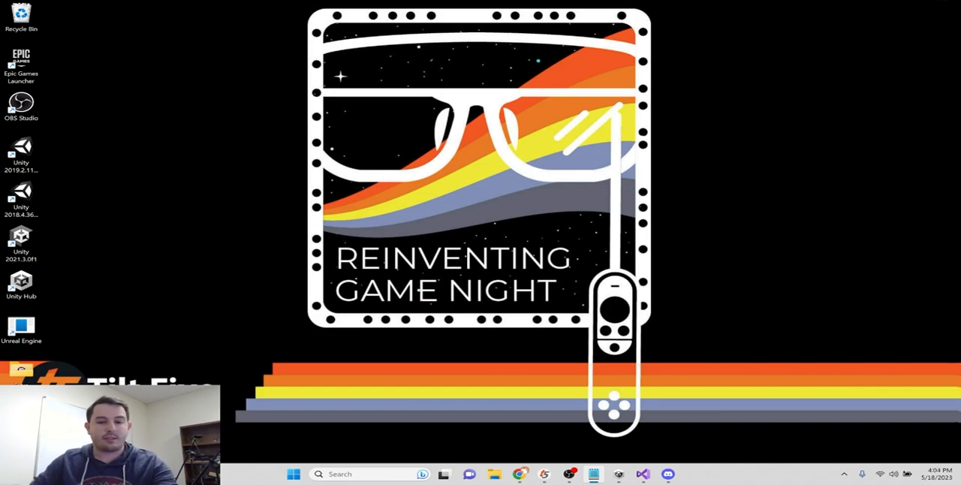
- In Unity Hub, create a new 3D Core project named UnityDemo with editor version 2021.3.14f1
left_click(618, 474)
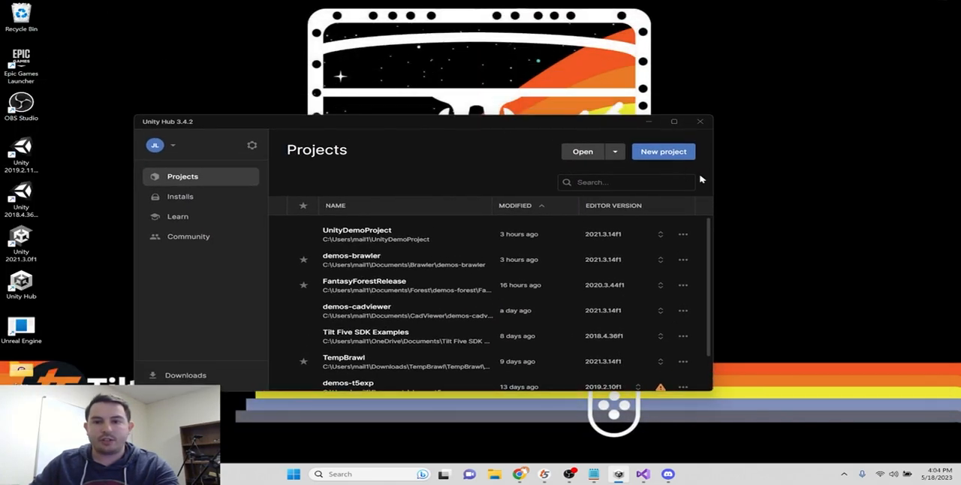
left_click(658, 153)
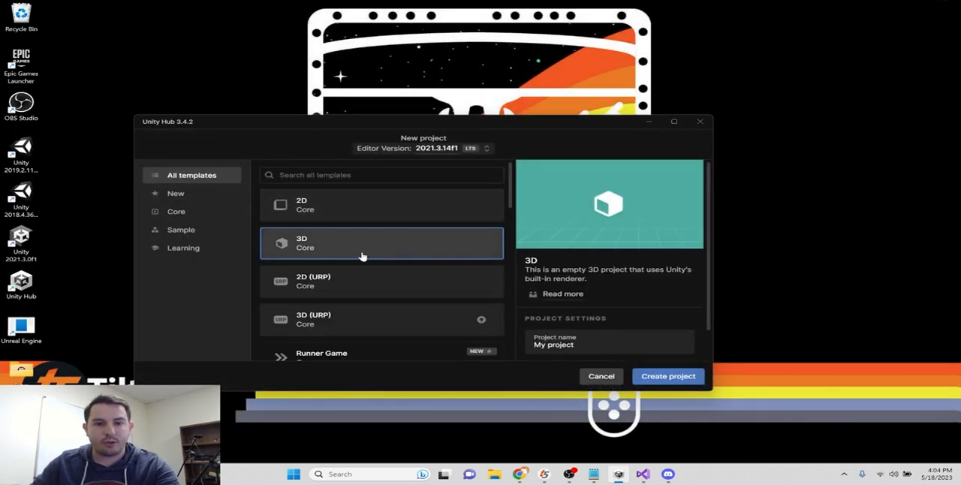
left_click(571, 344)
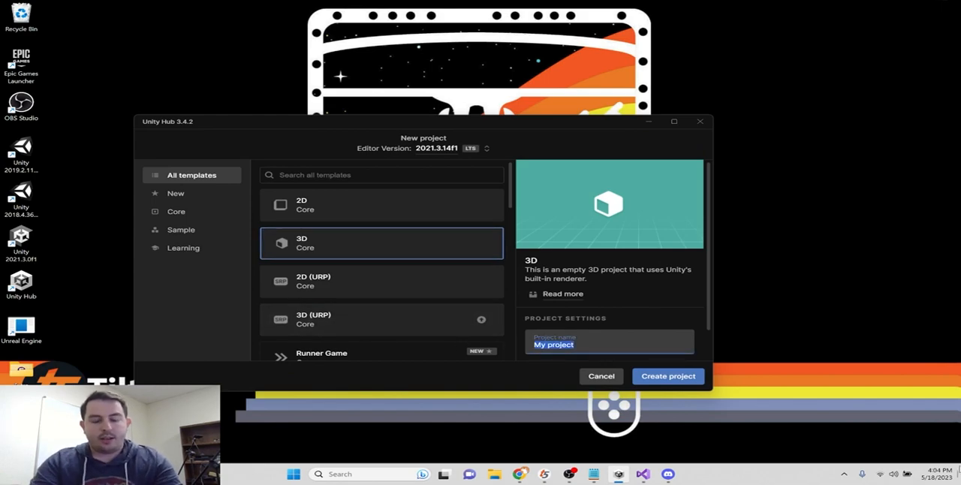
type("UnityDemo")
left_click(668, 376)
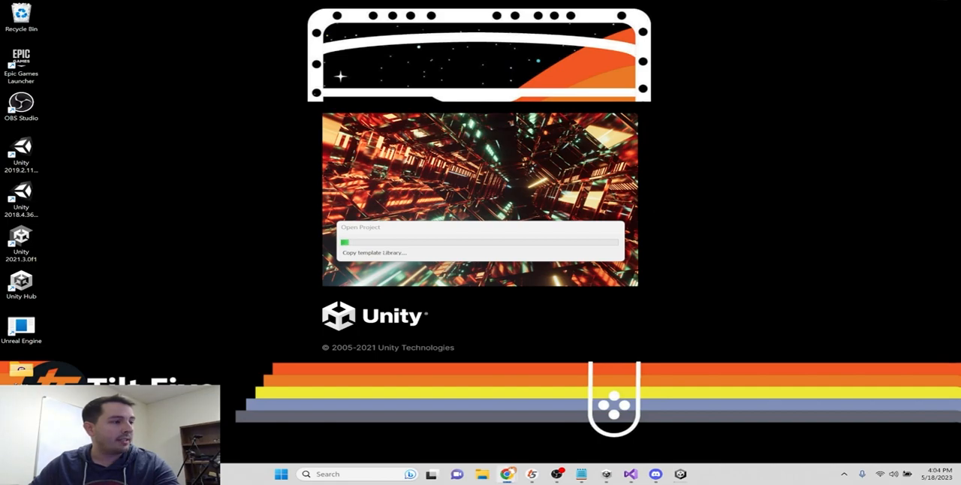
- Switch to Chrome, go to the downloads page of tiltfive.com and download the latest SDK
left_click_drag(1, 4, 453, 1)
left_click(255, 24)
type("tiltfive.com")
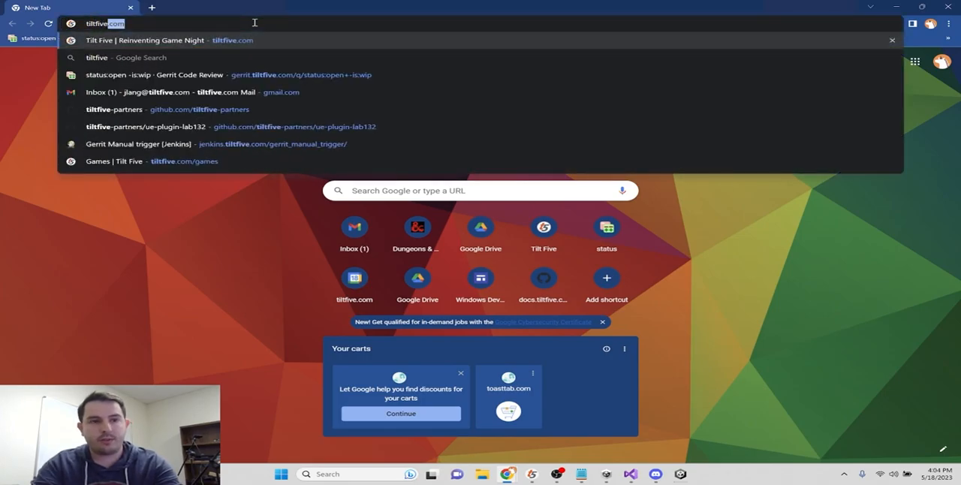
key("Return")
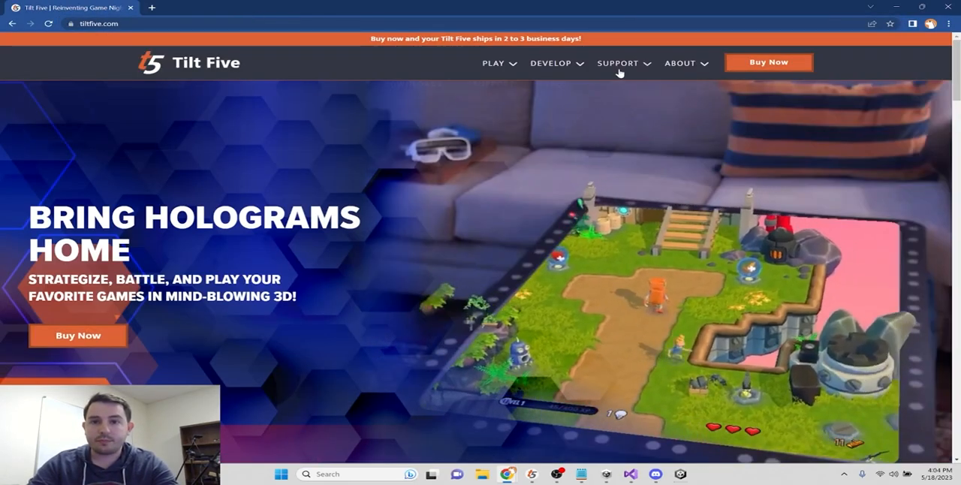
mouse_move(618, 63)
left_click(426, 98)
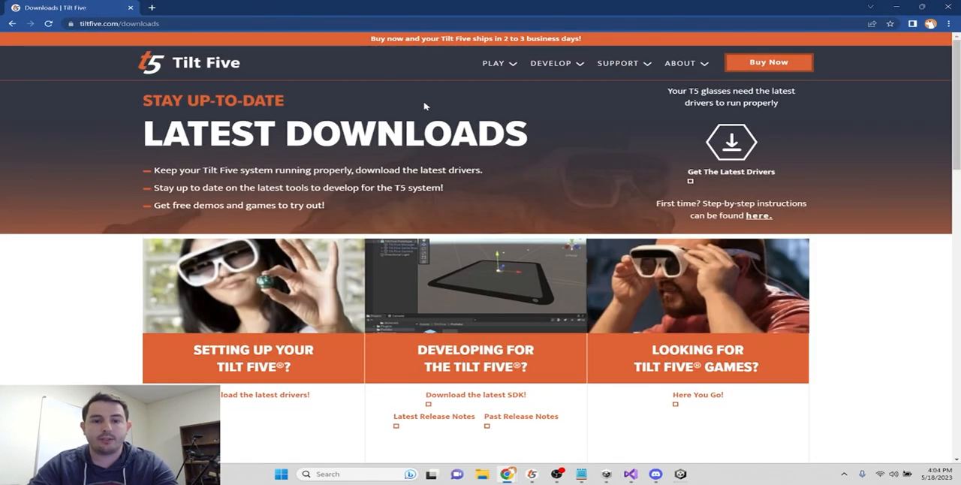
scroll(376, 329, "down", 2)
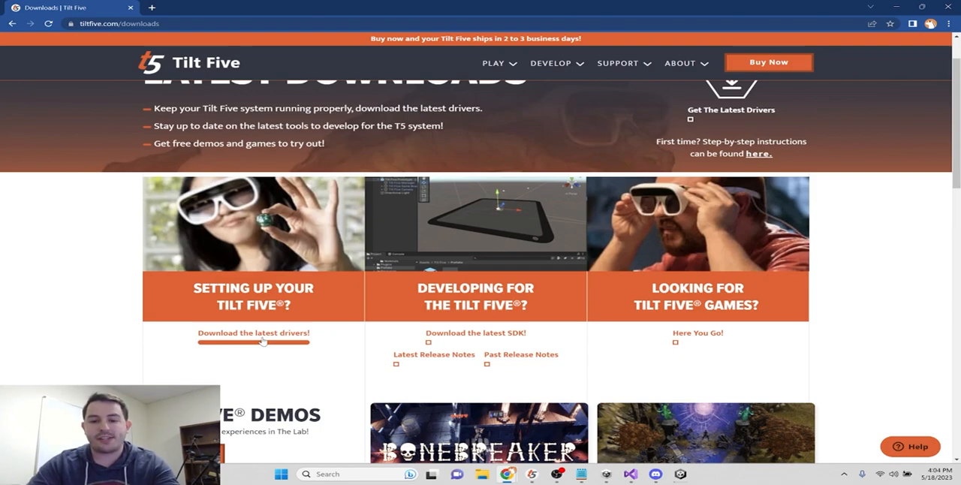
left_click(481, 340)
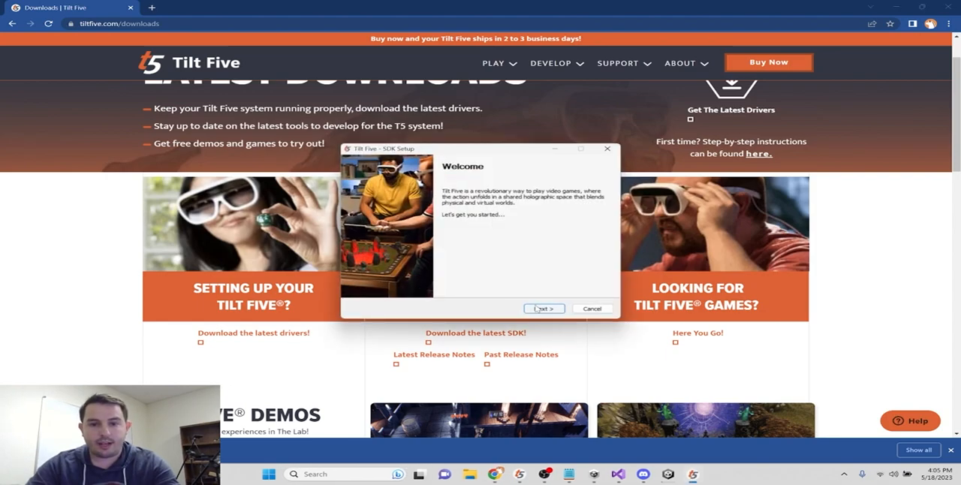
- Install the Tilt Five SDK with the Utils, Native and Unity SDK components into C:\Program Files\TiltFive, and close the browser
left_click(544, 308)
left_click(544, 308)
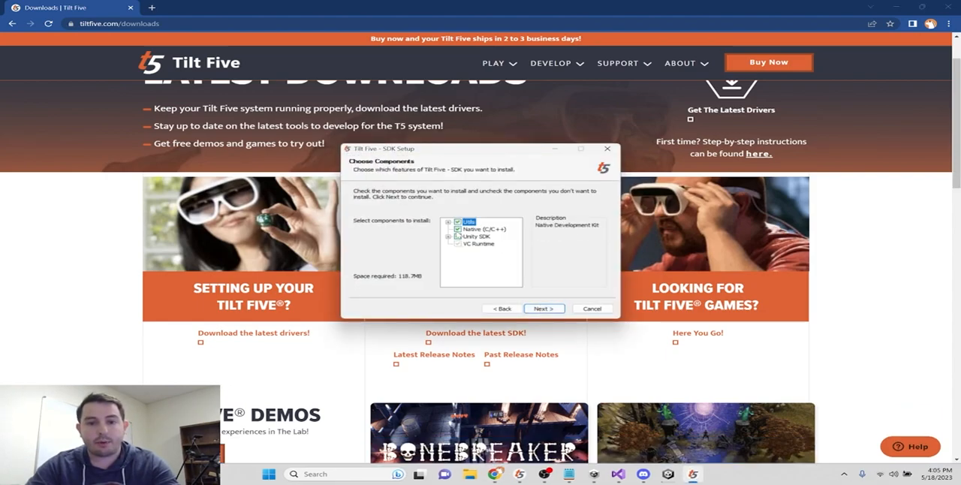
left_click(448, 237)
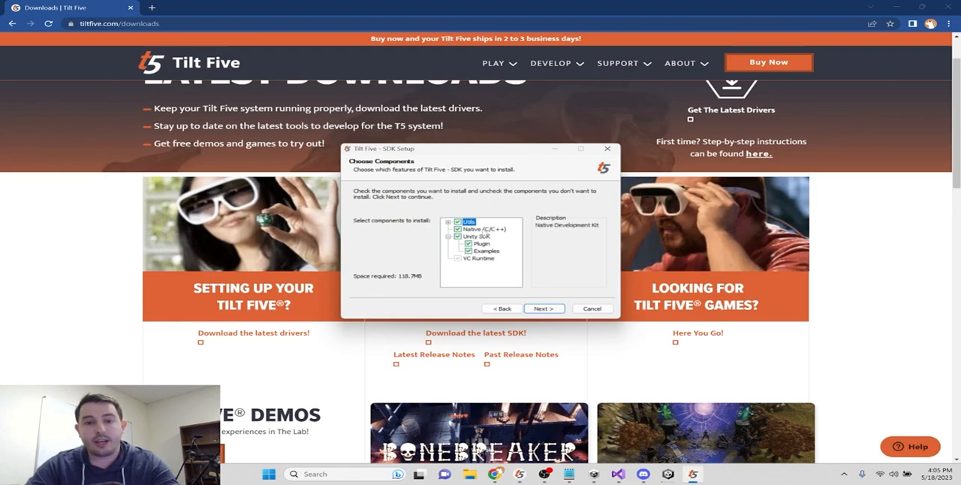
double_click(484, 230)
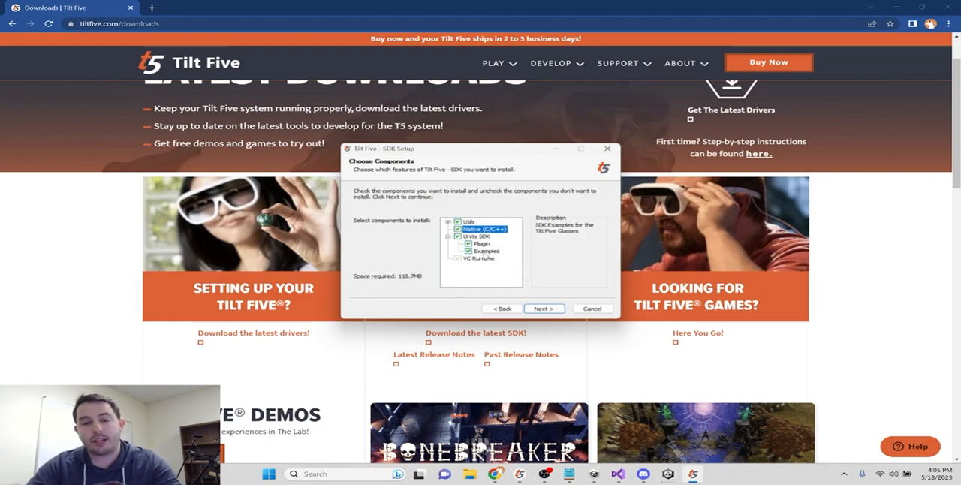
left_click(542, 309)
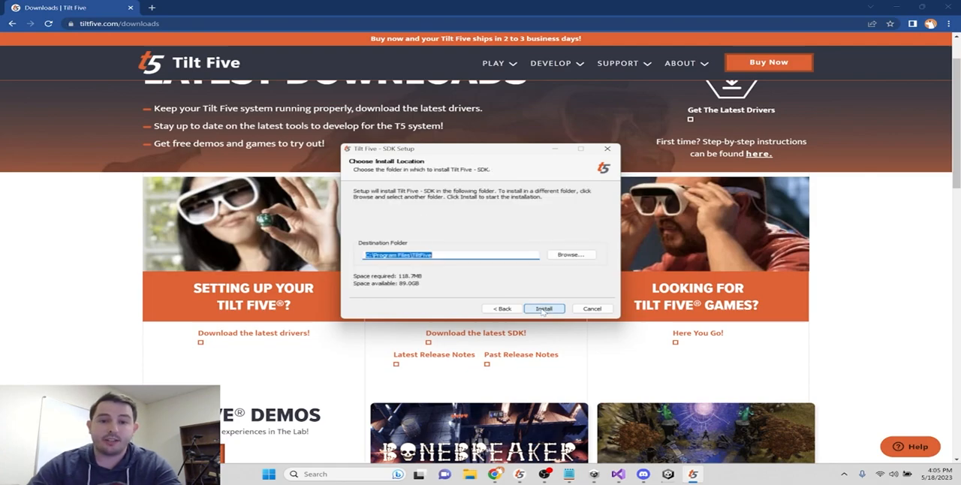
left_click(544, 309)
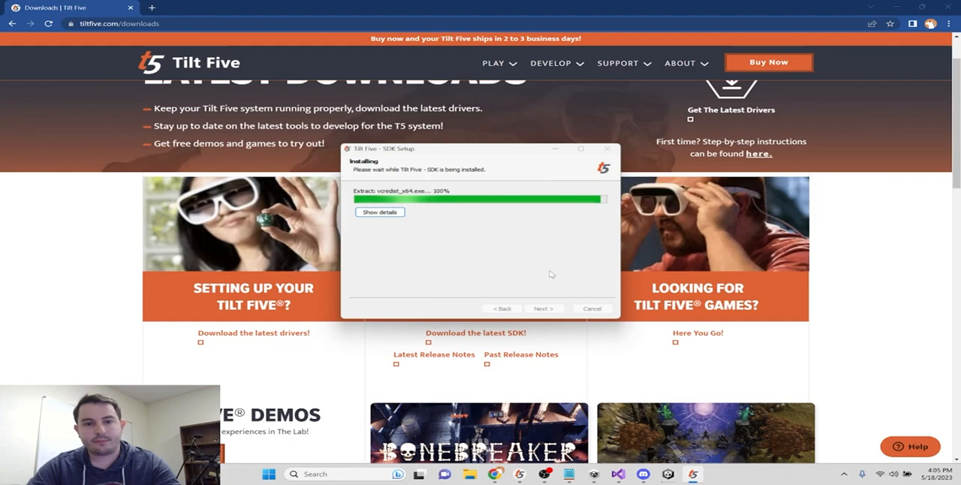
left_click(544, 309)
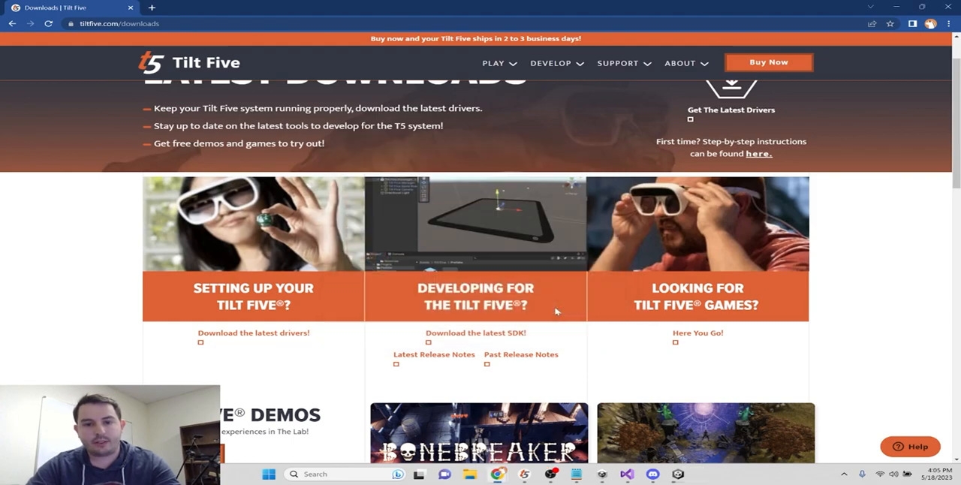
left_click(949, 8)
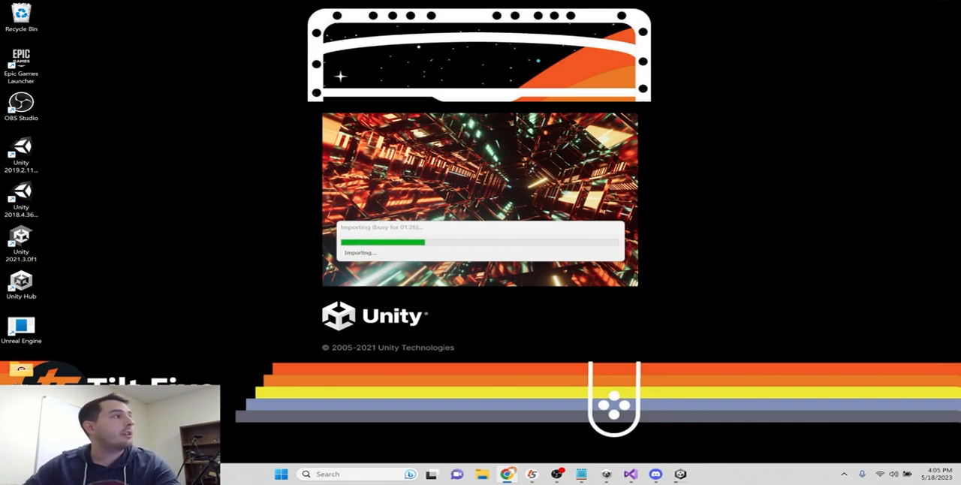
- Look over the ToonyTurtle asset's page in the Unity Asset Store
left_click_drag(0, 105, 415, 3)
scroll(357, 224, "down", 1)
scroll(357, 223, "up", 1)
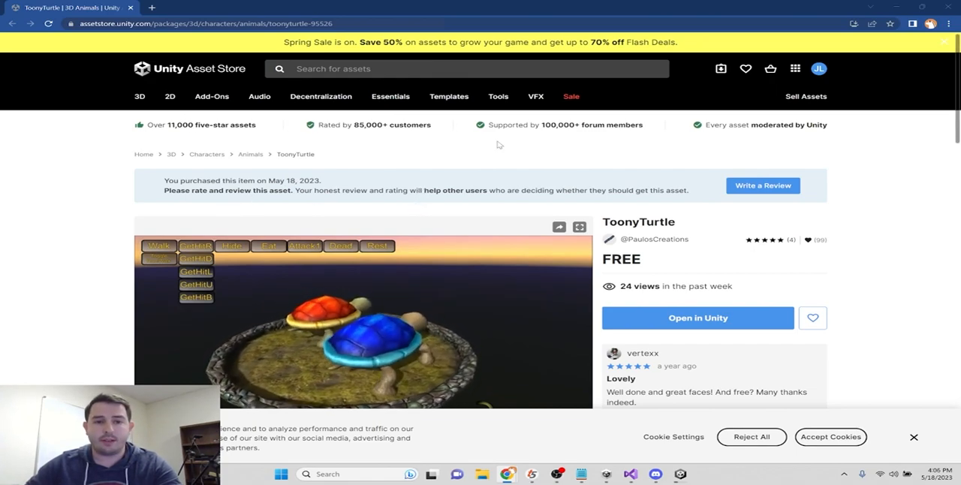
scroll(506, 182, "down", 2)
scroll(375, 184, "up", 2)
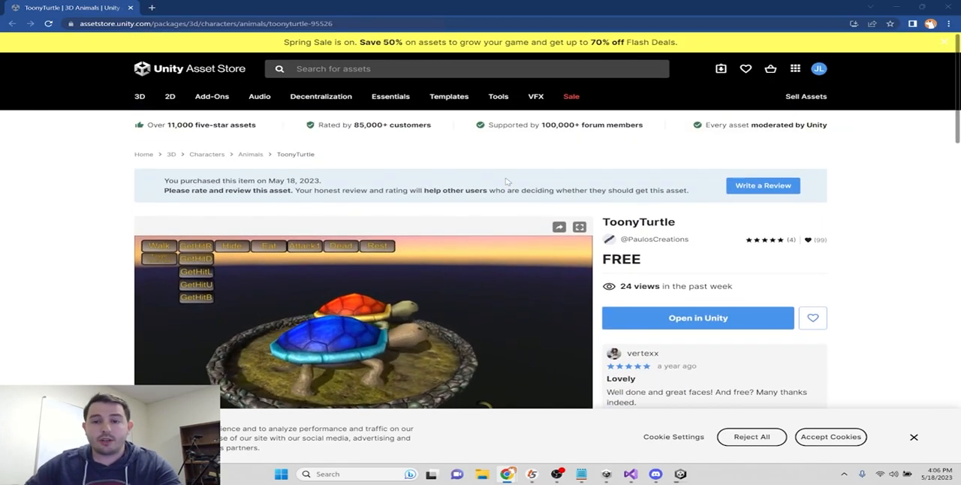
- Review the Asset Store page of Nature Environment : Tropical Island Lite, including its title and package details
left_click_drag(0, 167, 345, 7)
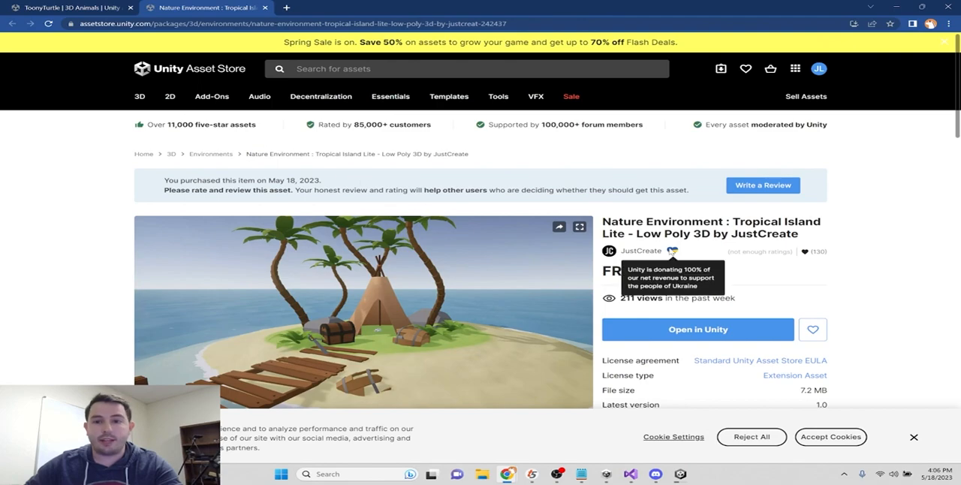
left_click_drag(604, 222, 815, 237)
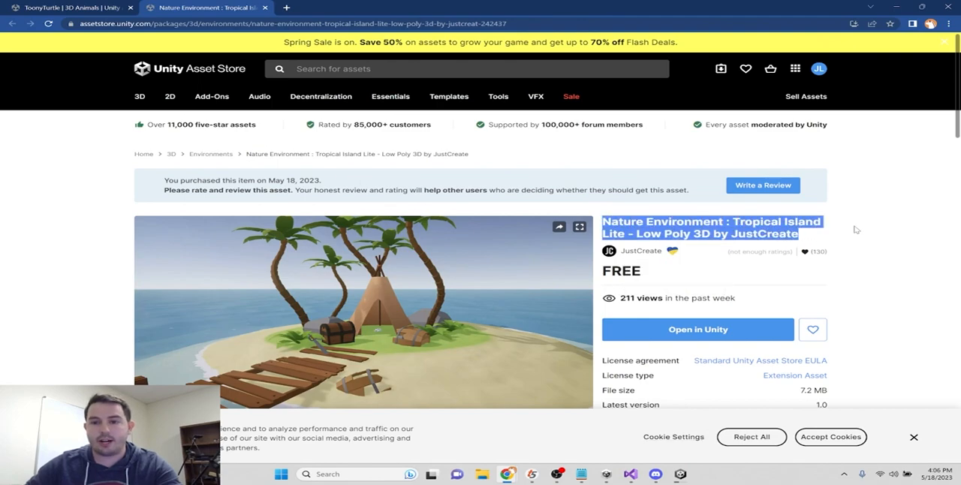
left_click(815, 237)
scroll(766, 237, "down", 2)
scroll(767, 237, "up", 2)
scroll(746, 229, "down", 1)
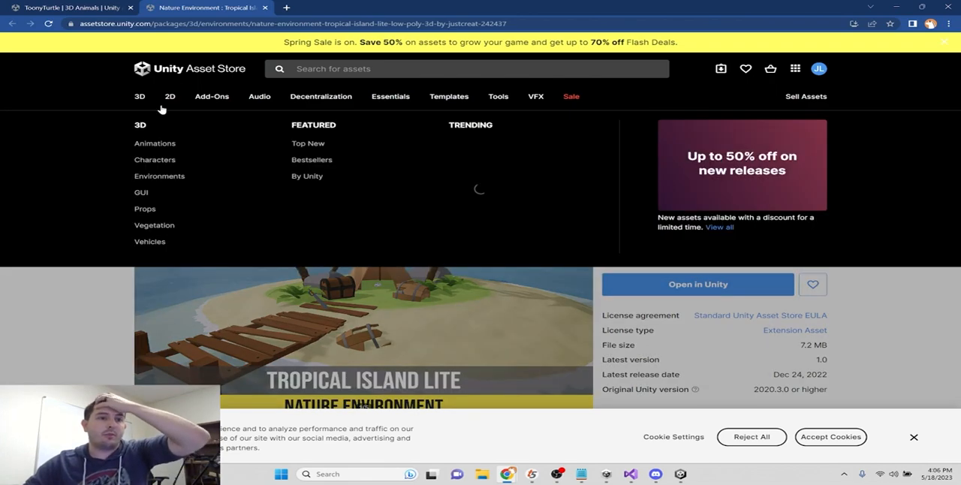
left_click_drag(408, 6, 0, 210)
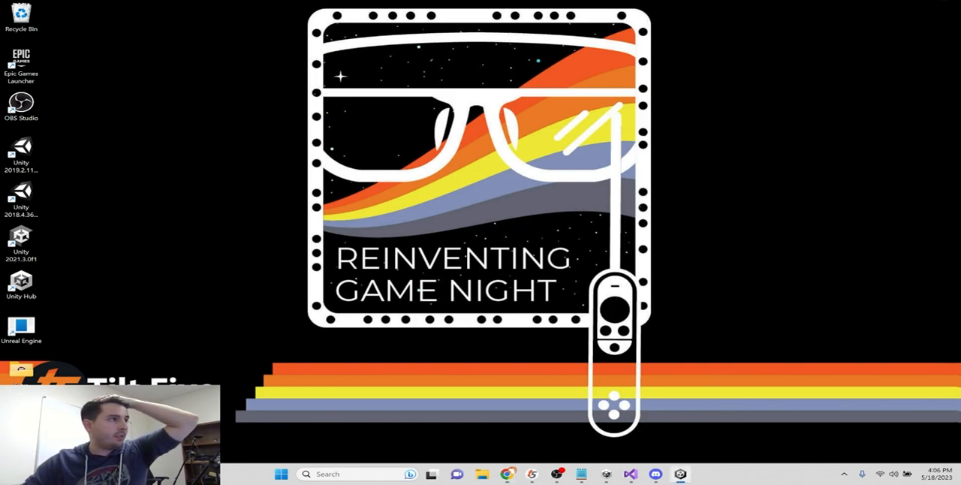
- Switch to the UnityDemo project in Unity and show My Assets in the Package Manager
left_click(681, 474)
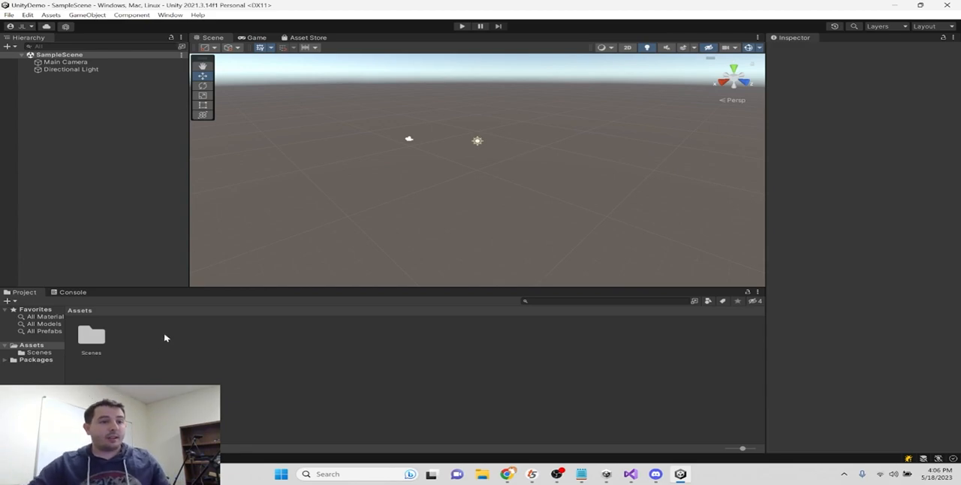
left_click(52, 15)
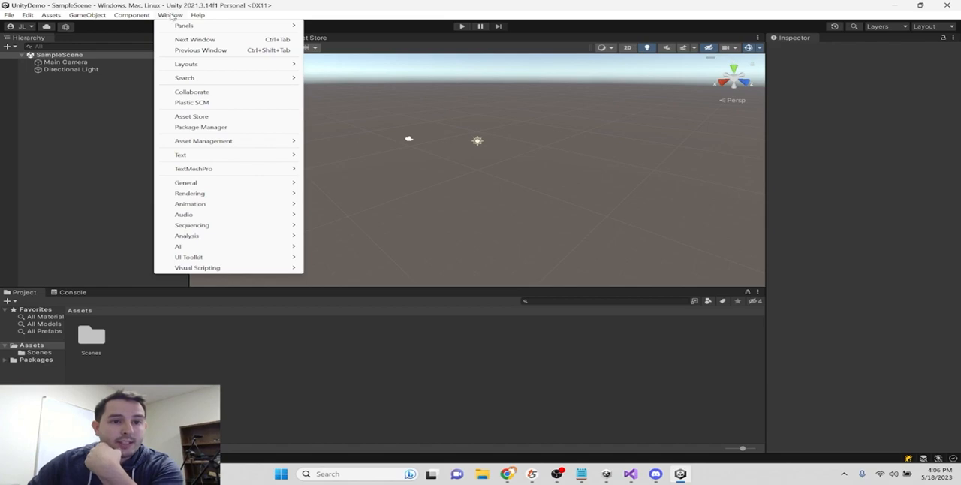
left_click(227, 127)
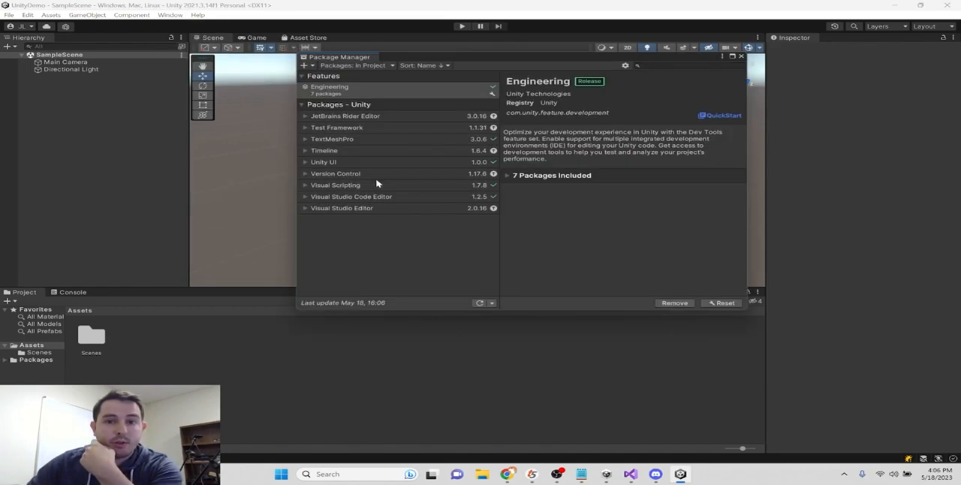
left_click(354, 66)
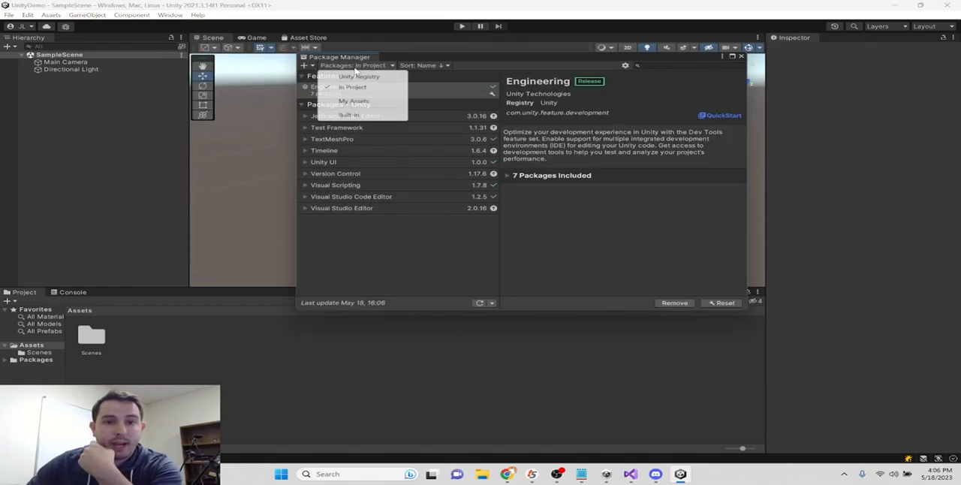
left_click(355, 101)
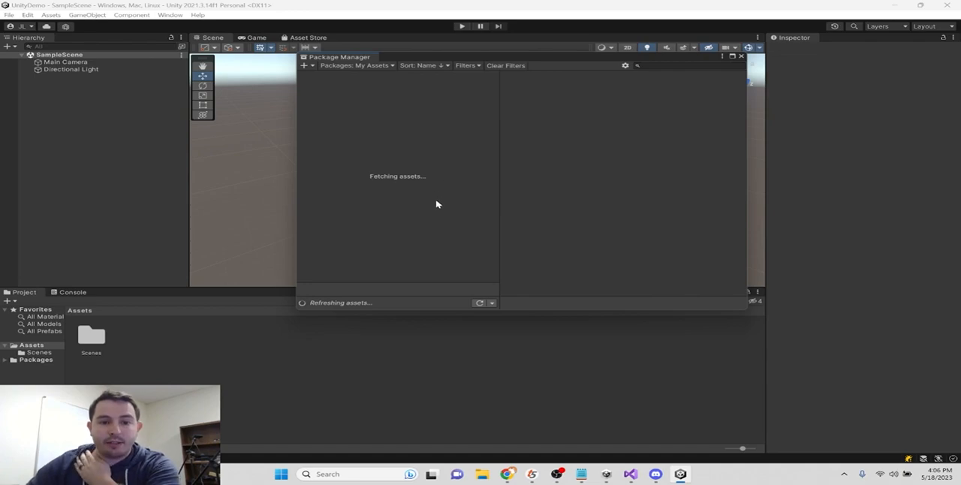
- Import the ToonyTurtle package with all its files into the project
left_click(335, 146)
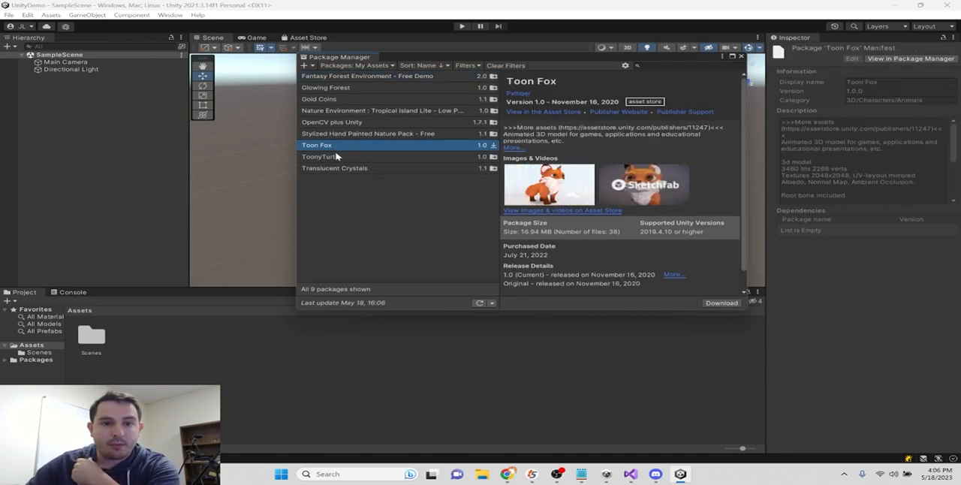
left_click(337, 156)
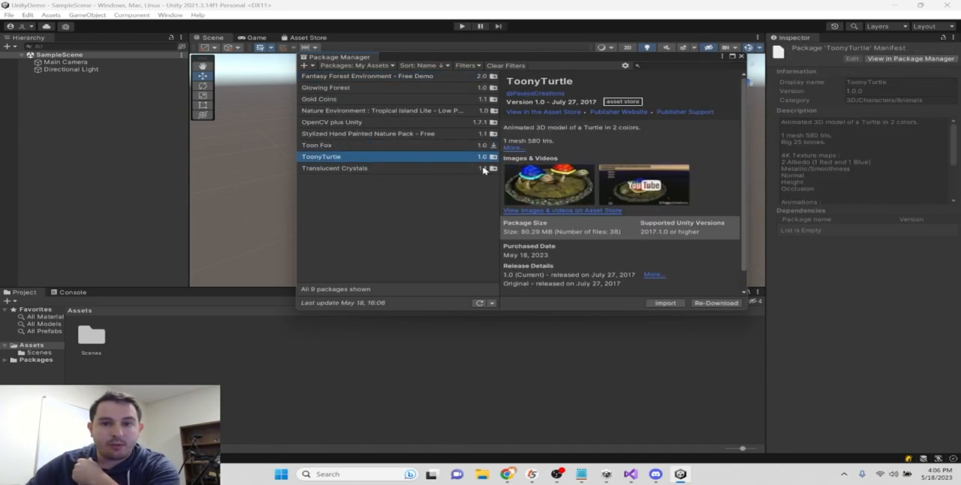
left_click(666, 302)
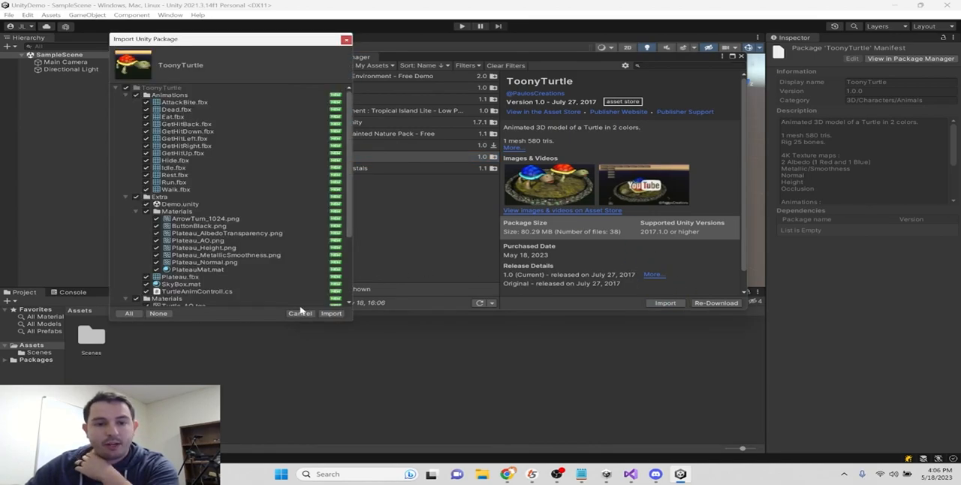
left_click(331, 313)
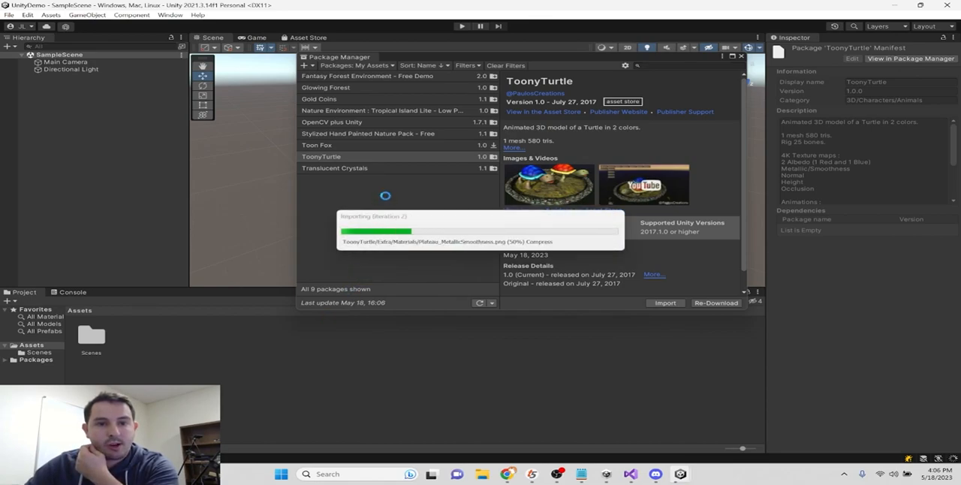
- Import the Nature Environment : Tropical Island Lite package with all its files and close the Package Manager
left_click(406, 113)
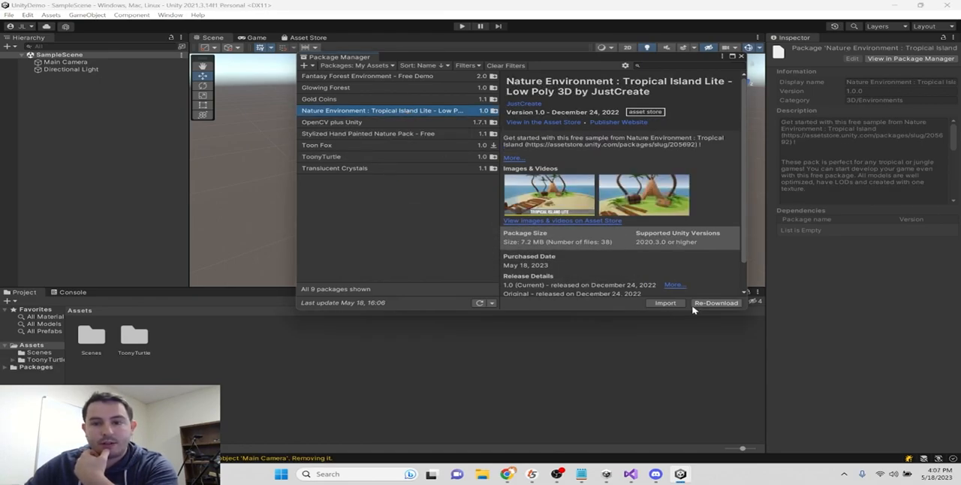
left_click(665, 302)
left_click(332, 316)
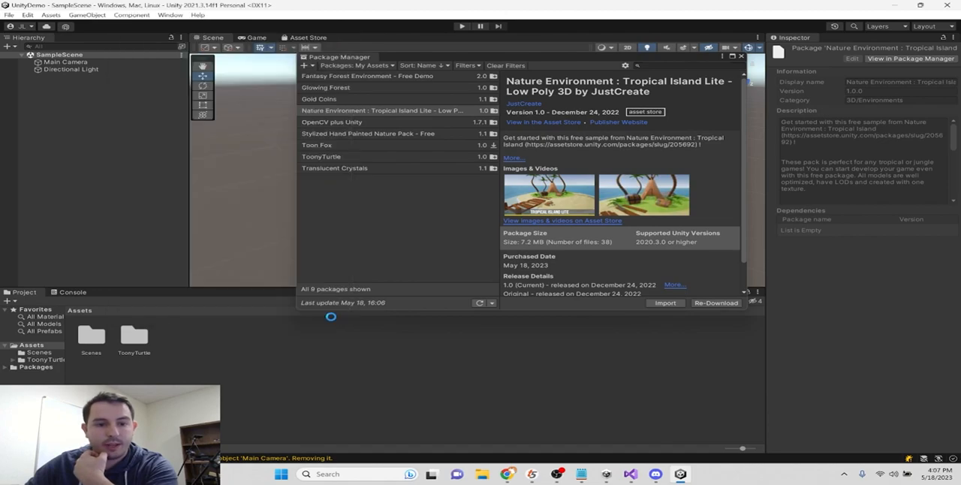
left_click(742, 58)
- Open the TropicalEnvironmentLite_Demo scene from the Scenes folder of TropicalEnvironment_LITE
double_click(177, 337)
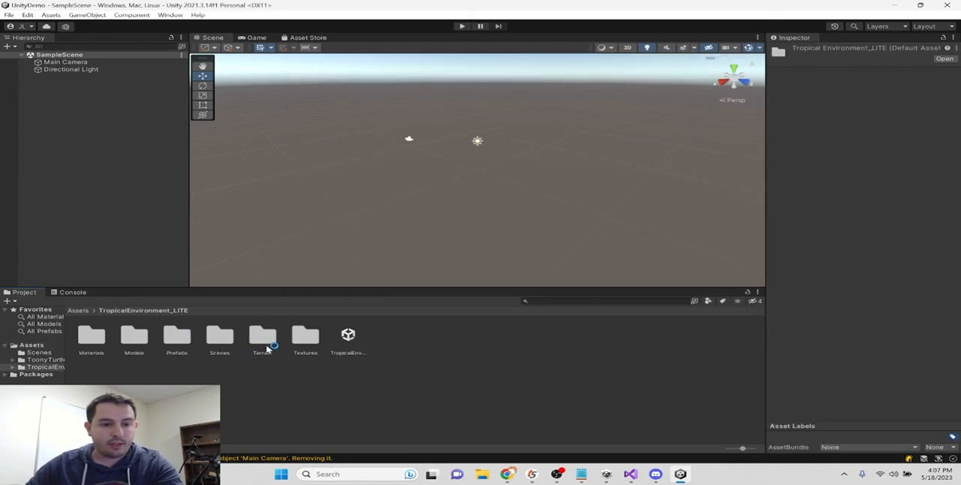
double_click(220, 336)
left_click(91, 336)
left_click(132, 335)
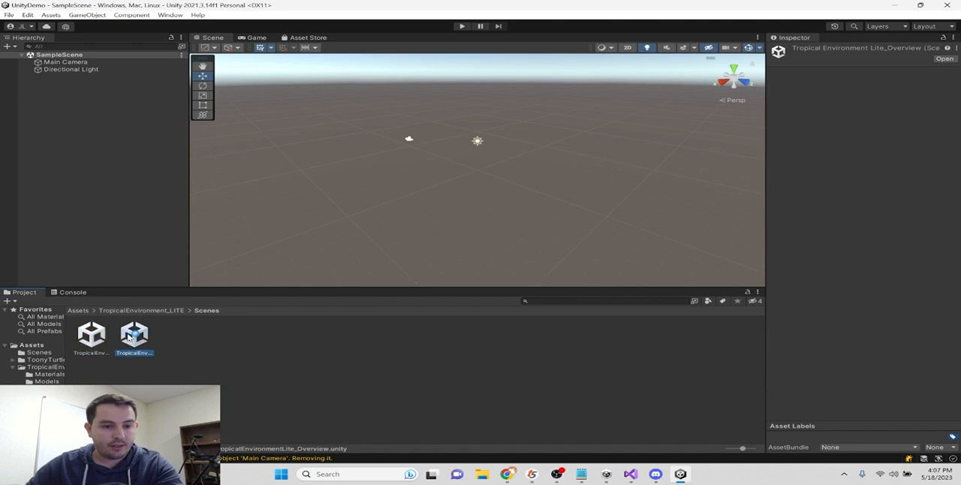
left_click(88, 338)
double_click(88, 338)
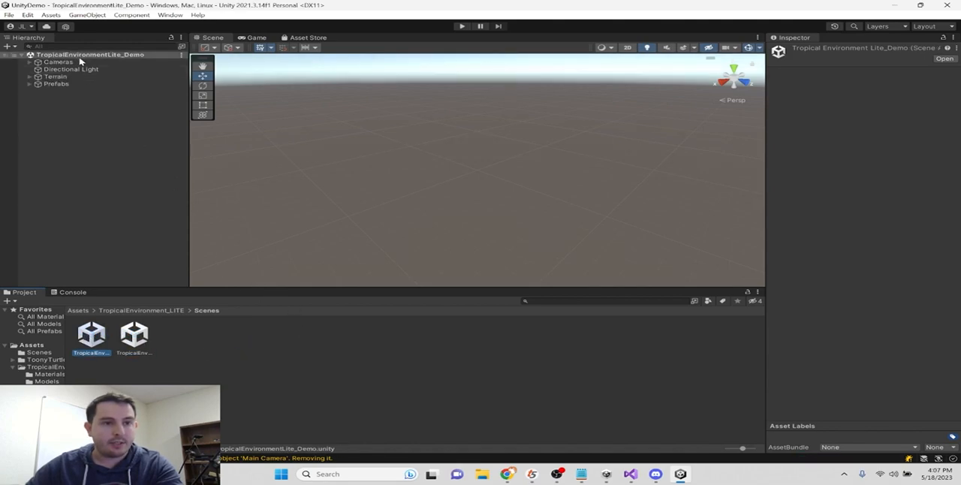
- Examine the demo scene's island up close from several angles, including a brief run in Play mode
double_click(55, 78)
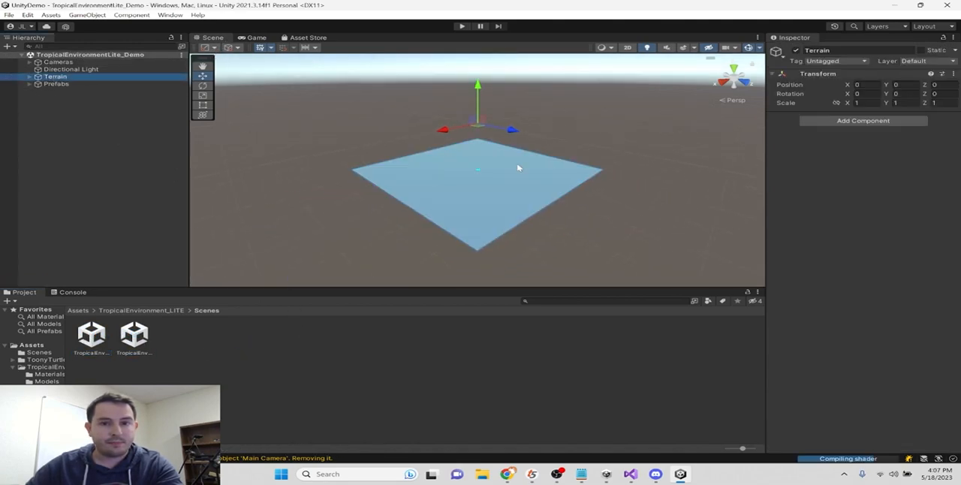
scroll(483, 175, "up", 20)
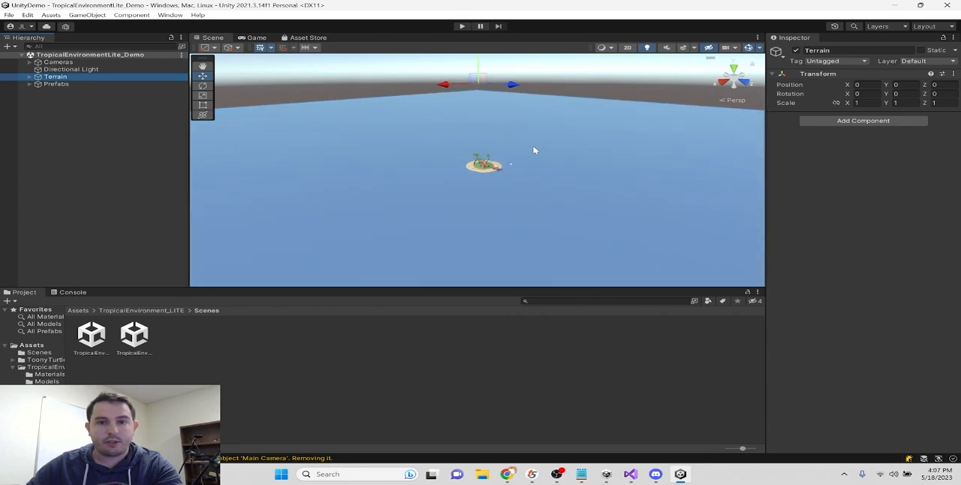
middle_click_drag(557, 139, 538, 149)
scroll(539, 148, "up", 6)
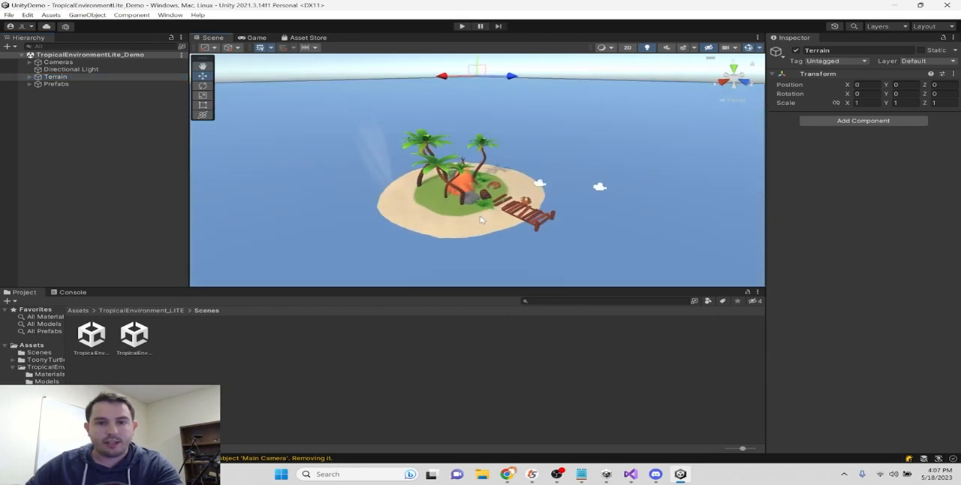
right_click_drag(538, 149, 468, 219)
middle_click_drag(528, 189, 491, 194)
right_click_drag(491, 194, 321, 205)
middle_click_drag(485, 183, 387, 157)
right_click_drag(387, 156, 335, 139)
left_click(461, 25)
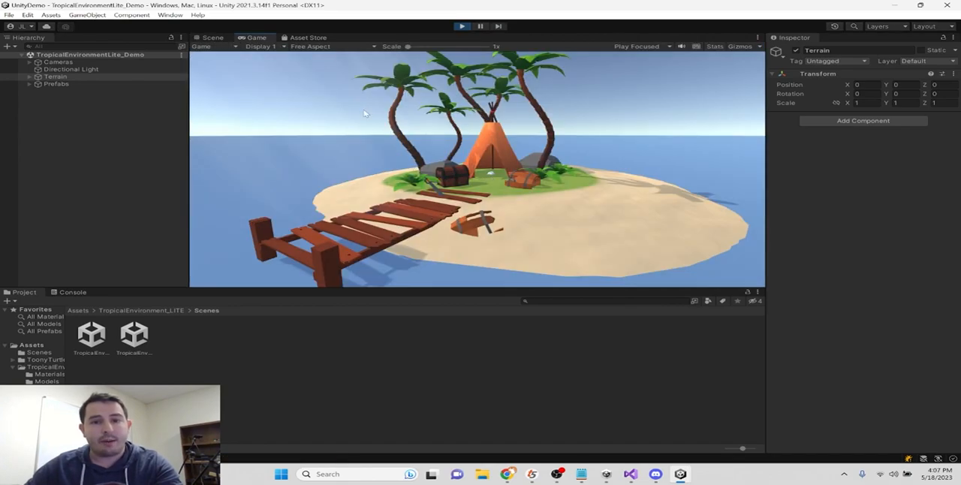
left_click(462, 26)
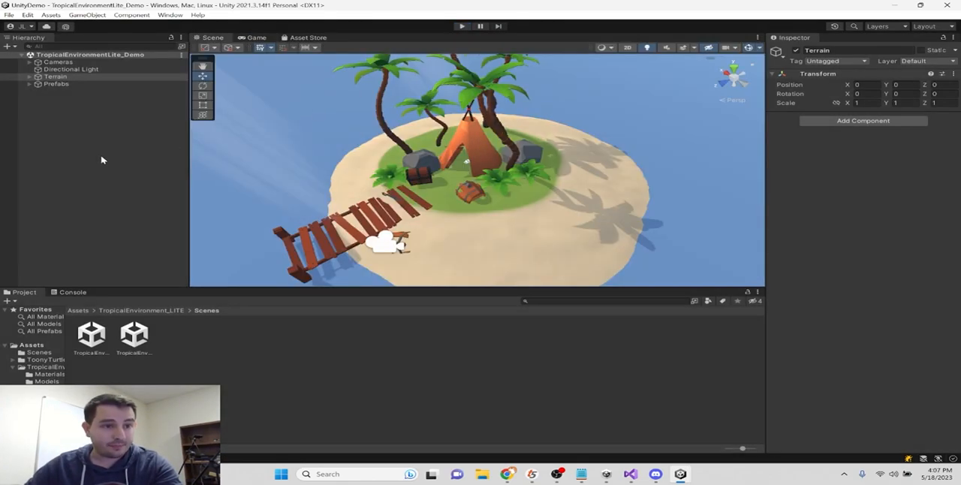
- Delete the Cameras object from the scene and return the project browser to the root Assets folder
left_click(58, 62)
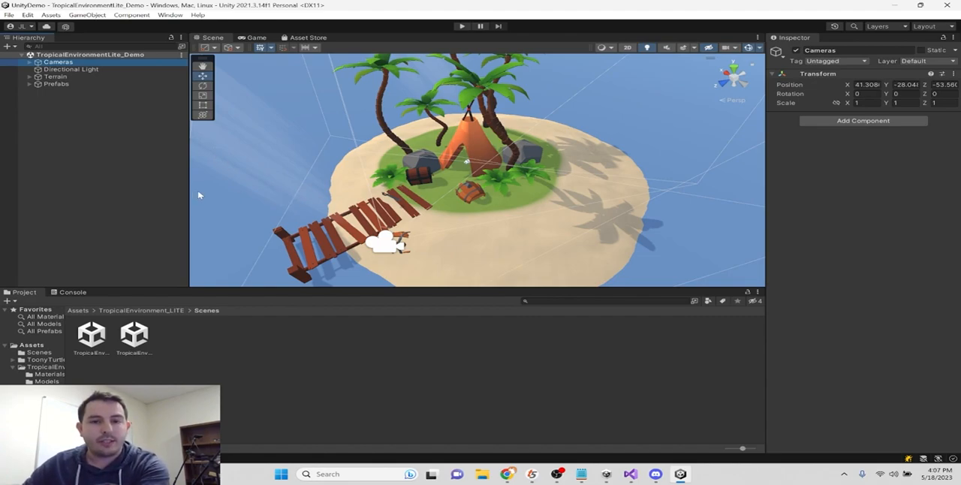
left_click(65, 71)
left_click(68, 63)
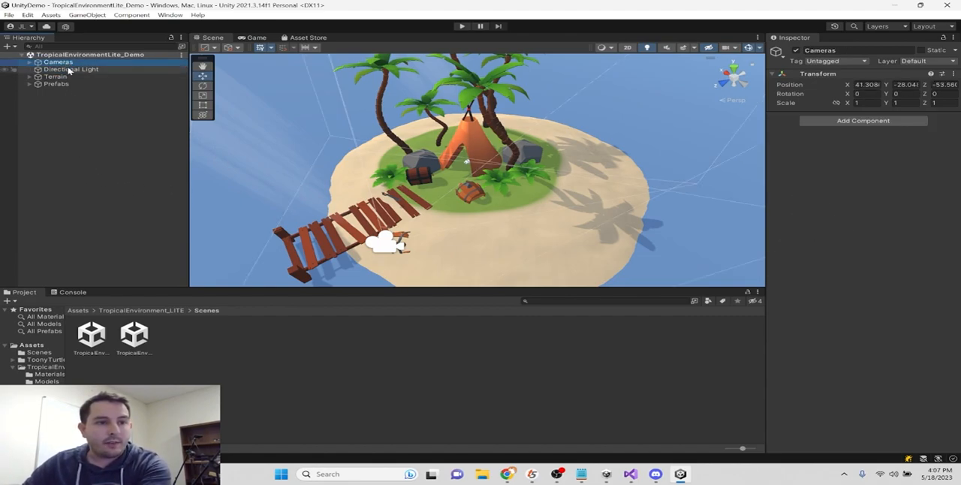
key("Delete")
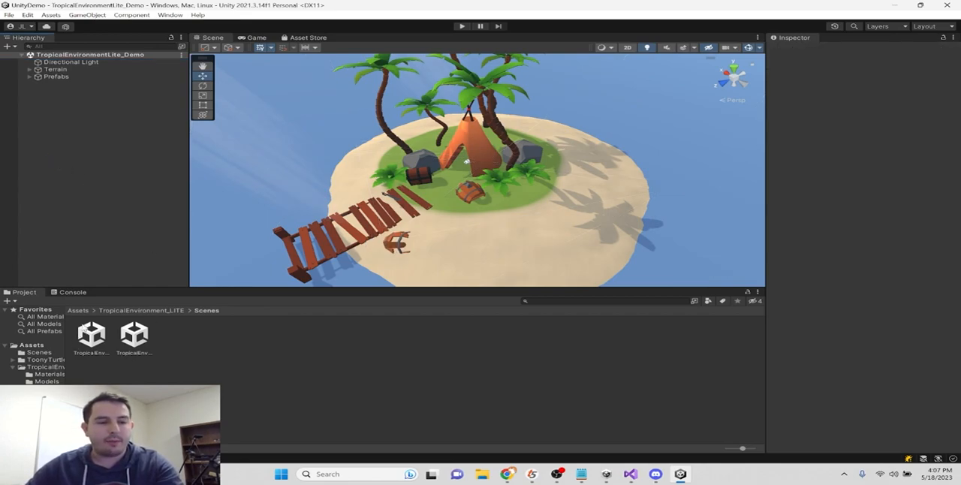
left_click(79, 311)
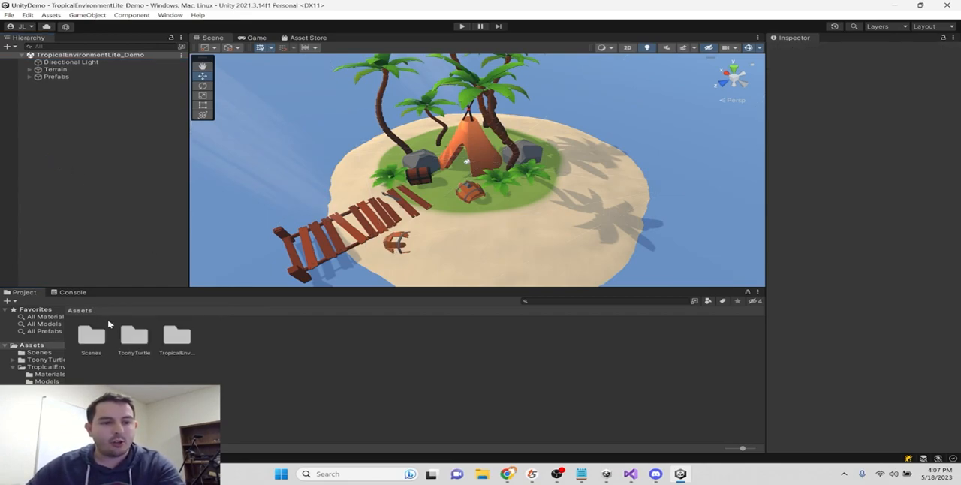
left_click(13, 368)
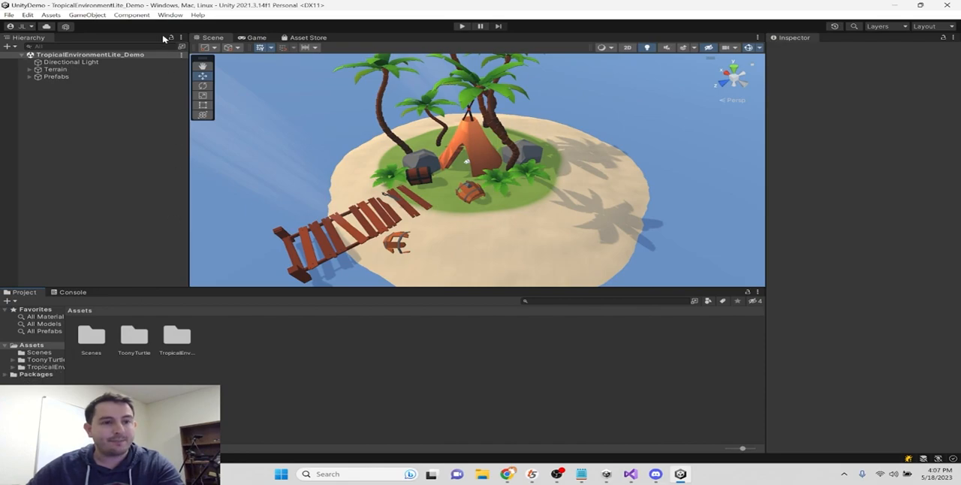
- Import the custom package TiltFive-Plugin with all its files from Program Files\TiltFive\SDK\UnityPlugin
left_click(51, 15)
mouse_move(143, 133)
left_click(237, 133)
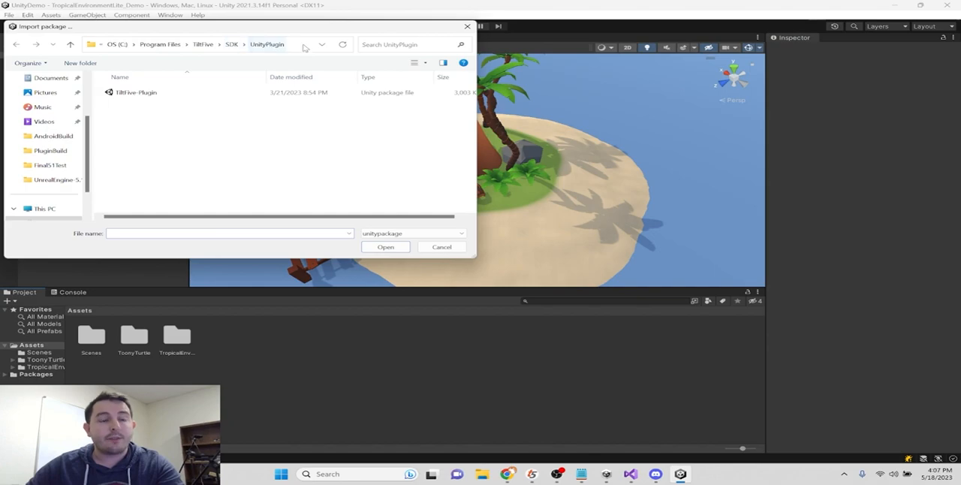
left_click(147, 47)
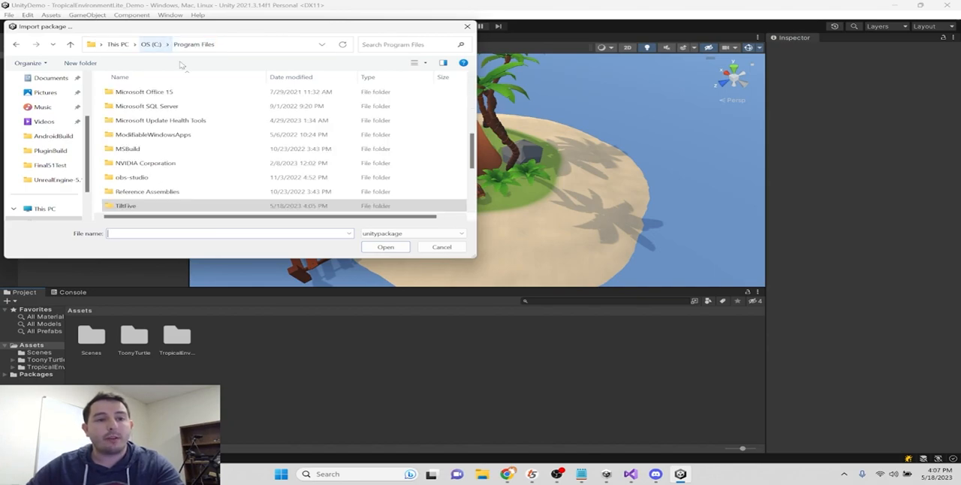
double_click(134, 209)
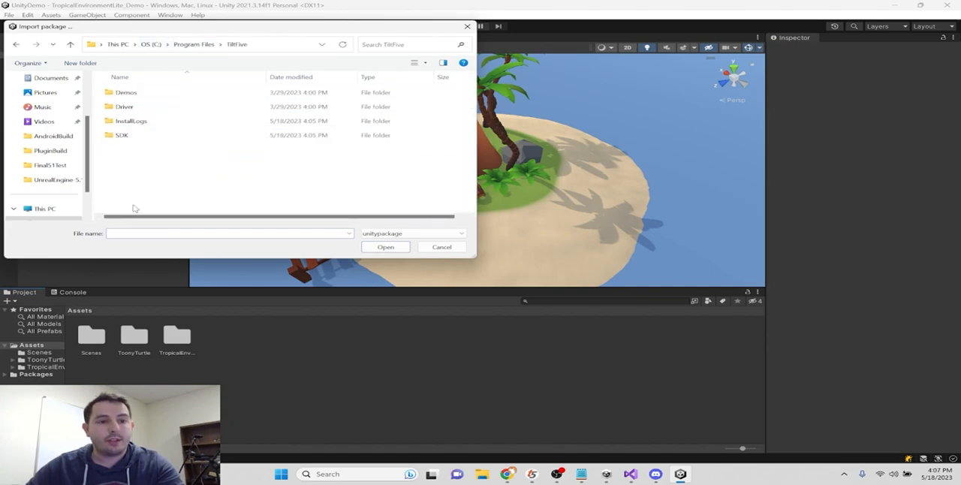
double_click(146, 138)
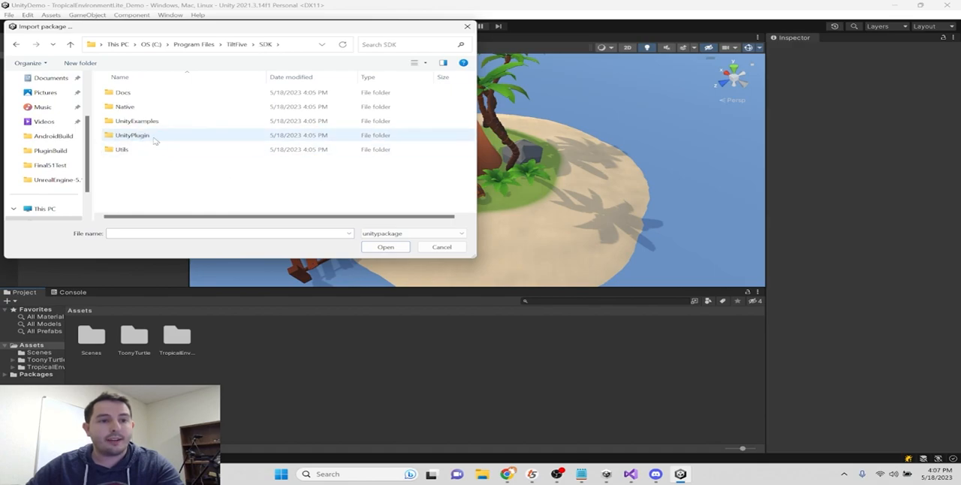
double_click(138, 138)
left_click(166, 94)
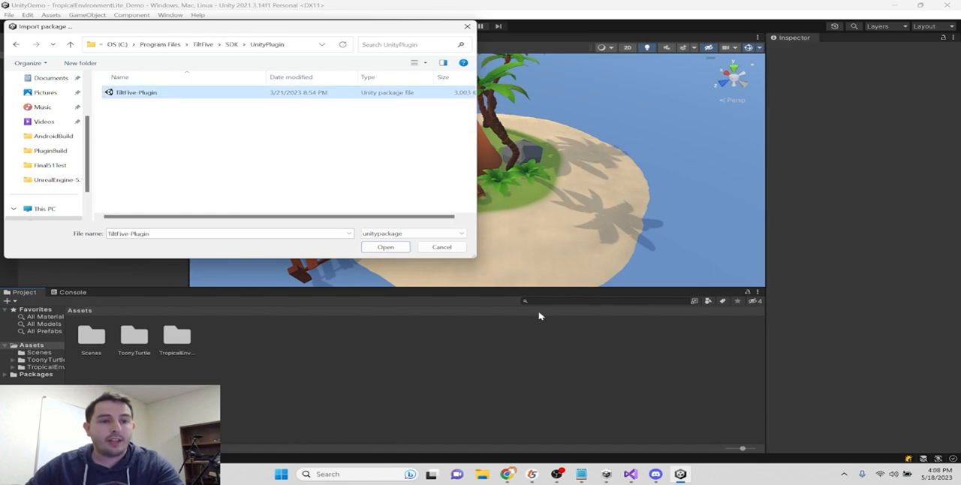
left_click(386, 248)
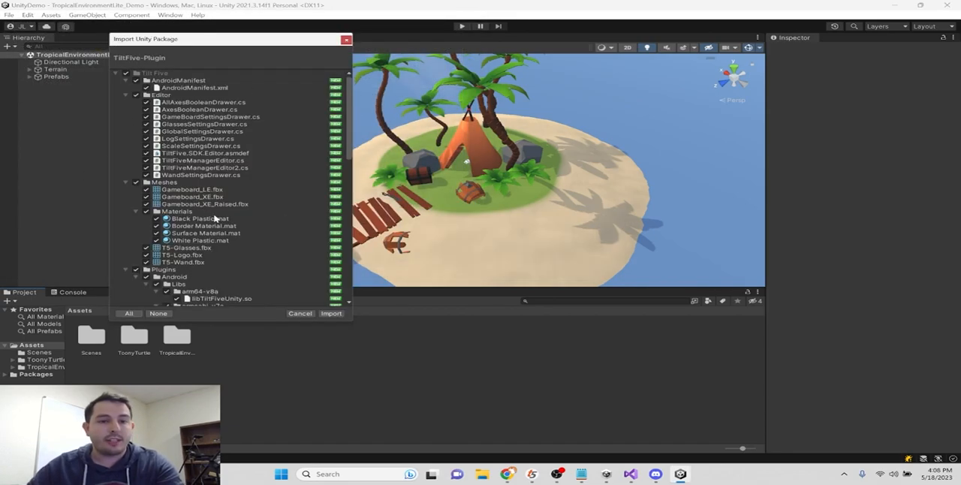
scroll(228, 171, "down", 10)
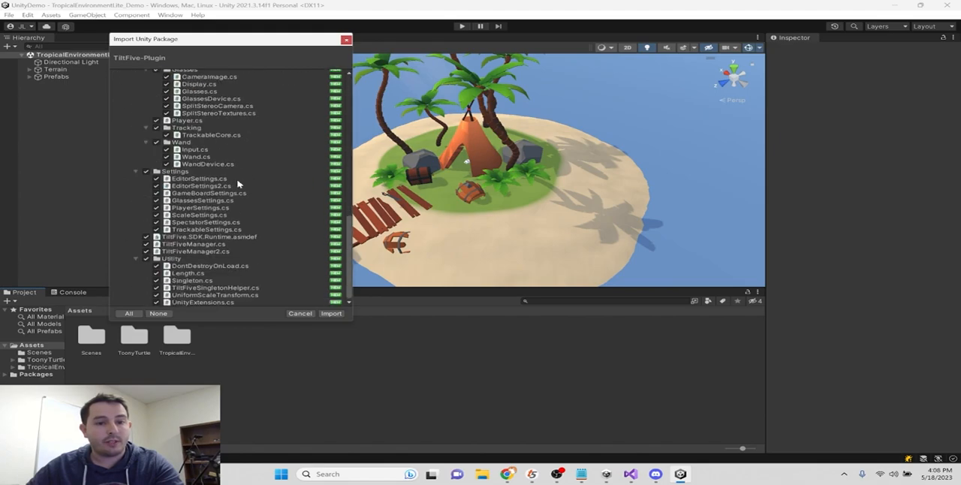
left_click(331, 314)
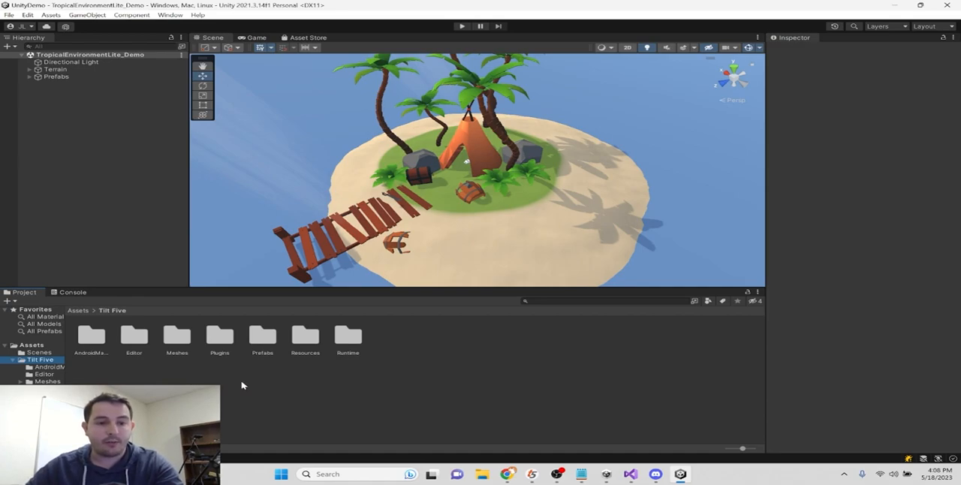
- Add the Tilt Five Prefab from the Tilt Five Prefabs folder to the scene's top level
double_click(263, 338)
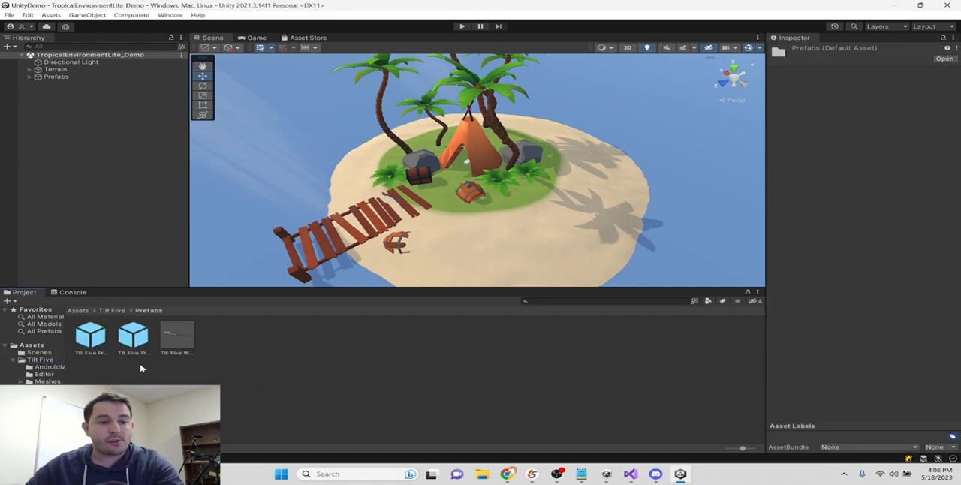
left_click(99, 339)
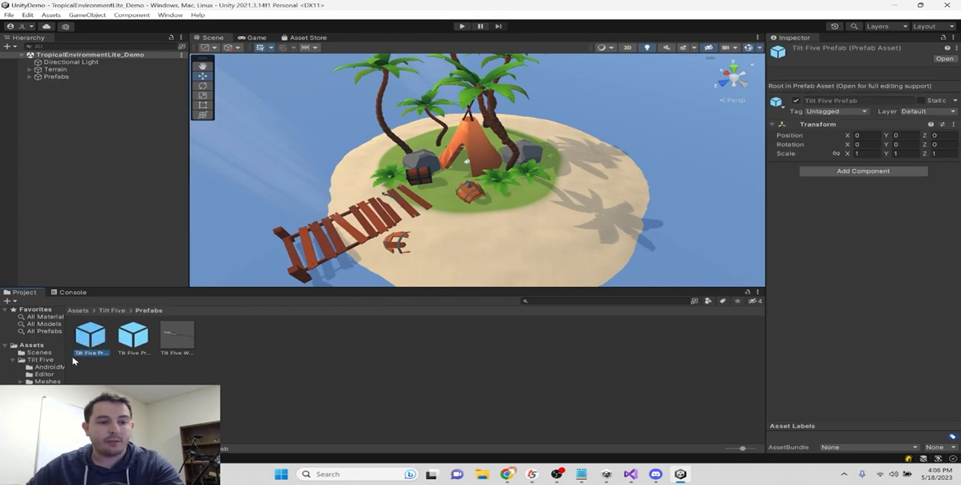
left_click_drag(92, 342, 80, 114)
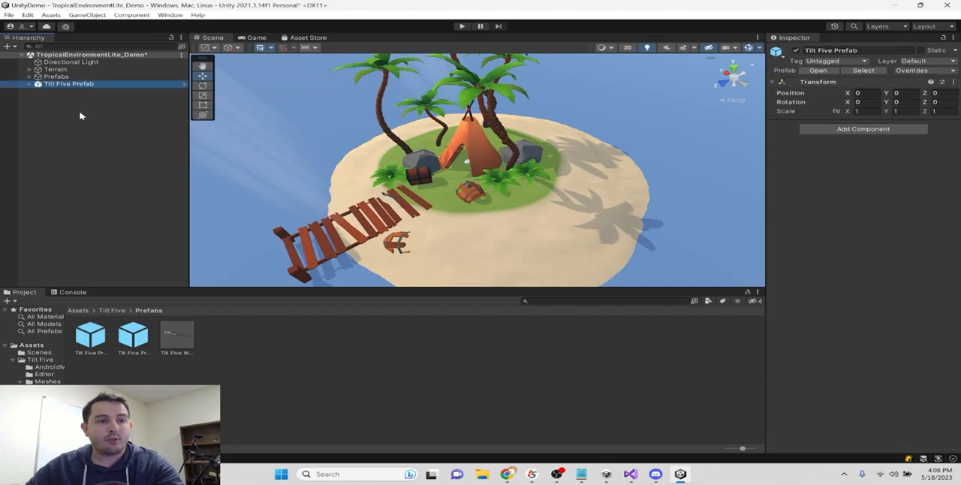
- Try to move the Tilt Five Prefab freehand across the ground to about X 12.72, Z 5.81
double_click(70, 85)
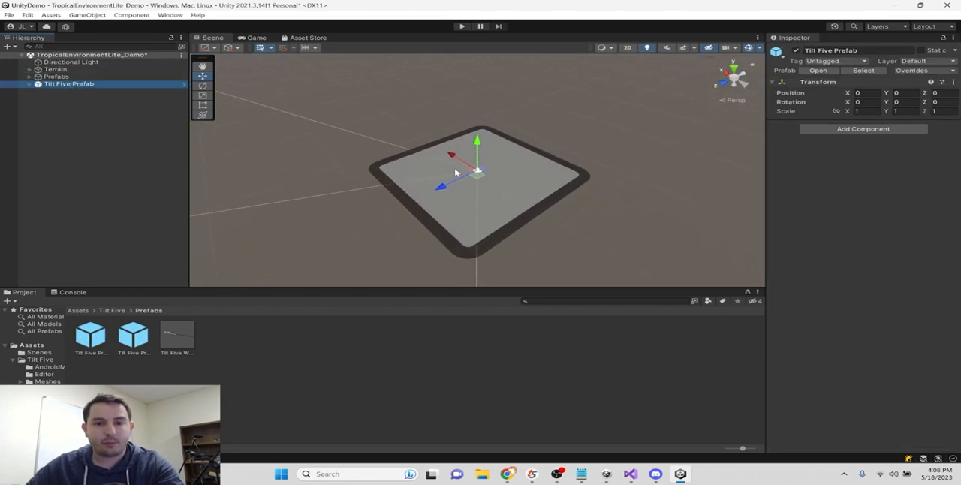
left_click_drag(474, 161, 363, 148)
right_click_drag(537, 178, 343, 141)
middle_click_drag(343, 140, 433, 239)
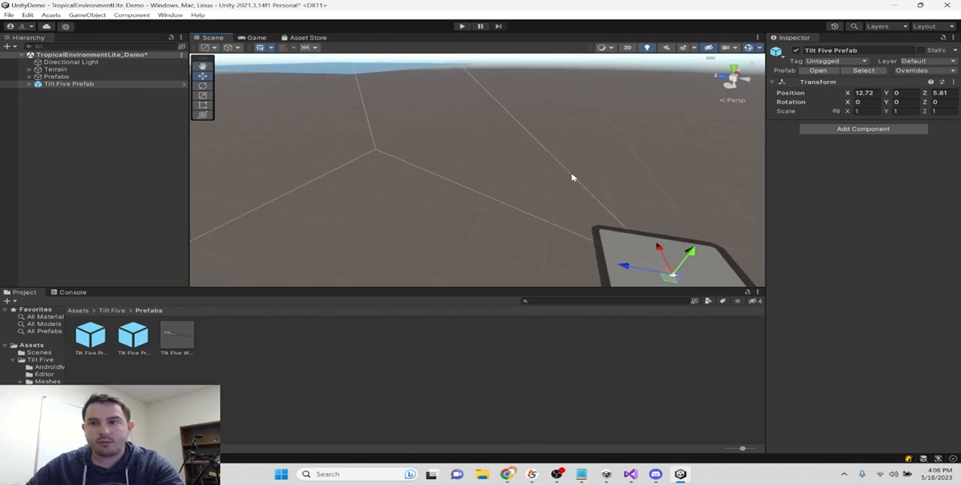
- Locate the island in the scene and check the position of one of its palm trees
left_click(55, 69)
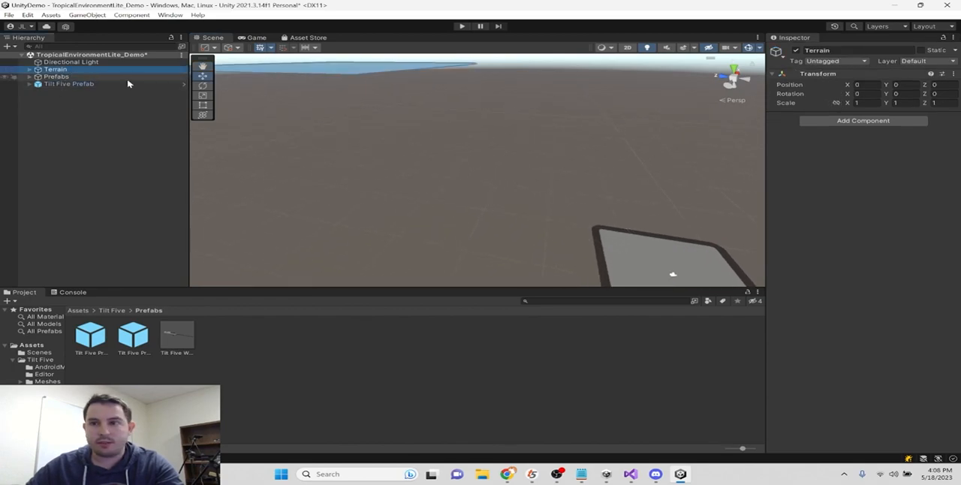
double_click(72, 71)
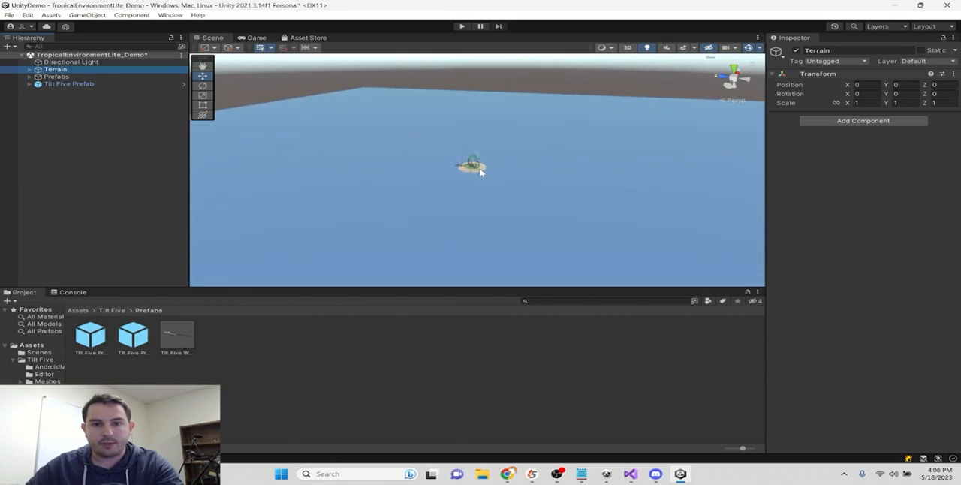
left_click(469, 166)
key("f")
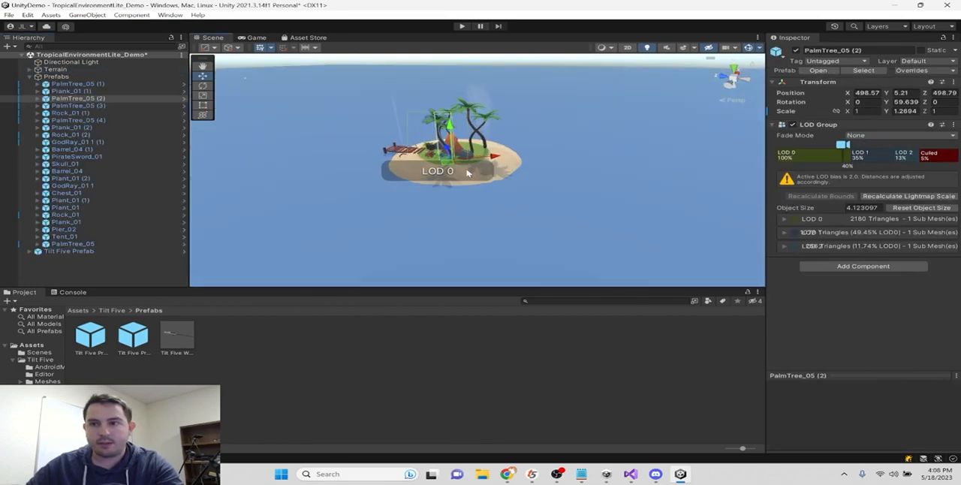
left_click(29, 76)
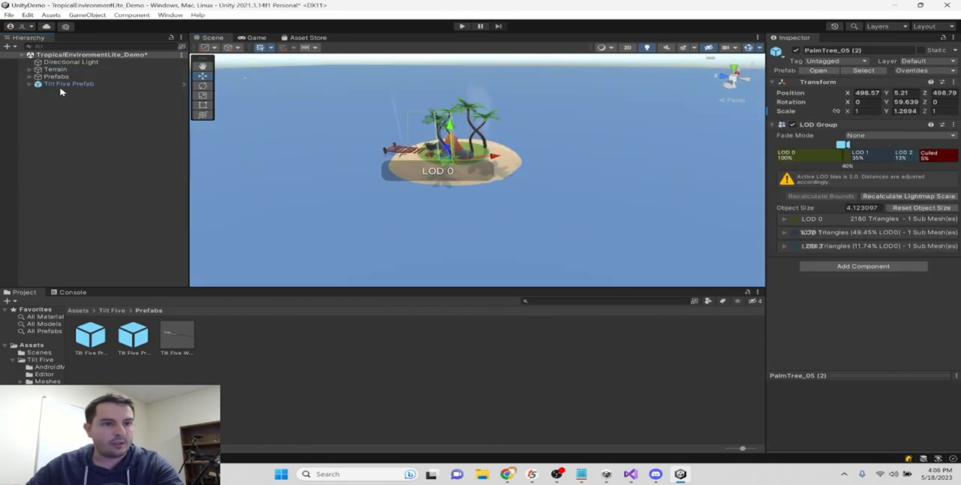
- Set the Tilt Five Prefab's position to X 500 and Z 500
left_click(68, 84)
left_click(866, 92)
type("500")
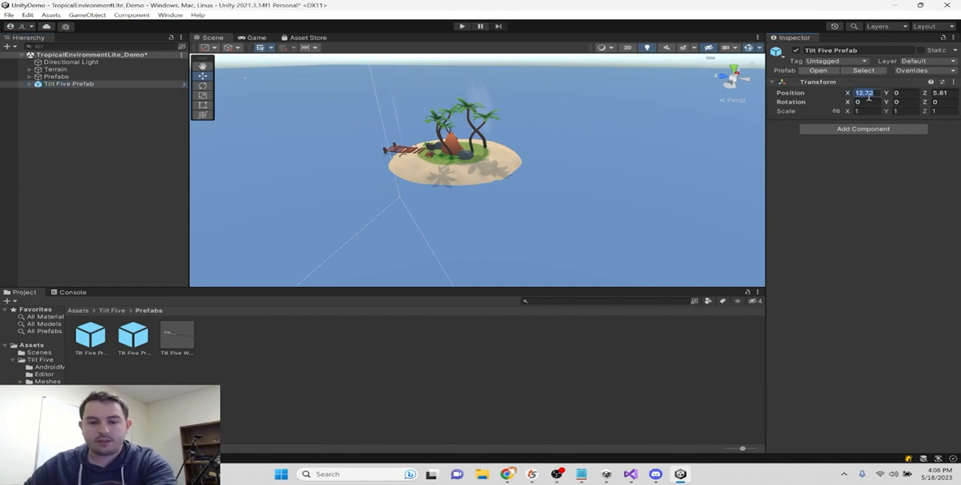
left_click(937, 92)
type("500")
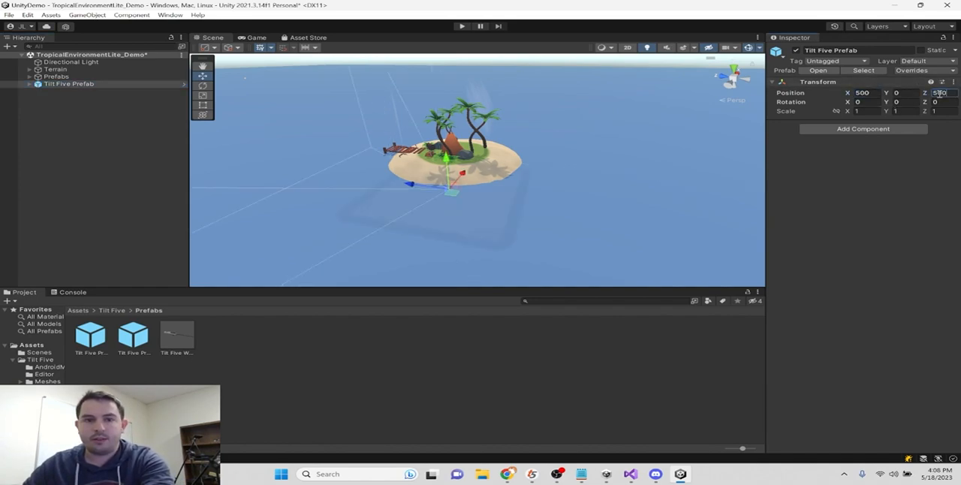
- Raise and center the Tilt Five game board around the island at about X 499.73, Y 5.04, Z 499.43, and run the scene
left_click_drag(446, 158, 443, 122)
scroll(494, 172, "up", 6)
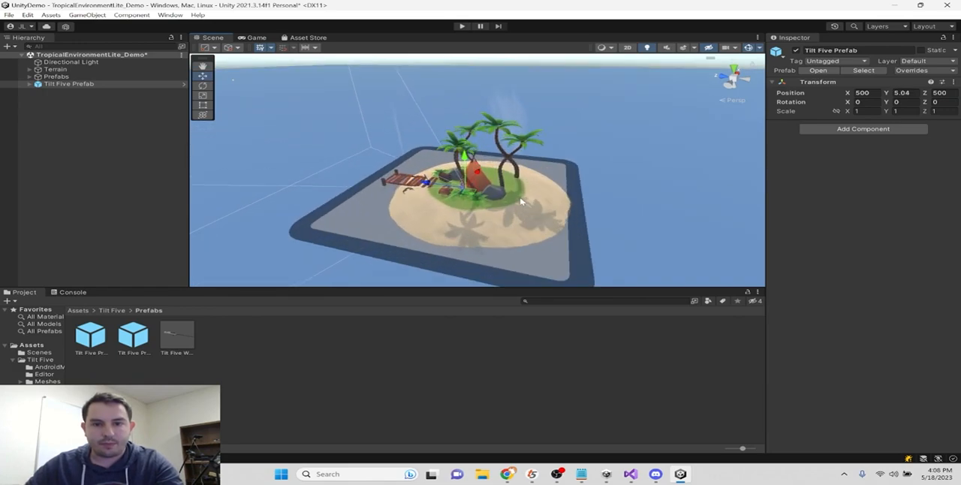
middle_click_drag(480, 187, 497, 192)
left_click_drag(483, 157, 486, 162)
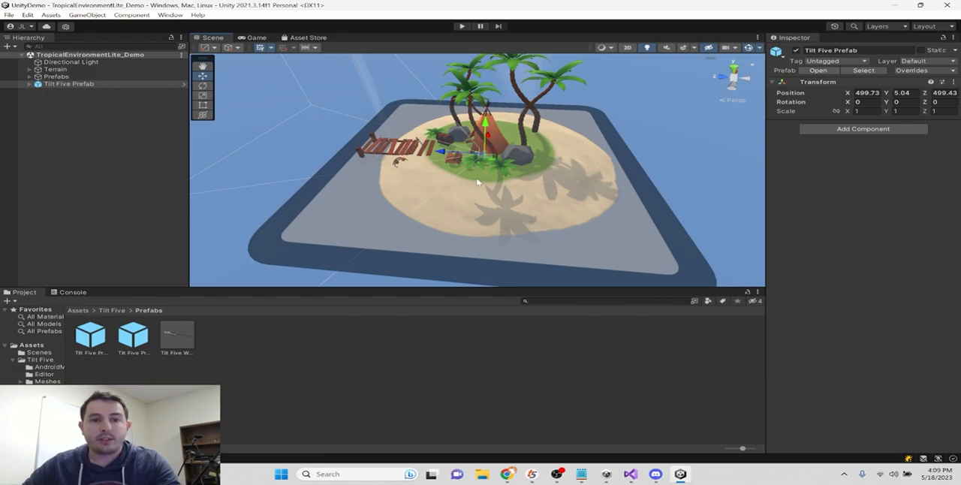
left_click(462, 26)
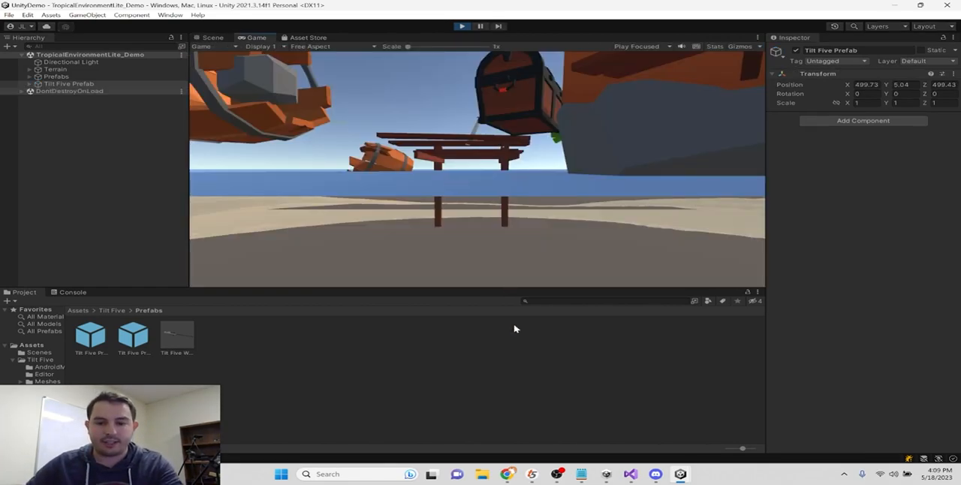
- Open the Tilt Five Control Panel to check the status of the game board and glasses, and move its window off the editor
left_click(532, 474)
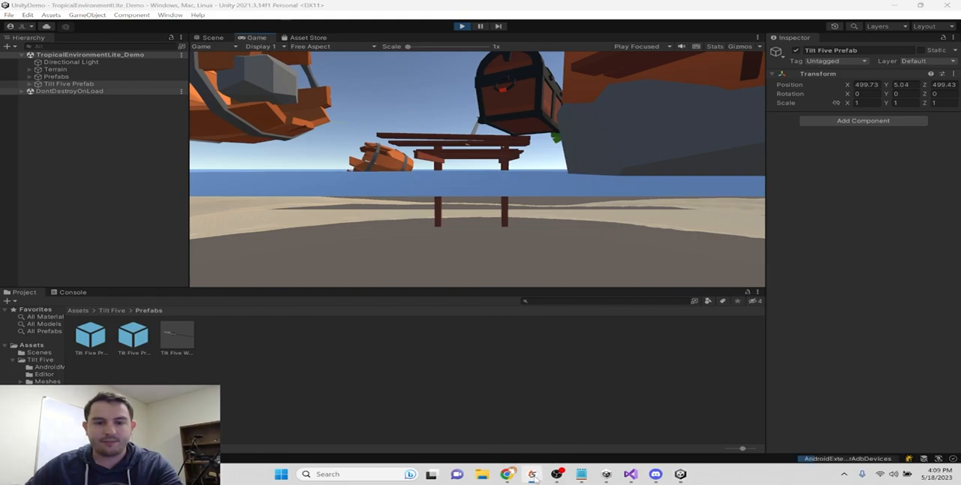
left_click_drag(90, 92, 245, 91)
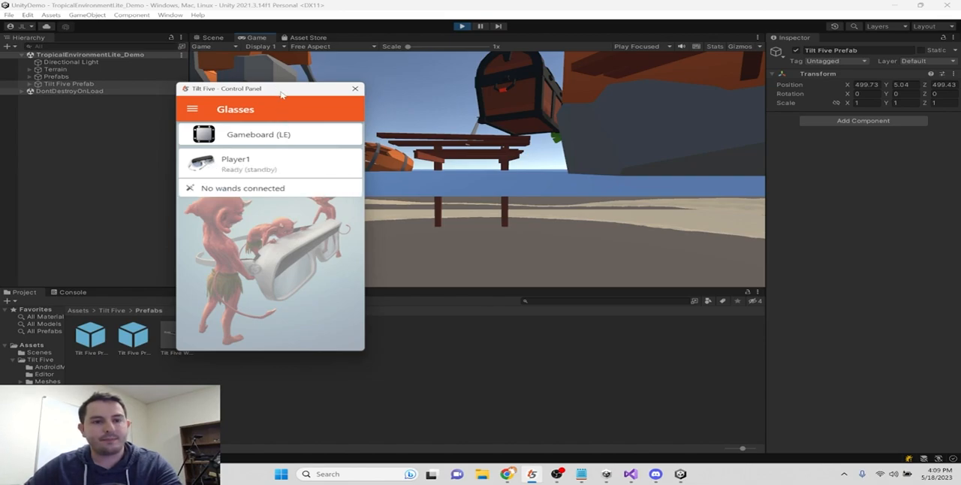
left_click_drag(289, 92, 0, 96)
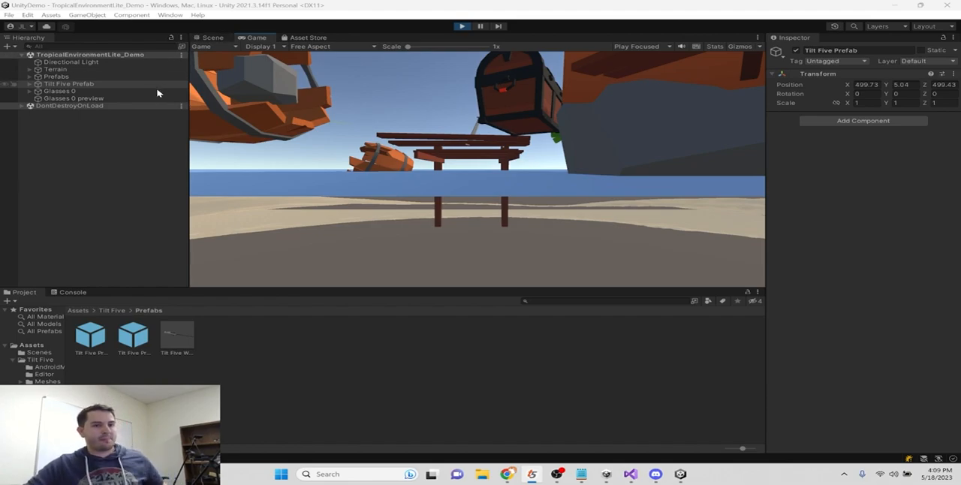
- Inspect the Glasses 0 object while the scene runs, and stop play mode
left_click(98, 92)
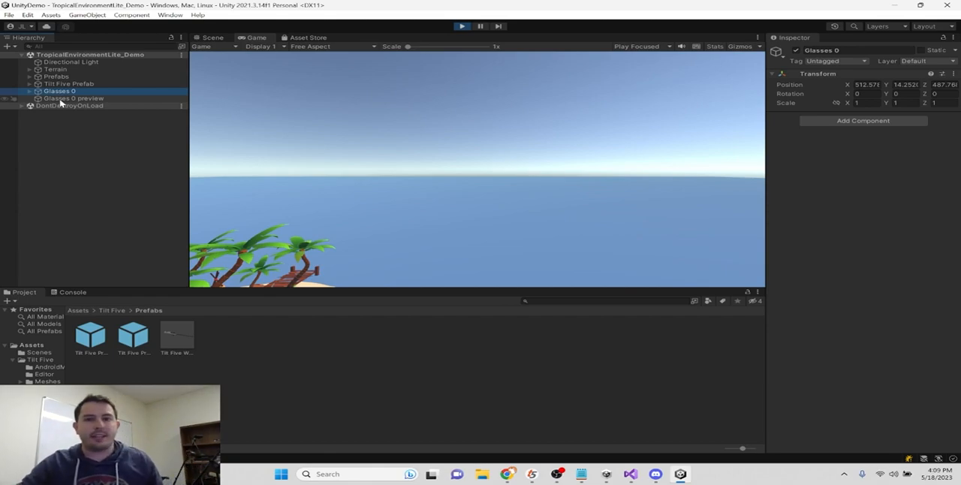
left_click(466, 27)
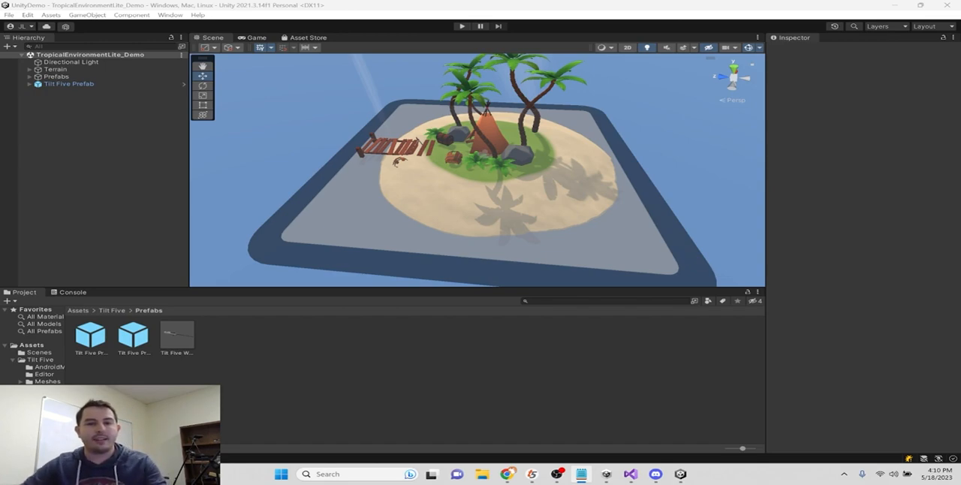
- Place the TurtleBlue prefab from the ToonyTurtle Prefab folder on the island's sand and frame it in the scene view
left_click(114, 311)
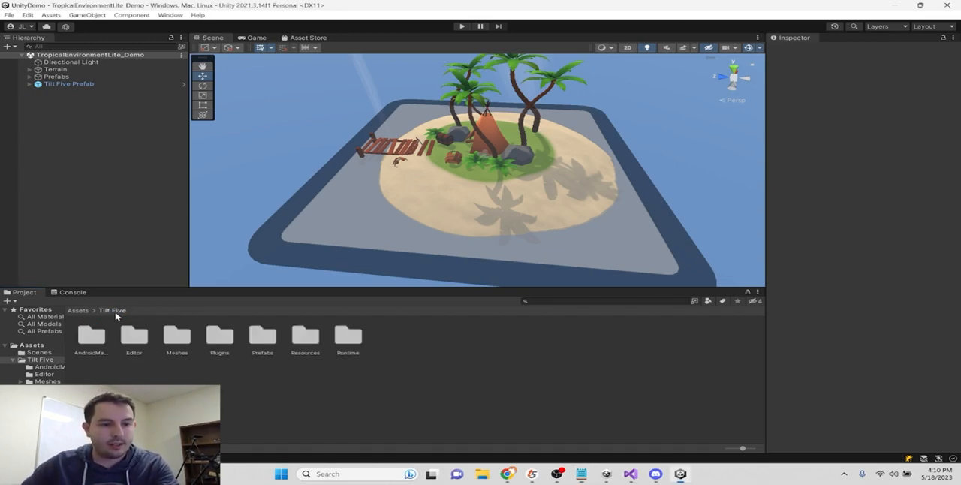
left_click(77, 311)
left_click(14, 362)
left_click(41, 366)
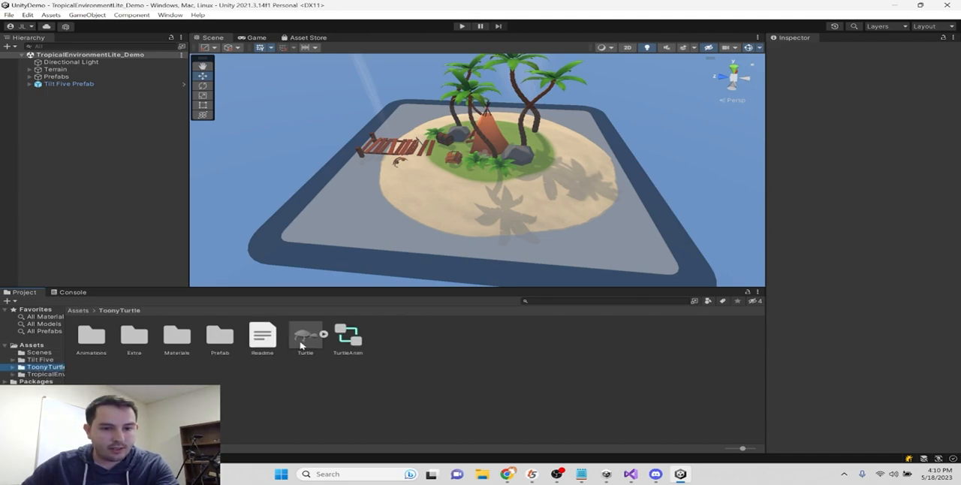
double_click(220, 336)
left_click_drag(90, 341, 509, 184)
key("f")
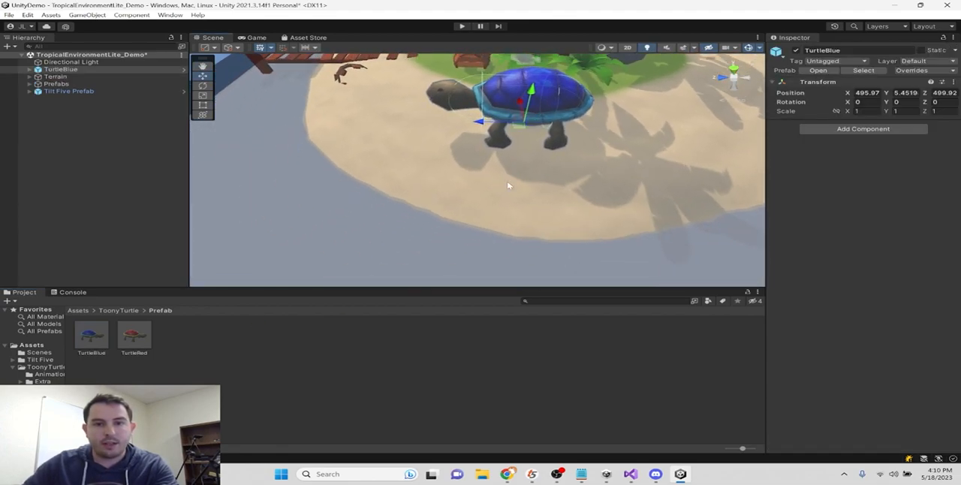
- Scale TurtleBlue uniformly down to about 0.46 and move it across the sand to about X 496.15, Z 499.39
scroll(528, 146, "down", 3)
key("r")
left_click_drag(502, 158, 482, 174)
right_click_drag(612, 185, 548, 165)
key("w")
left_click_drag(552, 183, 584, 181)
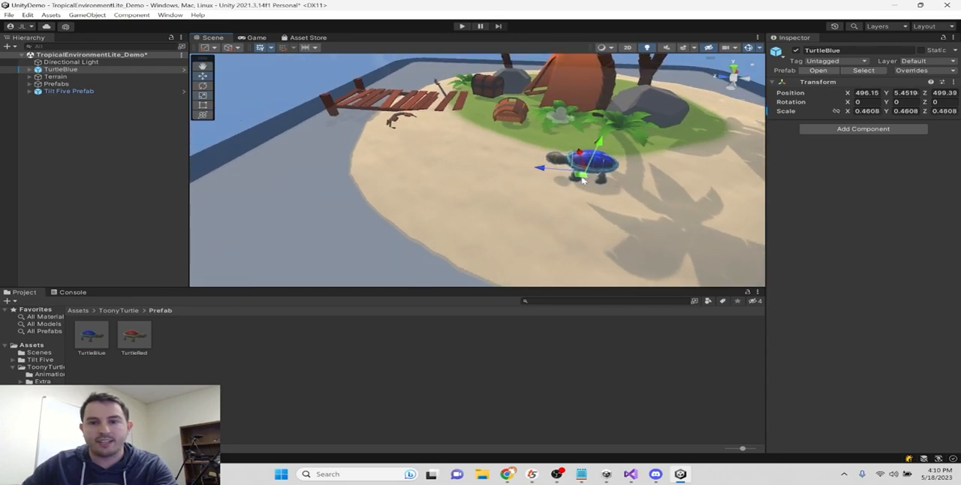
right_click_drag(655, 210, 678, 188)
middle_click_drag(678, 188, 614, 174)
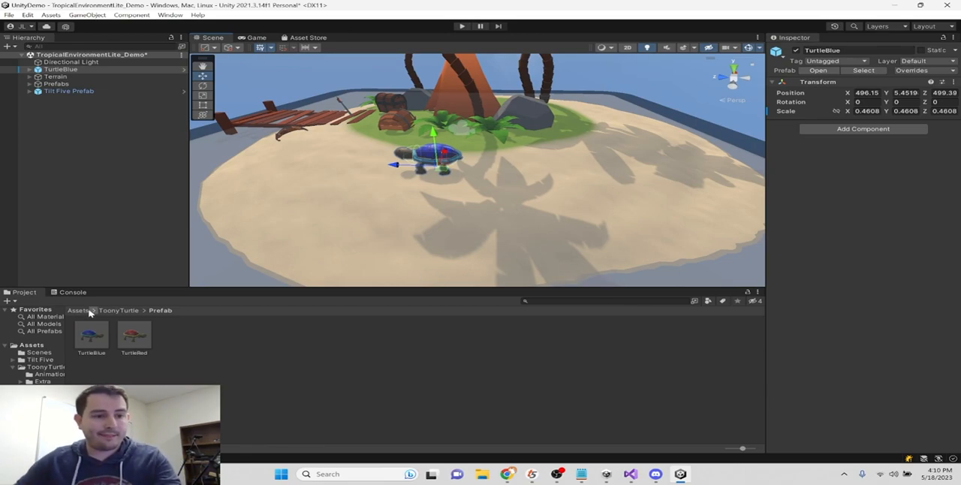
- Create a C# script named InputManager in the project's root Assets folder
left_click(79, 310)
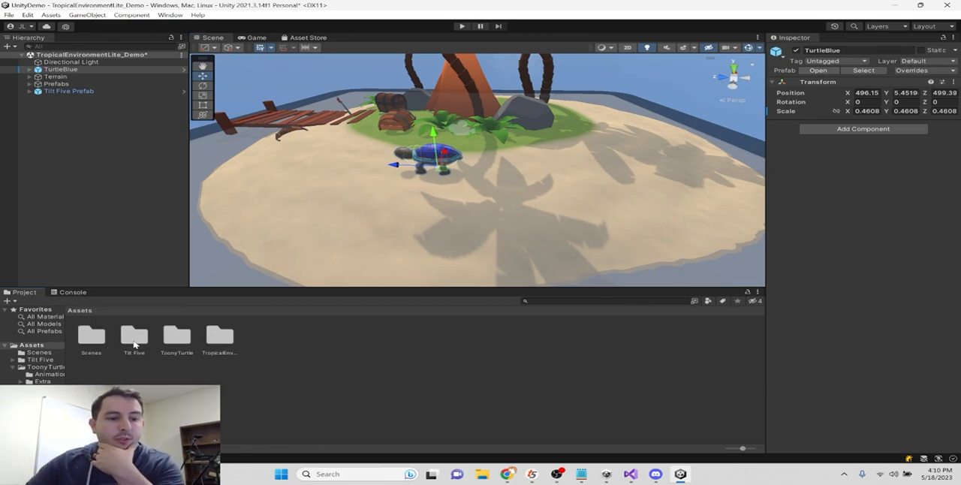
double_click(135, 344)
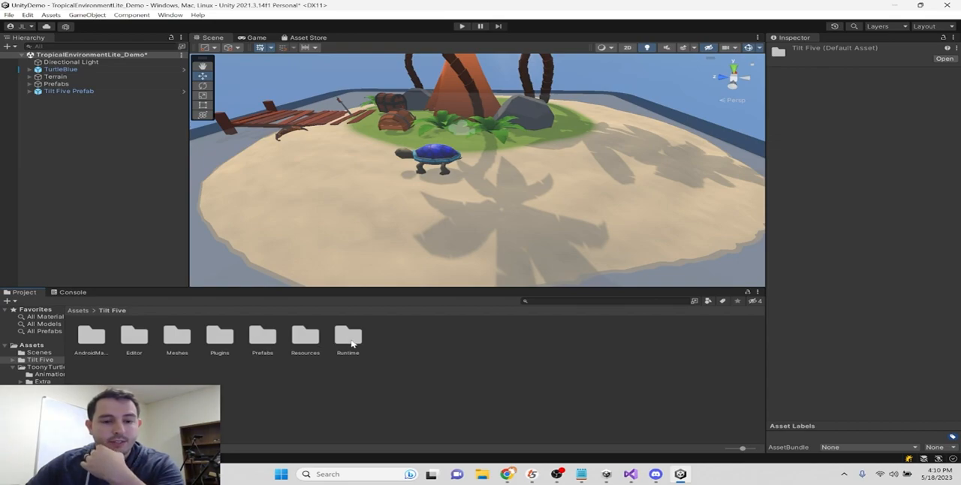
left_click(76, 311)
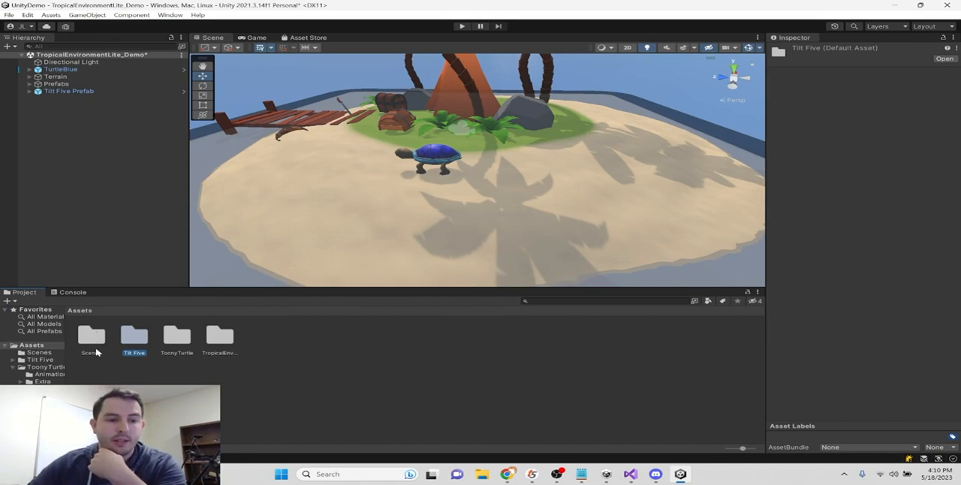
right_click(318, 358)
mouse_move(427, 111)
left_click(526, 54)
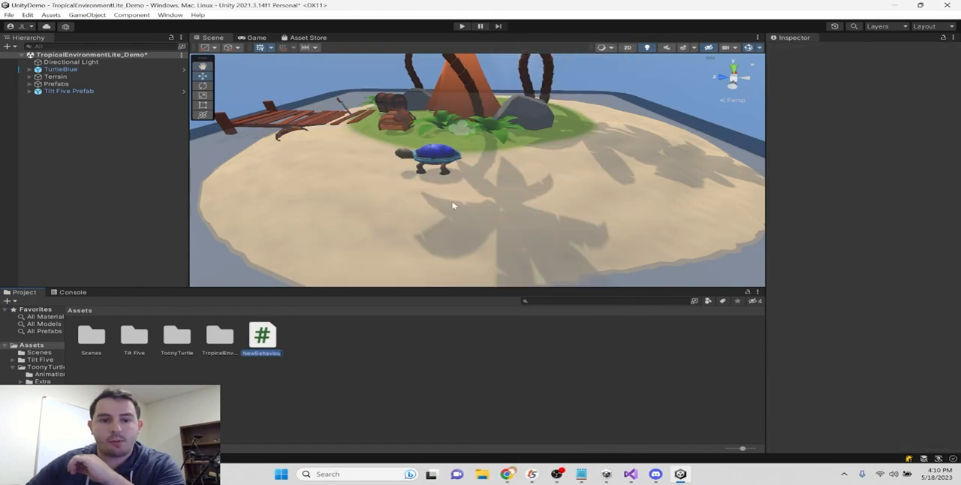
type("InputManager")
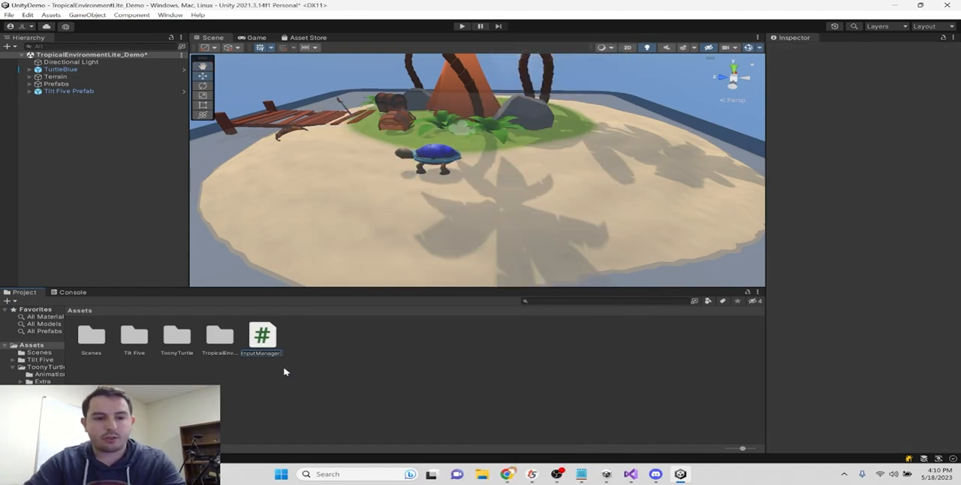
key("Return")
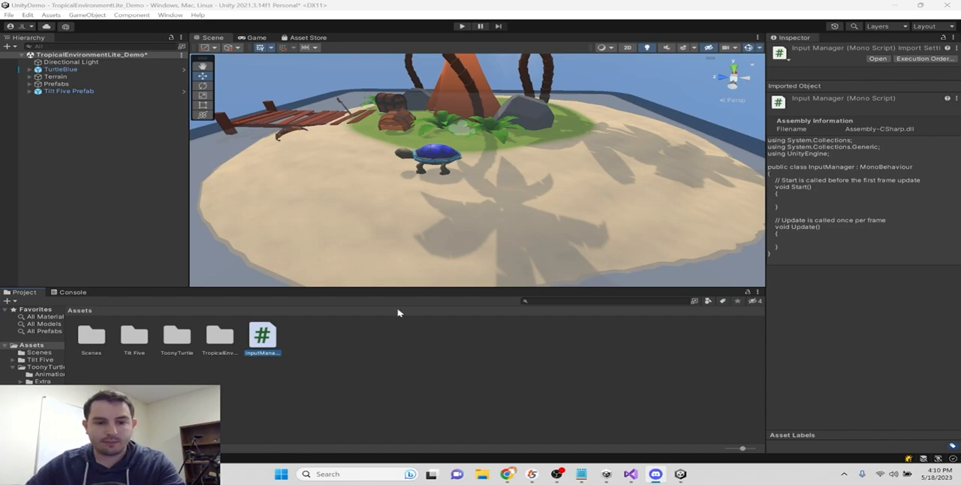
- Open the InputManager script in Visual Studio and delete its Start method with the comment above it
double_click(265, 337)
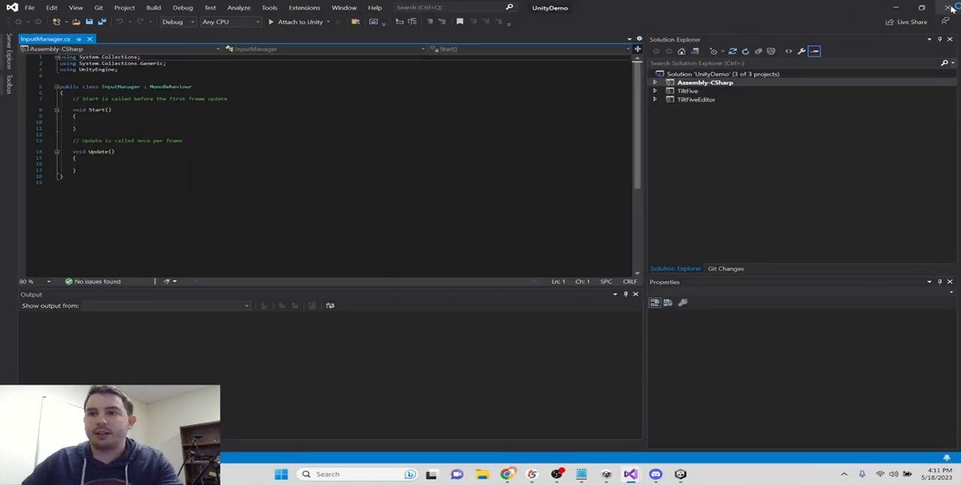
left_click_drag(627, 12, 590, 33)
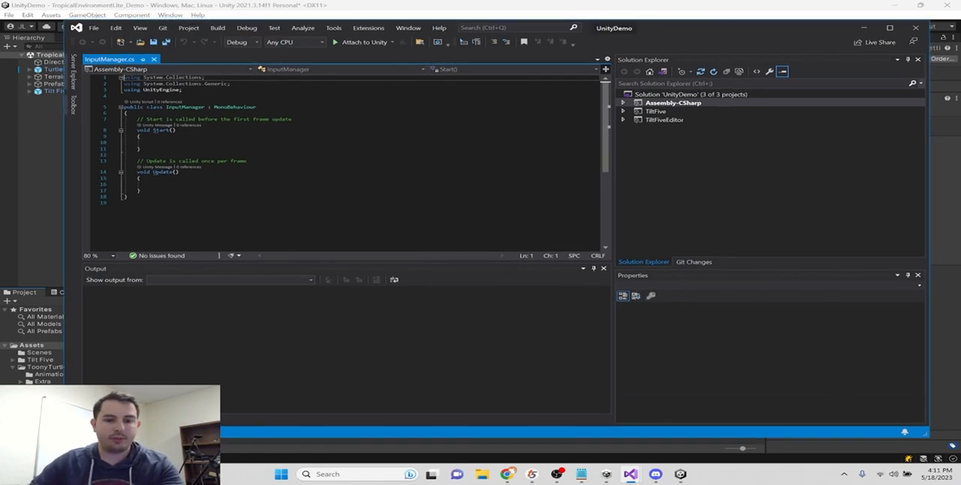
mouse_move(630, 473)
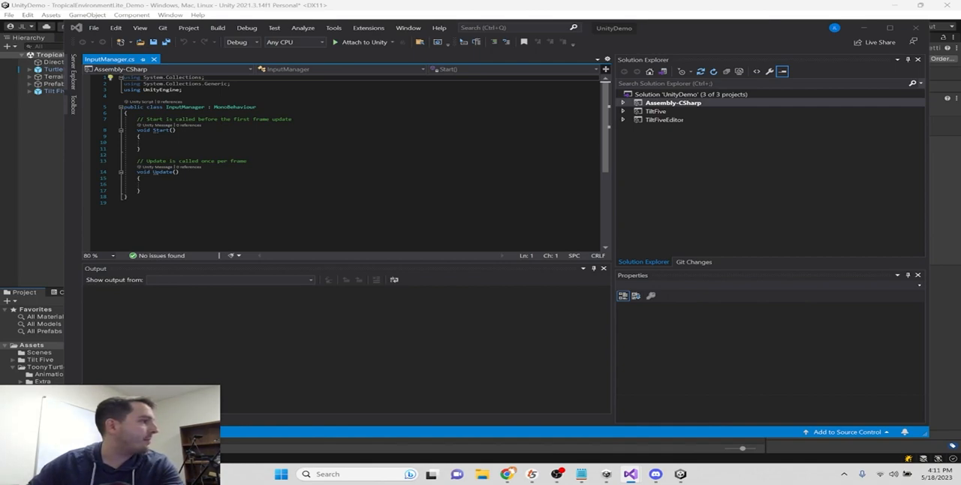
left_click(149, 148)
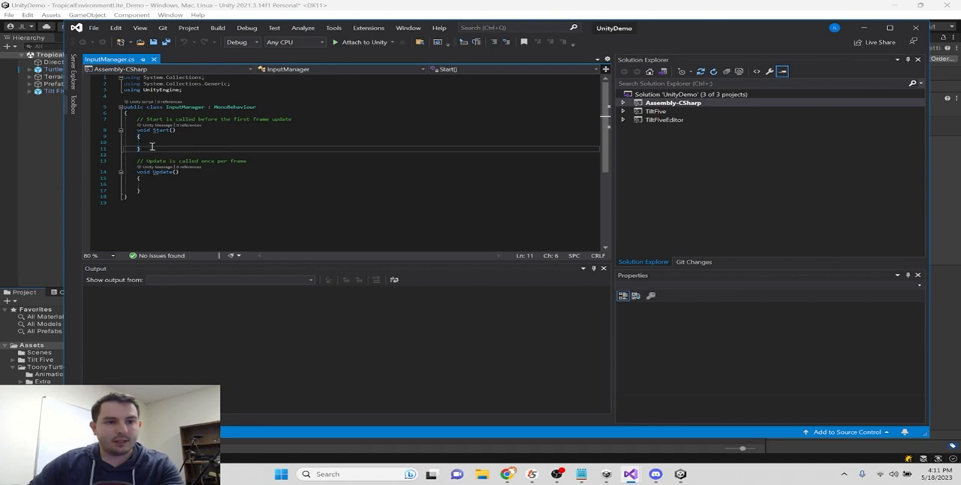
left_click_drag(148, 148, 106, 118)
key("Delete")
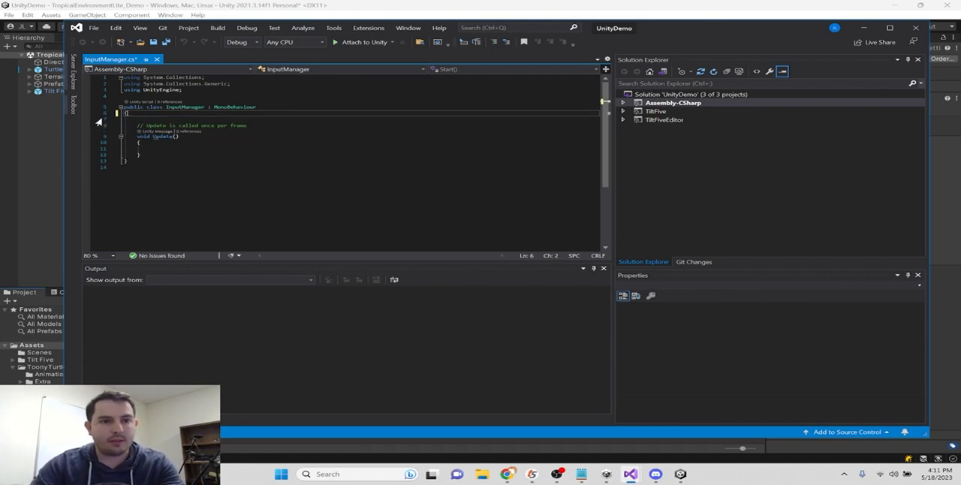
key("BackSpace")
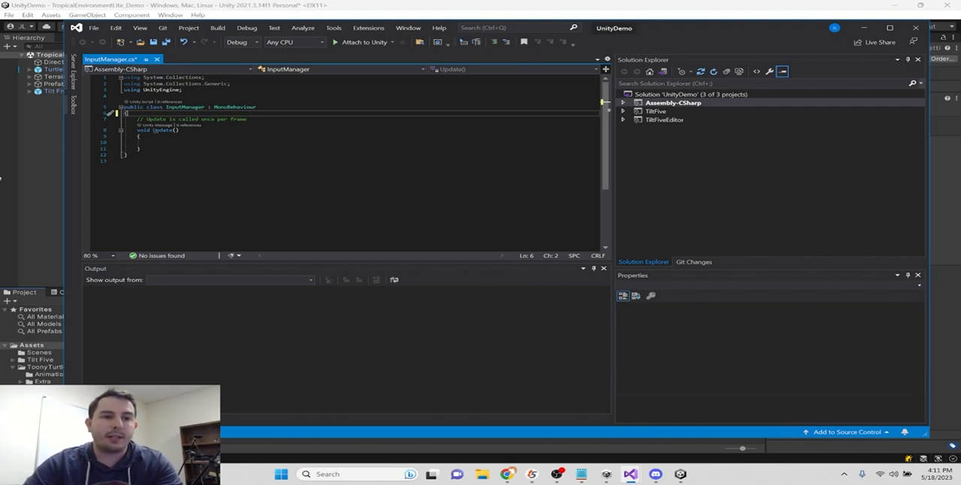
- Begin an if statement inside Update whose condition calls TiltFive.Input.TryGetStickTilt()
left_click(204, 144)
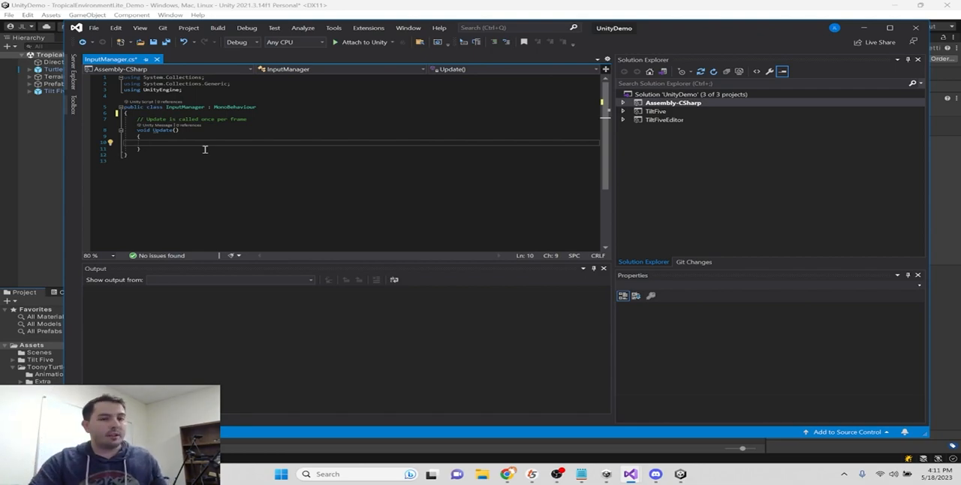
type("if(")
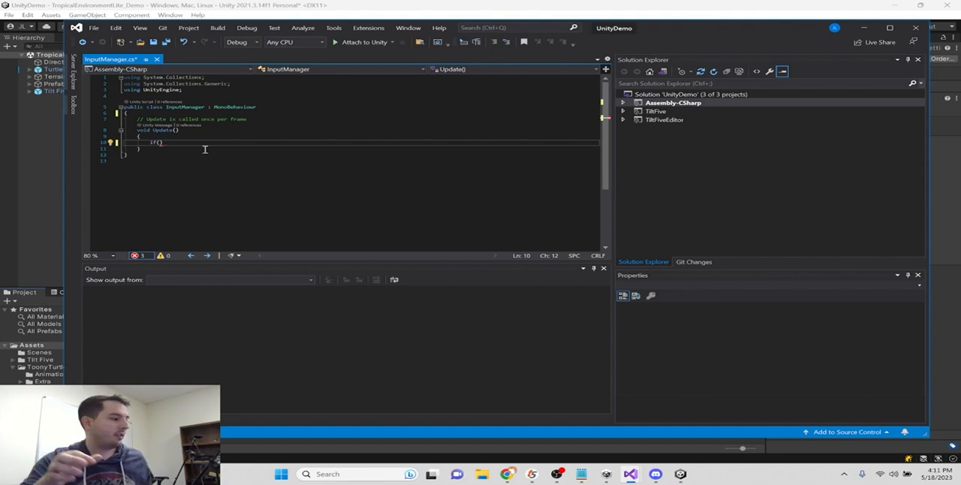
type("TiltFive.Inpu")
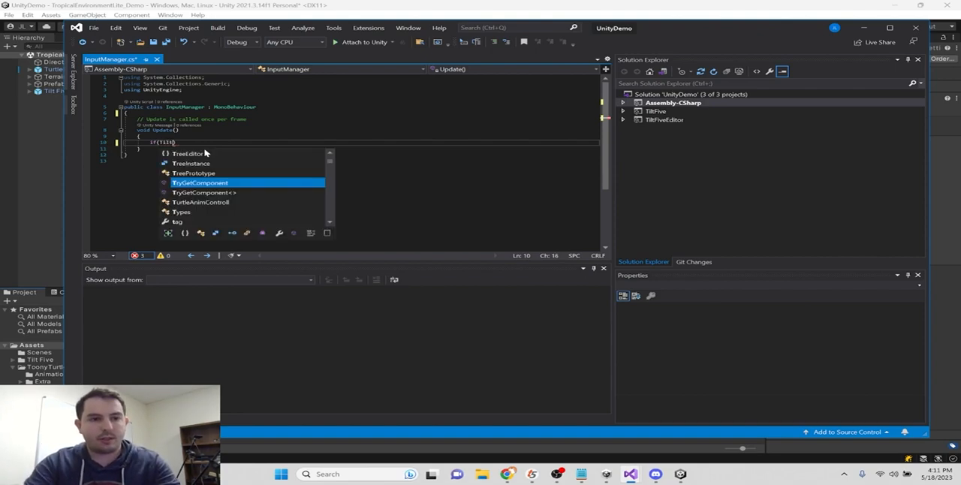
type("t.TryGet")
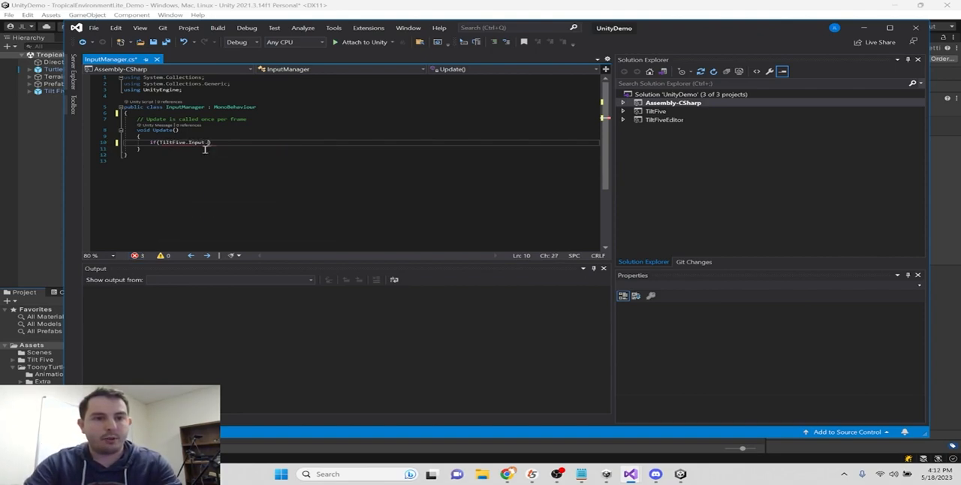
key("Down")
key("Down")
key("Down")
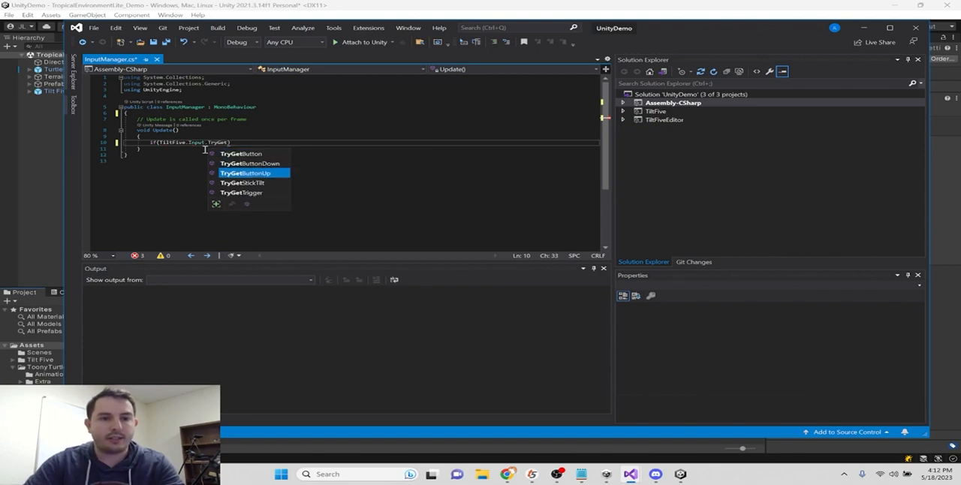
type("()")
key("Left")
- Pass "out var joystickValue" to the TryGetStickTilt call and add an empty code block for the if statement
mouse_move(244, 142)
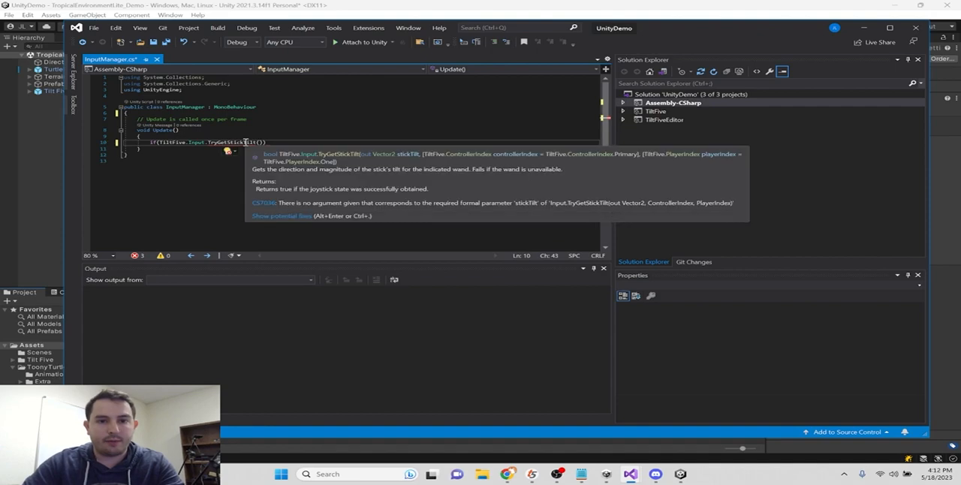
type("out var")
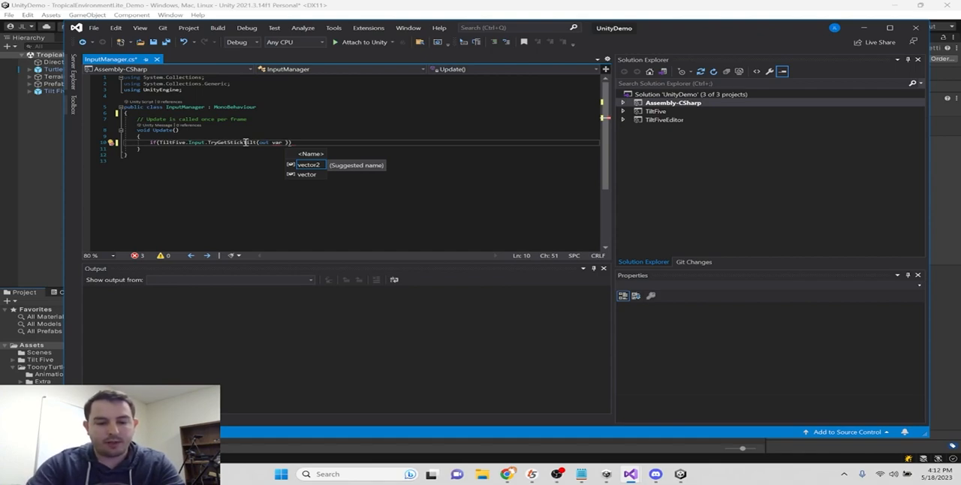
type("joystickValye")
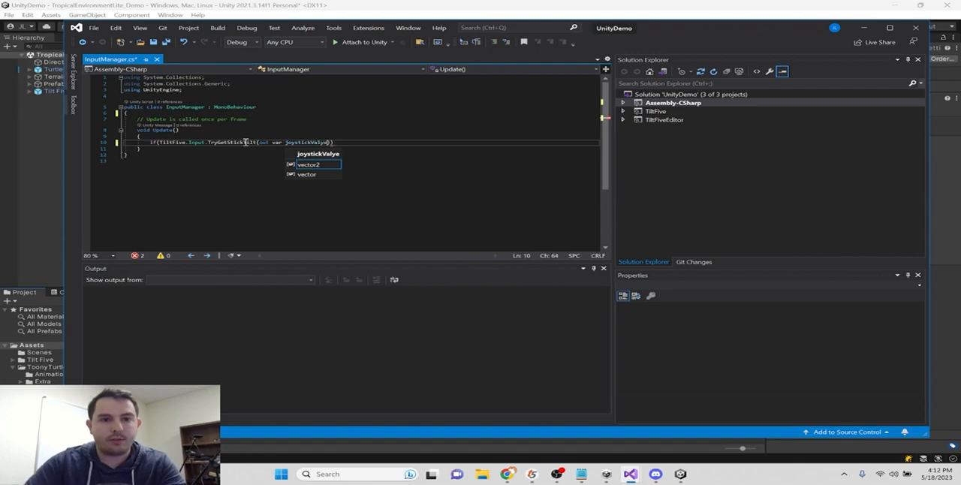
key("BackSpace")
key("BackSpace")
type("ue")
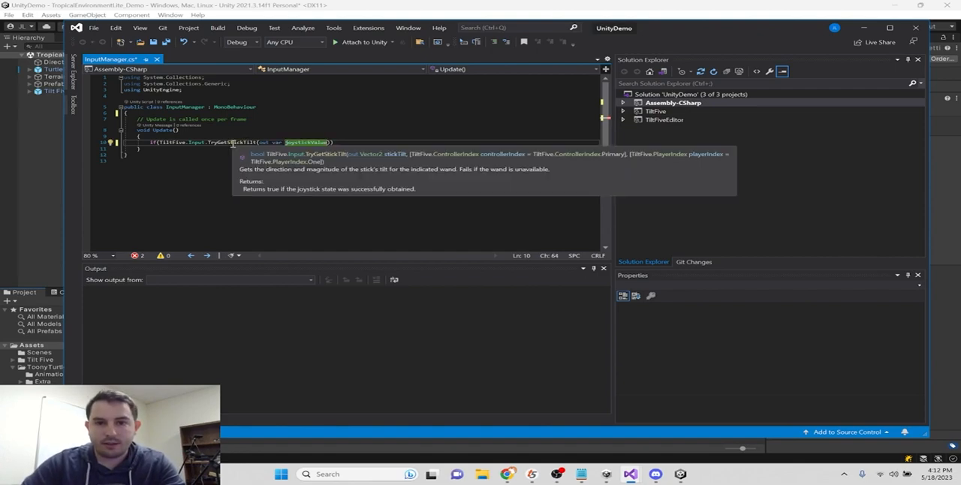
type("))")
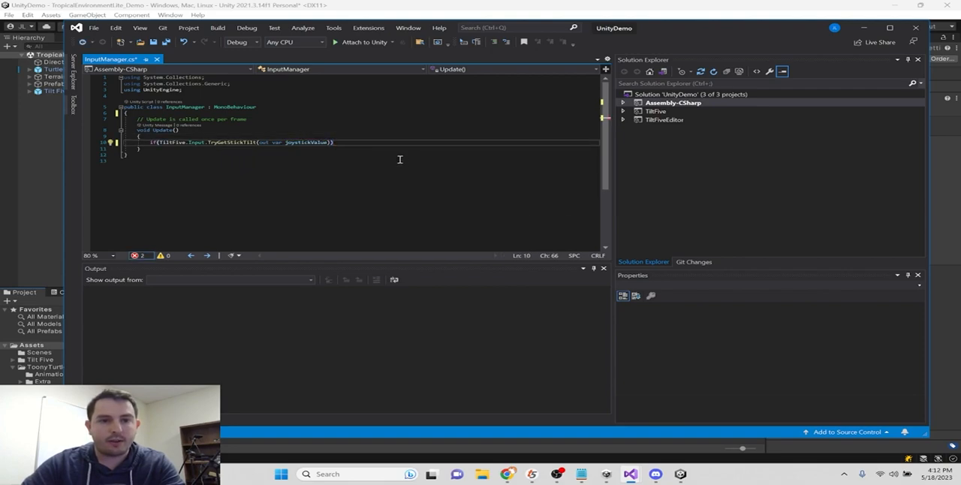
key("Return")
type("{")
key("Return")
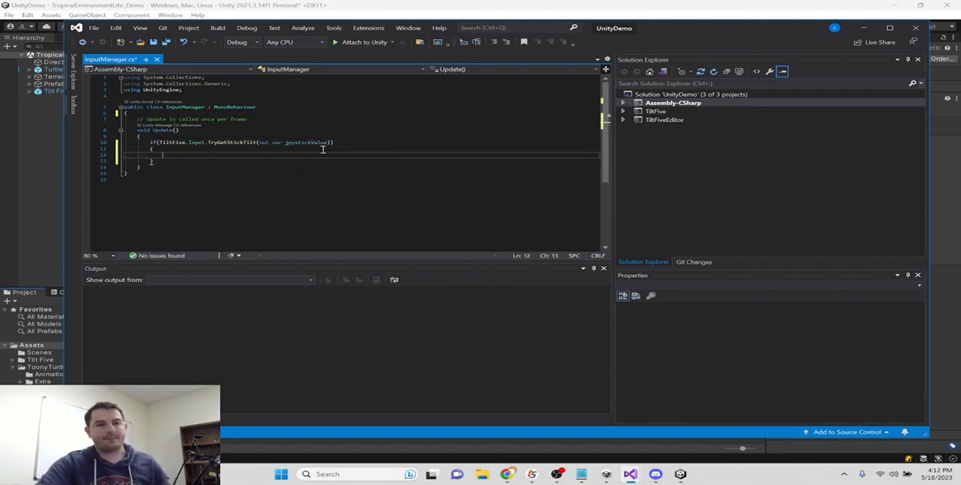
mouse_move(315, 144)
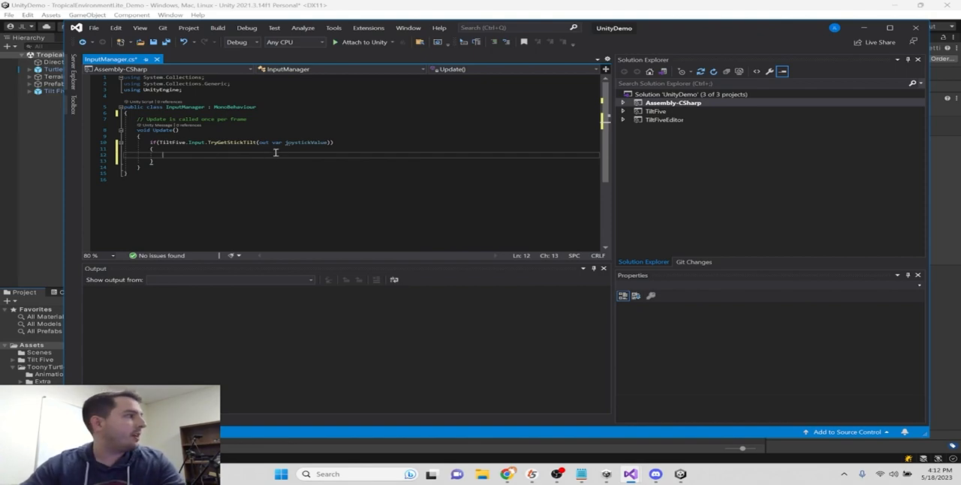
- Declare a public GameObject field named GO at the top of the InputManager class, above the Update comment
left_click(232, 112)
key("Return")
key("Return")
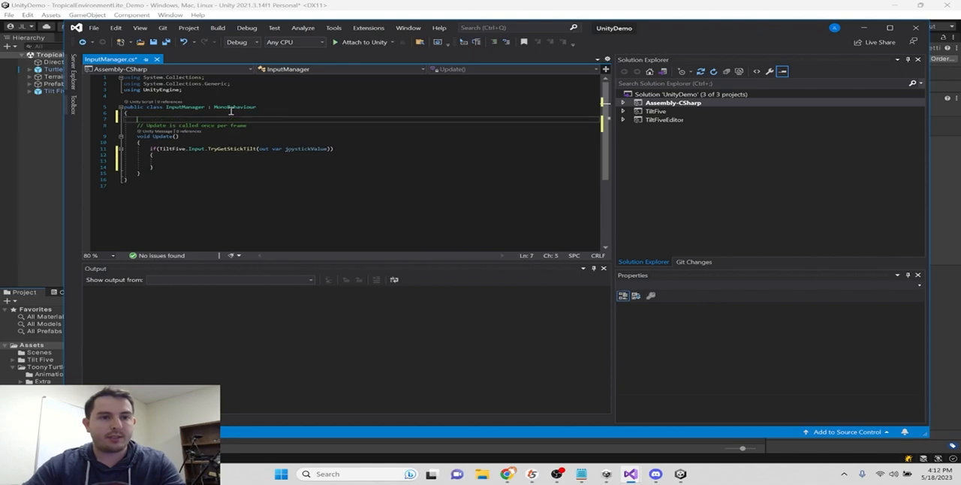
key("Up")
type("public GameObject tutrtle")
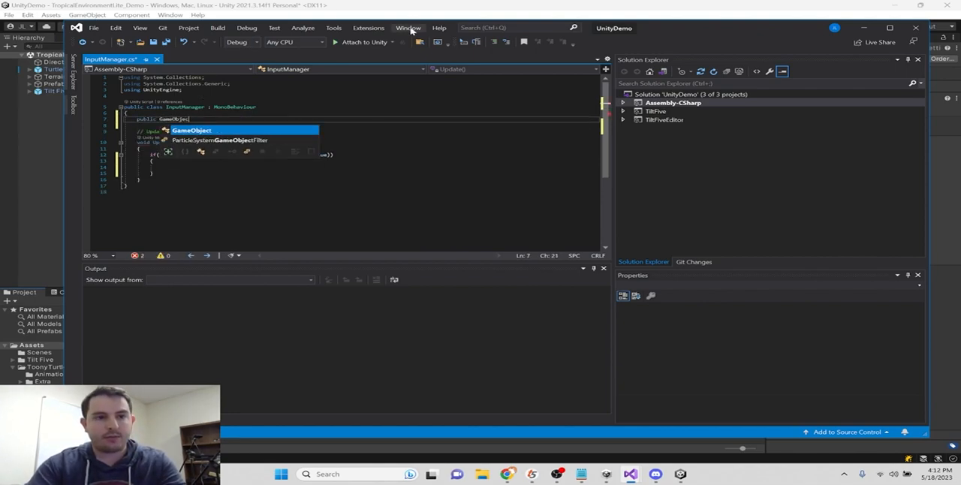
key("BackSpace")
key("BackSpace")
key("BackSpace")
key("BackSpace")
key("BackSpace")
key("BackSpace")
key("BackSpace")
type("GO;")
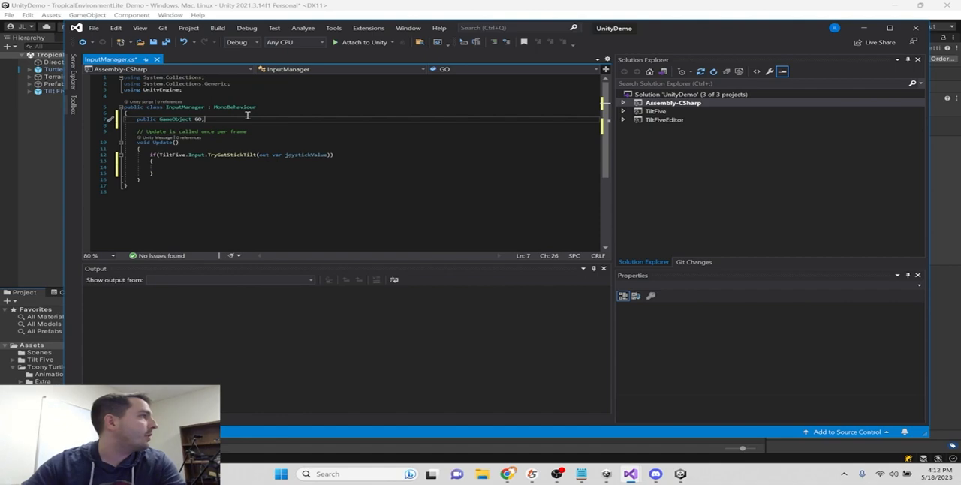
- Declare a public float field named moveSpeed directly below the GO field and save the script
key("Return")
type("public floa")
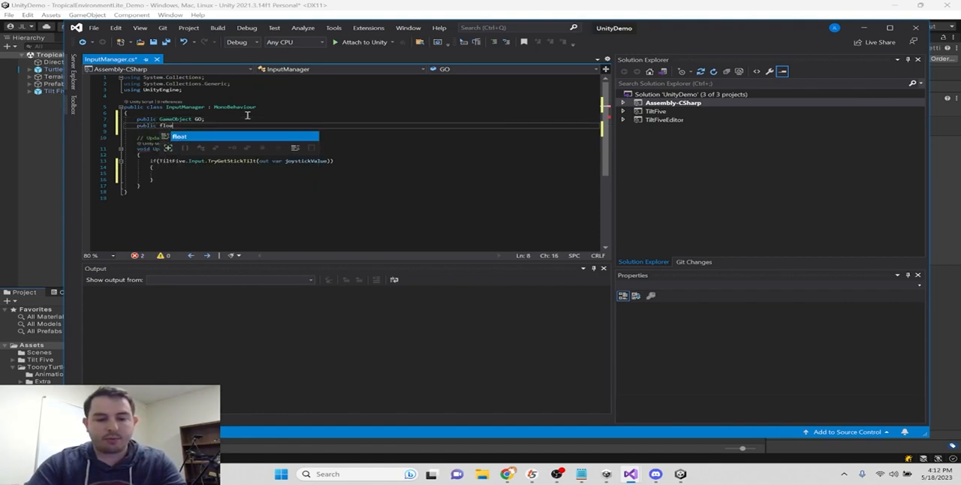
type("t moveSp")
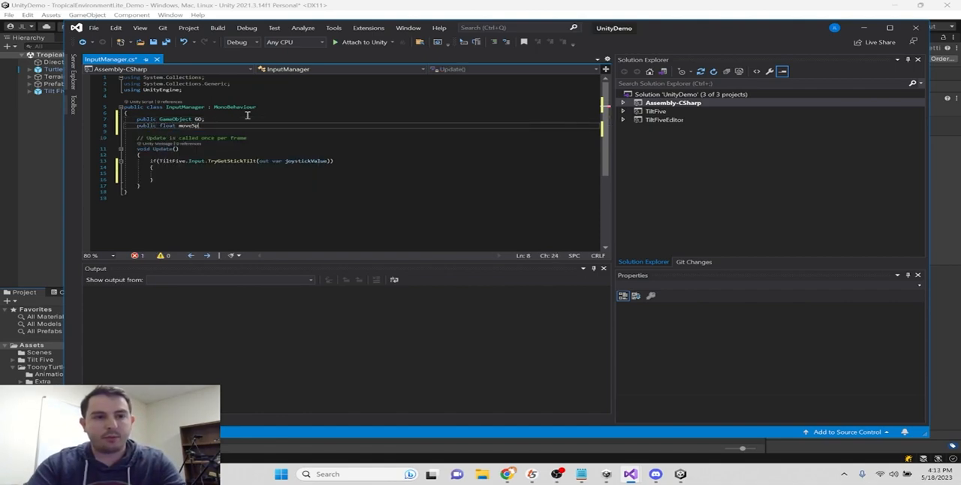
type("eed;")
key("Return")
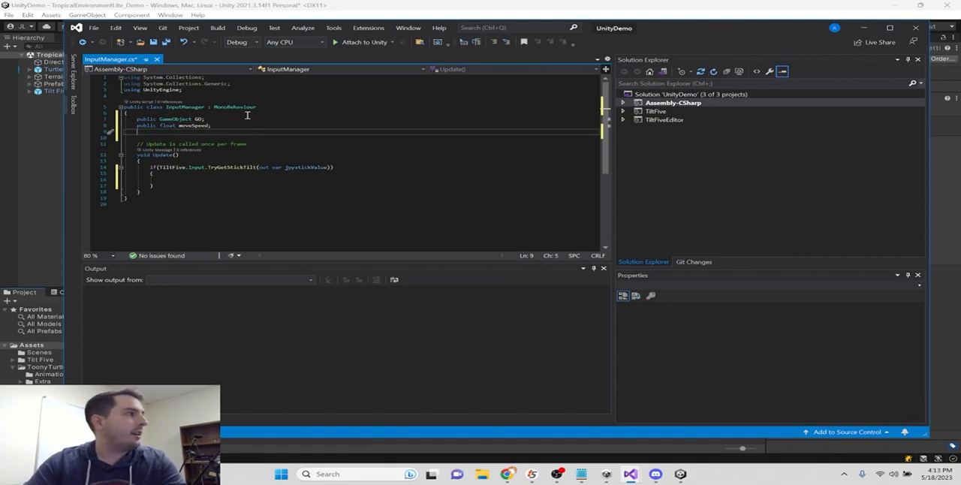
key("BackSpace")
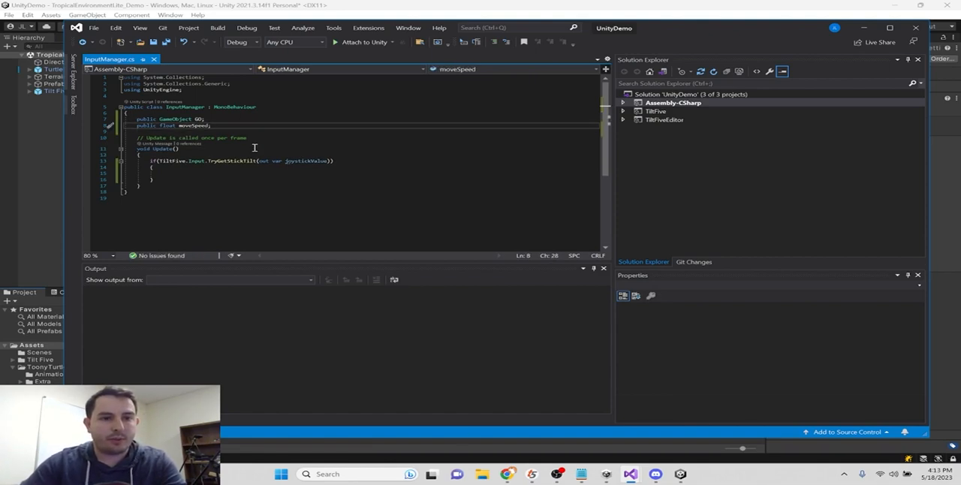
left_click(251, 173)
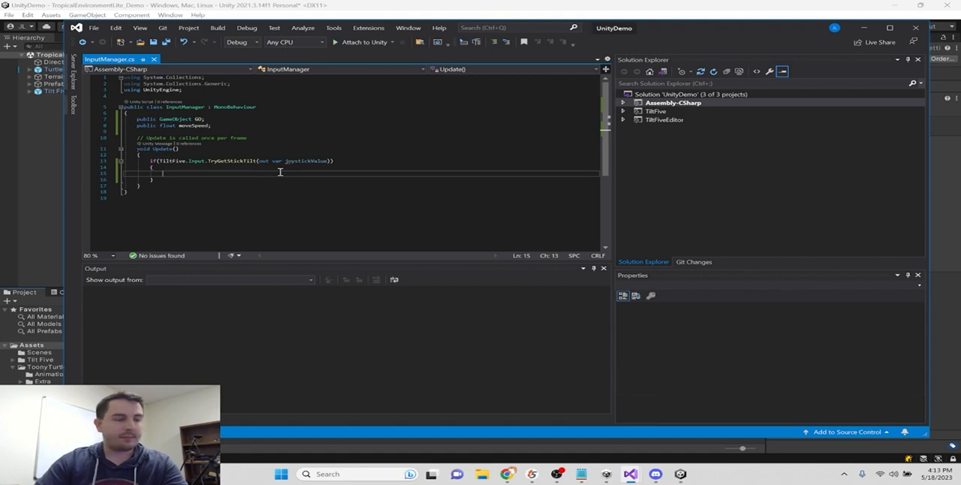
type("TurtleAnimControll.t")
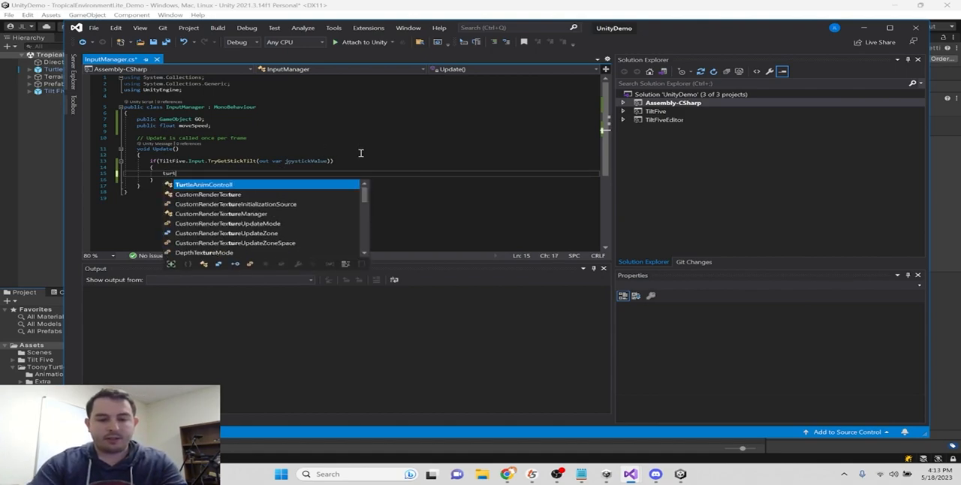
key("BackSpace")
key("BackSpace")
key("BackSpace")
key("BackSpace")
key("BackSpace")
key("BackSpace")
key("BackSpace")
key("BackSpace")
key("BackSpace")
key("BackSpace")
key("BackSpace")
key("BackSpace")
key("BackSpace")
key("BackSpace")
key("BackSpace")
key("BackSpace")
key("BackSpace")
key("BackSpace")
key("BackSpace")
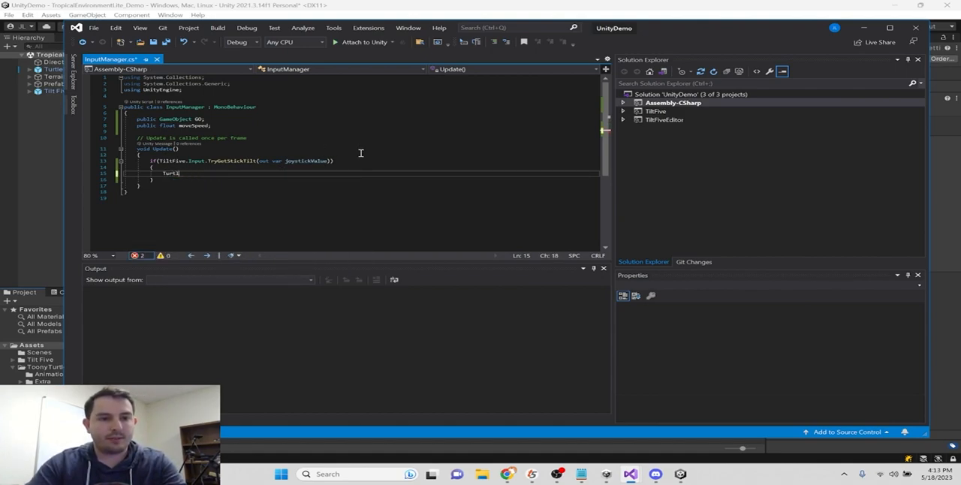
type("Tu")
key("BackSpace")
key("BackSpace")
key("BackSpace")
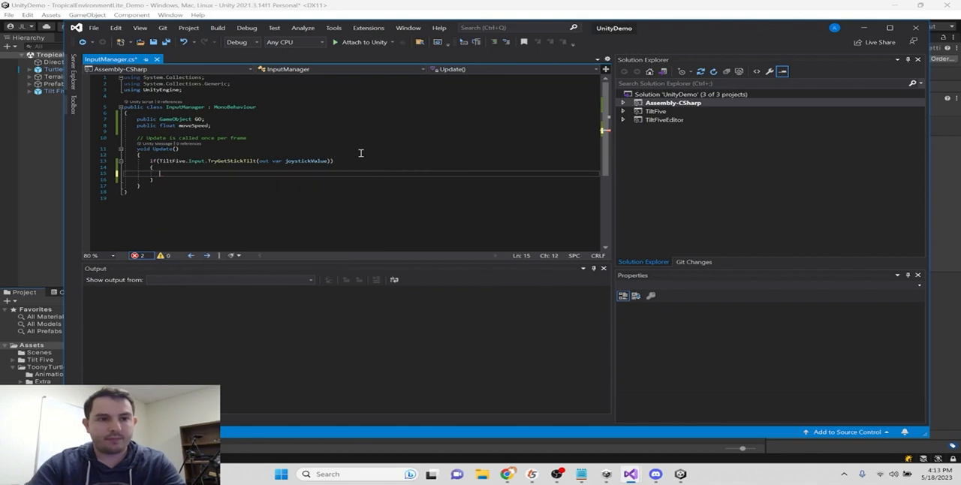
- Write a GO.transform.Translate() call inside the TryGetStickTilt if block
type("GO.tra")
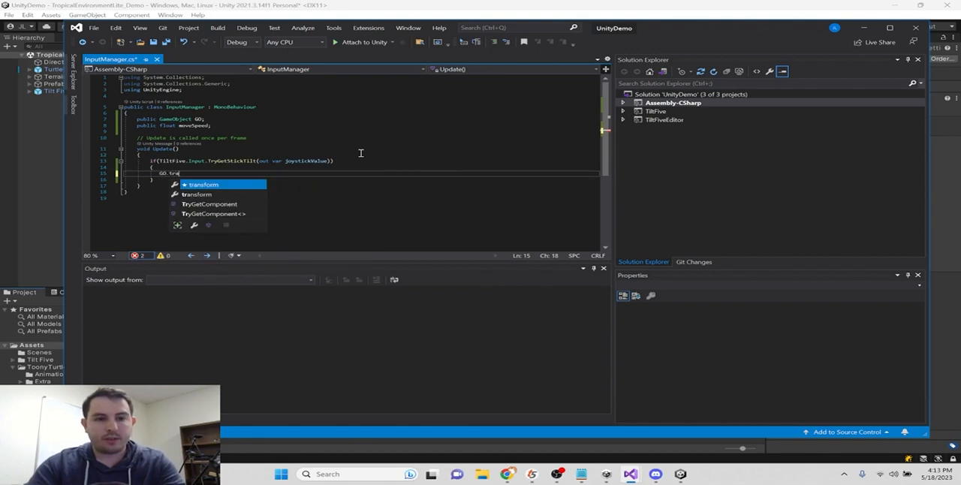
type("nsform.position")
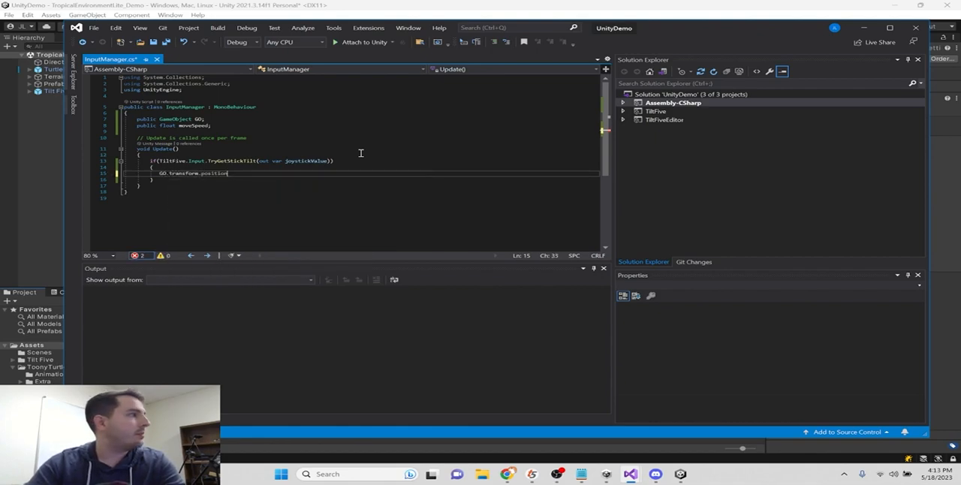
type(".Tra")
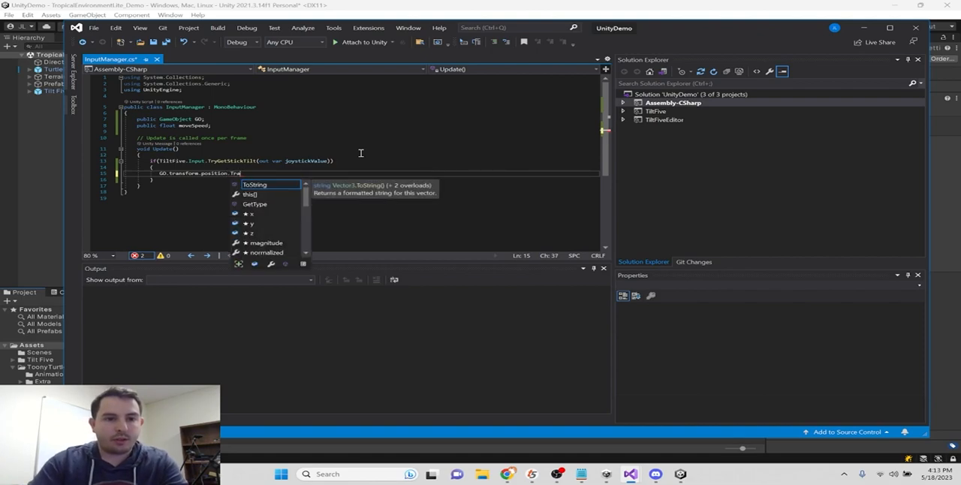
key("BackSpace")
key("BackSpace")
key("BackSpace")
key("BackSpace")
key("BackSpace")
key("BackSpace")
key("BackSpace")
key("BackSpace")
key("BackSpace")
key("BackSpace")
key("BackSpace")
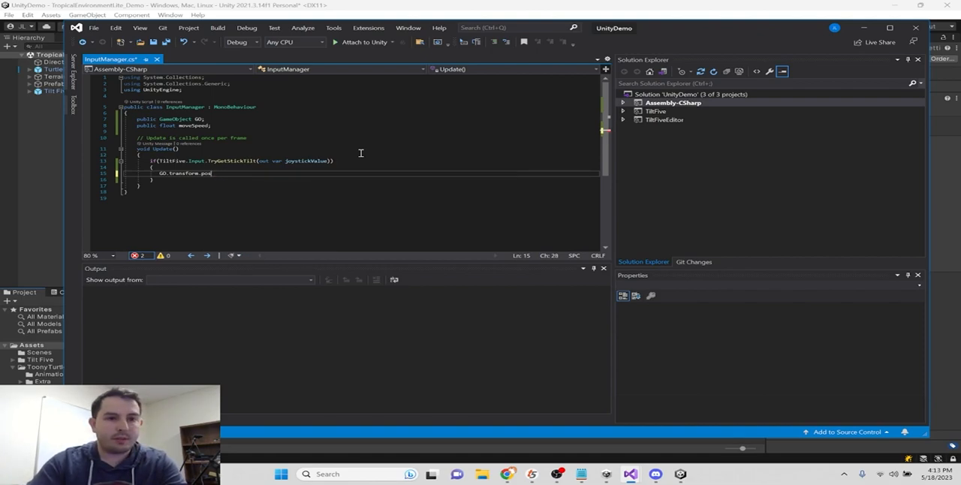
type("Tran")
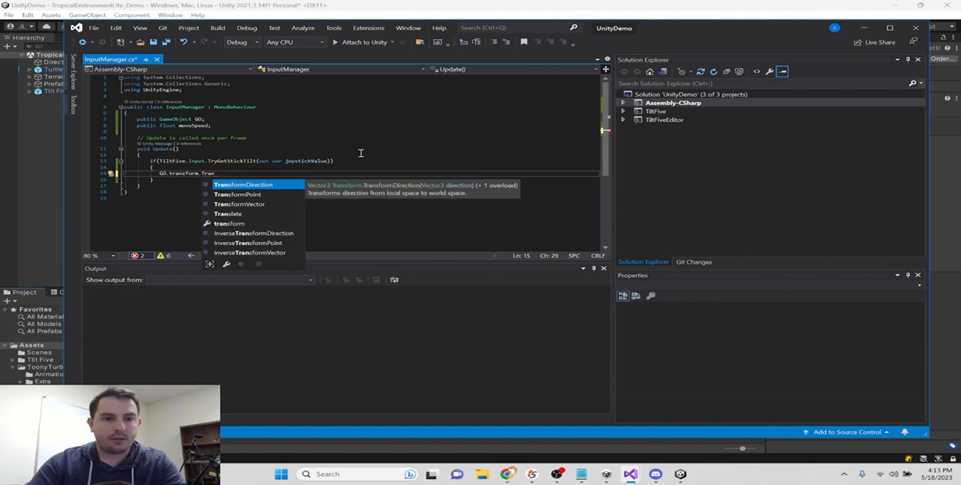
type("slat")
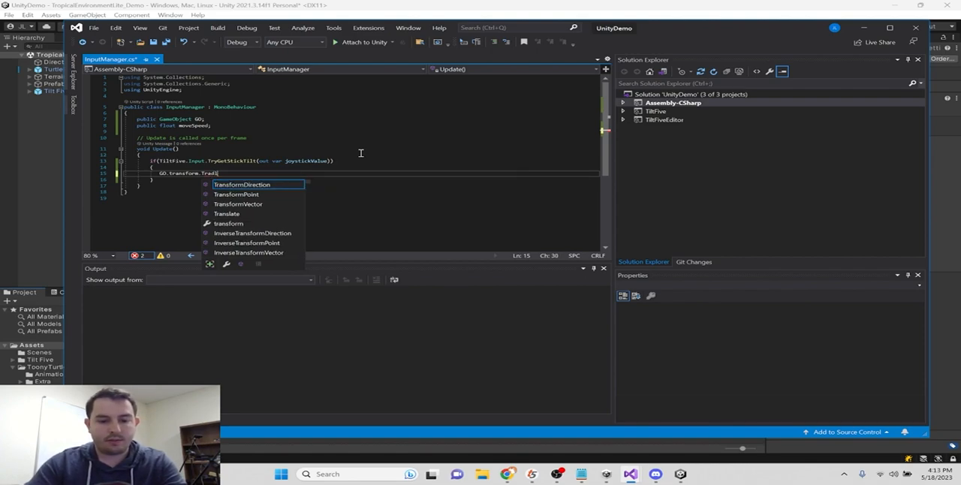
type("e(")
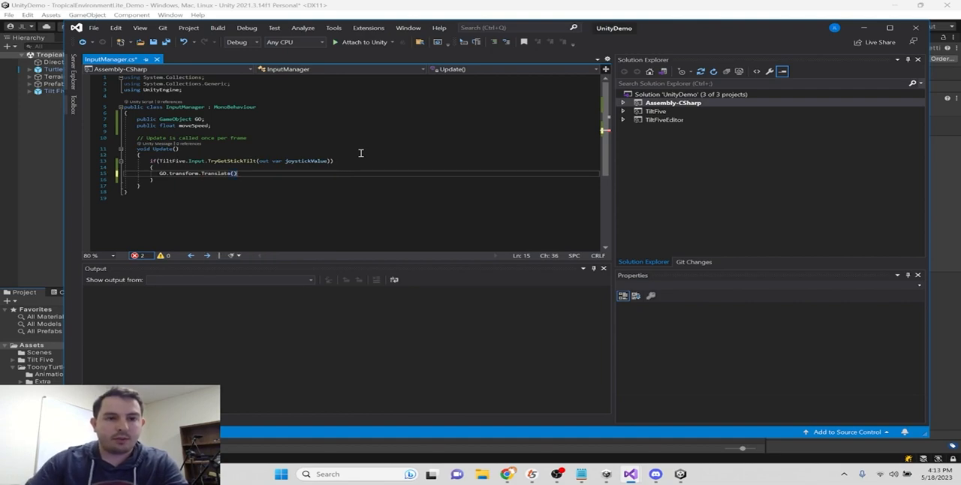
key("Left")
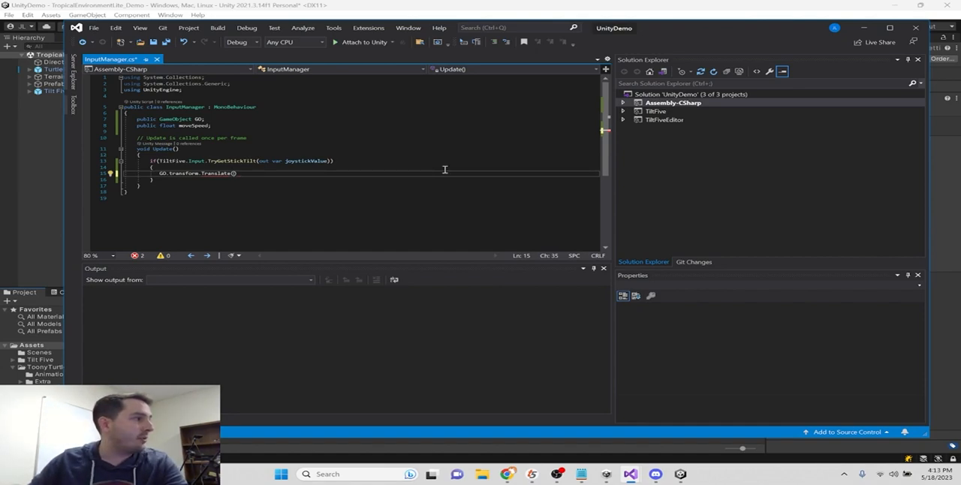
- Enter "(new Vector3(stickTilt.x, 0, sticktilt.y)" as the argument of the Translate call
type("(new Vector")
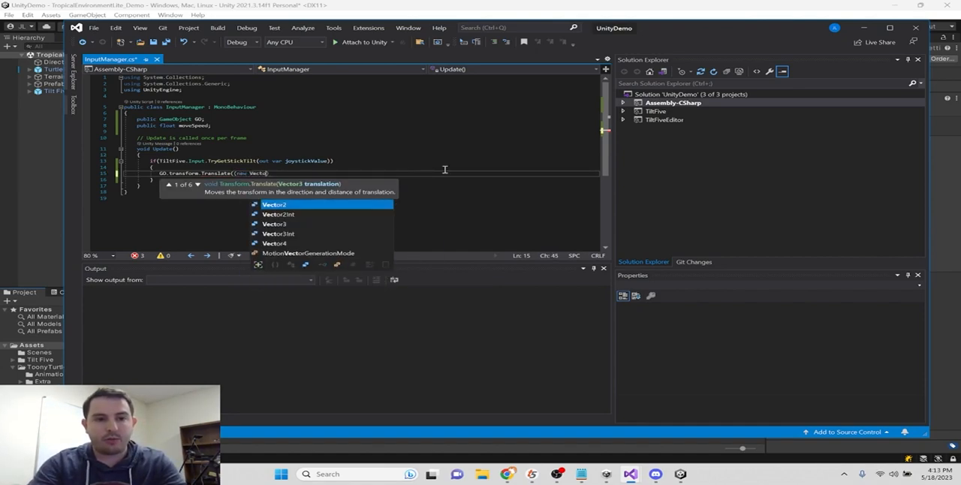
type("3")
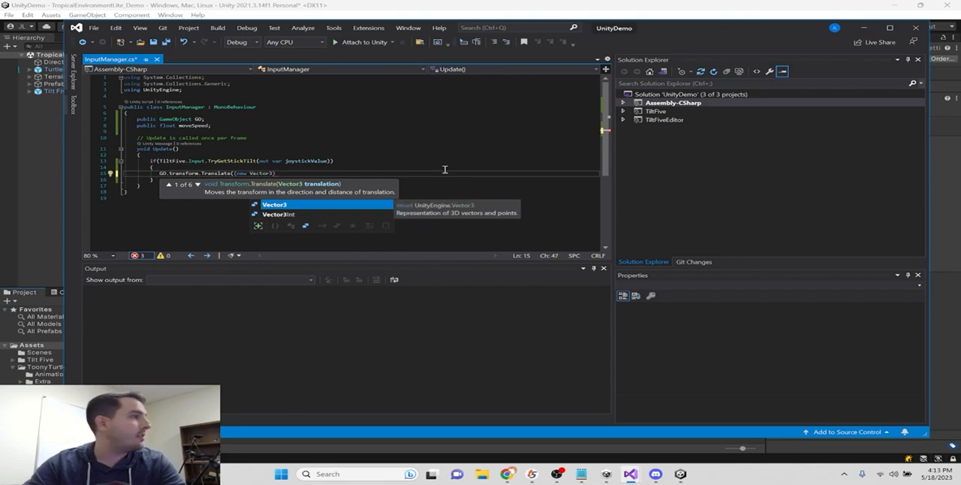
type("(stickTilt")
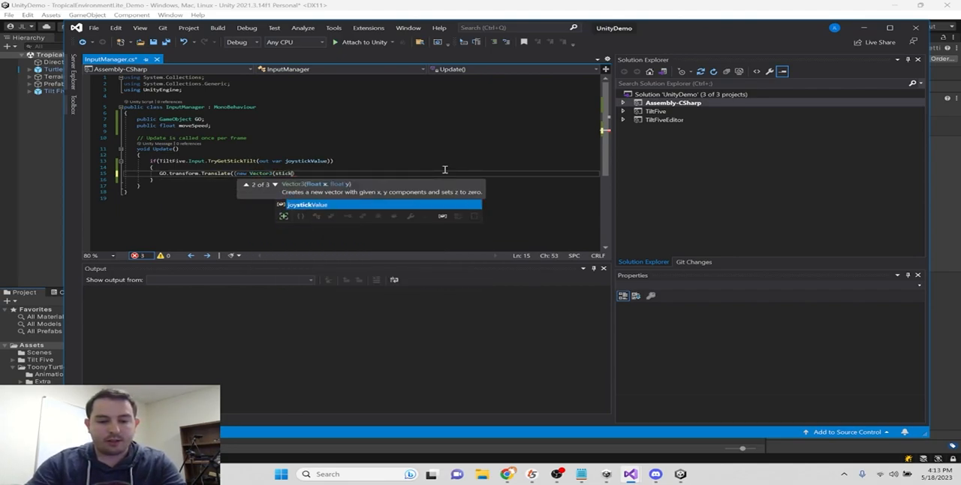
type(".x, ")
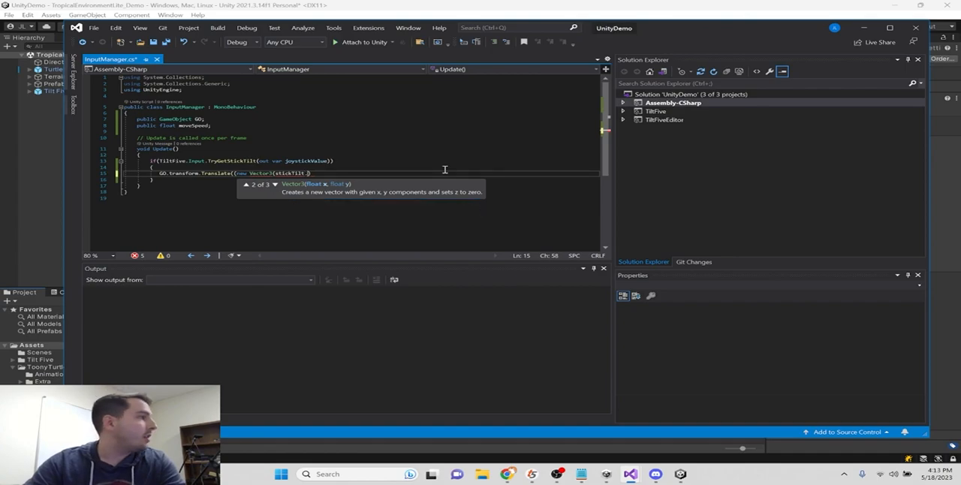
type("0, stickTil")
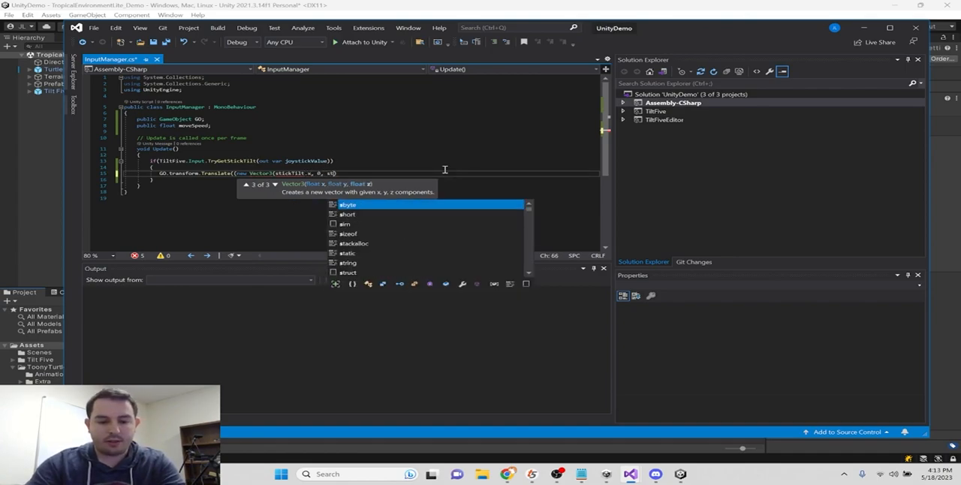
type("t")
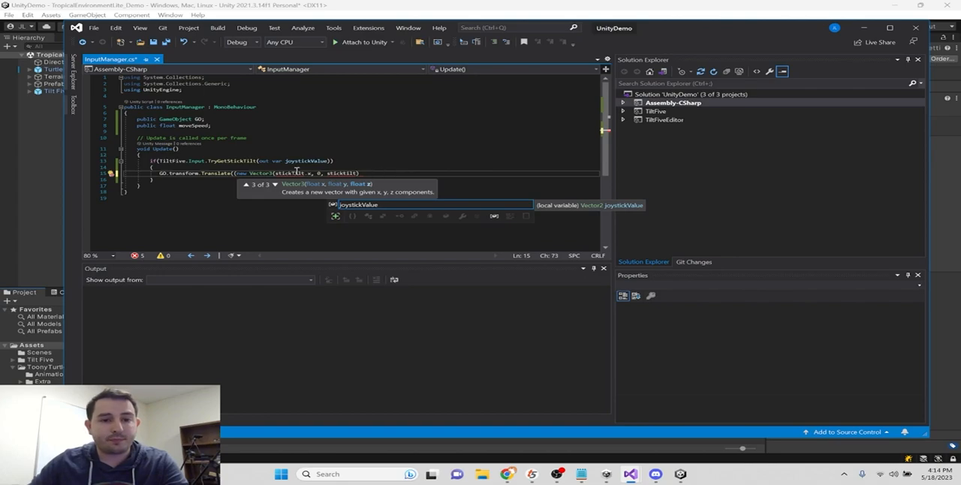
mouse_move(337, 175)
type(".y")
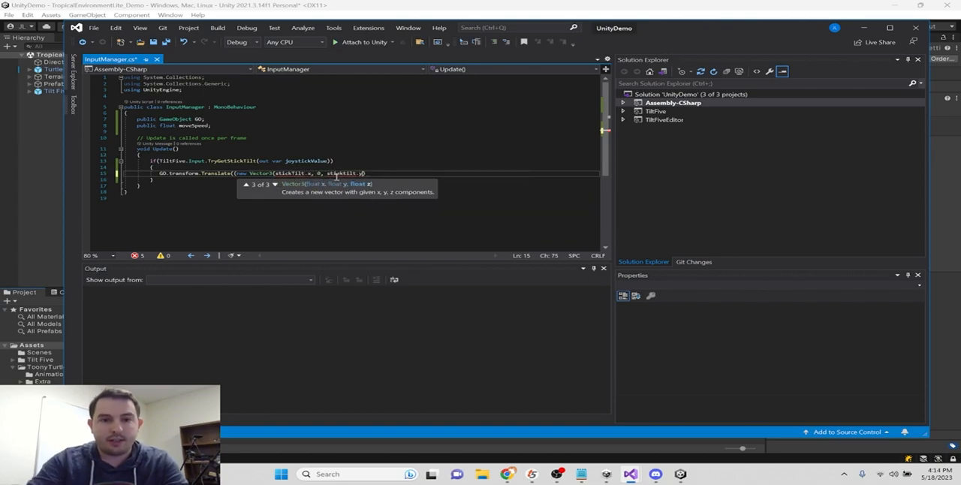
- Replace both stick tilt names in the Vector3 with joystickValue and end the Translate statement with a closing parenthesis and semicolon
left_click(297, 174)
double_click(298, 175)
type("joystickValue")
double_click(356, 174)
type("joystickValue")
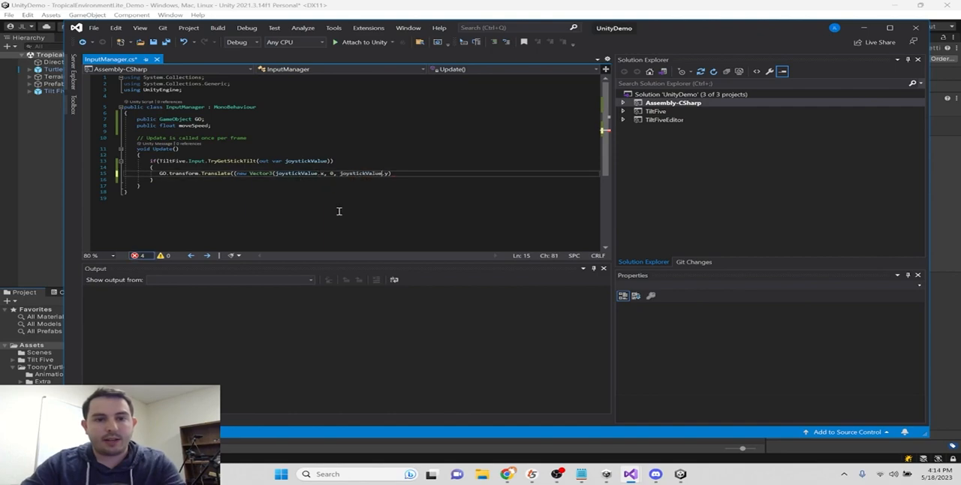
double_click(299, 176)
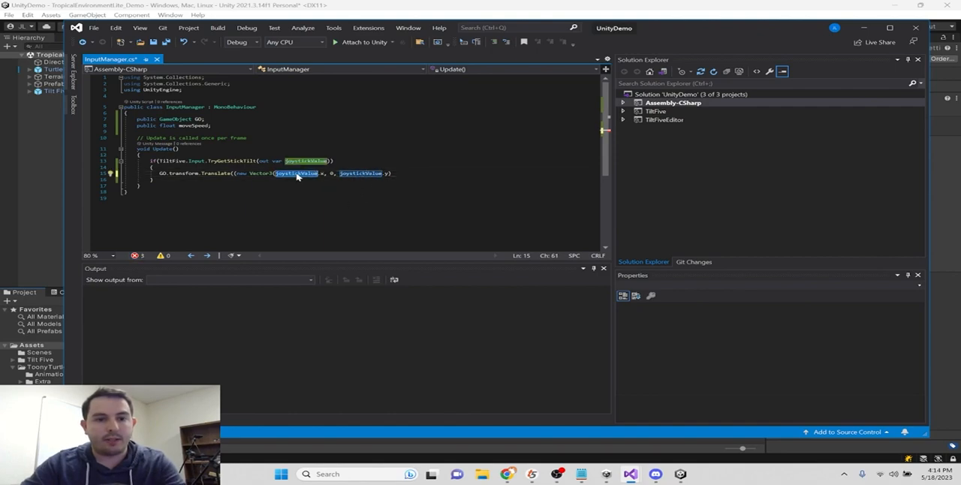
double_click(386, 175)
type("y))")
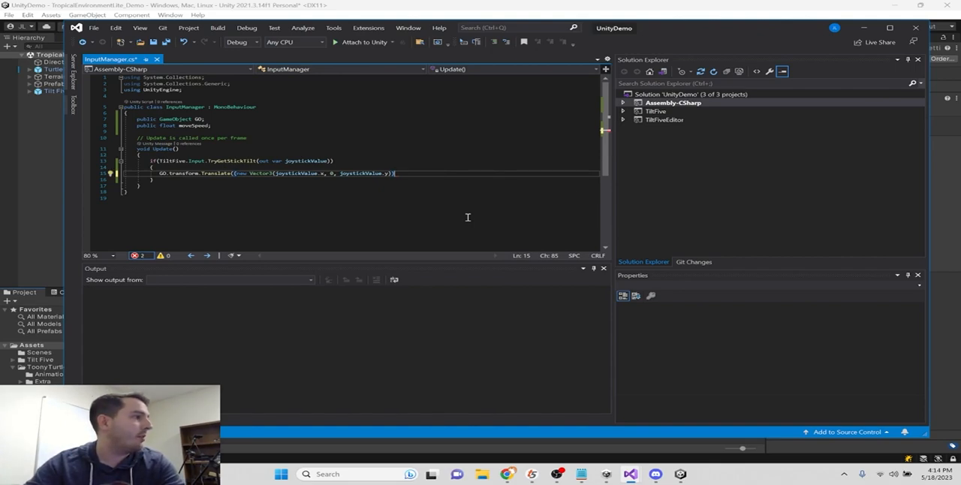
type(";")
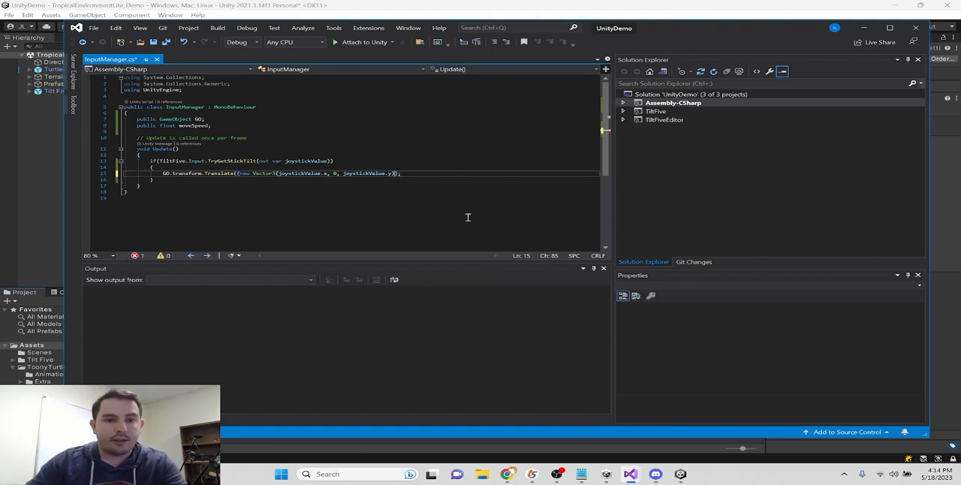
type(" * moveSpeed")
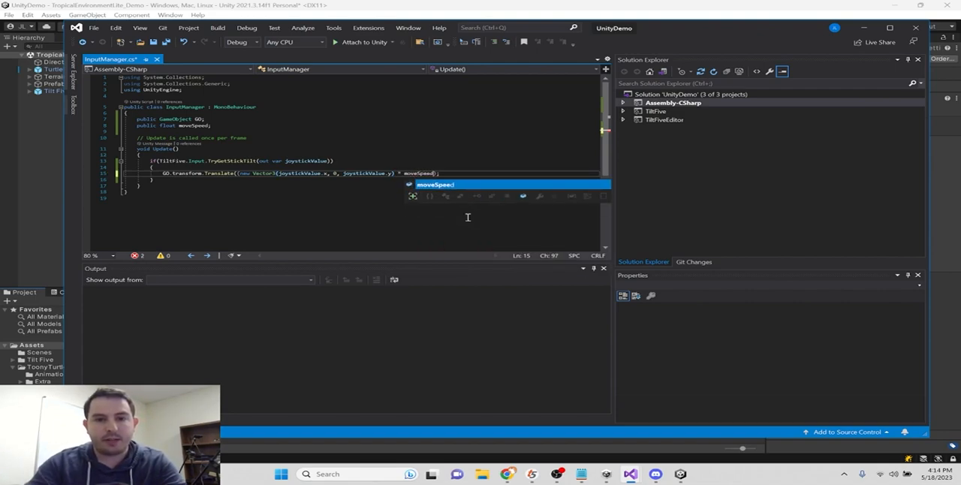
- Multiply the Vector3 by moveSpeed and Time.deltaTime, balance the closing parentheses, and save the script
key("Escape")
type("* Time")
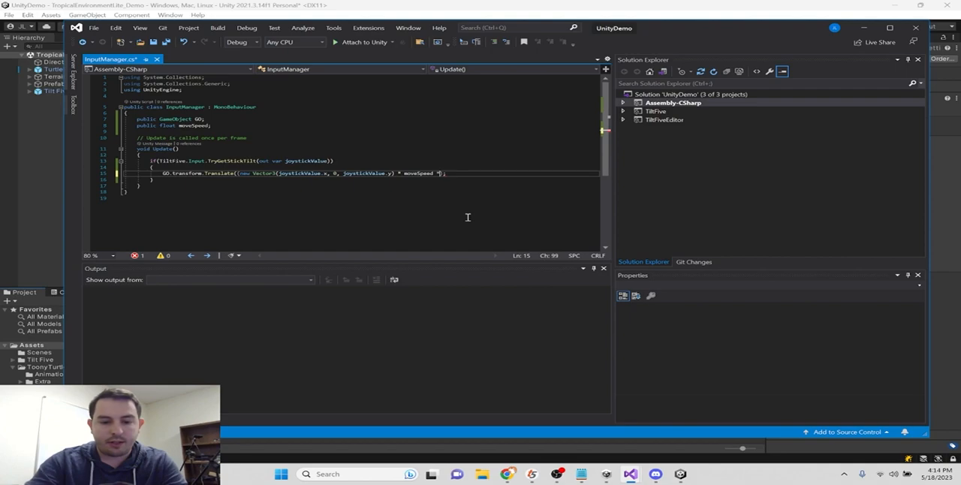
type(".delta")
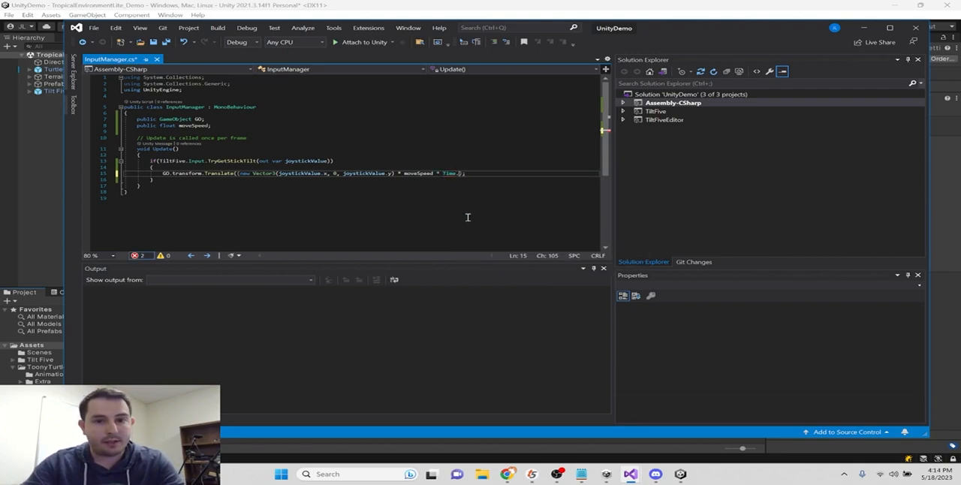
key("Tab")
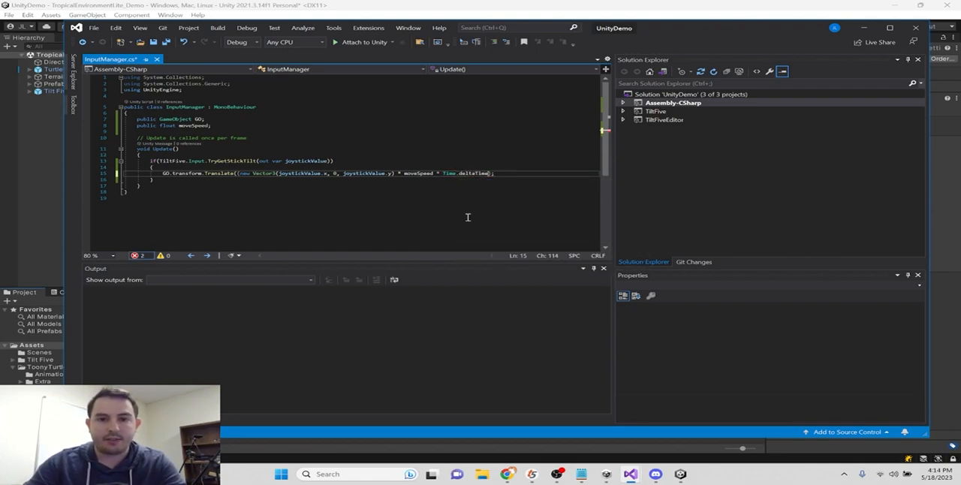
type("))")
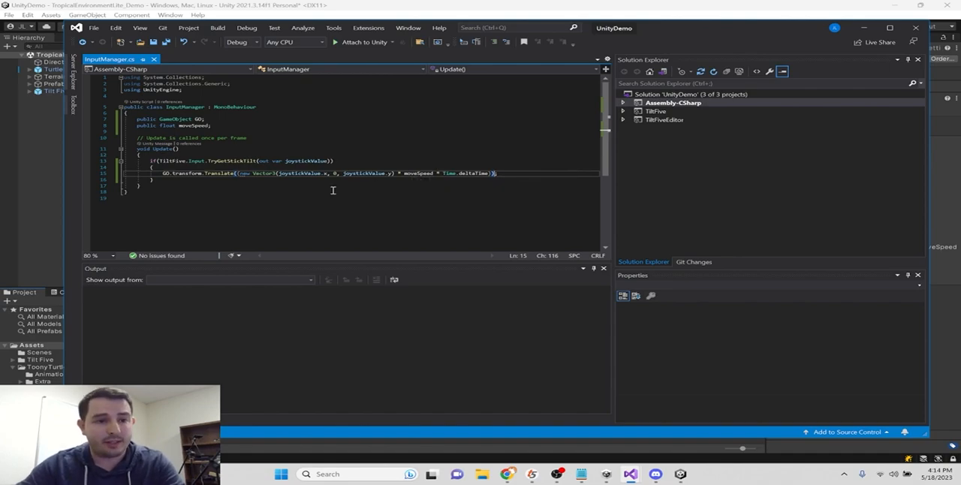
- Switch to Unity, create an empty scene object named InputManager, and attach the InputManager script to it
left_click(49, 155)
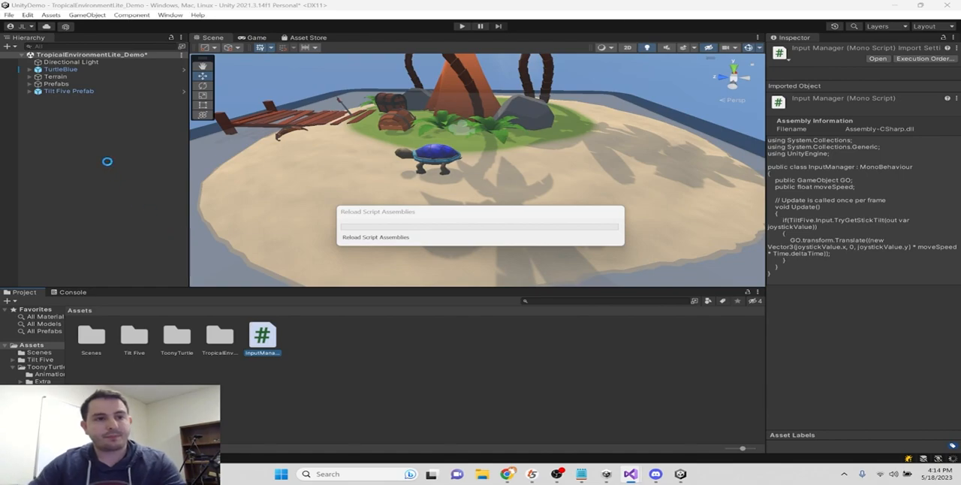
right_click(73, 142)
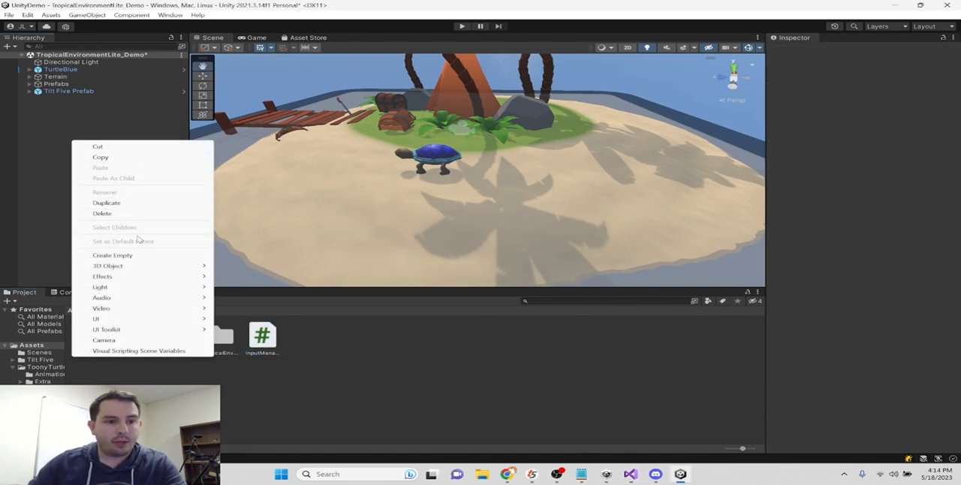
left_click(113, 255)
type("InputManager")
key("Return")
left_click_drag(262, 336, 841, 241)
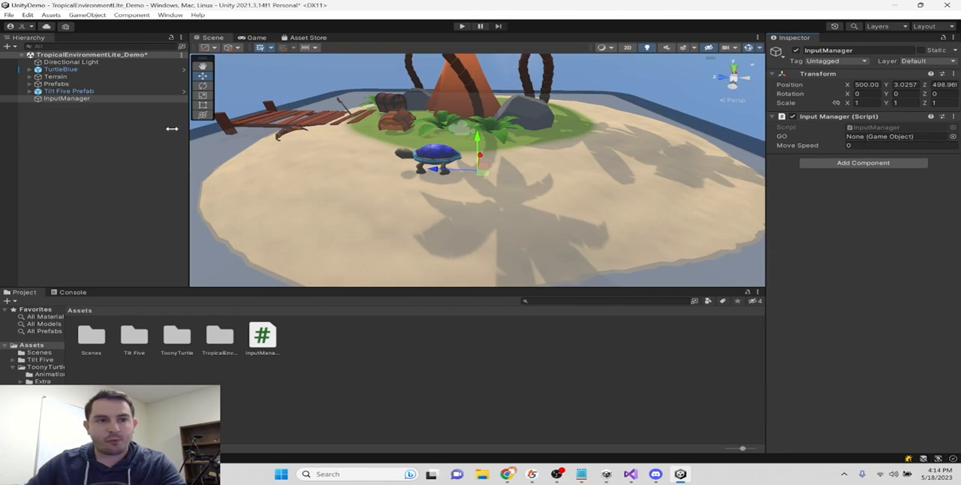
- Assign TurtleBlue as the script's GO, set Move Speed to 3, and test the turtle's movement in Play mode
left_click_drag(67, 69, 895, 137)
left_click(953, 147)
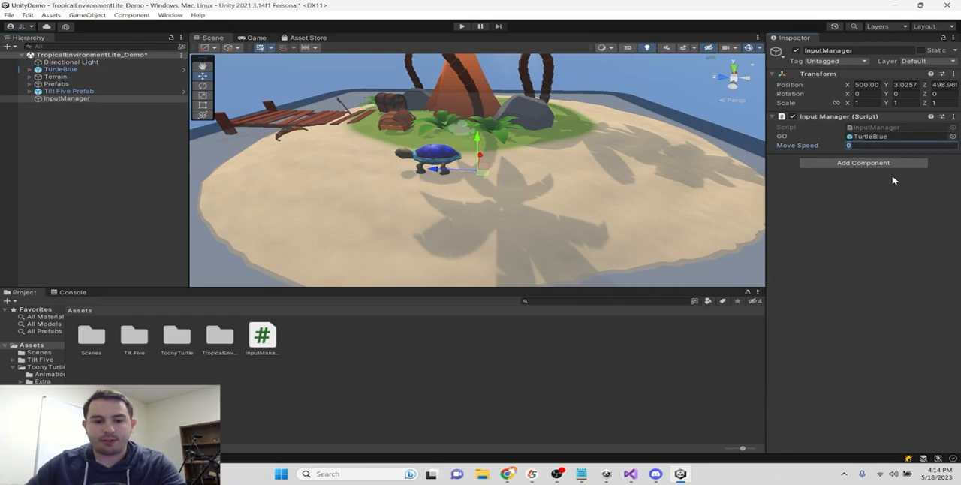
type("3")
key("Return")
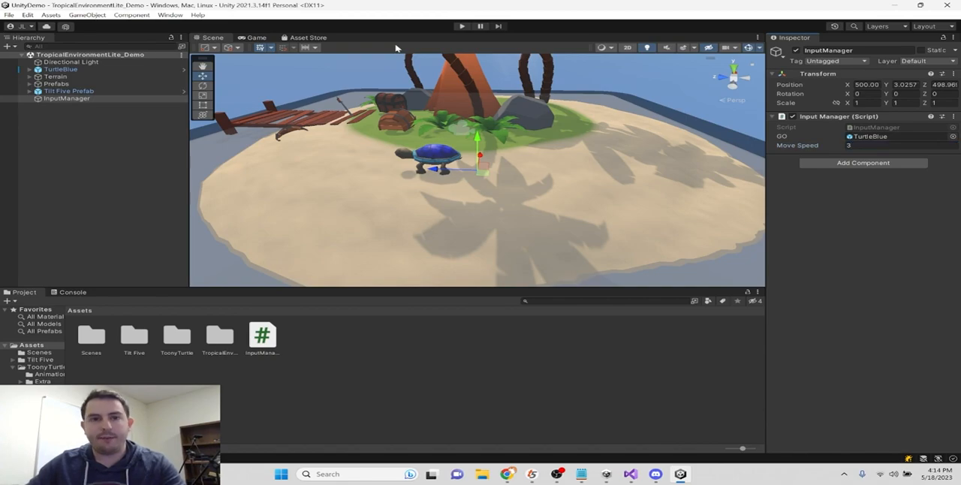
left_click(462, 26)
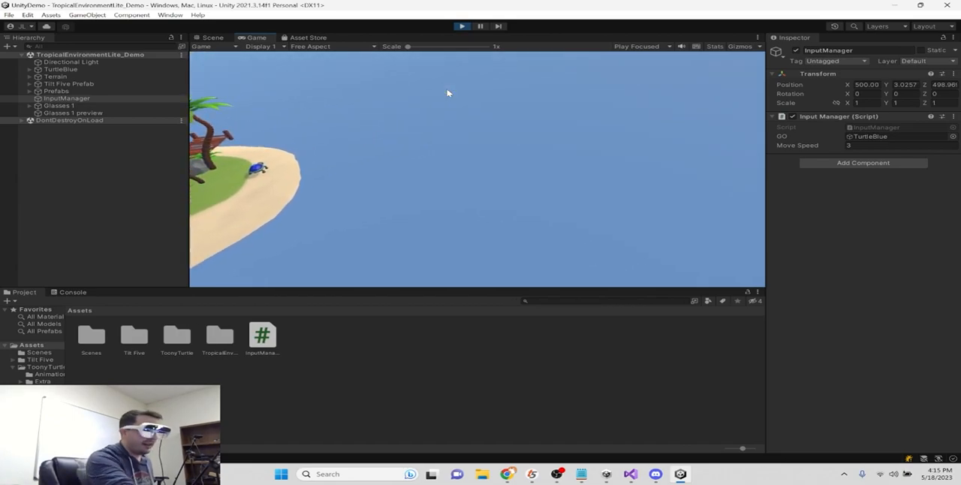
left_click(464, 27)
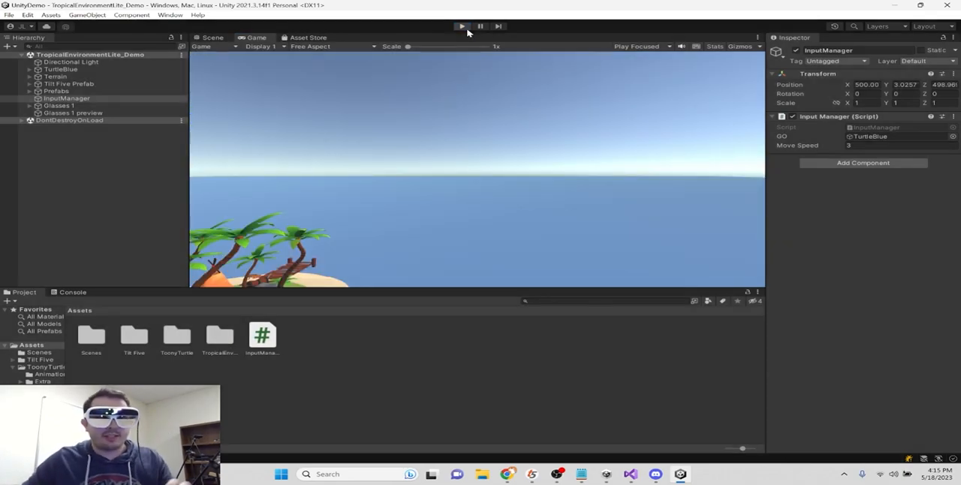
- Add a Rigidbody component to TurtleBlue and test the scene in Play mode
left_click(60, 69)
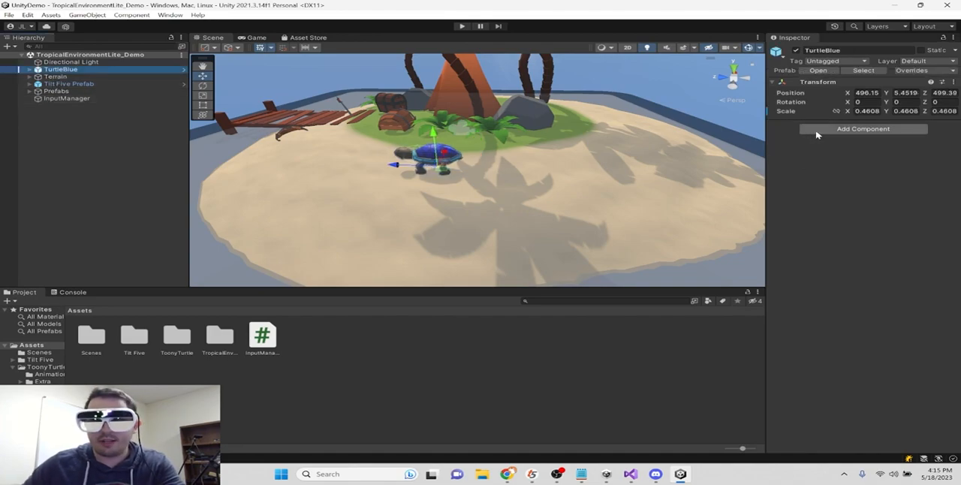
left_click(817, 130)
type("rigidbody")
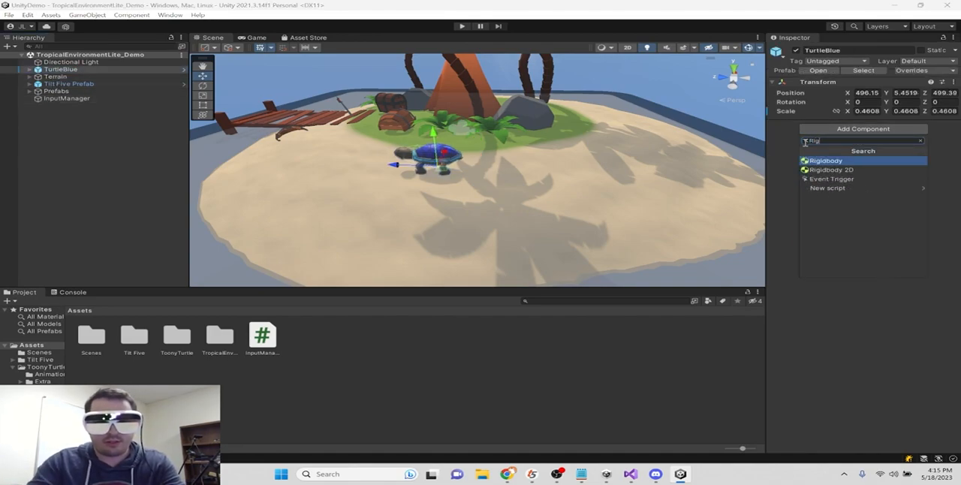
key("Return")
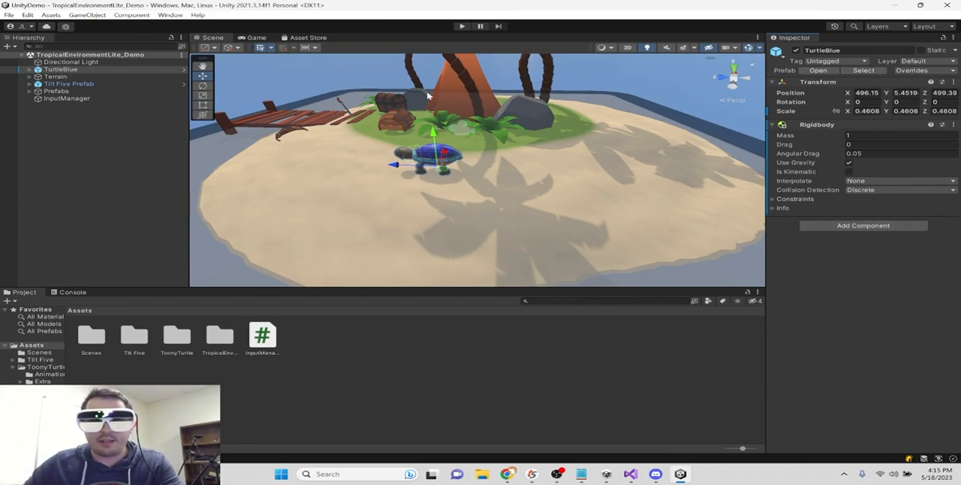
left_click(462, 27)
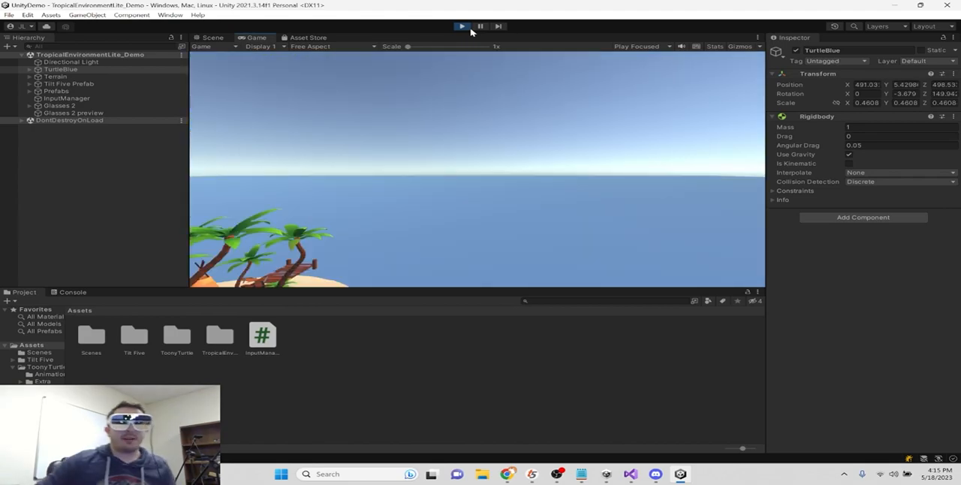
left_click(462, 26)
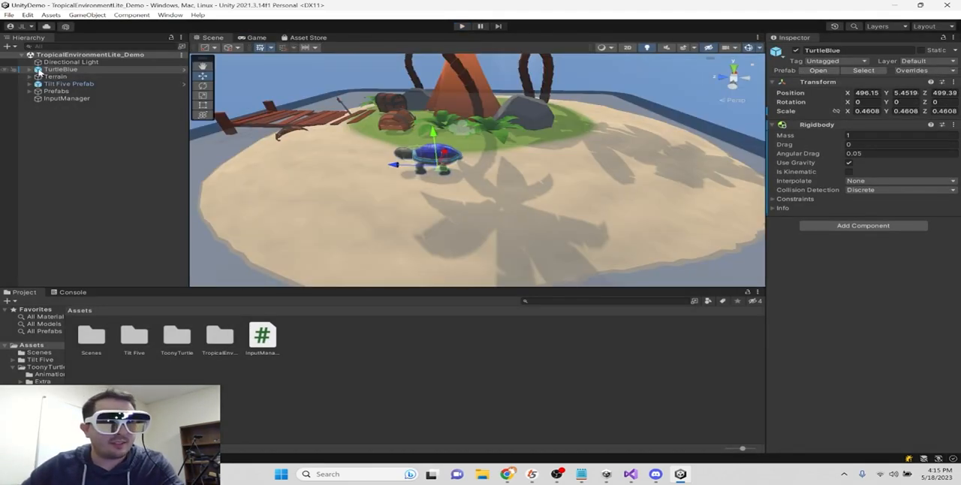
- Remove the Capsule Collider component from TurtleBlue's Mesh child object
left_click(29, 69)
left_click(75, 77)
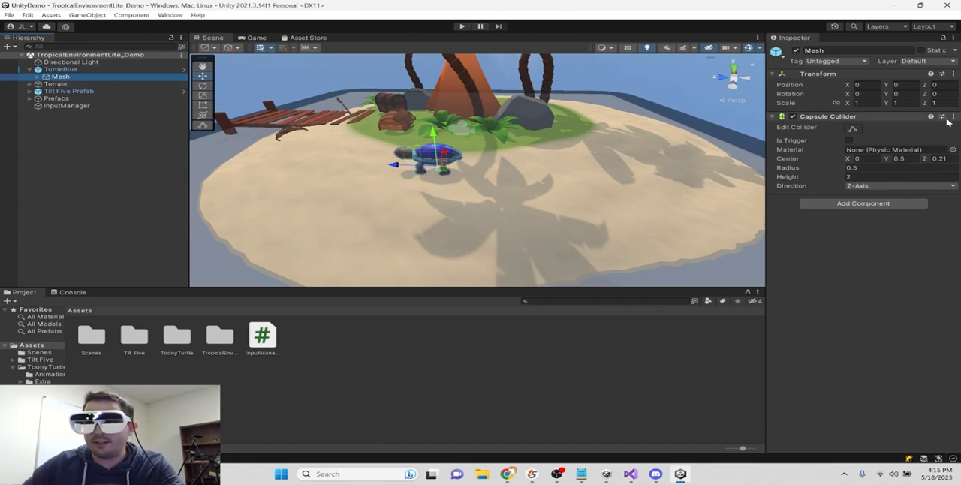
left_click(830, 116)
right_click(834, 118)
left_click(886, 141)
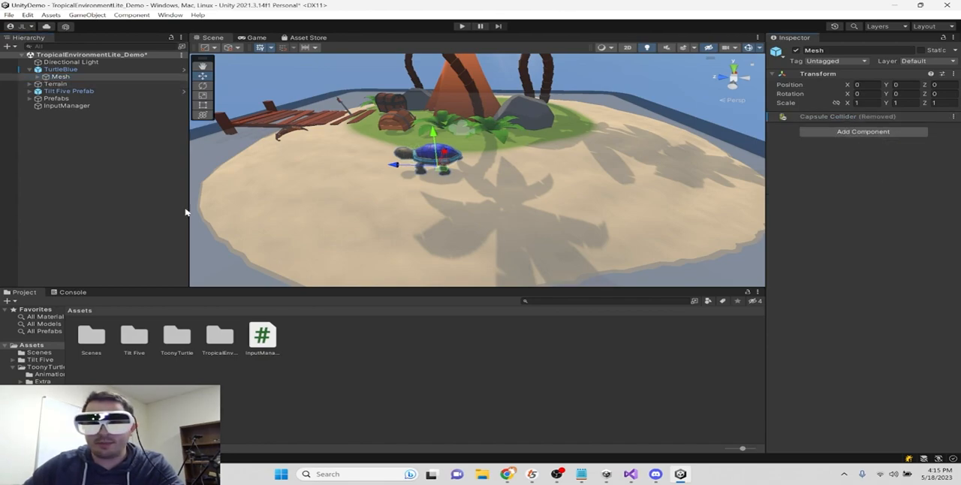
- Add a Box Collider component to the TurtleBlue parent object
left_click(75, 70)
left_click(898, 225)
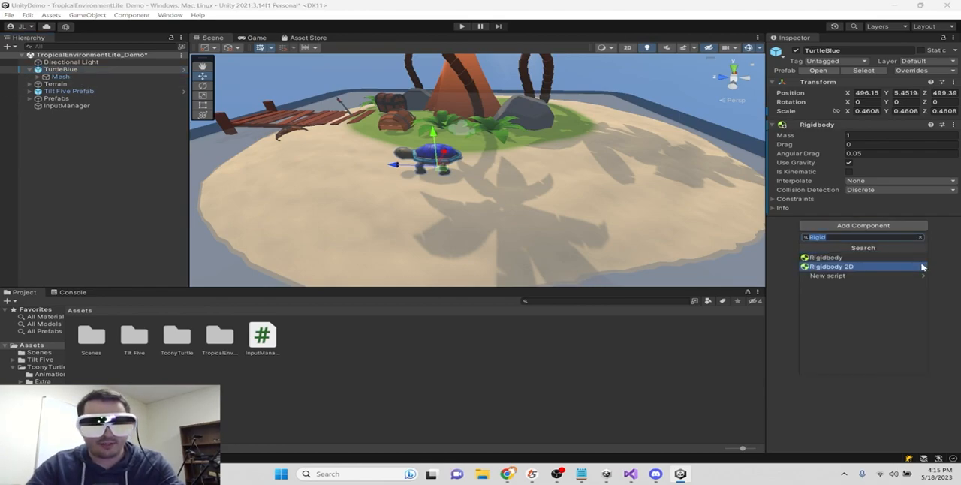
type("Box")
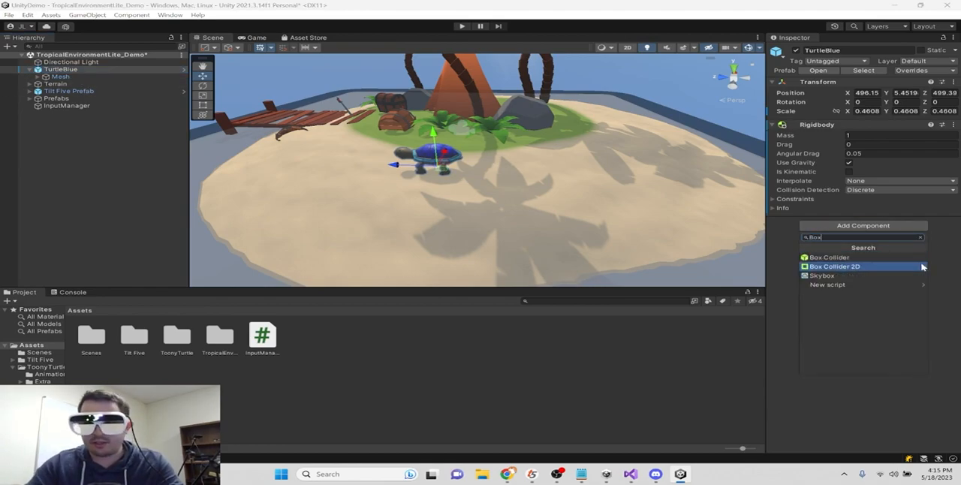
left_click(827, 257)
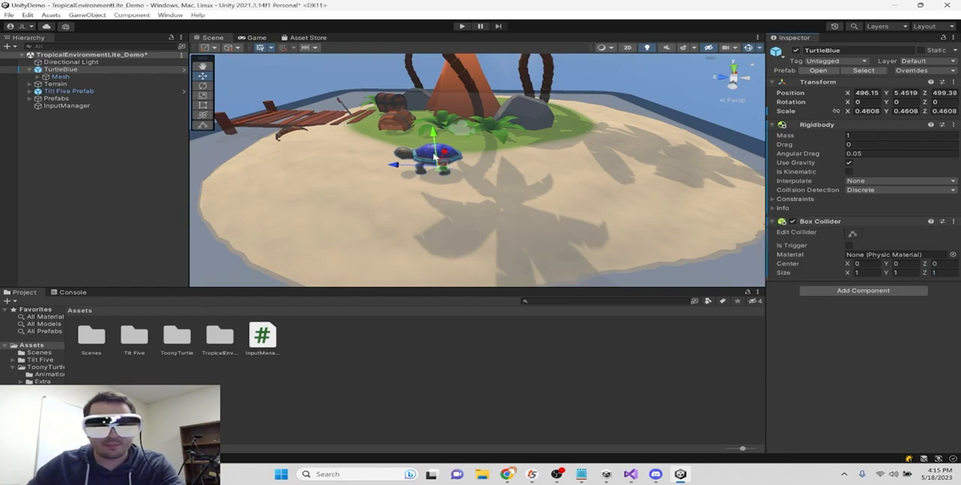
- Resize the Box Collider to enclose the turtle, about 1.49 × 0.79 × 2.38, and test it in Play mode
scroll(434, 157, "up", 3)
key("e")
left_click(854, 234)
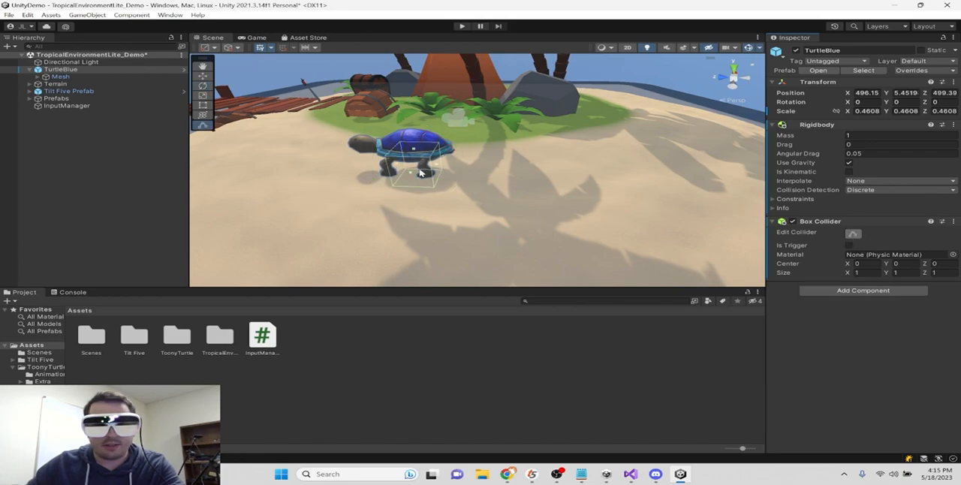
left_click_drag(412, 148, 392, 172)
right_click_drag(398, 171, 368, 181)
left_click_drag(368, 180, 449, 178)
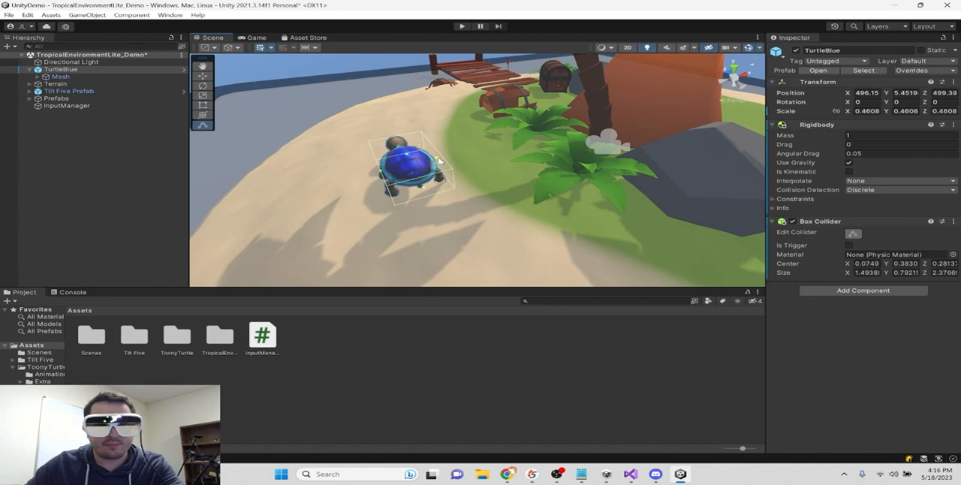
right_click_drag(450, 179, 630, 205)
right_click_drag(463, 220, 625, 206)
left_click(462, 26)
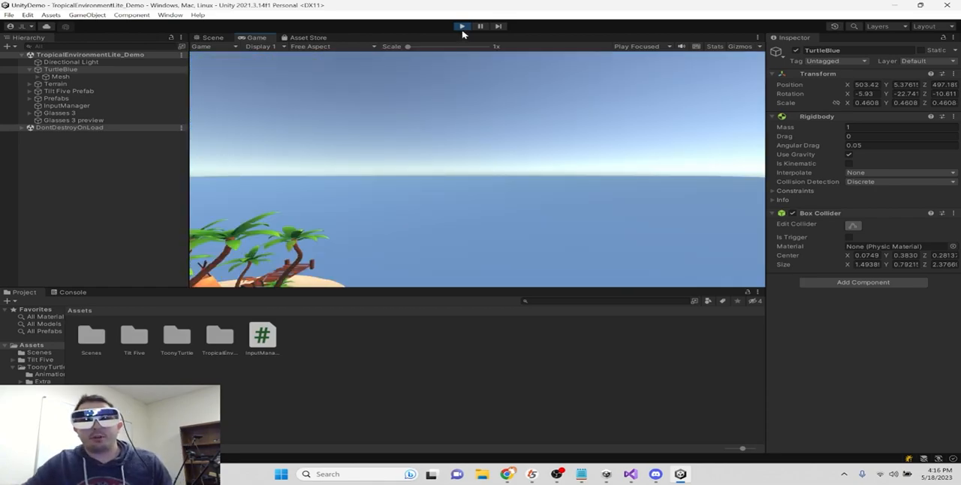
left_click(462, 27)
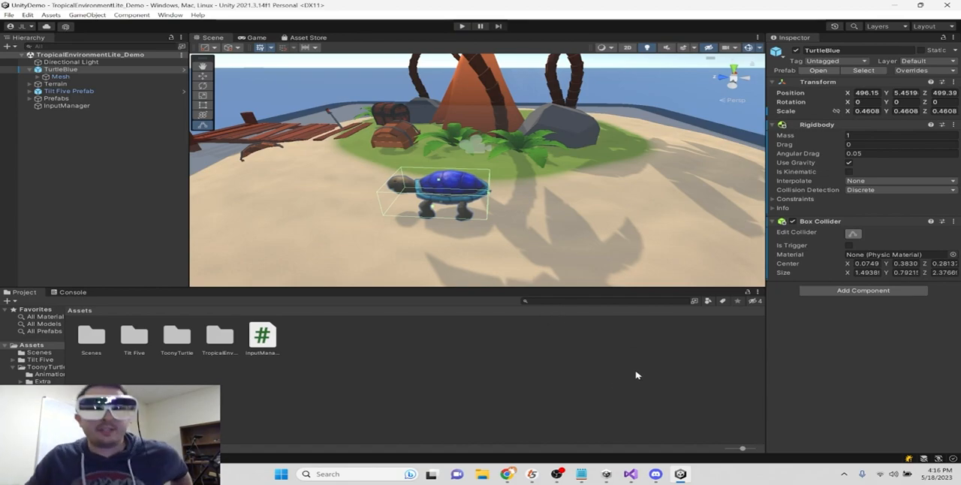
- Review the TryGetStickTilt condition in the InputManager.cs script in Visual Studio, and close the code editor
mouse_move(631, 474)
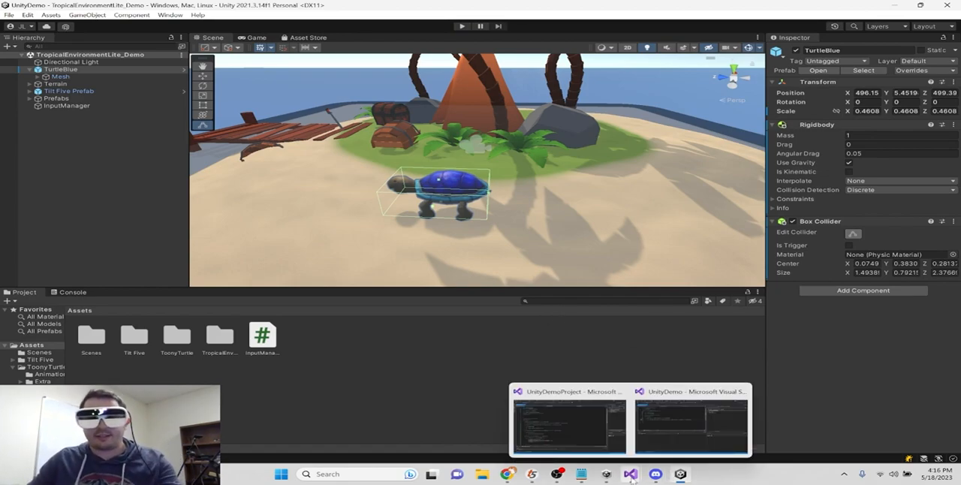
left_click(728, 433)
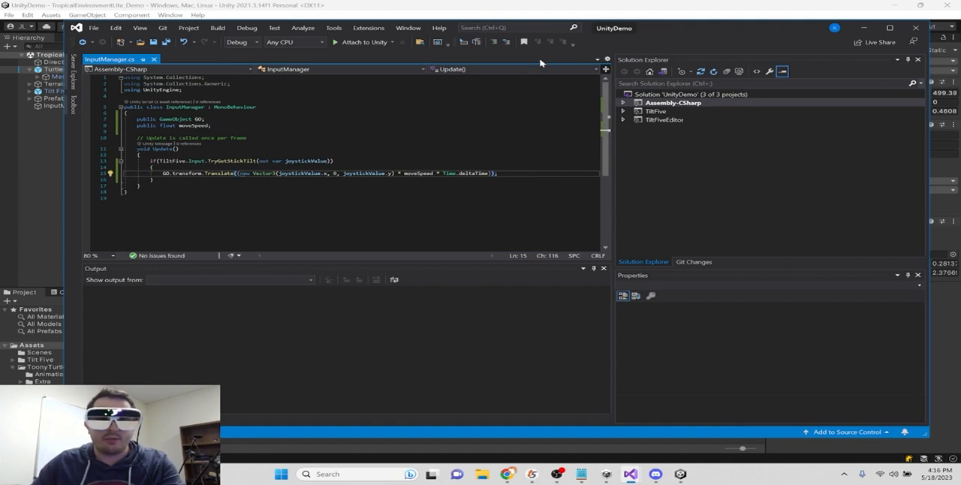
double_click(218, 161)
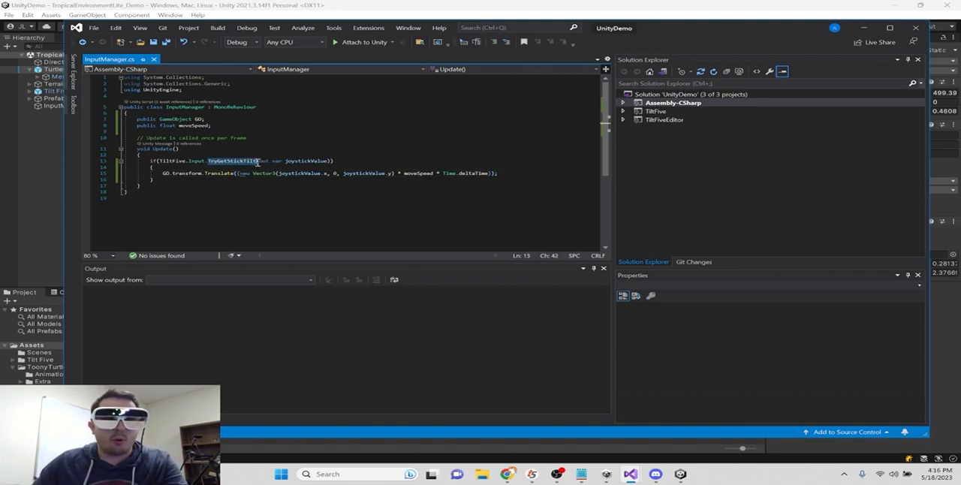
left_click(187, 179)
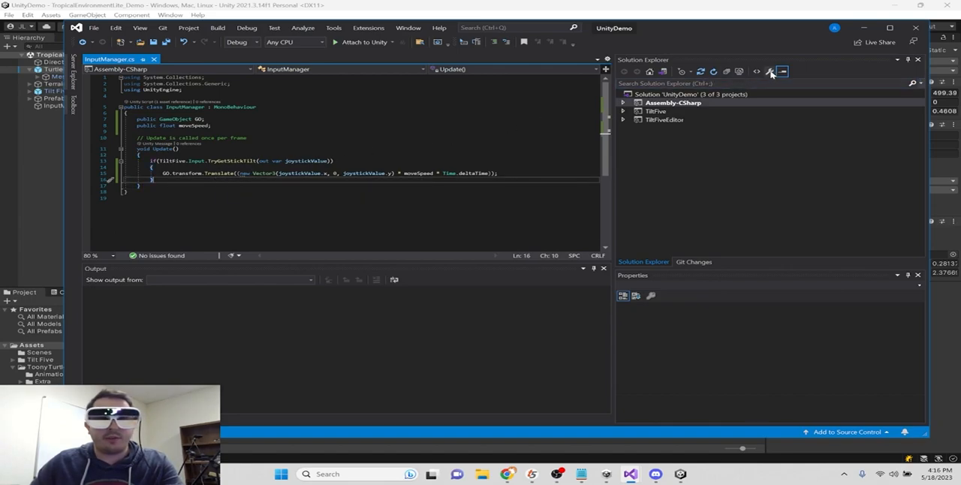
left_click(915, 29)
- Open the Package Manager and switch its package source to Unity Registry
left_click(132, 13)
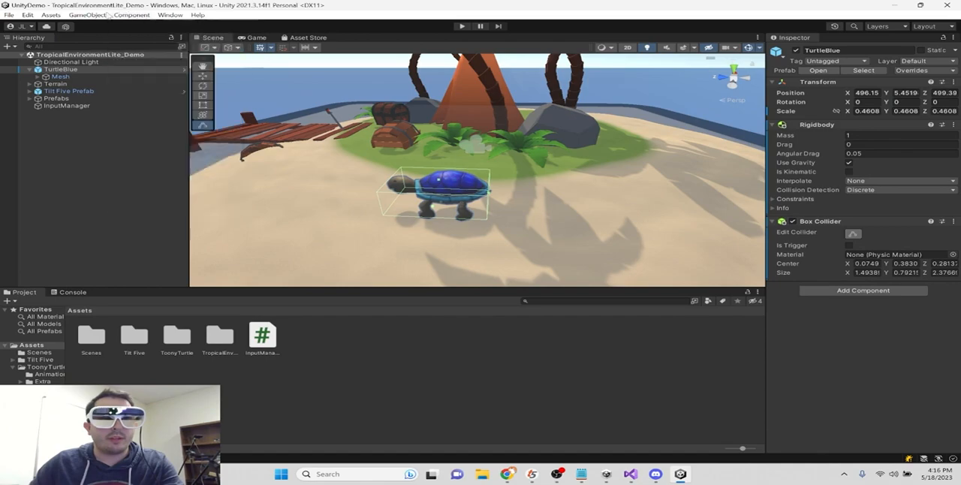
mouse_move(170, 14)
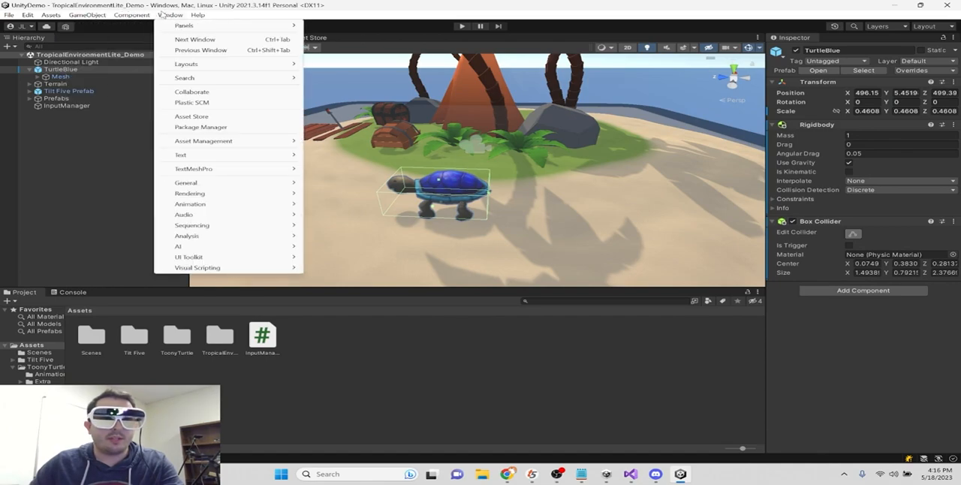
mouse_move(224, 141)
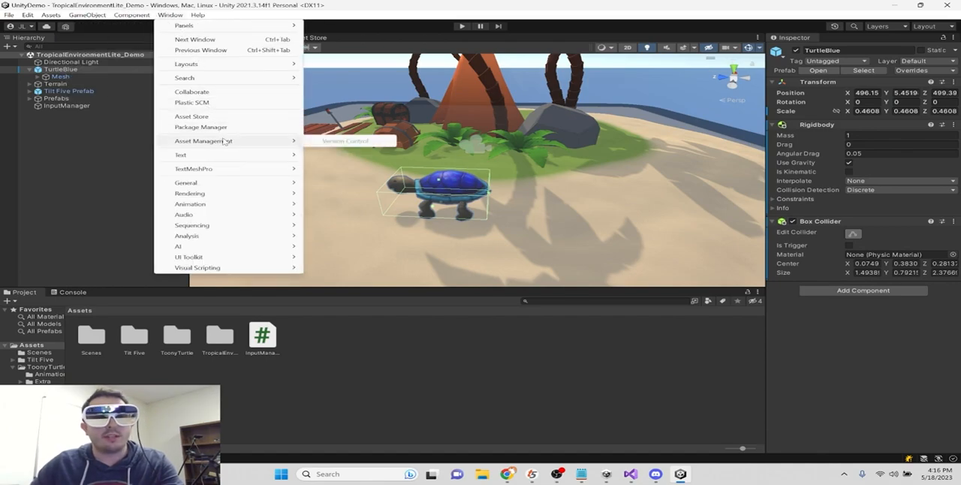
left_click(222, 128)
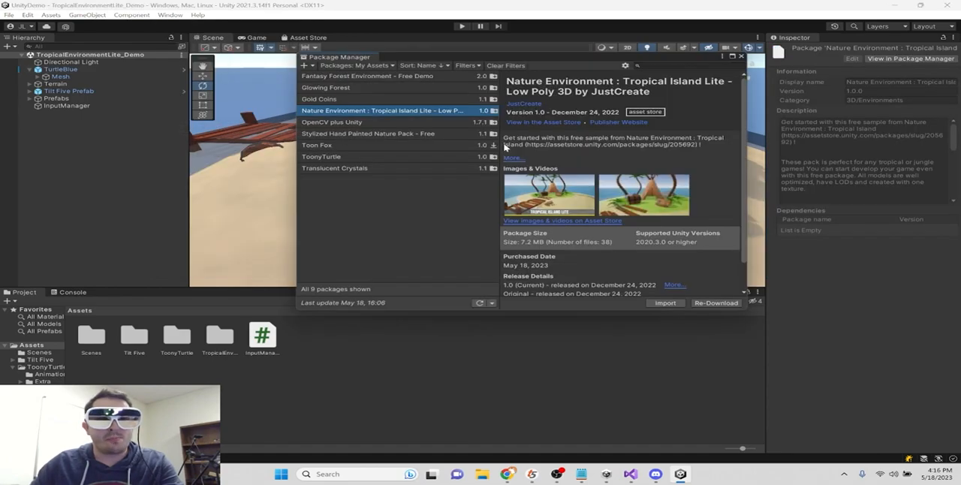
left_click(383, 67)
left_click(364, 79)
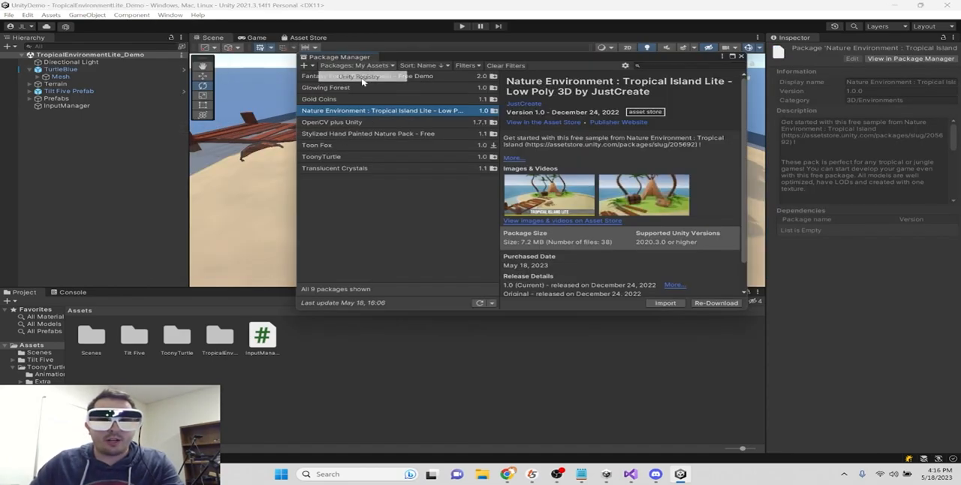
- Install the Input System package, version 1.4.4, and agree to enable its native backends with an editor restart
scroll(379, 180, "down", 10)
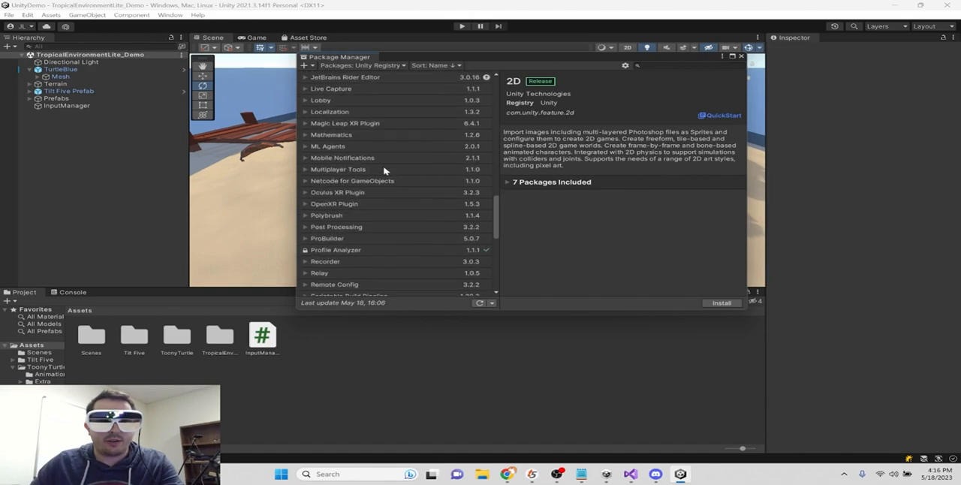
scroll(339, 139, "up", 3)
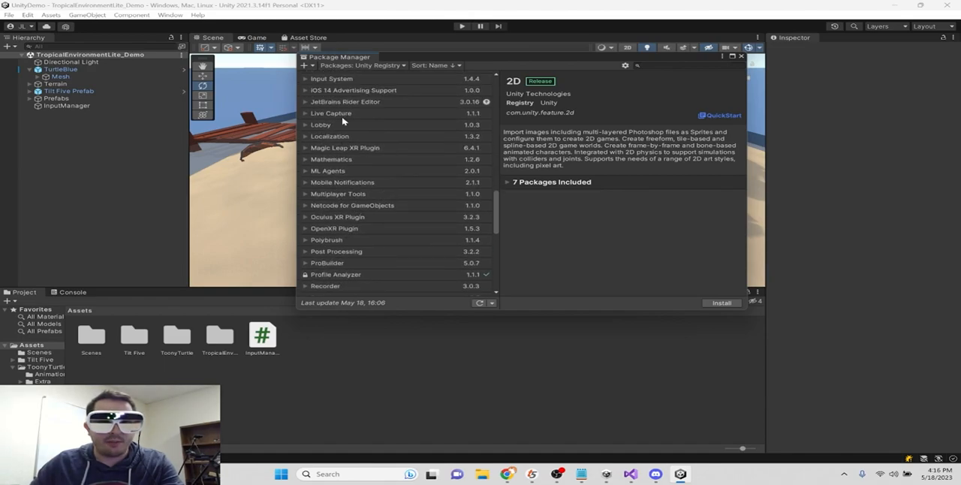
left_click(359, 130)
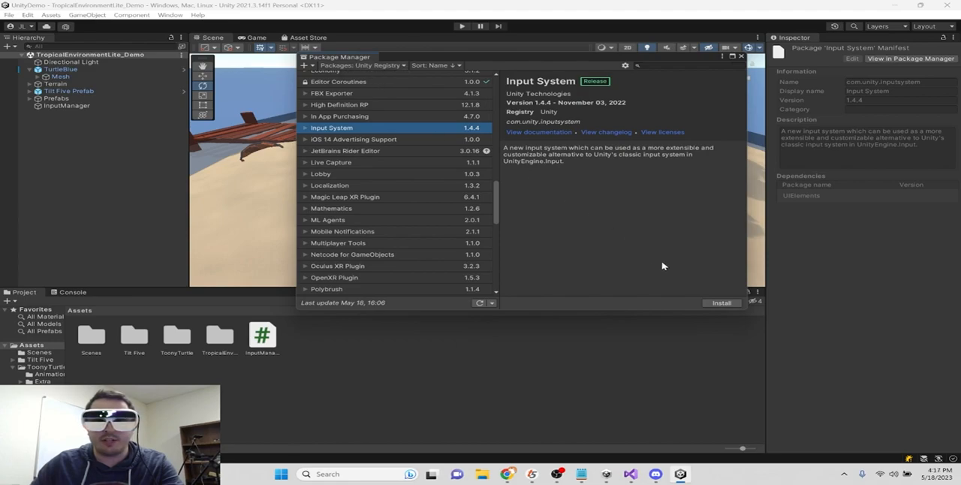
left_click(723, 303)
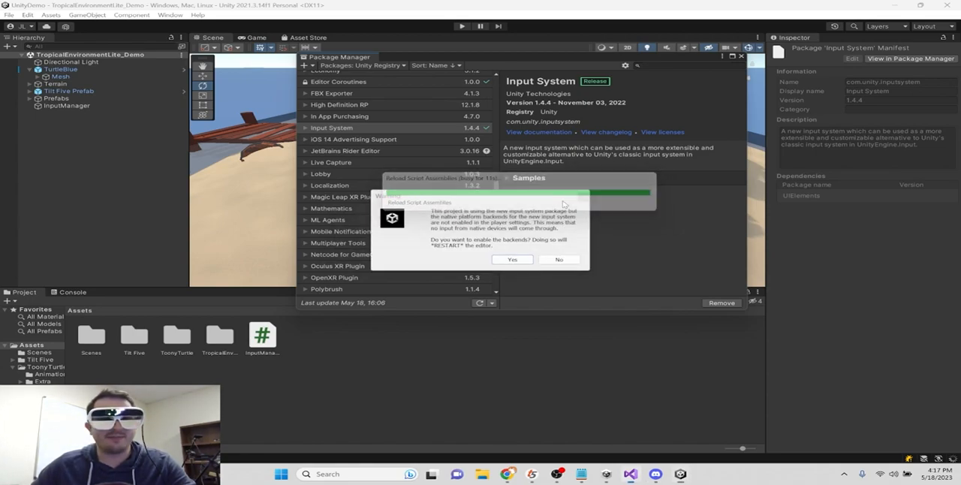
left_click(512, 260)
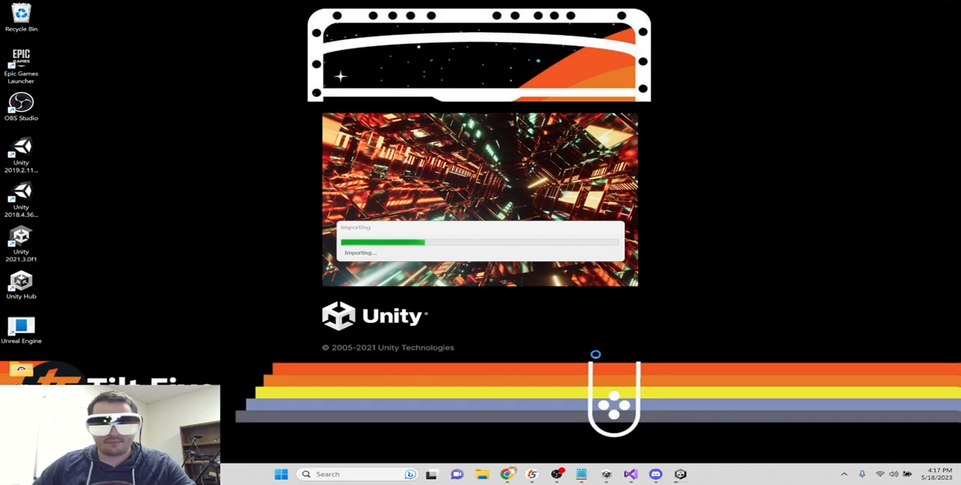
- Close the Package Manager and look over the turtle and the island in the Scene view
mouse_move(581, 474)
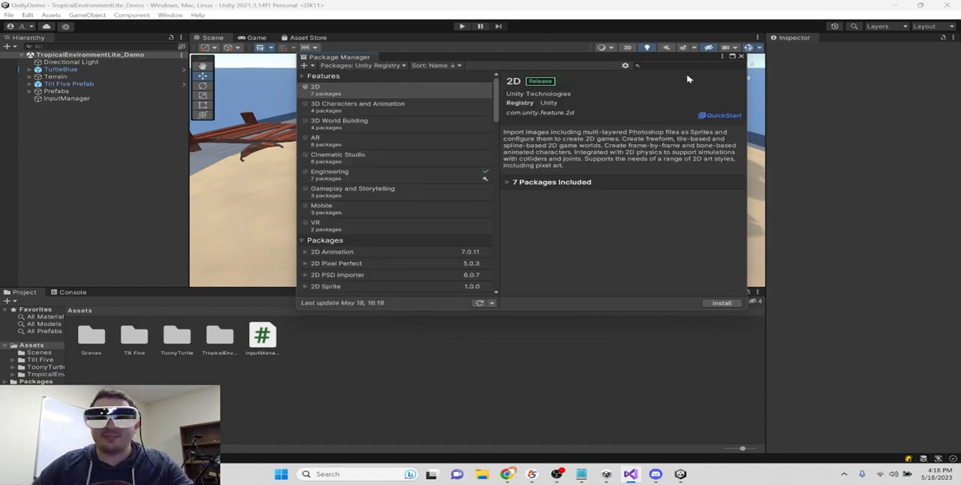
left_click(742, 57)
right_click_drag(495, 164, 434, 167)
middle_click_drag(456, 168, 399, 163)
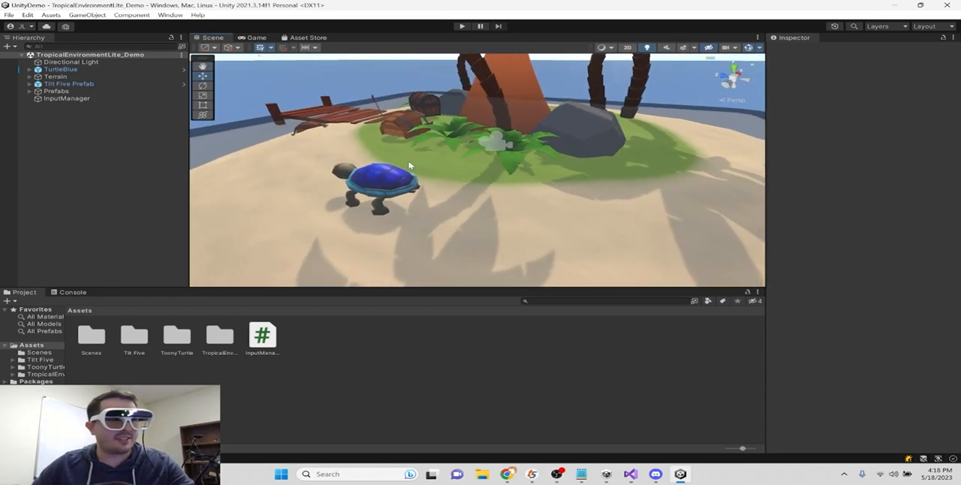
scroll(434, 163, "down", 7)
right_click_drag(440, 163, 446, 185)
scroll(446, 185, "up", 5)
middle_click_drag(475, 143, 437, 193)
right_click_drag(493, 189, 526, 128)
middle_click_drag(350, 182, 446, 161)
right_click_drag(447, 161, 495, 196)
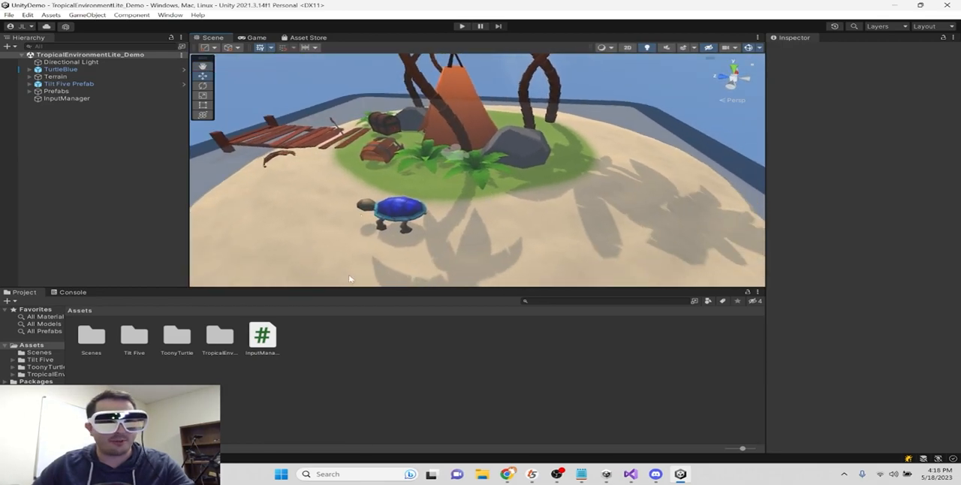
- Open the InputManager.cs script in Visual Studio and add an empty line after the TryGetStickTilt block in Update()
double_click(262, 336)
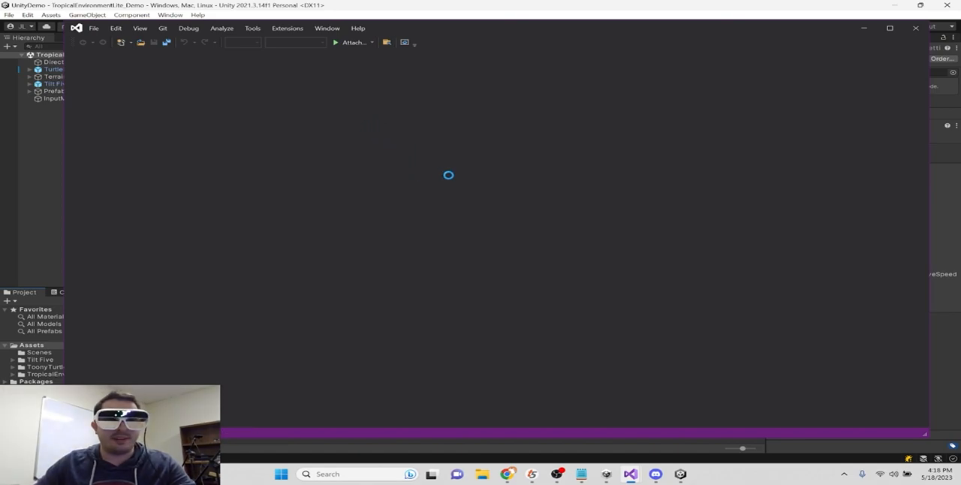
left_click(197, 177)
left_click(199, 179)
key("Return")
key("Return")
key("Up")
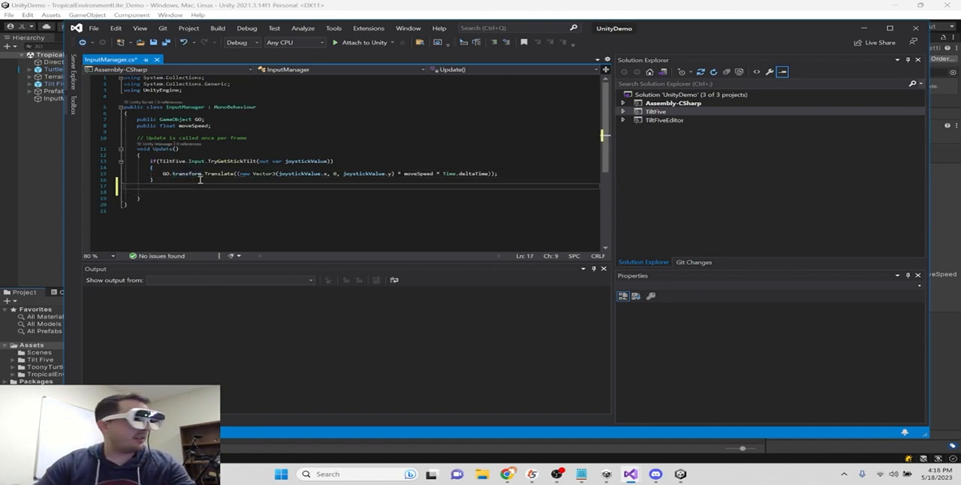
- Write an if statement below the TryGetStickTilt block that calls TiltFive.Wand.TryGetWandDevice()
type("if(")
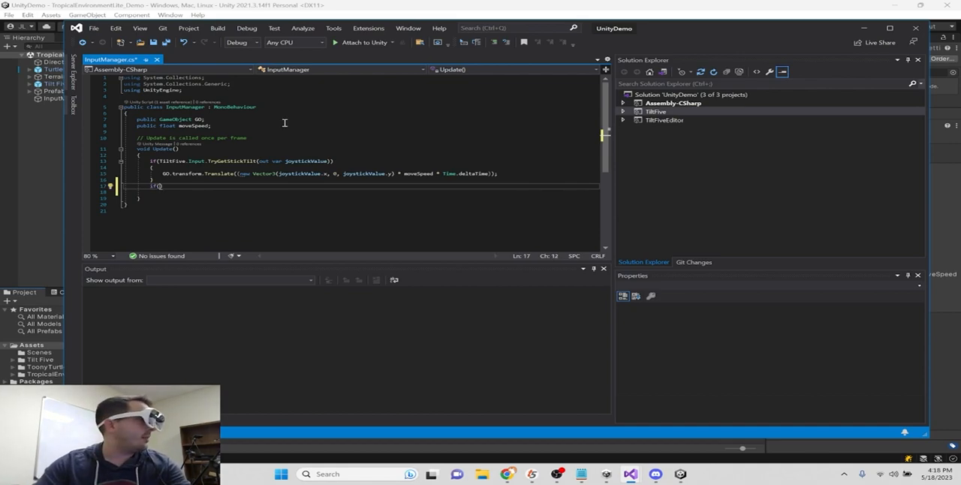
type("TiltFive.")
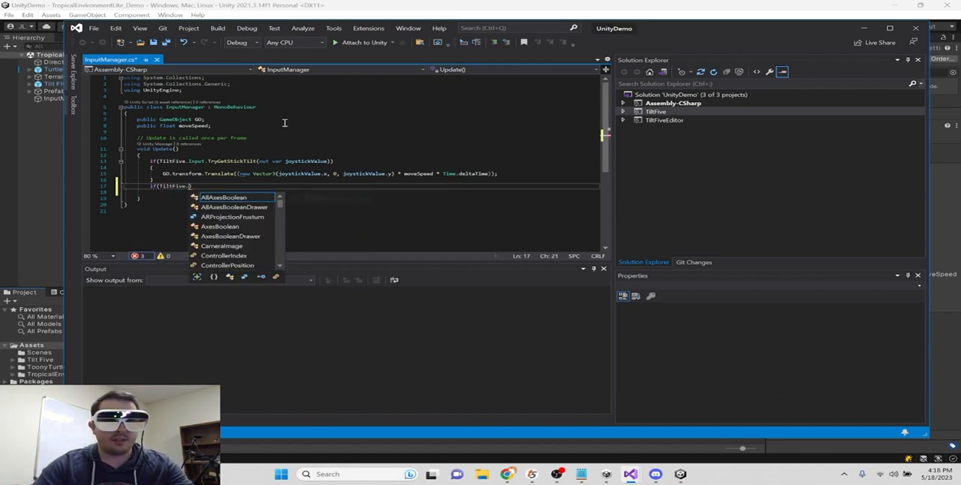
type("Wand.")
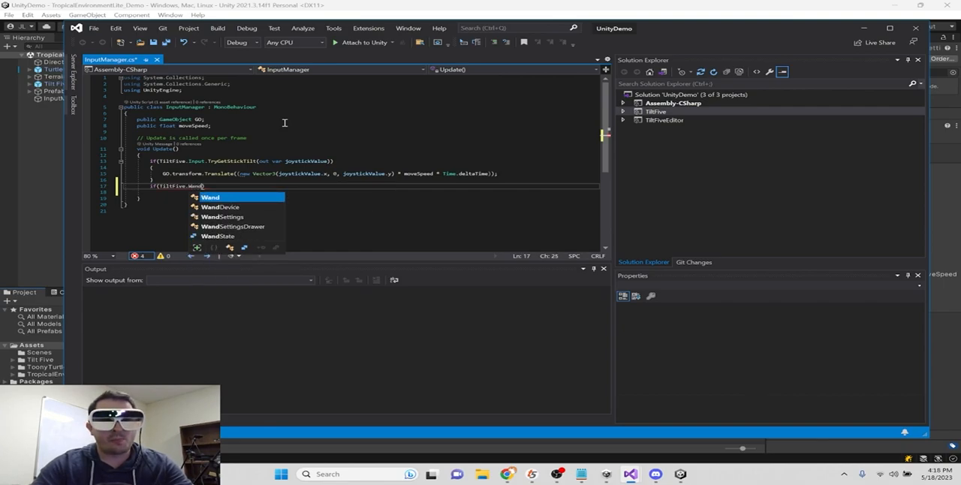
type("TryGetWandDevice")
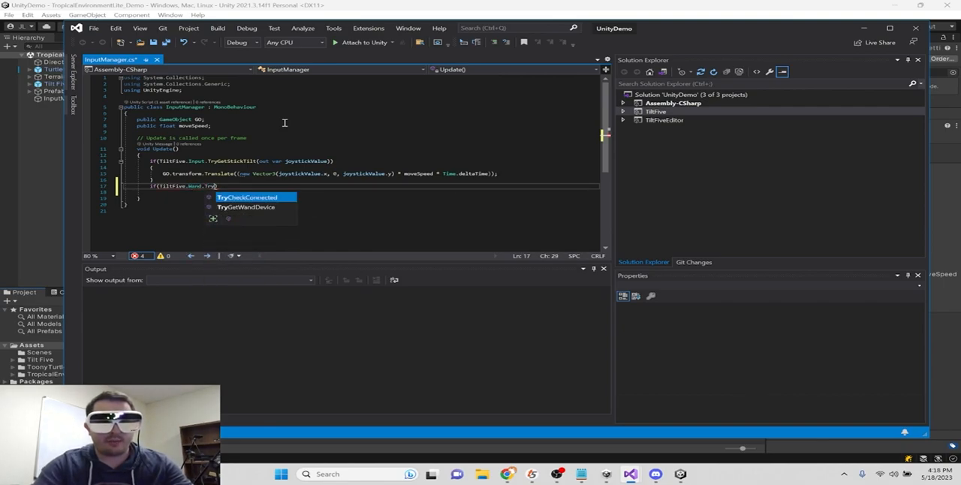
type("()")
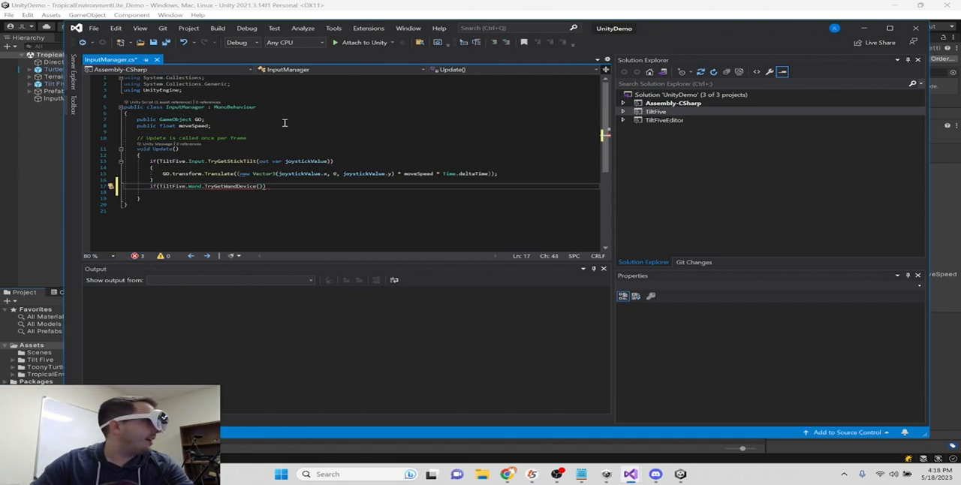
type("Tilt")
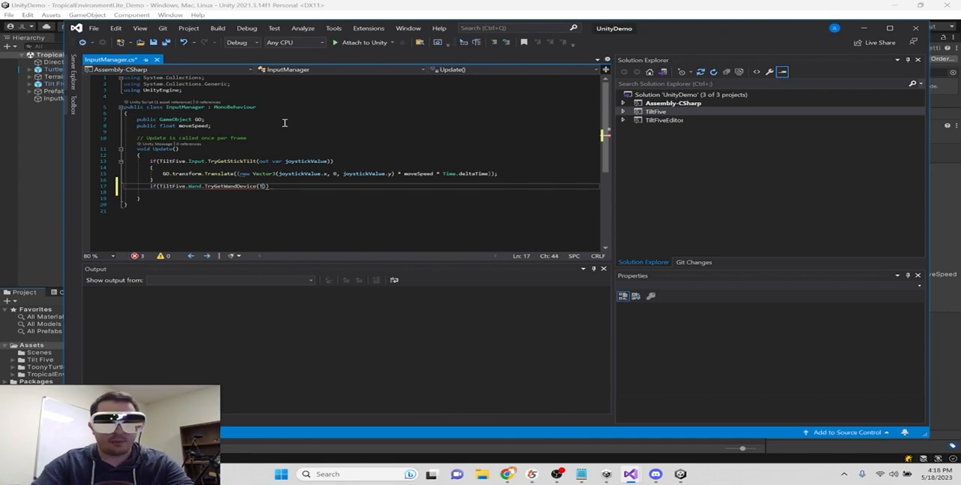
- Give TryGetWandDevice the arguments TiltFive.PlayerIndex.One and TiltFive.ControllerIndex.Right
key("Up")
key("Up")
key("Up")
key("Up")
key("Up")
key("Tab")
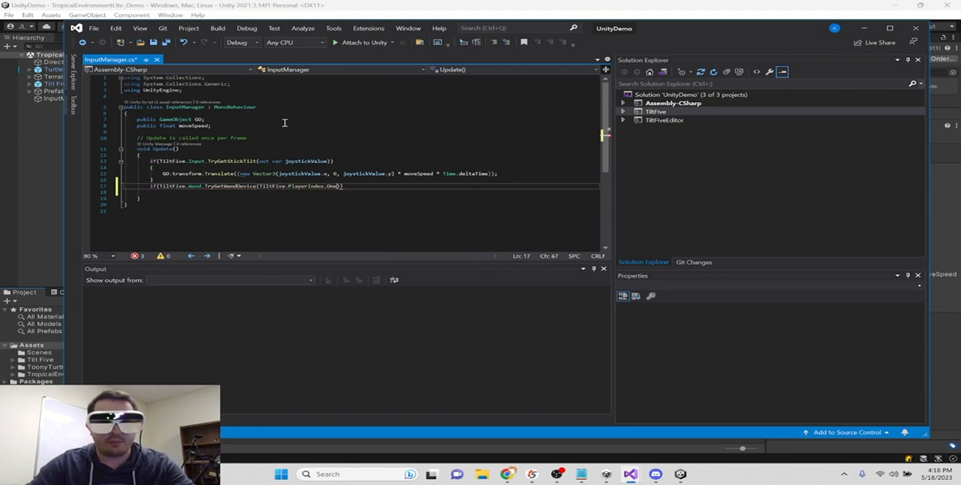
type(",")
key("Down")
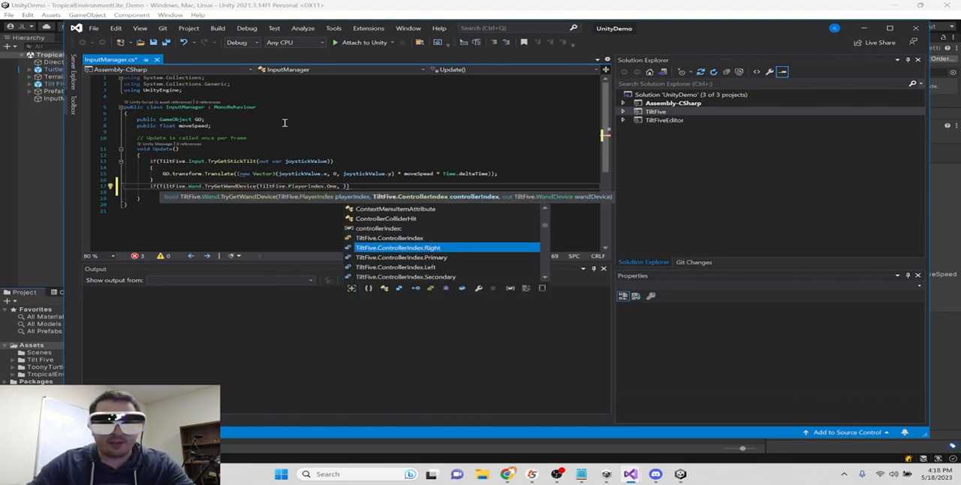
key("Tab")
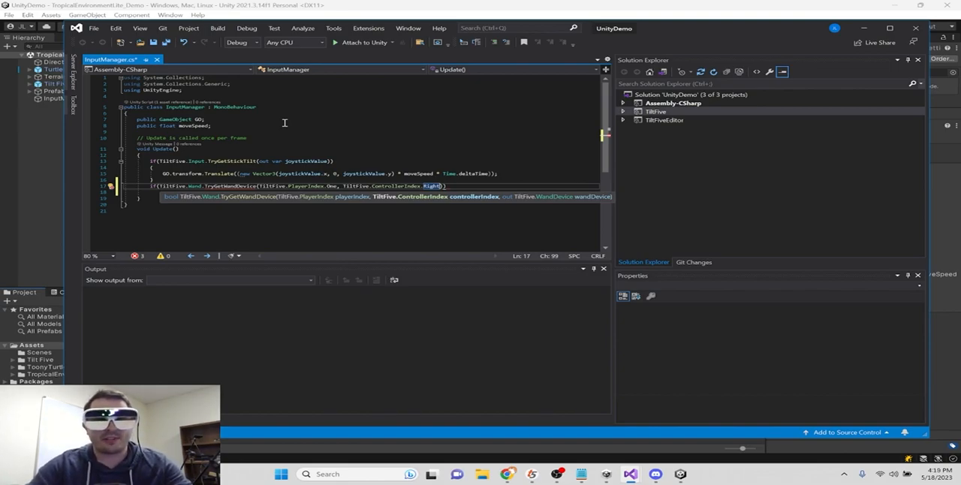
- Add the argument out var wandDevice to the TryGetWandDevice call and create a braced block for the if statement
type(", ")
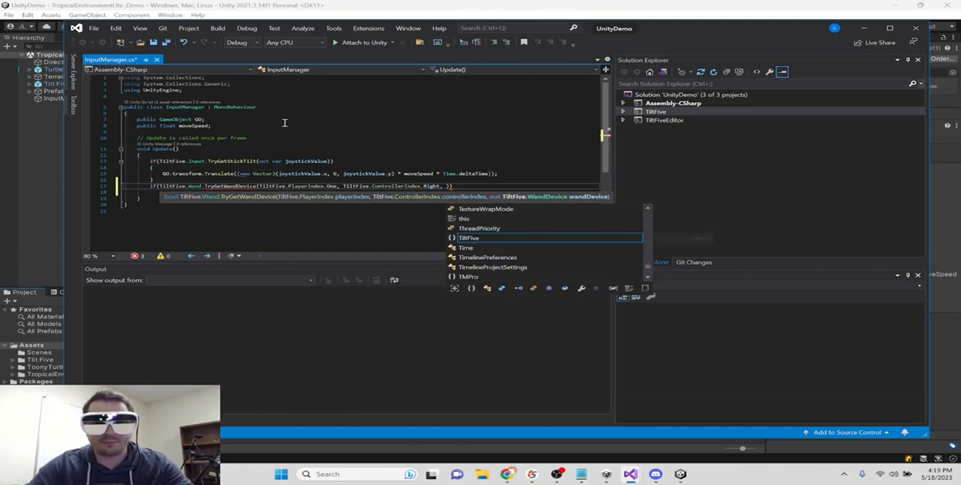
type("out")
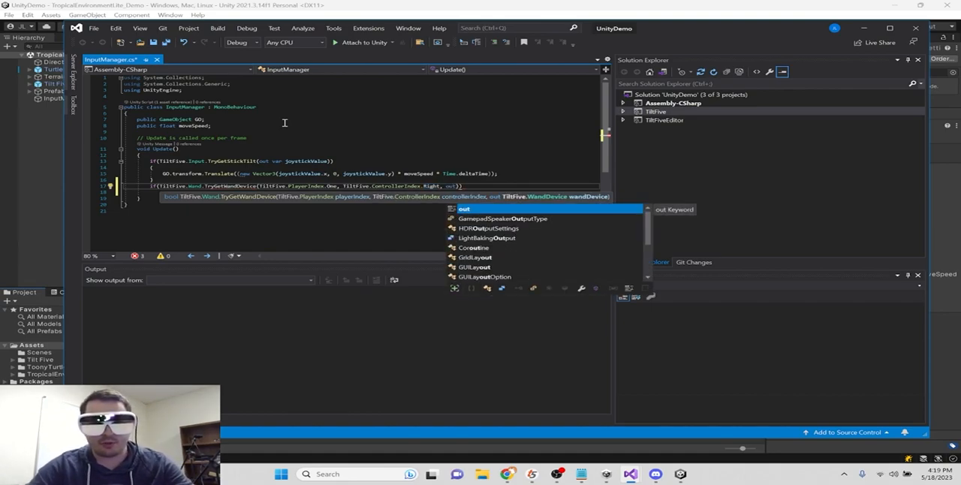
type(" var wandDe")
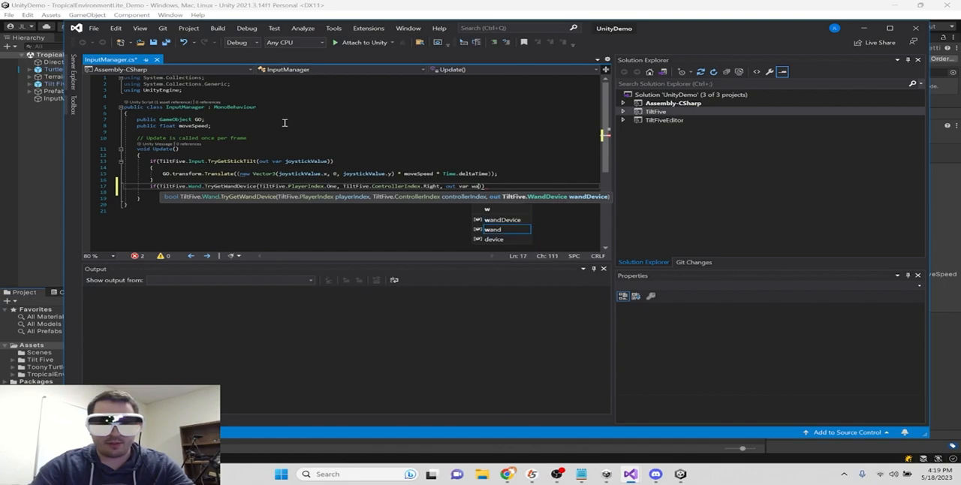
type("vice))")
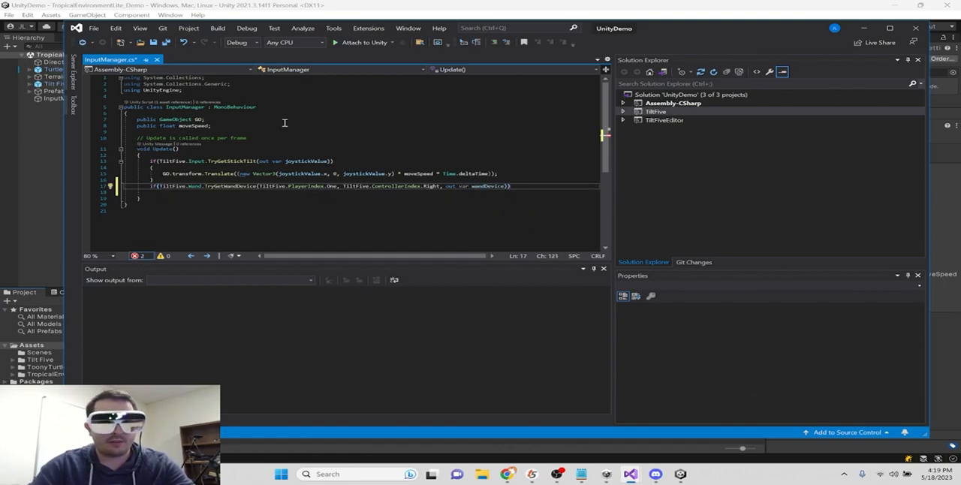
key("Return")
type("{")
key("Return")
- Review the TryGetWandDevice call in the new if condition
left_click(148, 186)
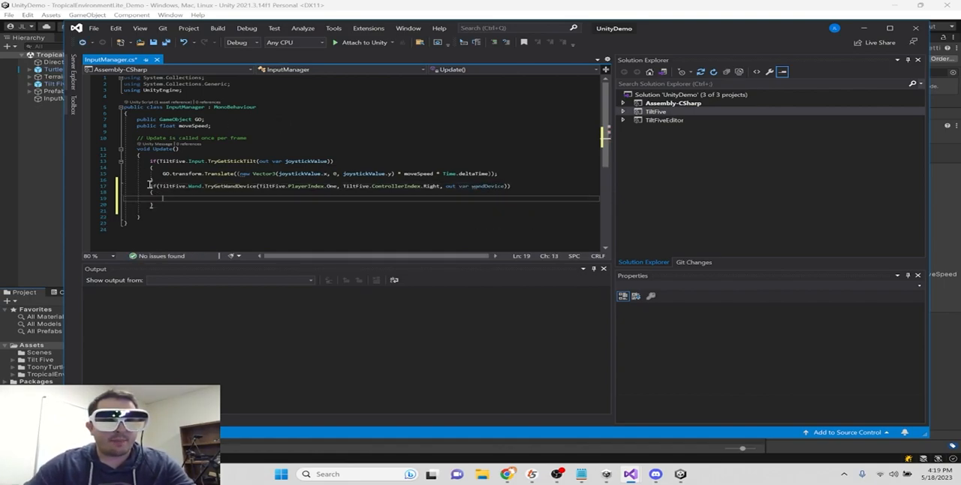
double_click(214, 187)
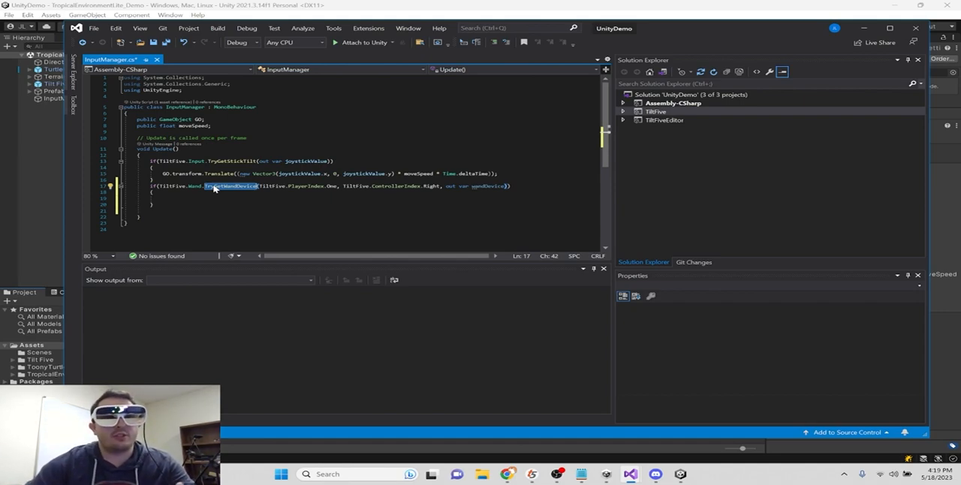
double_click(154, 186)
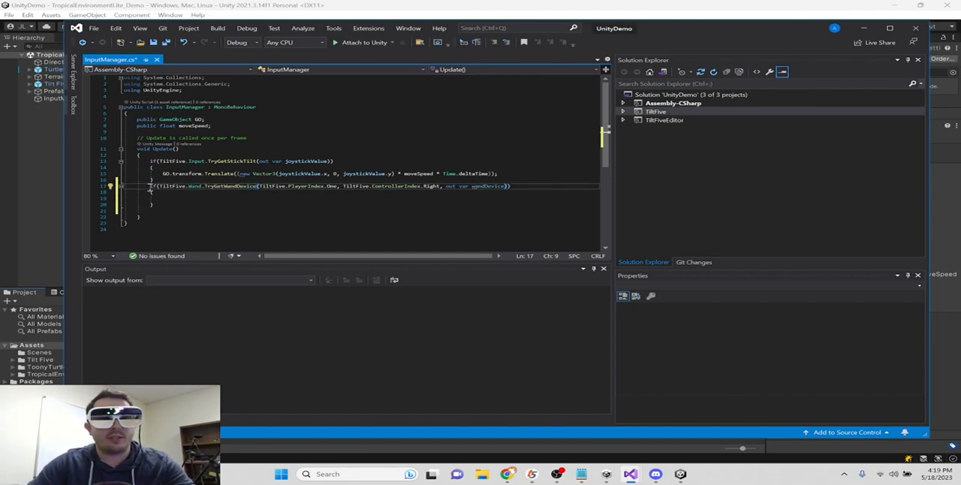
double_click(233, 186)
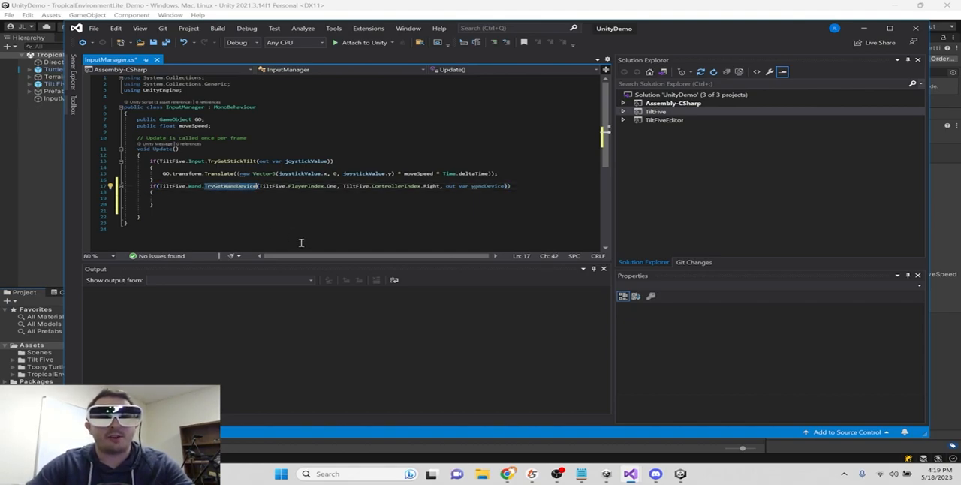
left_click(190, 198)
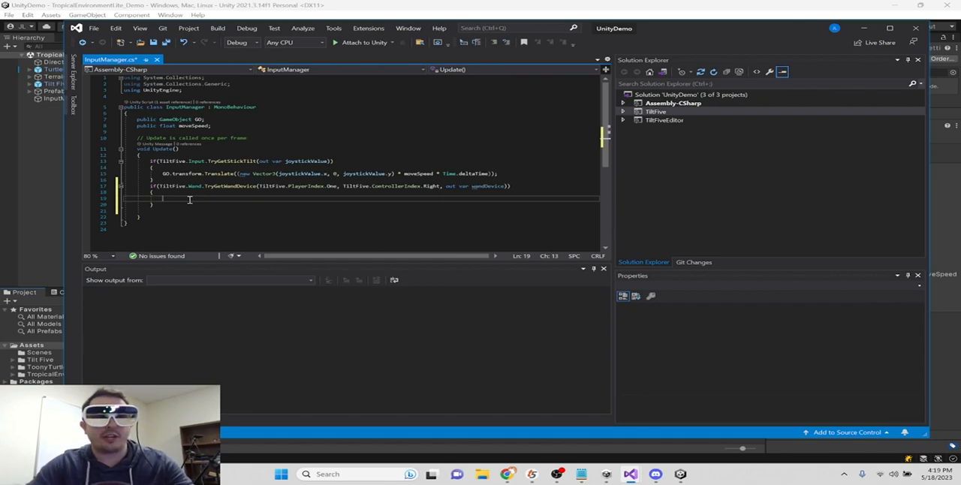
- Remove the extra blank line below the TryGetWandDevice block and return to the empty line inside its braces
left_click(169, 212)
key("BackSpace")
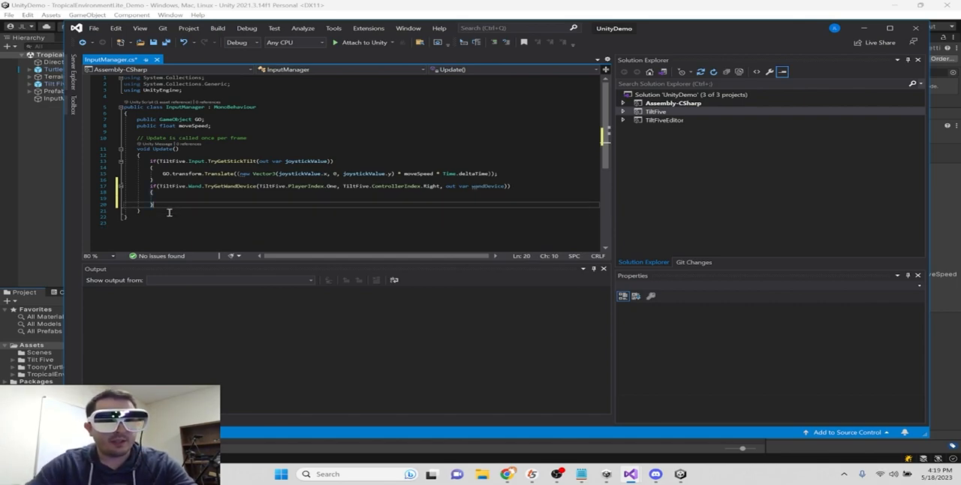
left_click(192, 199)
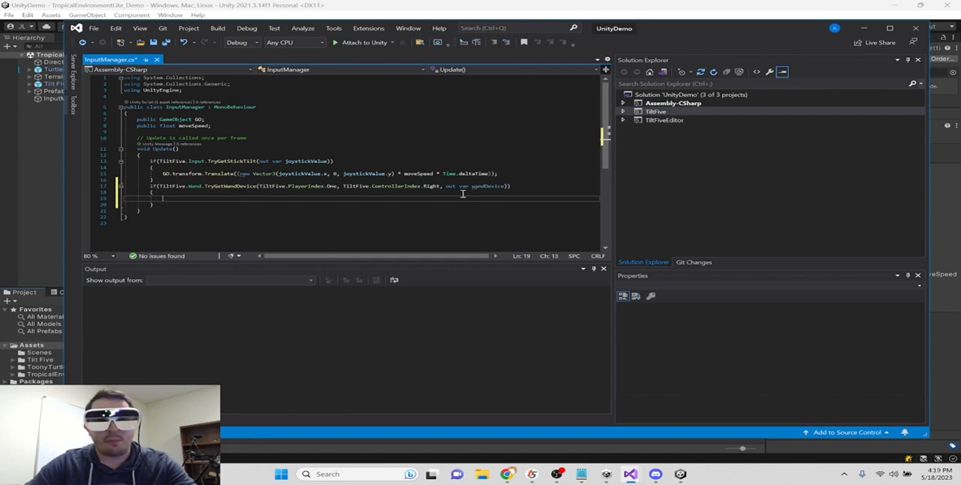
left_click_drag(465, 188, 499, 189)
left_click(408, 200)
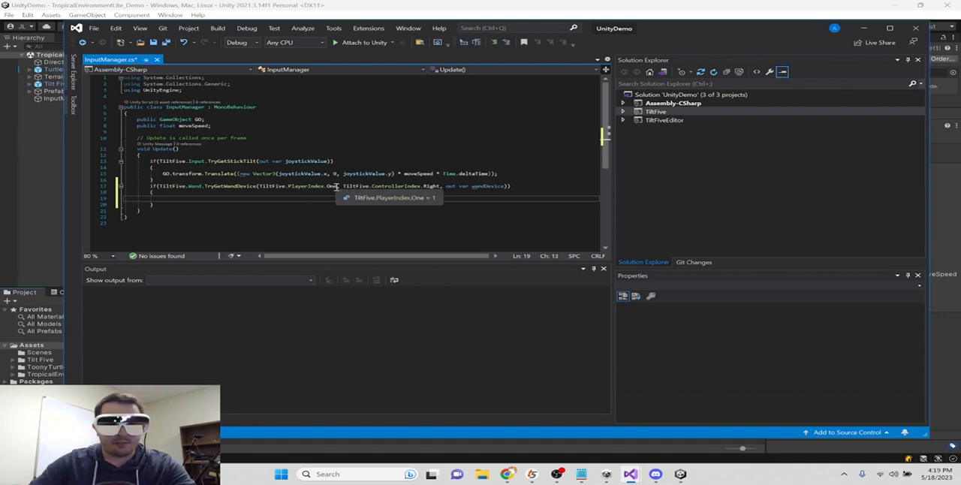
- Declare a Vector2 named inputMovement inside the TryGetWandDevice block and assign it wandDevice.Stick
type("Vector2 ")
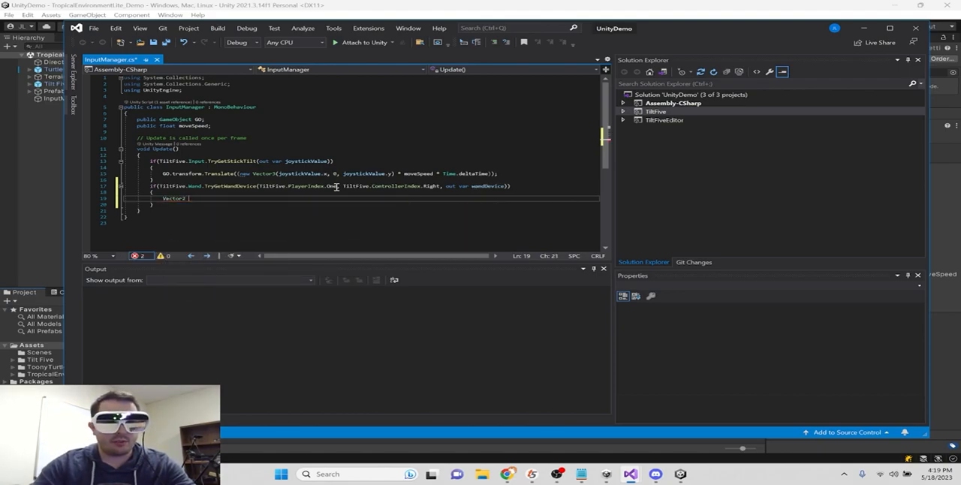
type("inputMovement")
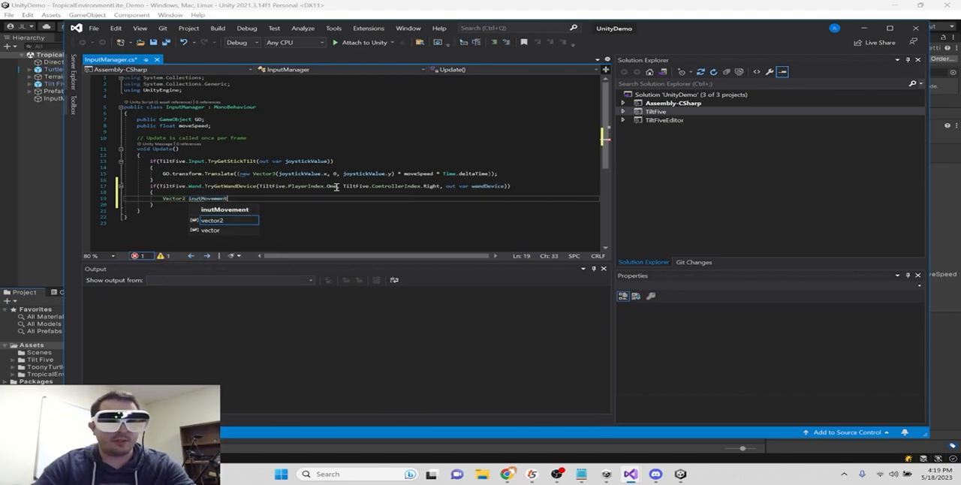
key("Left")
type("p")
key("End")
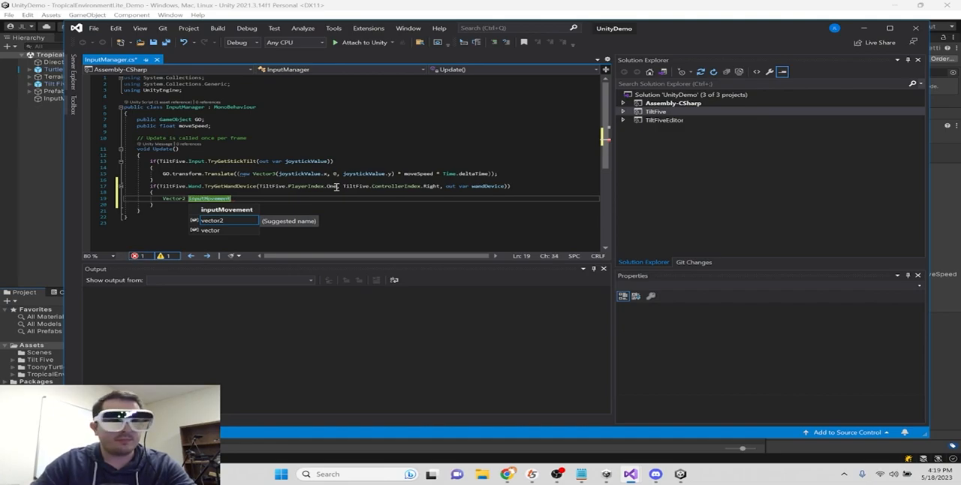
type("= wandDevice.Stick")
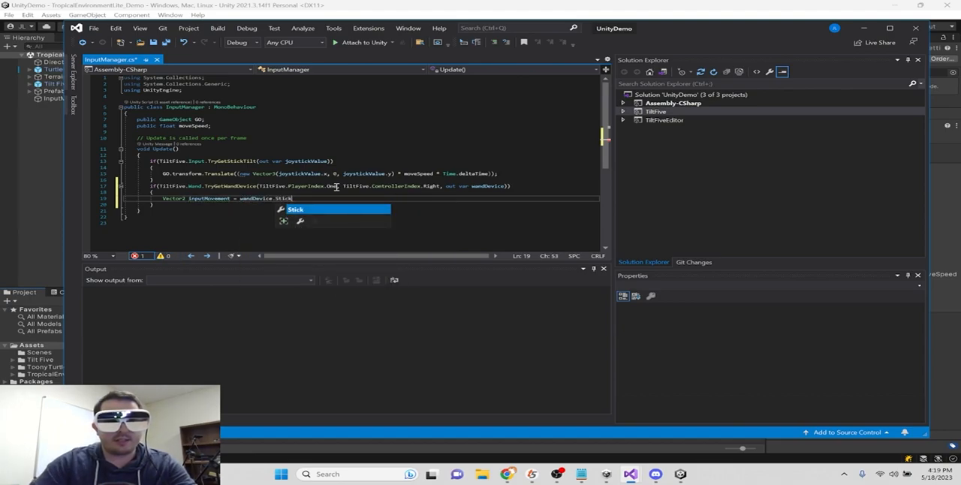
- Remove Stick from the inputMovement assignment and browse the members available on wandDevice, including its trigger and button controls
key("Left")
key("Left")
key("Left")
key("Left")
key("Left")
key("Left")
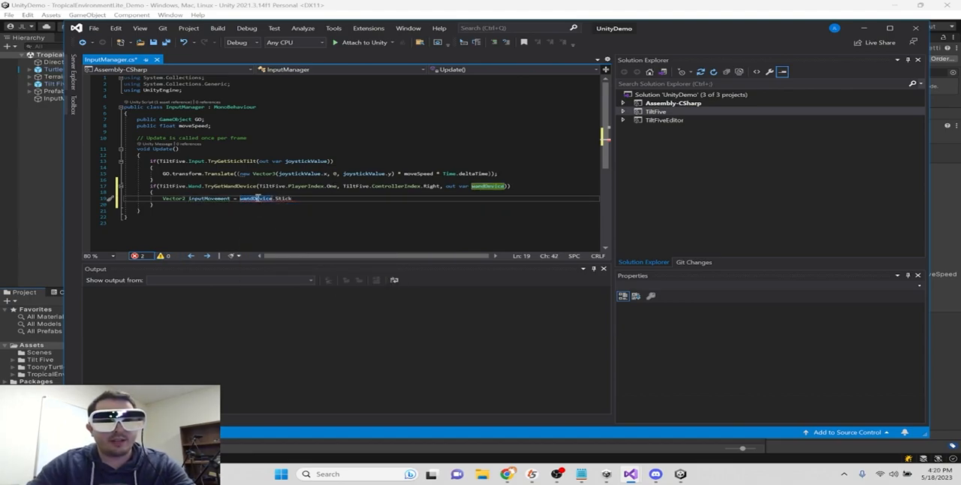
key("Delete")
key("Delete")
key("Delete")
key("Delete")
key("Delete")
key("Delete")
type(".")
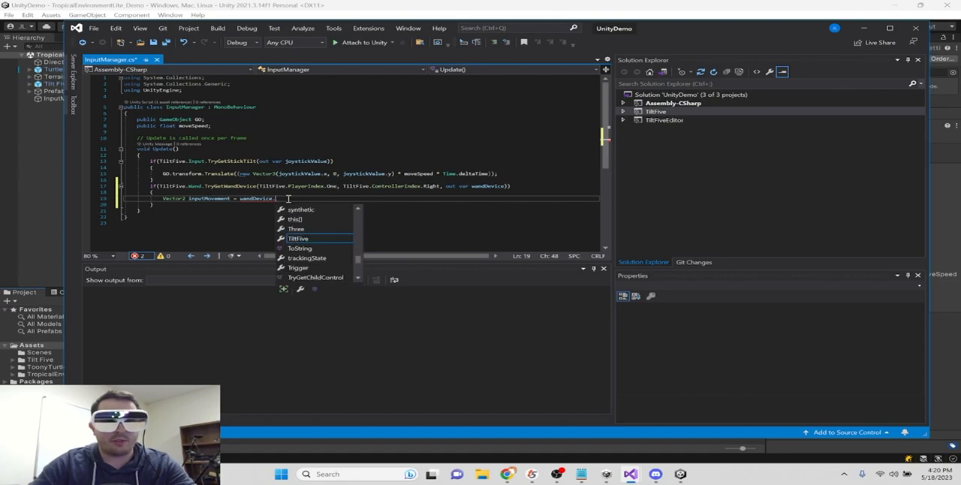
left_click(311, 238)
scroll(311, 240, "down", 4)
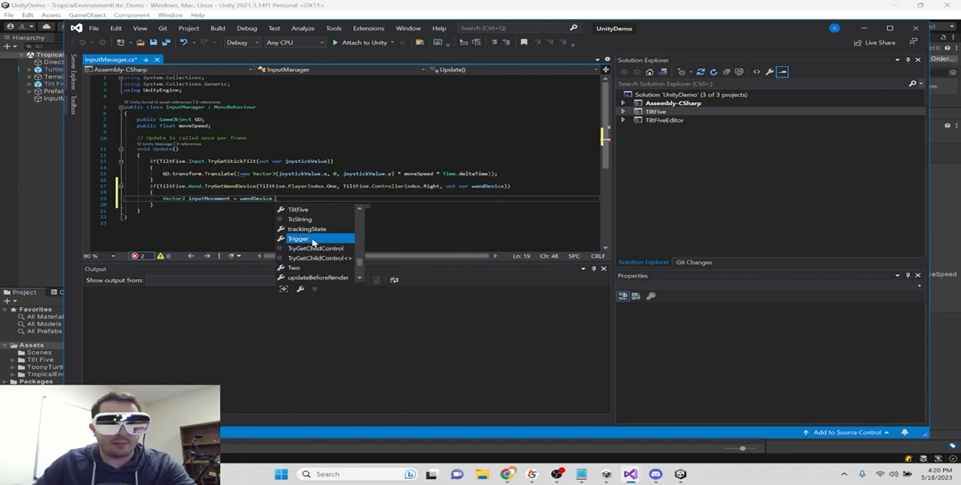
scroll(337, 233, "up", 10)
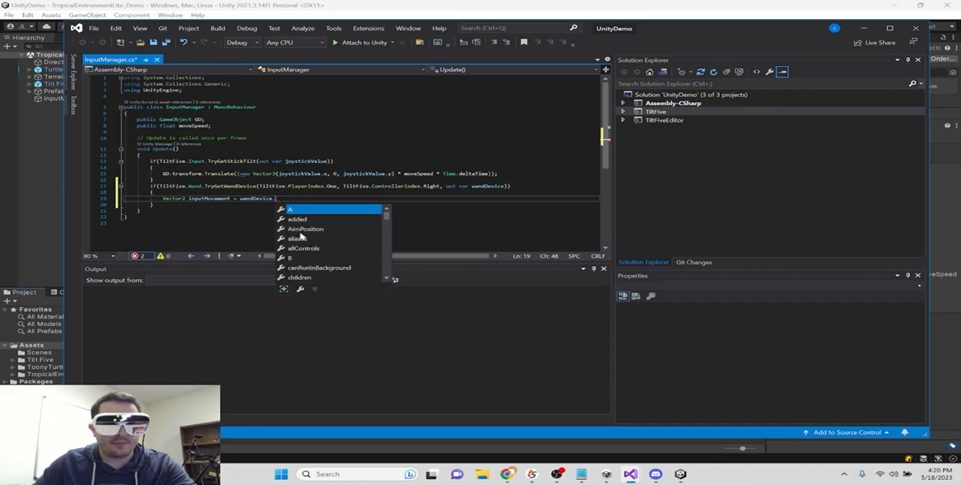
left_click(298, 259)
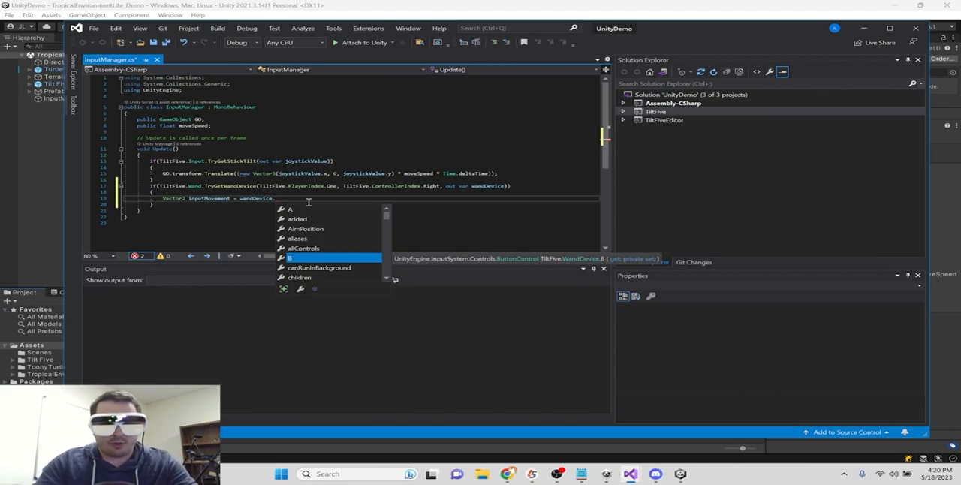
- Complete the inputMovement assignment as wandDevice.Stick.ReadValue();
type("Stick.Red")
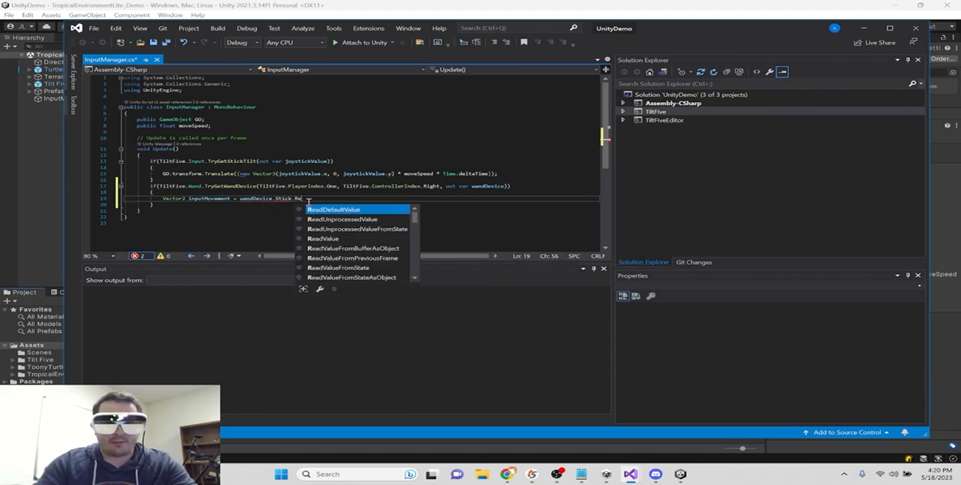
key("Down")
key("Down")
key("Down")
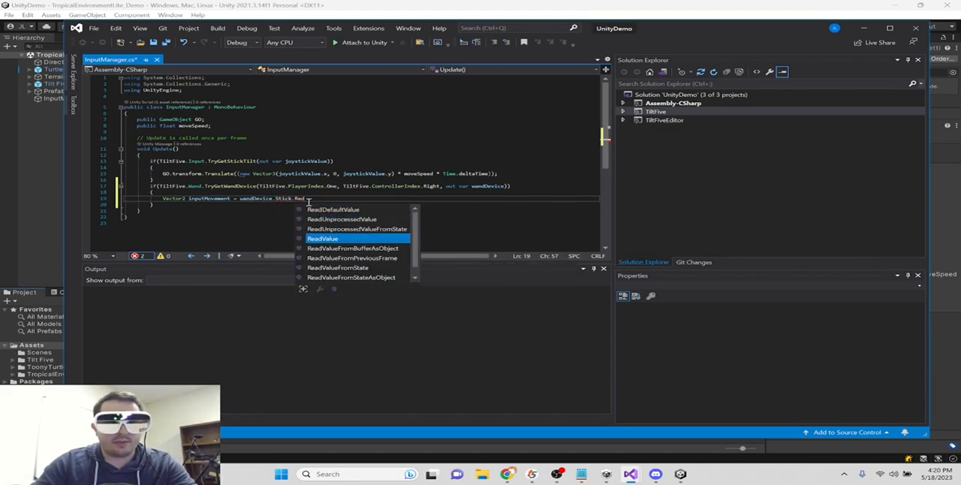
key("Tab")
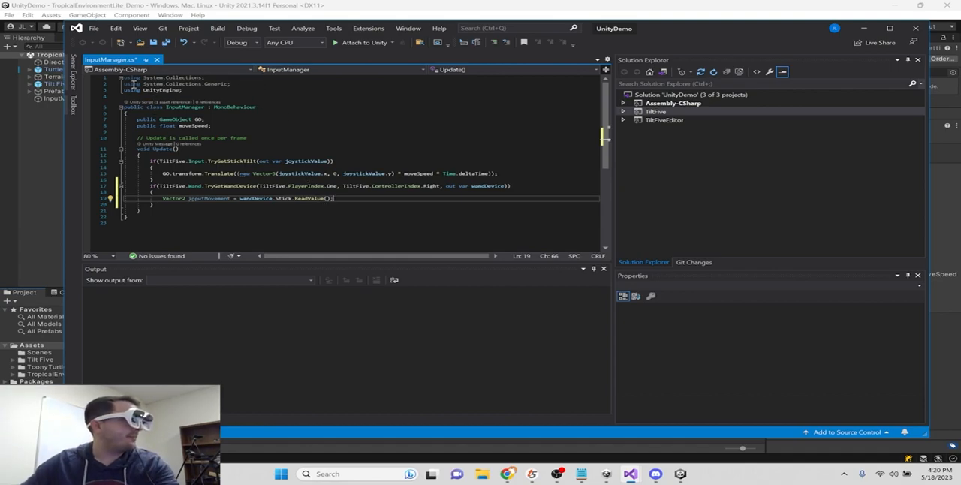
- Declare a Vector3 named movementDirection below inputMovement as new Vector3(inputMovement.x, 0, inputMovement.y); and save the script
mouse_move(138, 84)
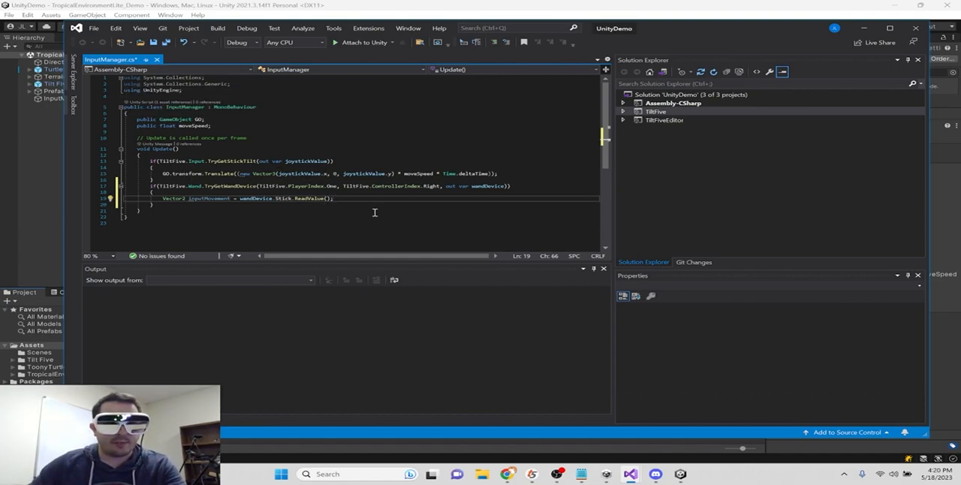
key("Return")
type("Vector3")
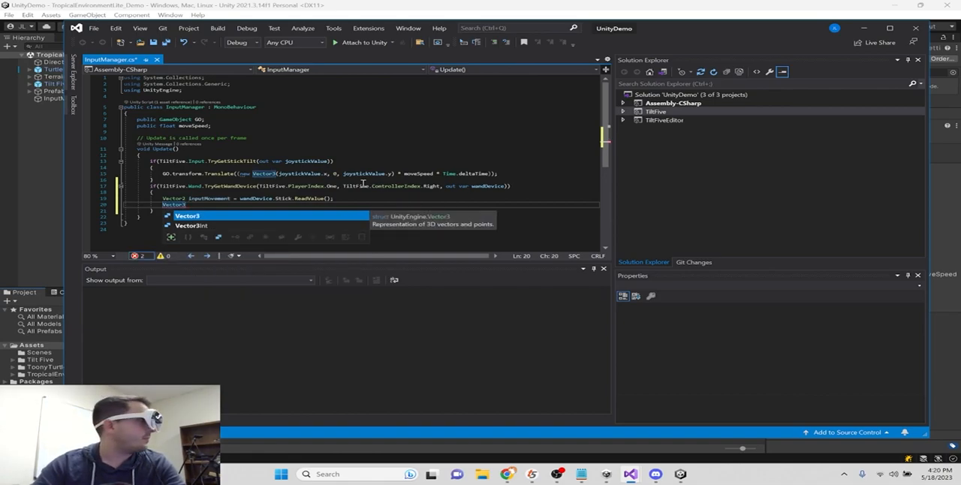
type(" movement")
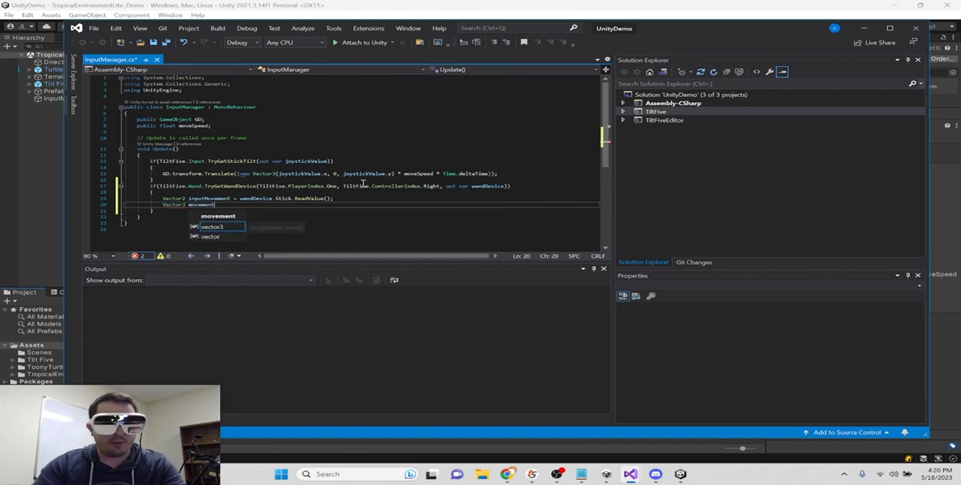
type("Direction")
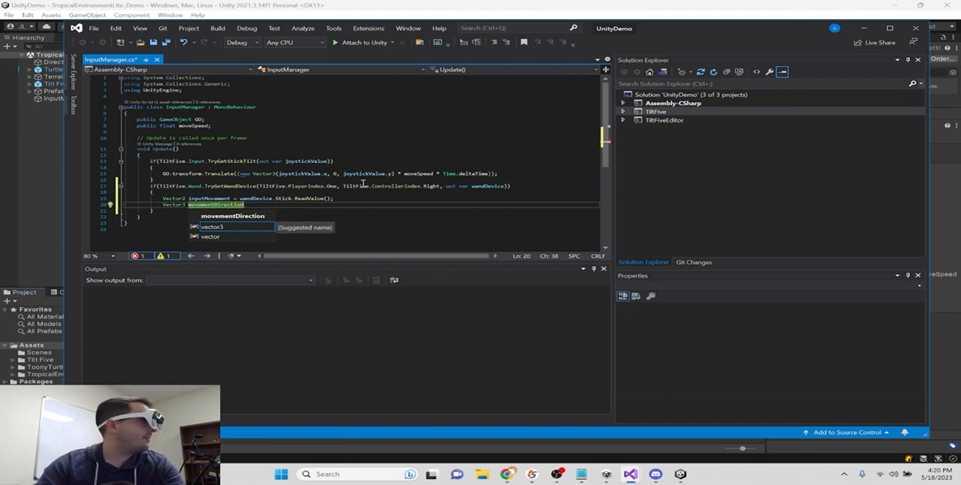
type(" = new Ve")
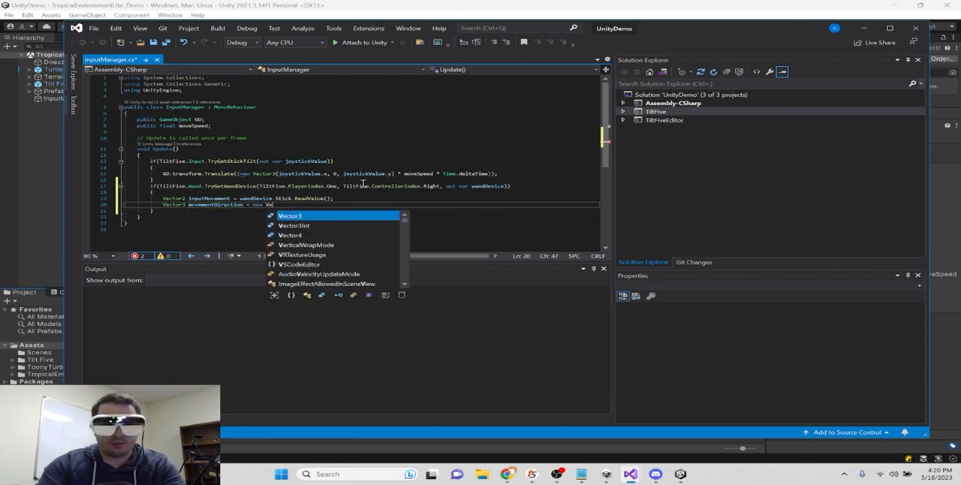
type("ctor3(in")
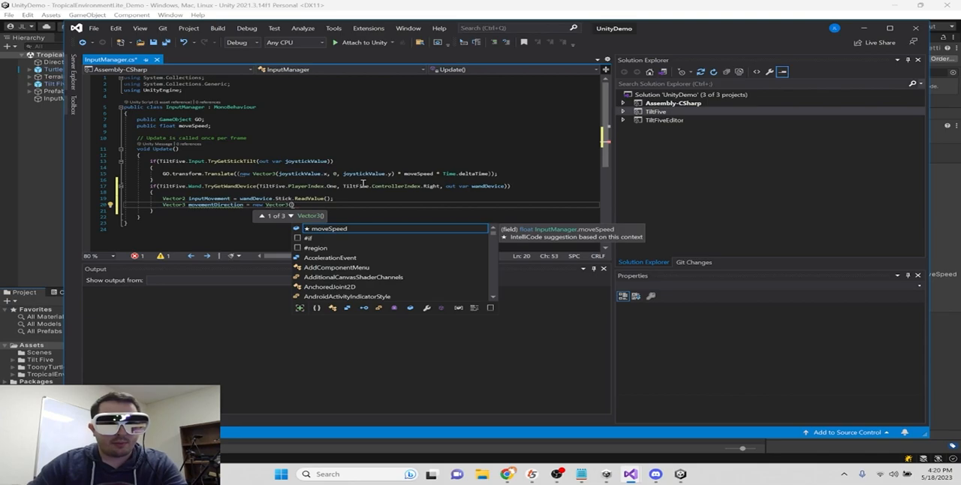
type("putMovement.")
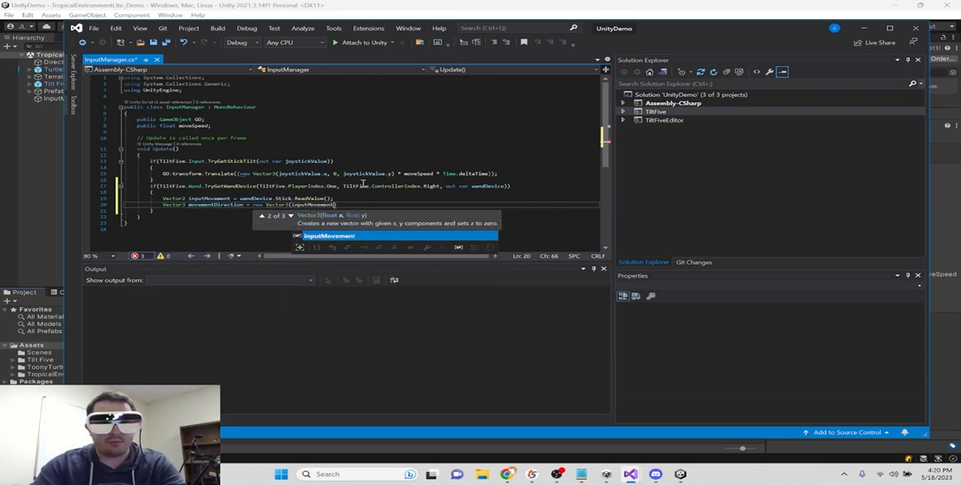
type("x, 0, in")
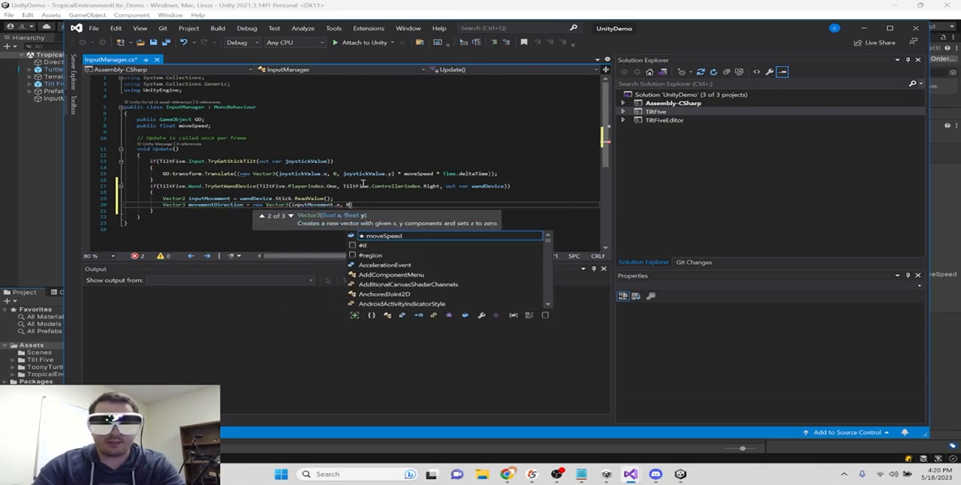
type("putMovement.")
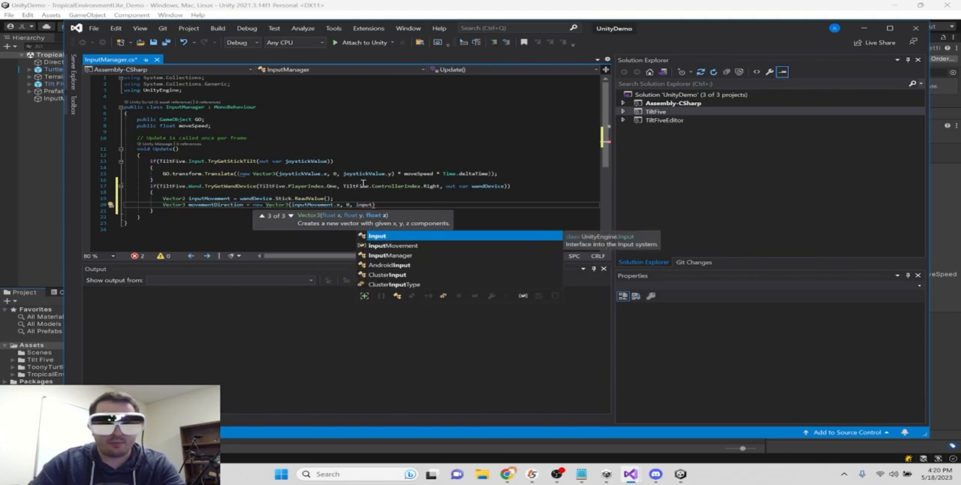
type("y)")
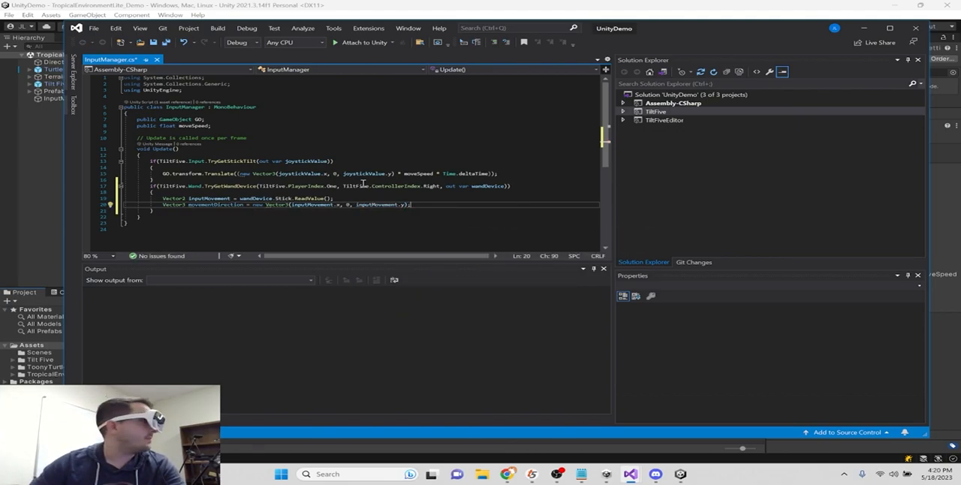
key("ctrl+s")
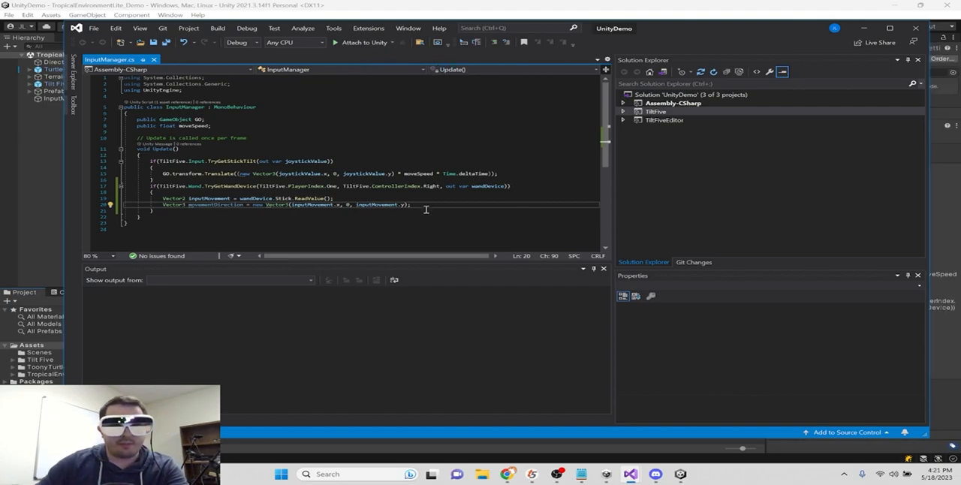
- Start a new statement below movementDirection with GO.GetComponent<Rigidbody>()
key("Return")
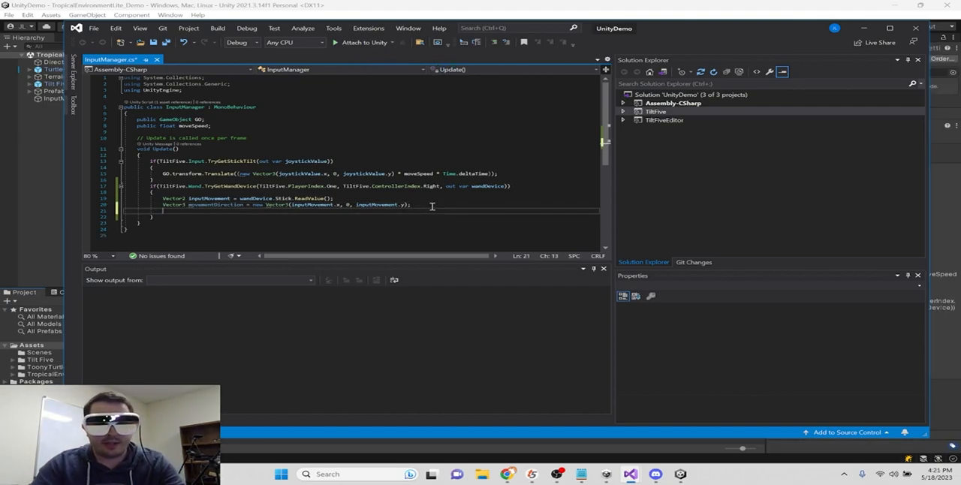
type("GO.")
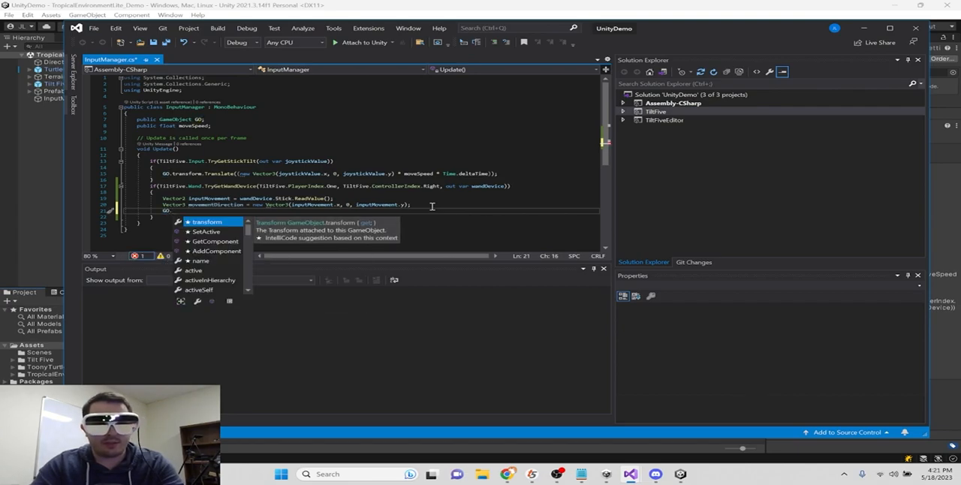
key("Down")
key("Down")
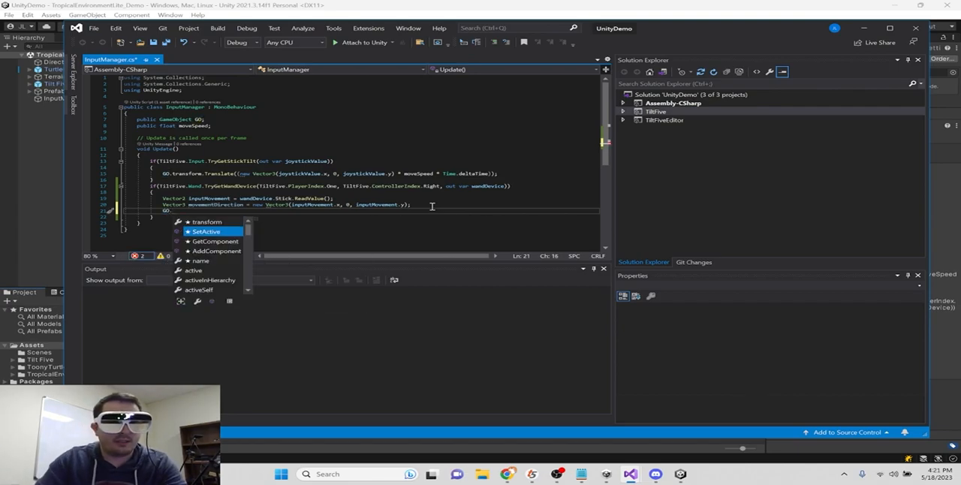
type("(<Rigidbody")
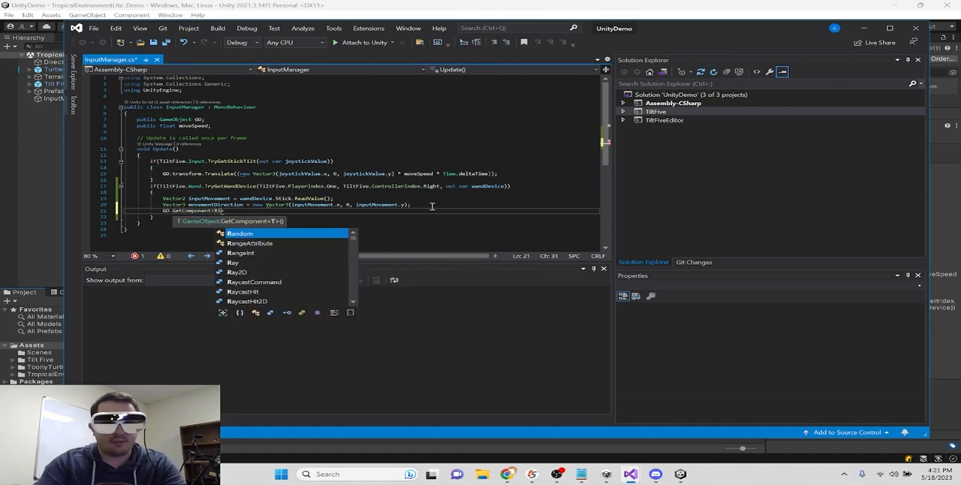
type(">()")
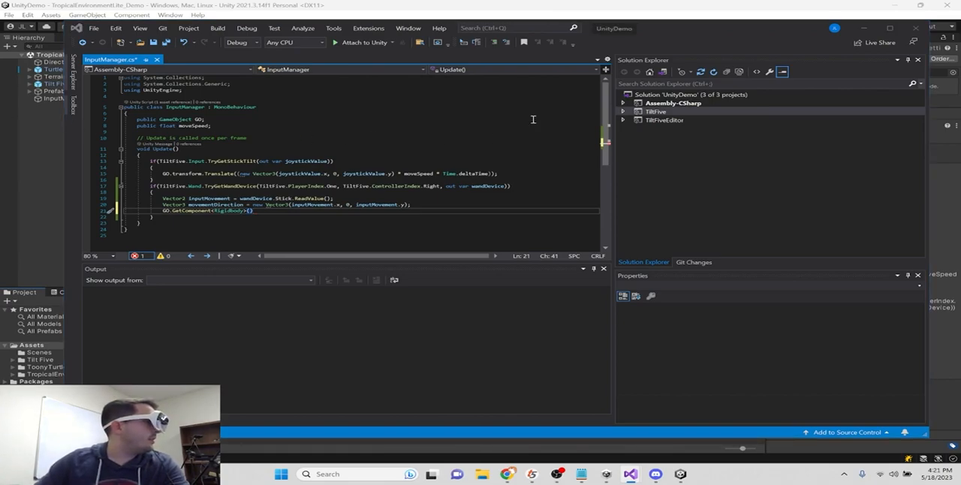
- Append a MovePosition call to the Rigidbody statement with the argument GO.transform.position + movementDirection
left_click(287, 213)
type(".MovePosition(")
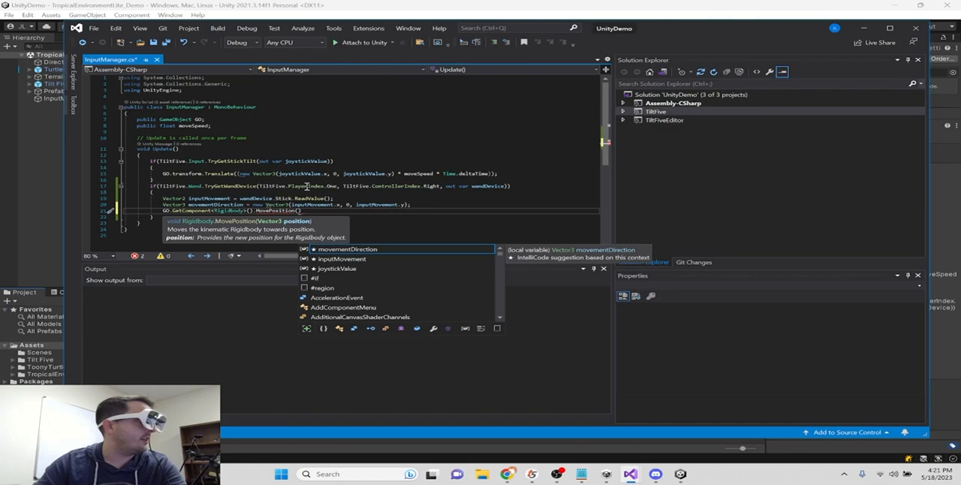
type("t")
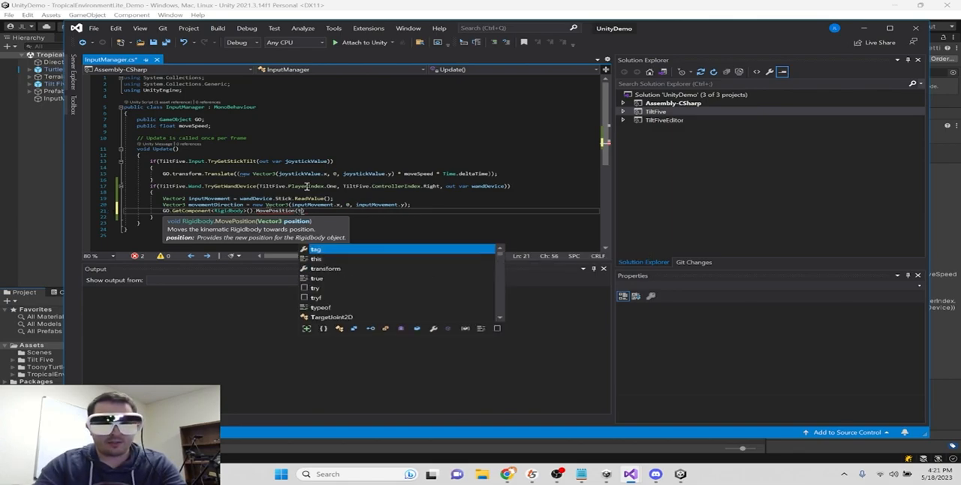
key("BackSpace")
type("GO.transform.")
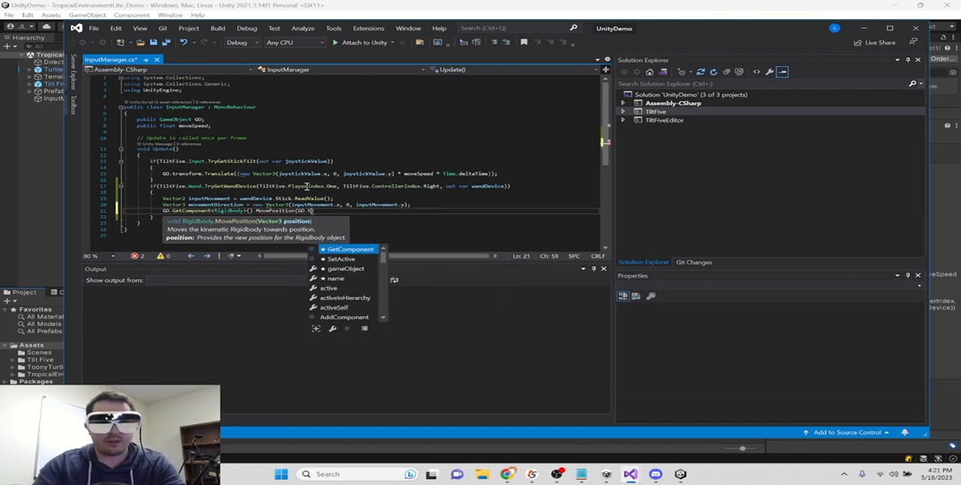
type("position")
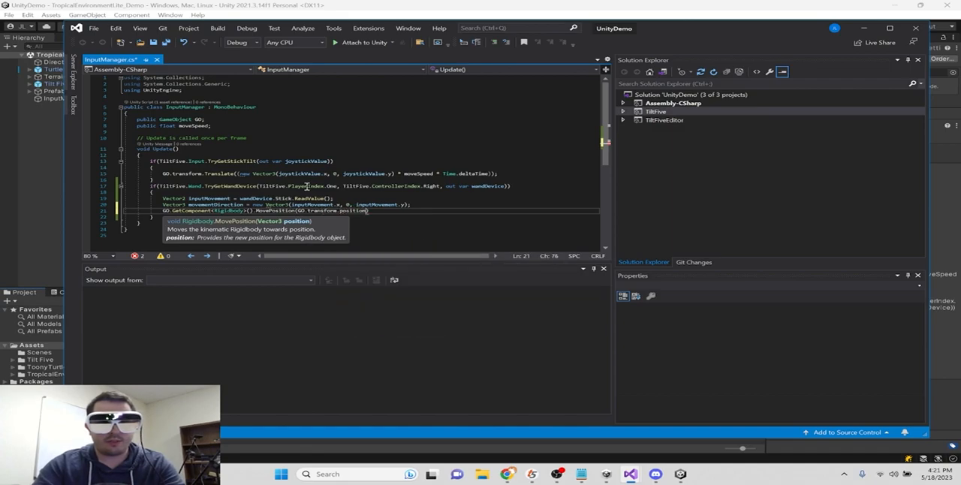
type(" + movementDirection")
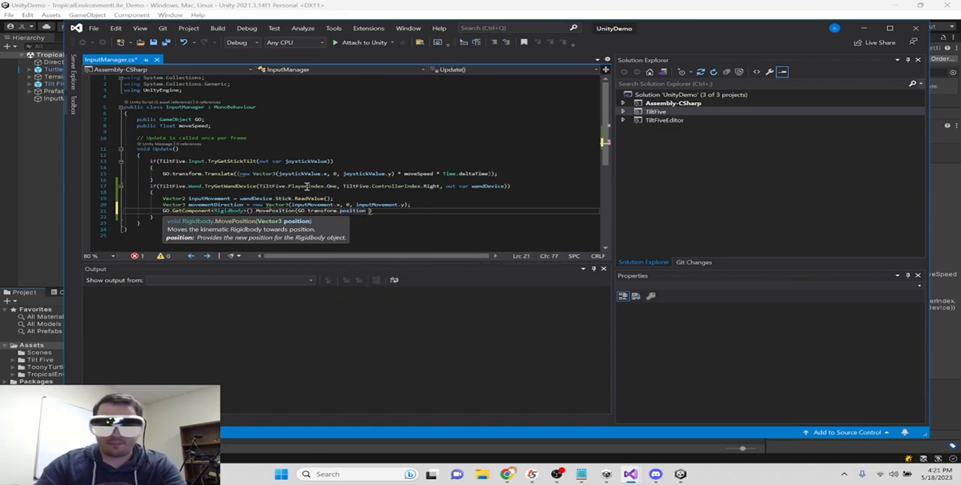
type(" * ")
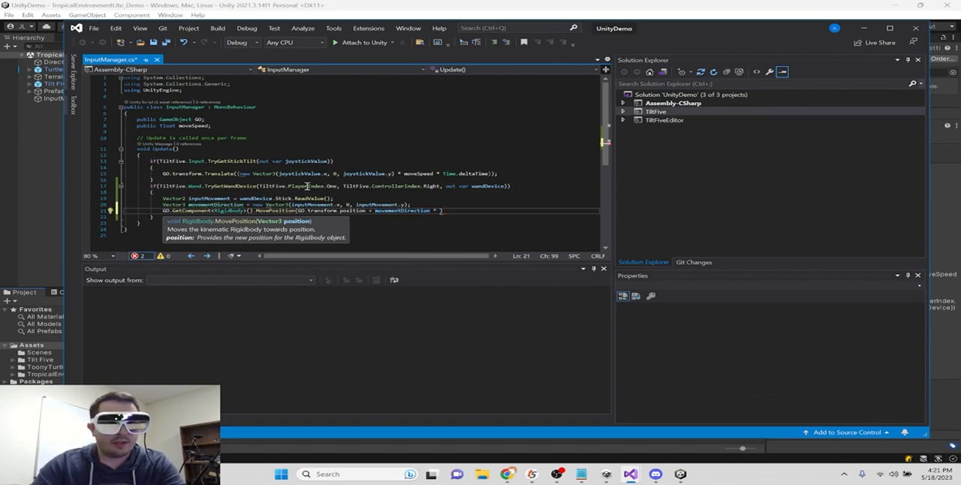
type("moveSpeed")
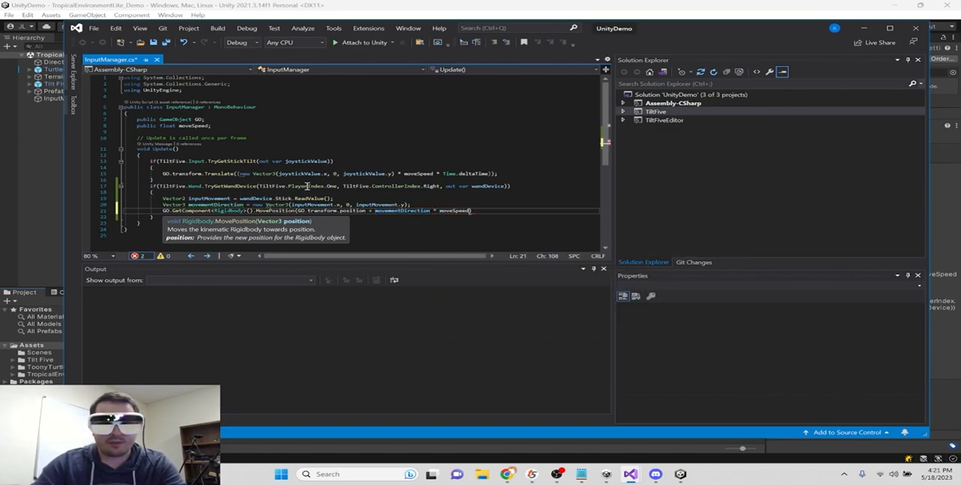
type(" * Time.")
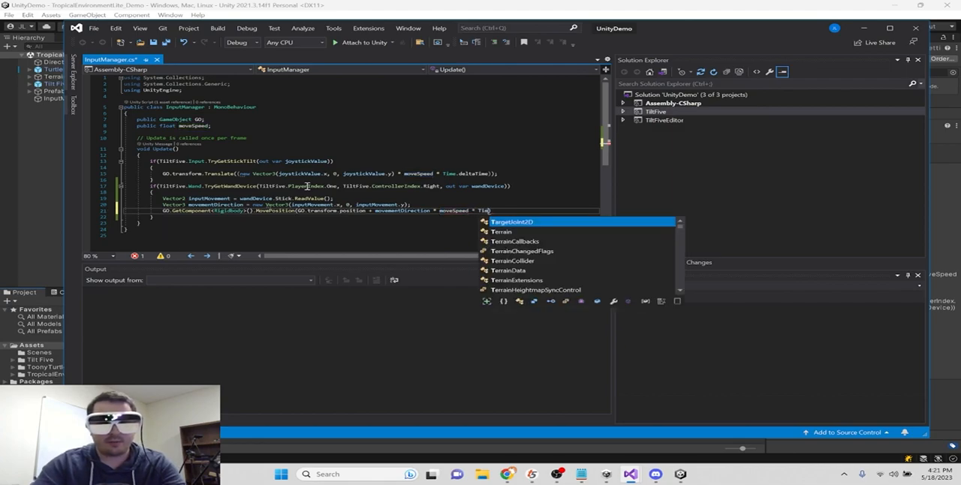
type("deltaTime);")
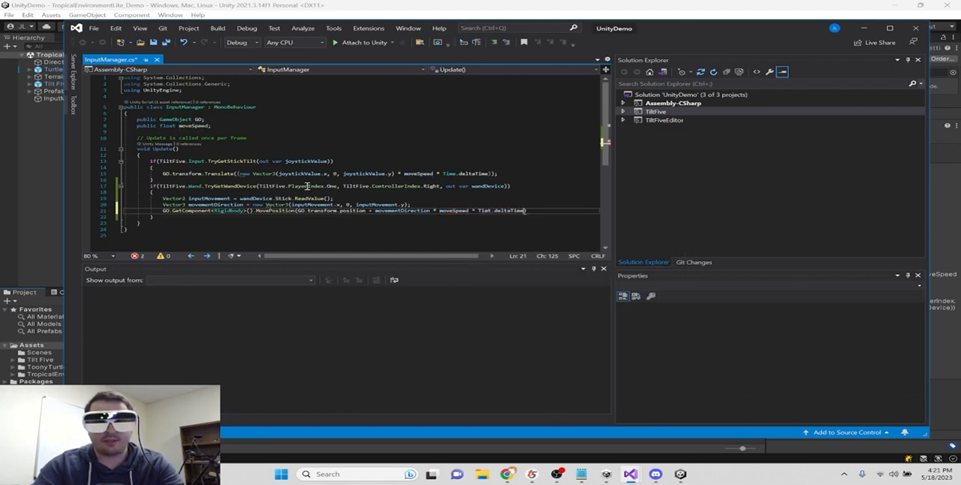
- Correct the misspelled Time in the MovePosition statement, save the script and add an empty line below the statement
key("Left")
key("Left")
key("Left")
key("Left")
key("Left")
key("Left")
key("Left")
key("BackSpace")
type("e")
key("Right")
key("Right")
key("Right")
key("Right")
key("Right")
key("Right")
key("End")
key("ctrl+s")
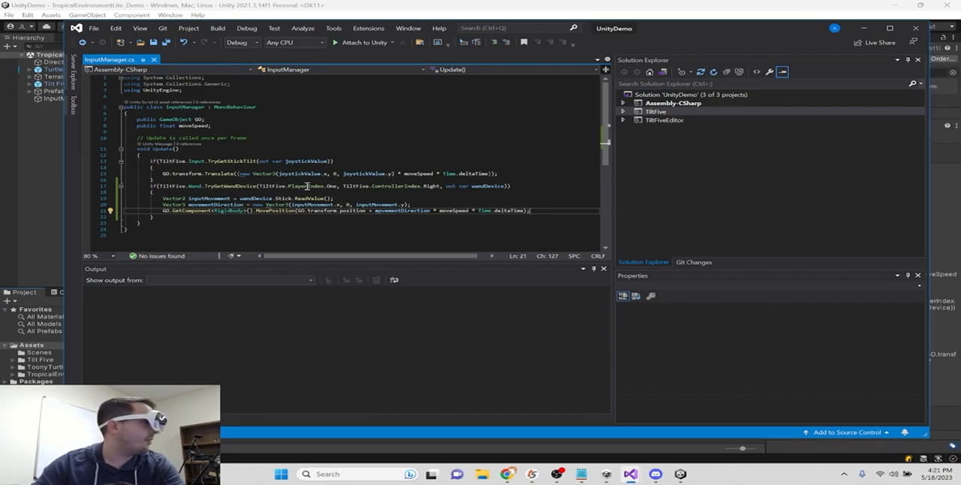
key("Return")
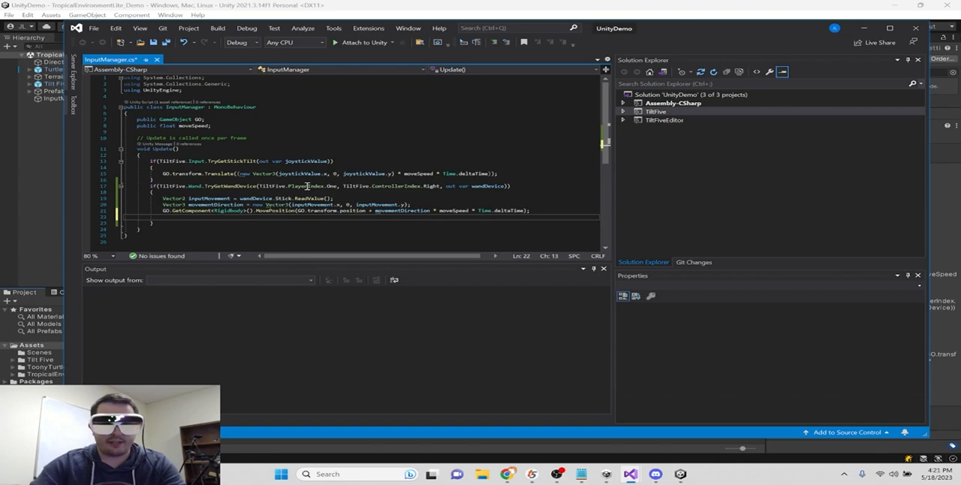
- Add an if block below the MovePosition statement that checks movementDirection != Vector3.zero, with an empty braced body
type("if(")
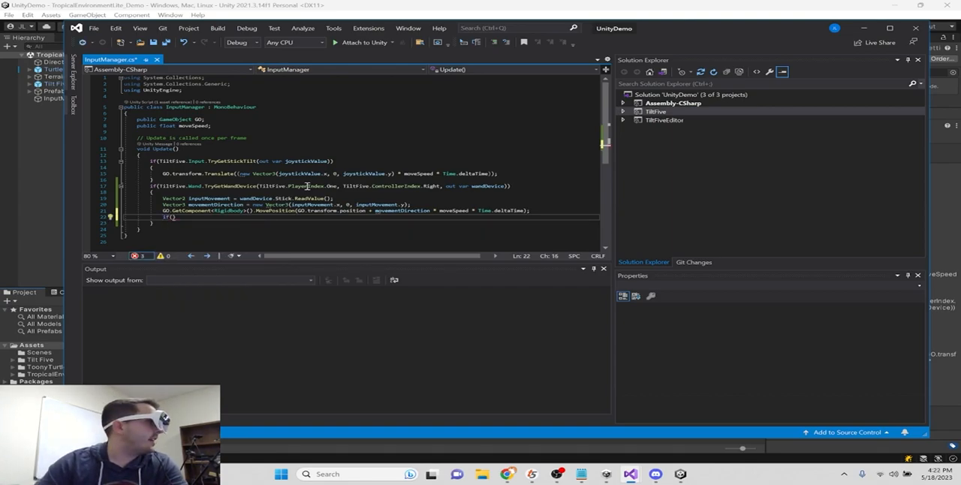
type("movementDirection")
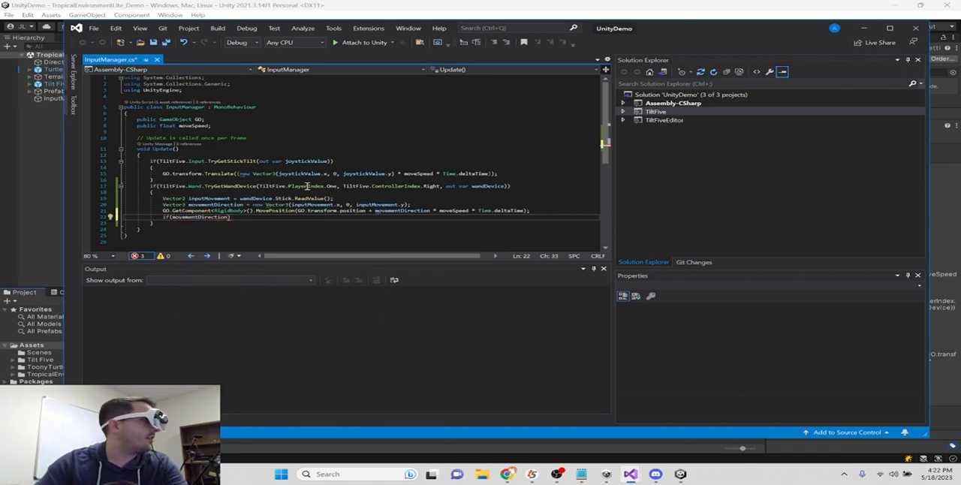
type(" != Vecto")
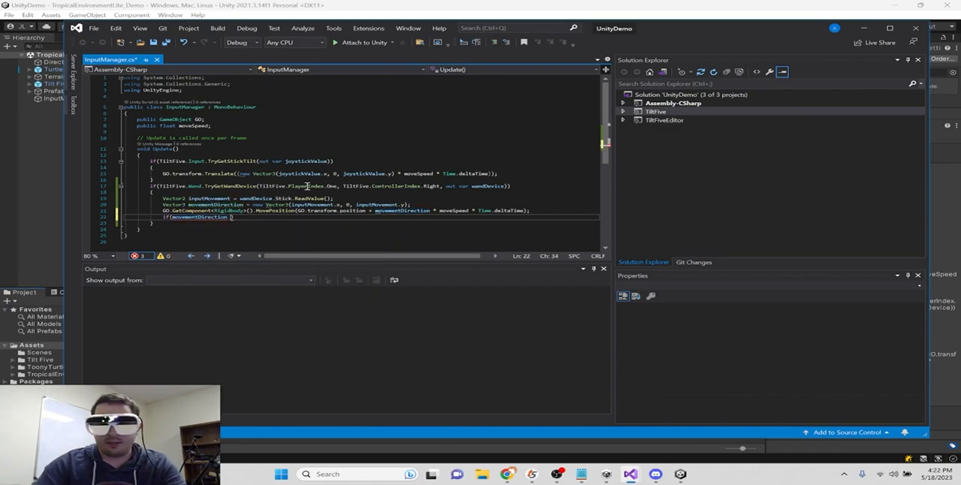
type("r3.")
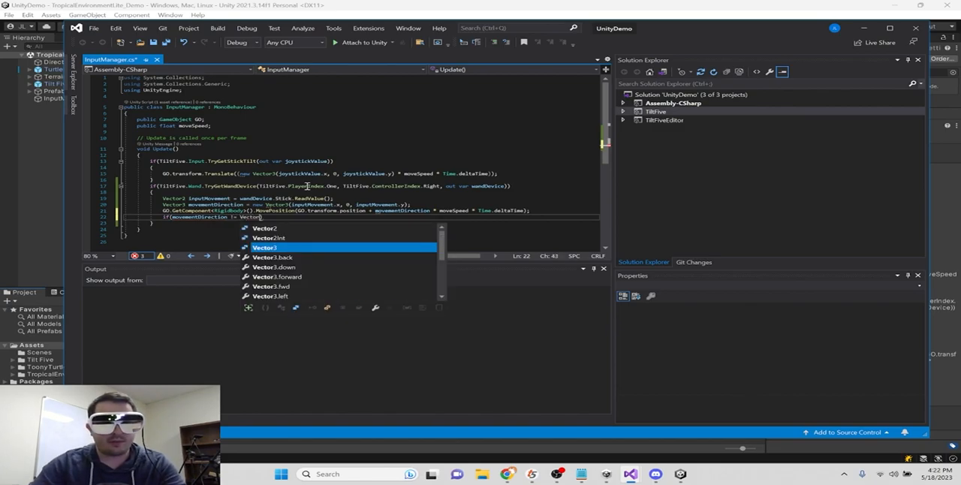
key("Tab")
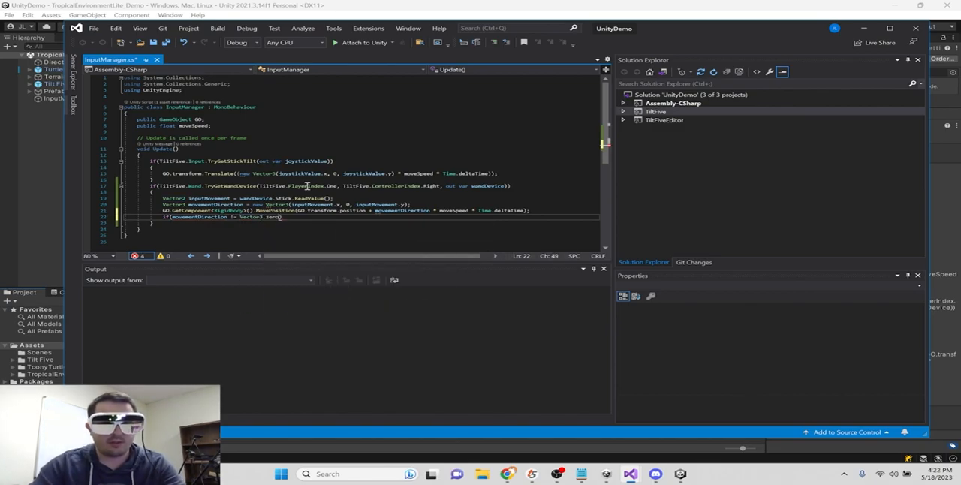
key("Return")
type("{")
key("Return")
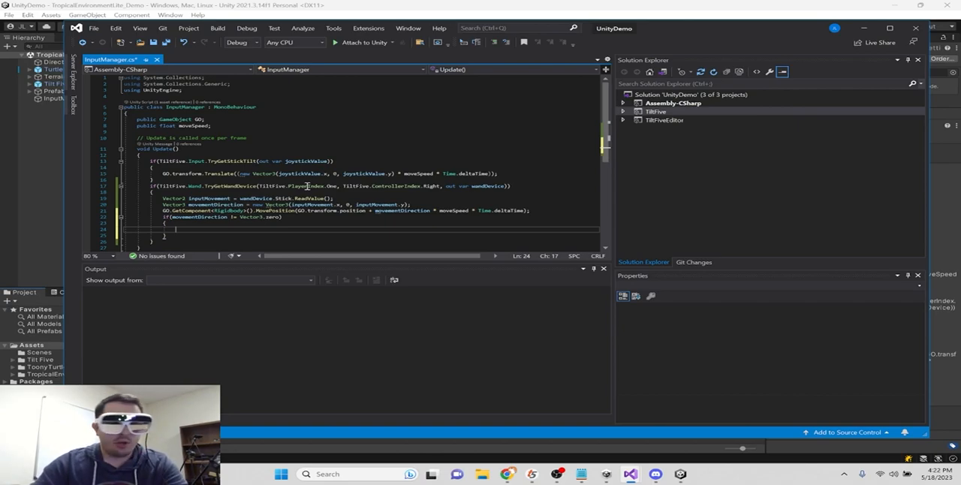
- Inside the new if block, declare Quaternion toRotation = Quaternion.LookRotation(movementDirection); and add an empty line below
type("Quaternion toR")
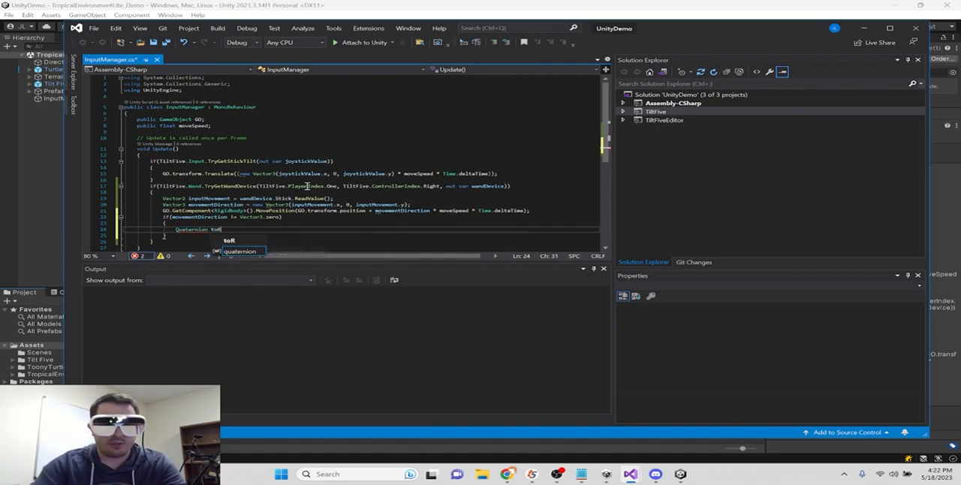
type("otation")
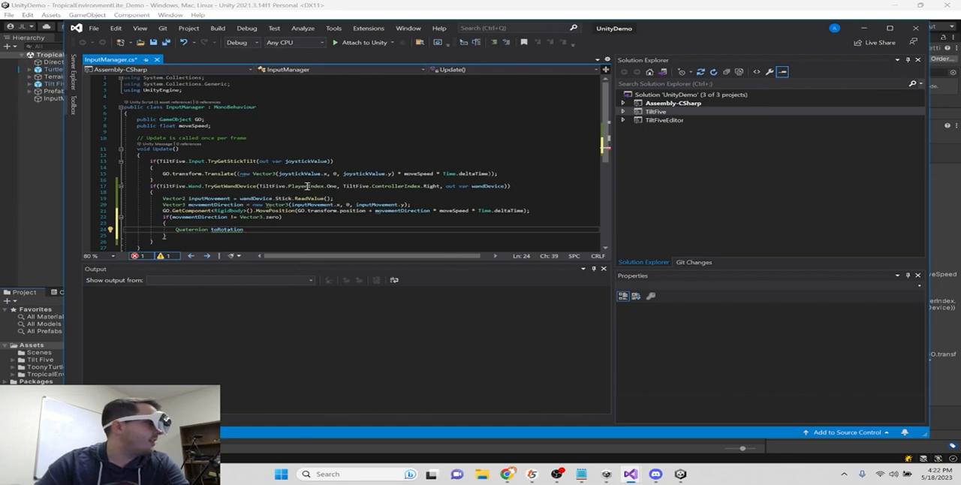
type("= Quaternion.Look")
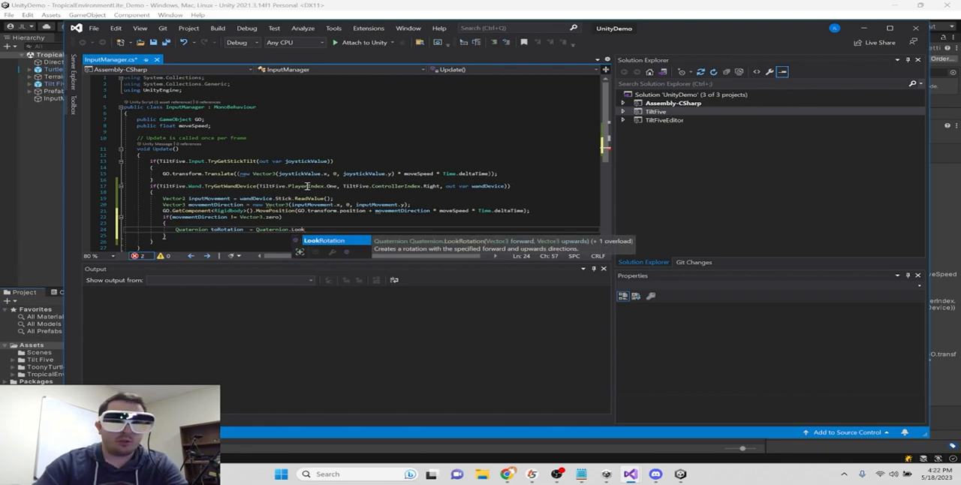
key("Tab")
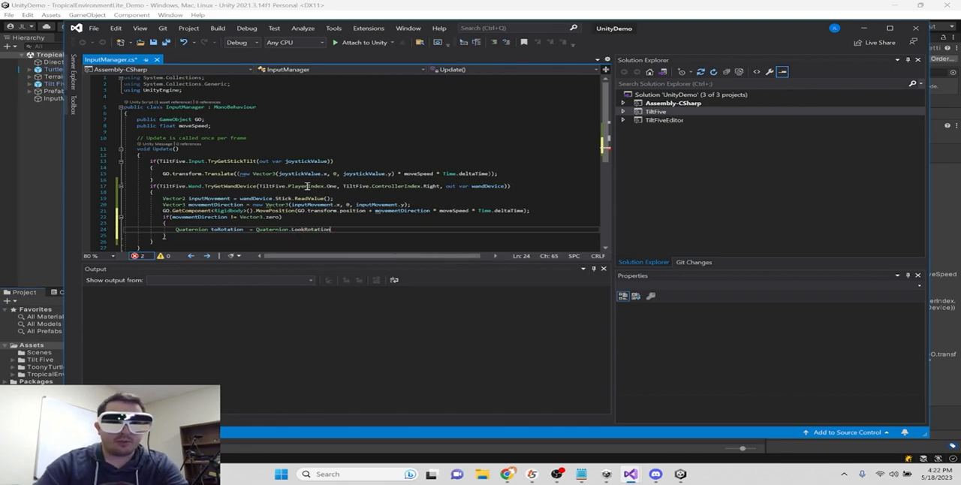
type("(")
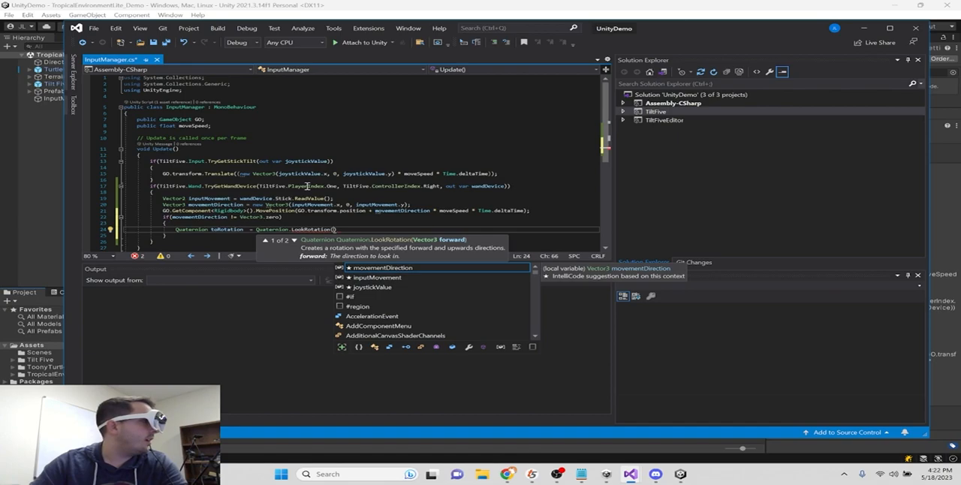
type("movementDirection);")
key("Return")
- Add Vector3.up as the second argument of the LookRotation call
left_click(387, 229)
type(",")
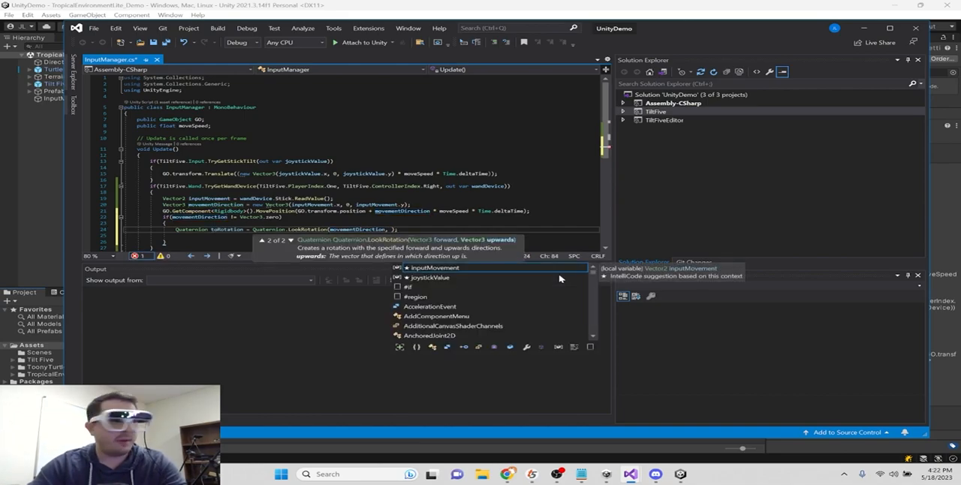
type(" Vector3")
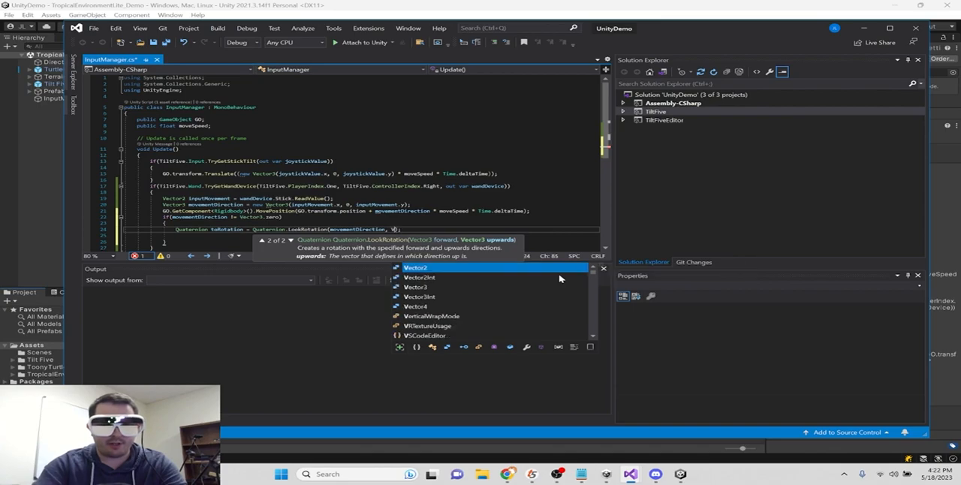
type(".")
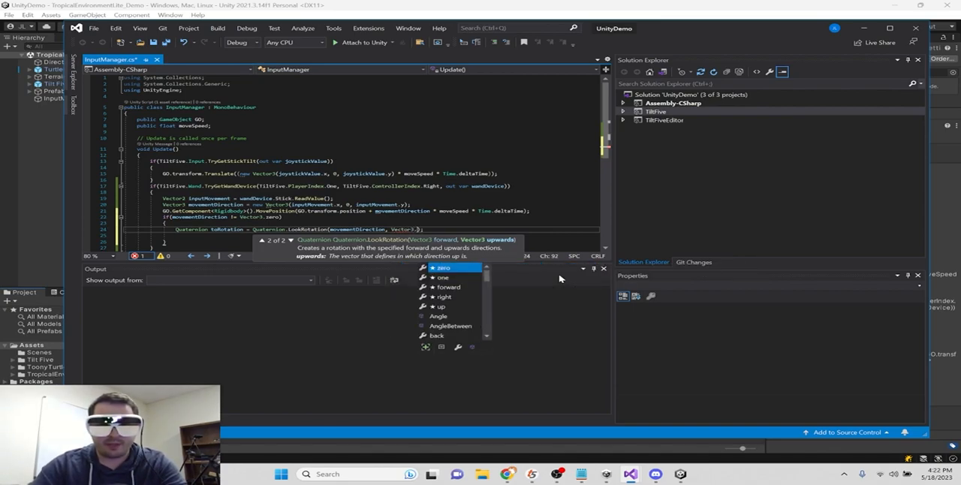
key("Down")
key("Down")
key("Down")
key("Down")
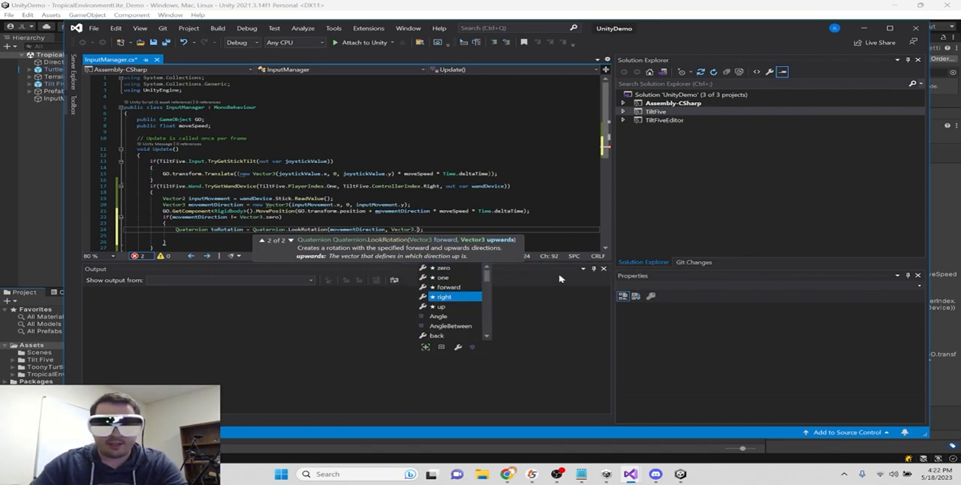
double_click(445, 307)
left_click(453, 232)
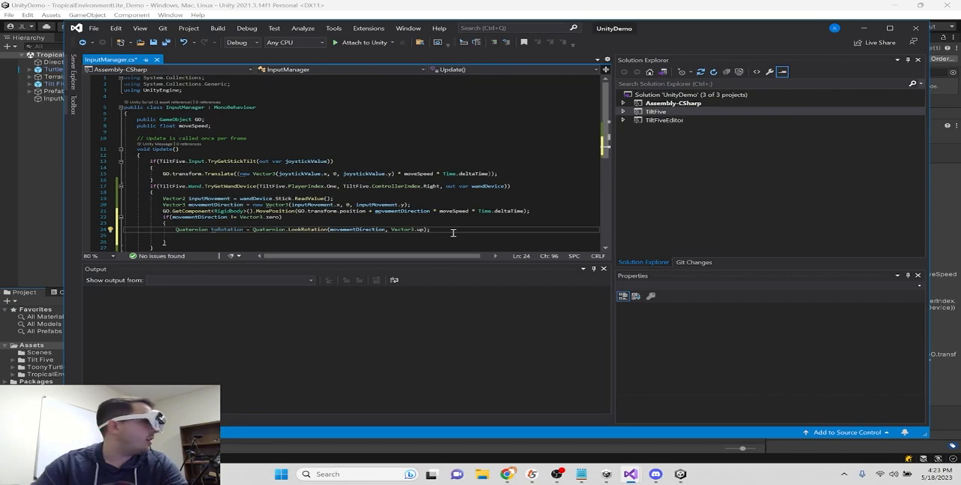
- Start a new line below the toRotation declaration with GO.transform.rotation = Quaternion.RotateTowards
key("Return")
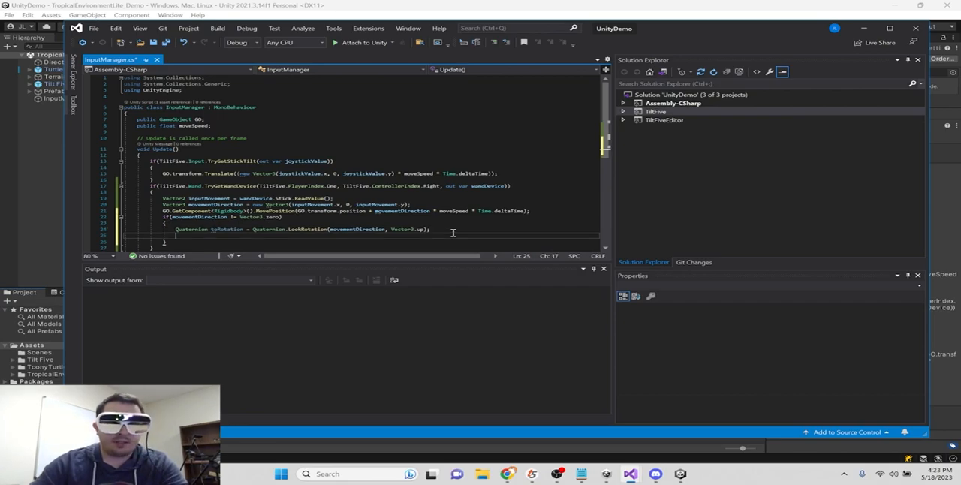
type("GO.tr")
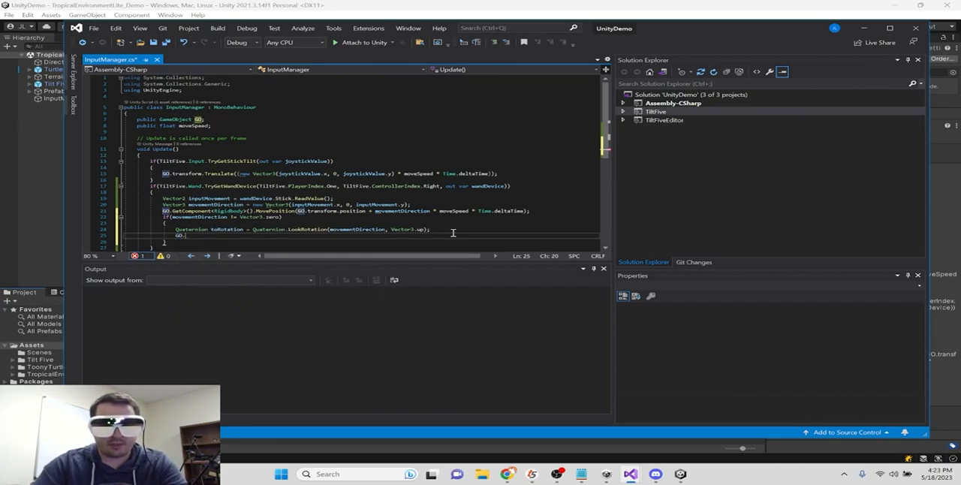
type("ansform.rotation")
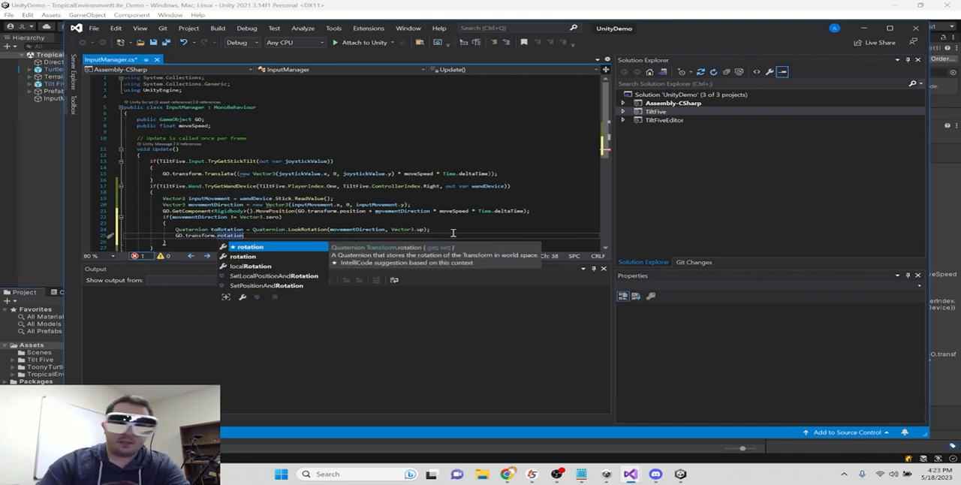
type(" = Quaternion")
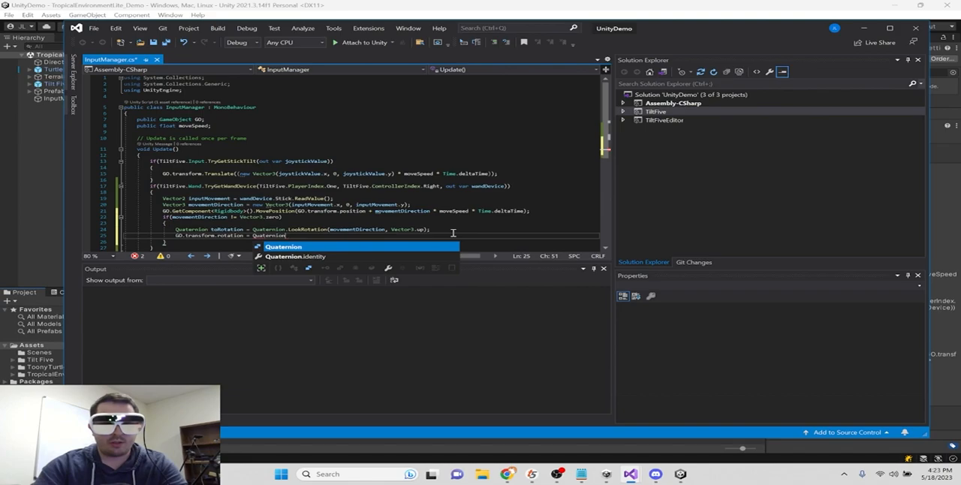
type(".Rotate")
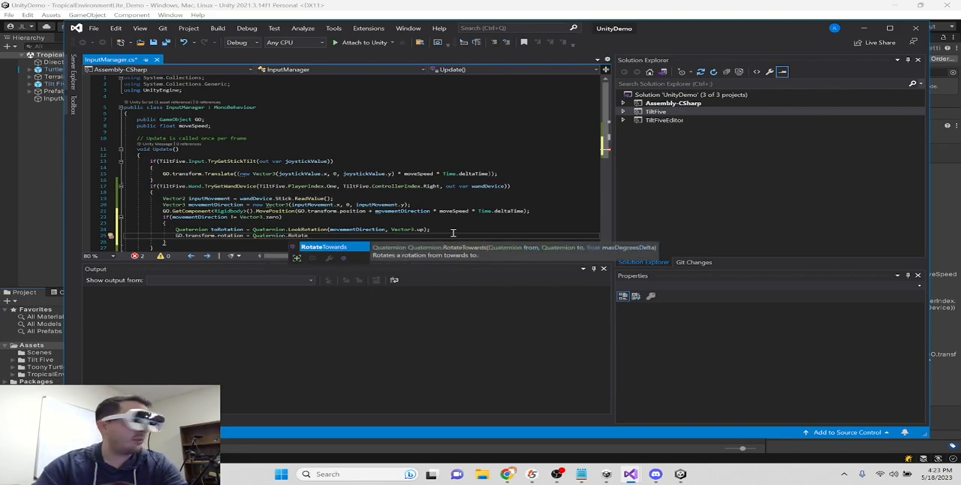
type("Towards(")
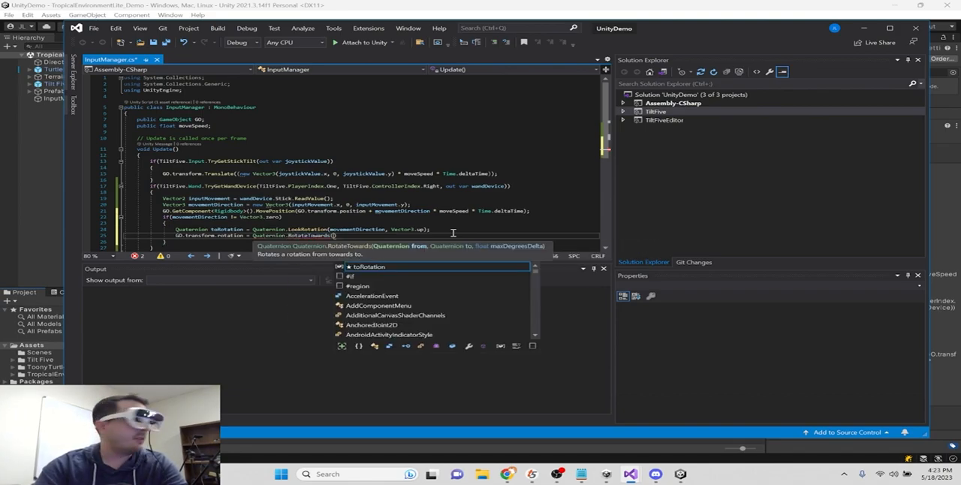
type("GO.tran")
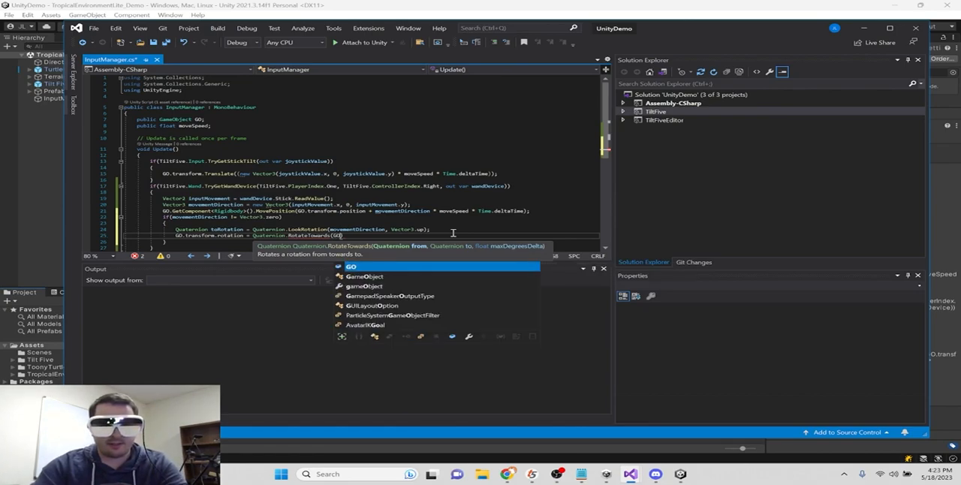
type("sform.rotation")
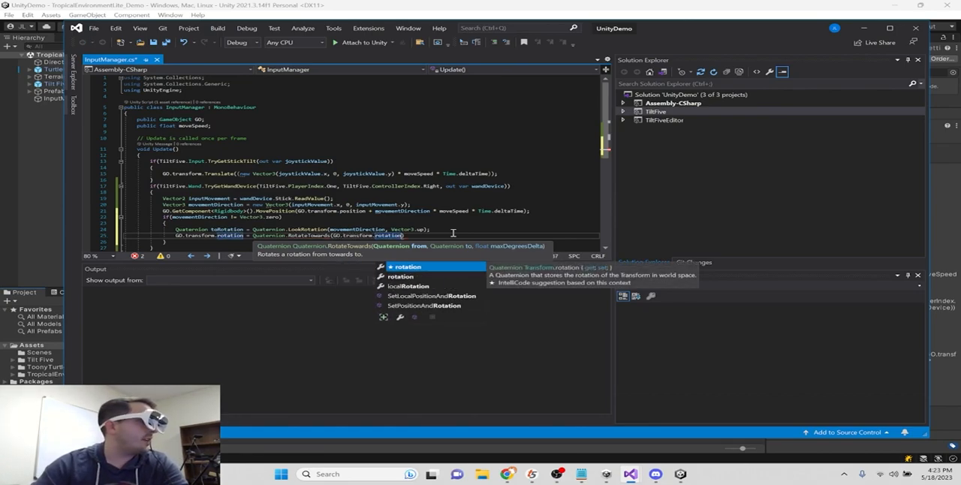
type(", toRo")
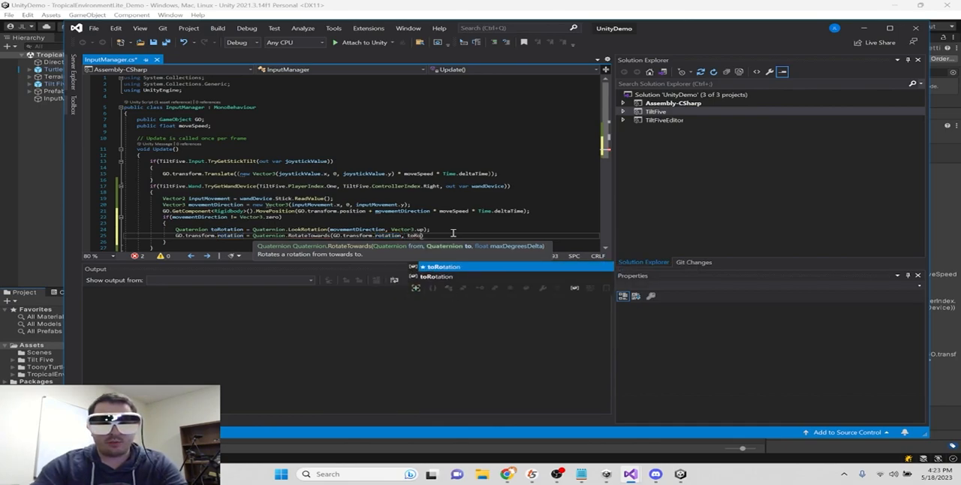
type("tation)")
type(",")
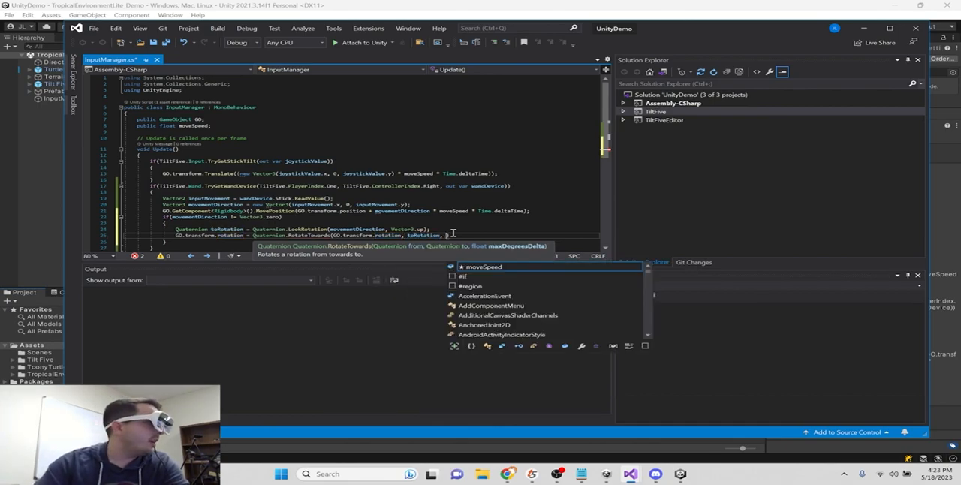
- Declare a public float rotationSpeed field below moveSpeed in the InputManager class
left_click(234, 126)
key("Return")
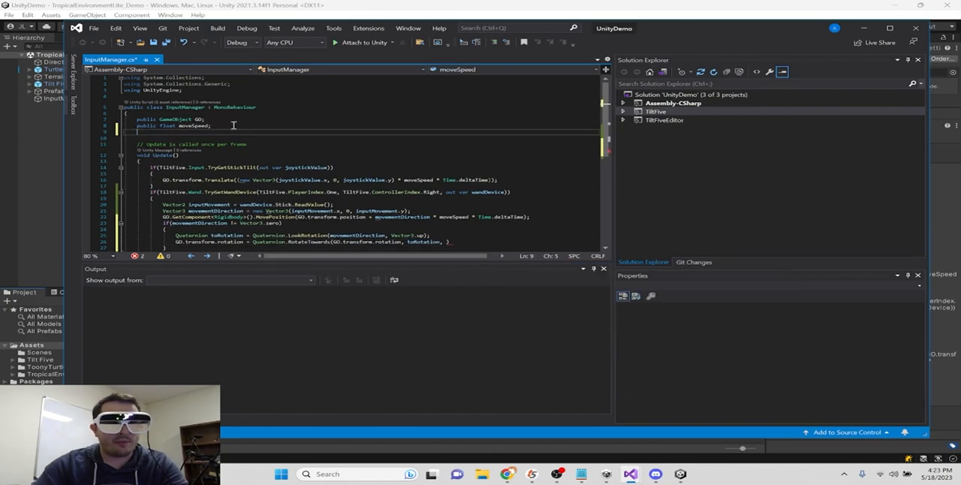
type("public float ")
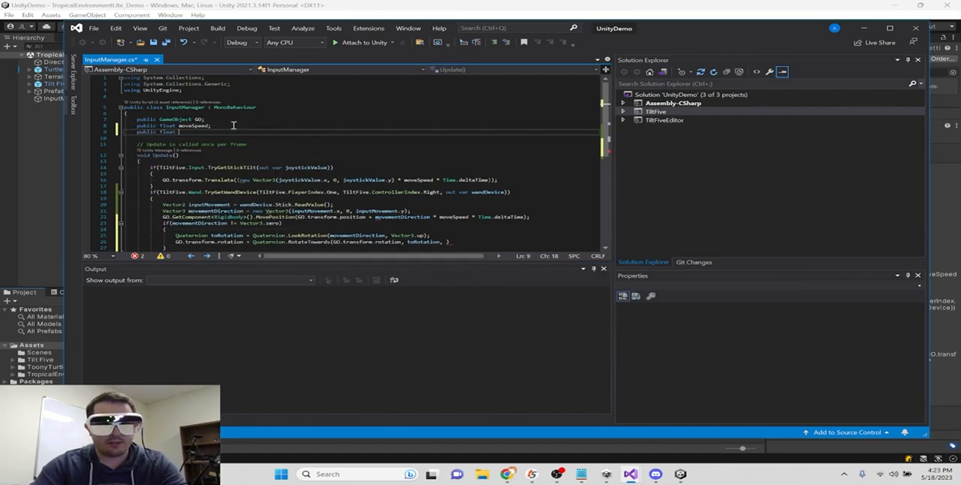
type("rotationSpeed;")
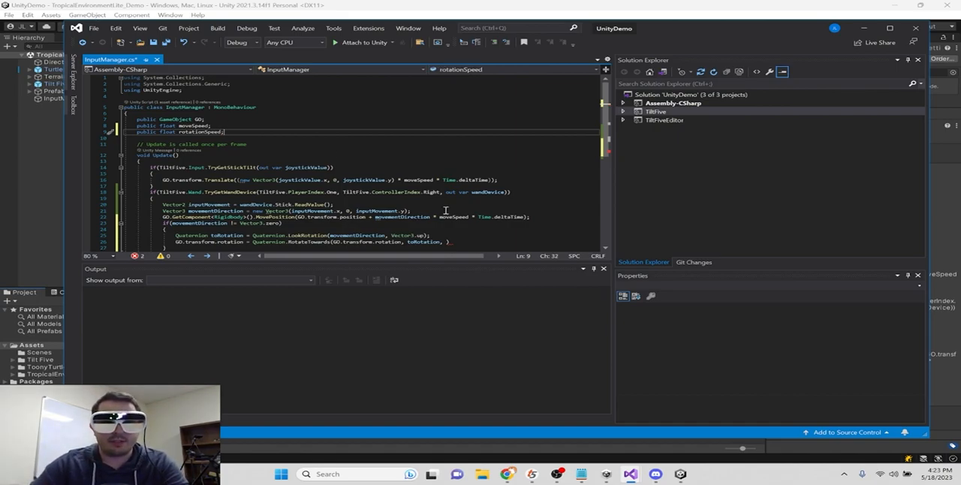
- Complete the RotateTowards call with rotationSpeed * Time.deltaTime as the third argument, close the statement and save the script
left_click(446, 243)
type("rotationSpeed ")
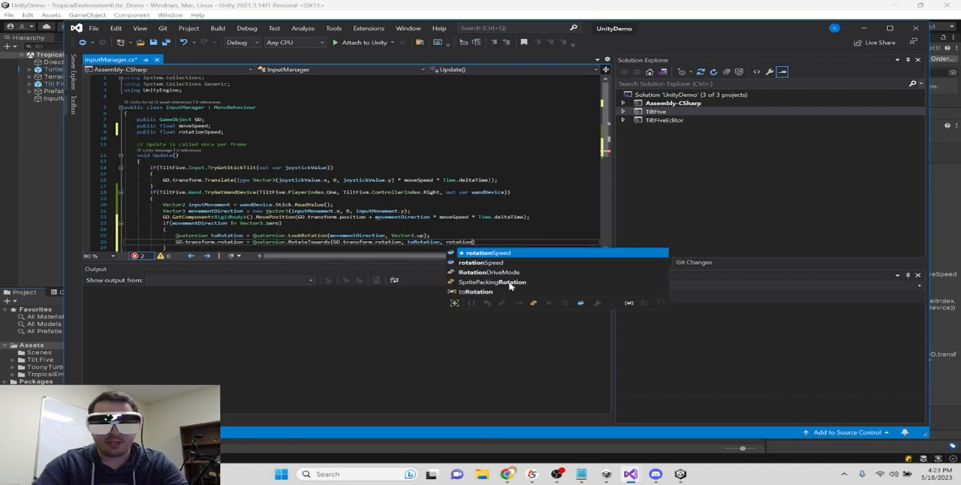
type("* Time.delta")
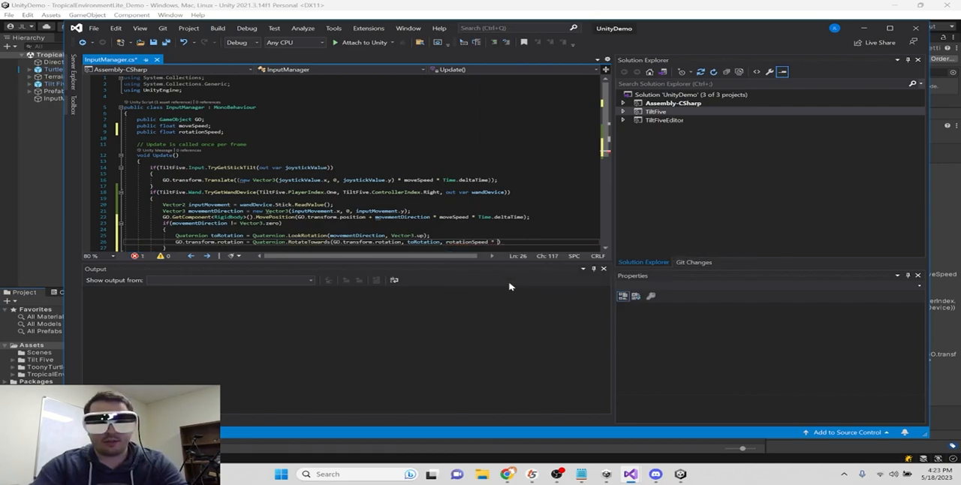
type("Time")
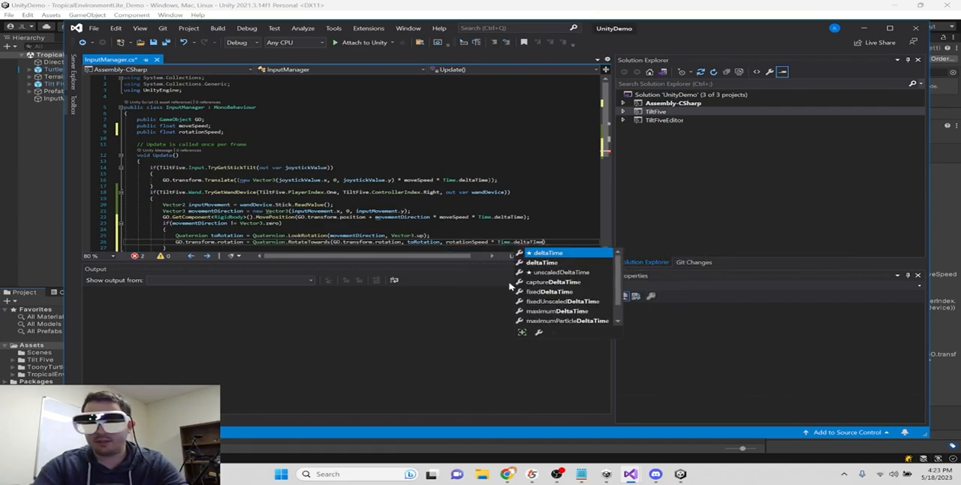
key("Right")
key("Left")
key("Left")
key("Left")
key("Left")
key("ctrl+s")
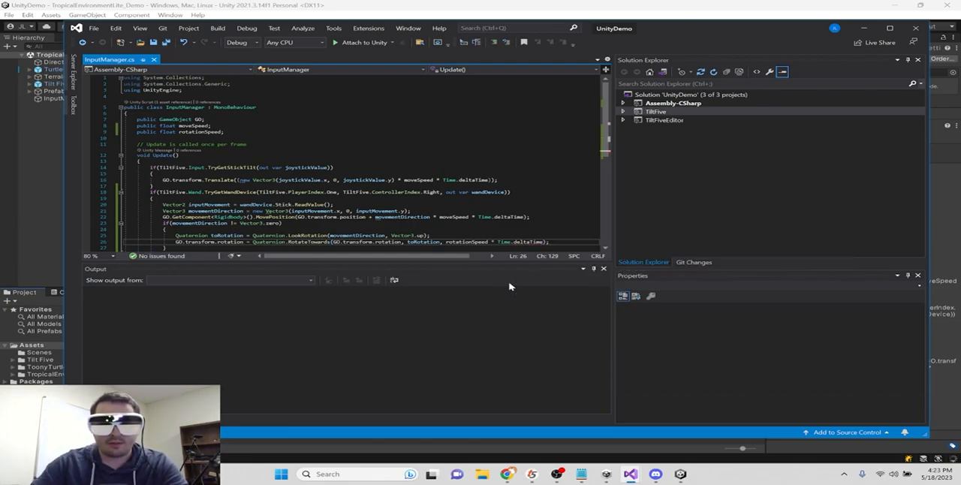
- Comment out the TryGetStickTilt if block in Update with /* and */, and save the script
scroll(374, 195, "down", 2)
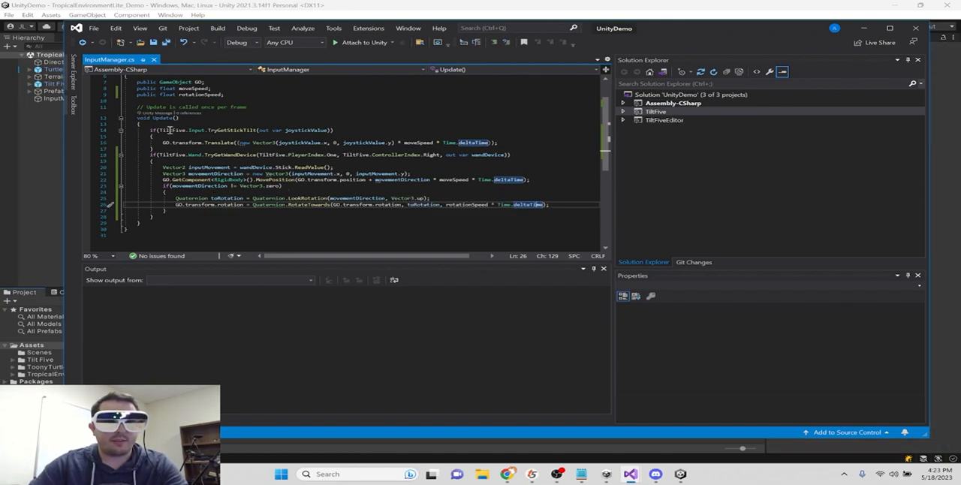
left_click(150, 129)
type("/*")
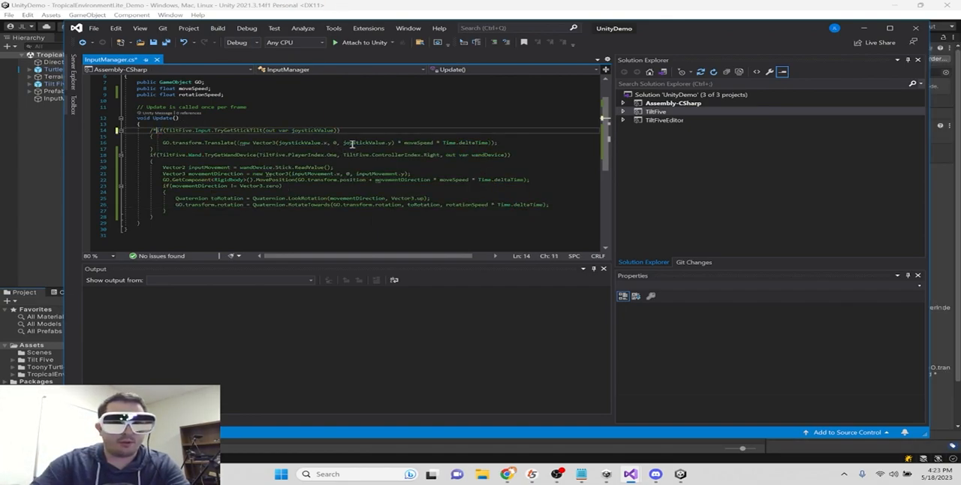
left_click(333, 148)
type("*/")
key("ctrl+s")
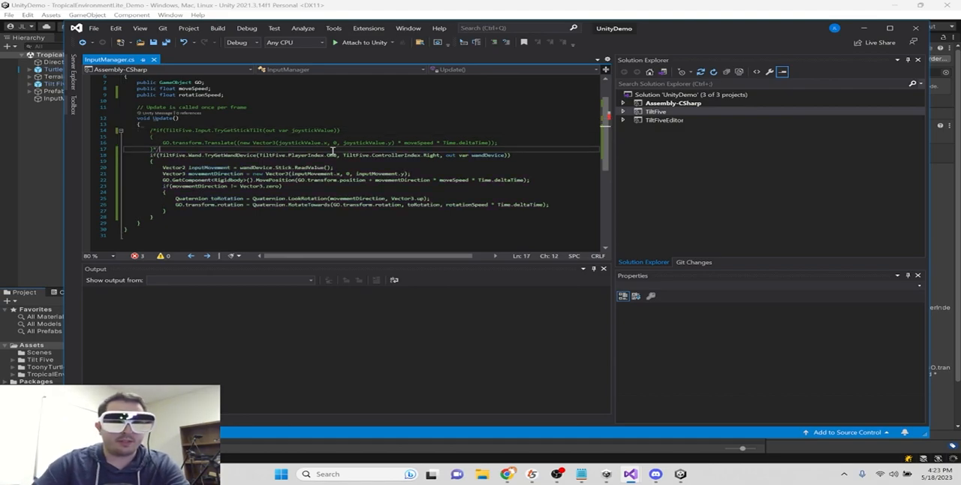
left_click_drag(170, 220, 325, 155)
left_click(237, 167)
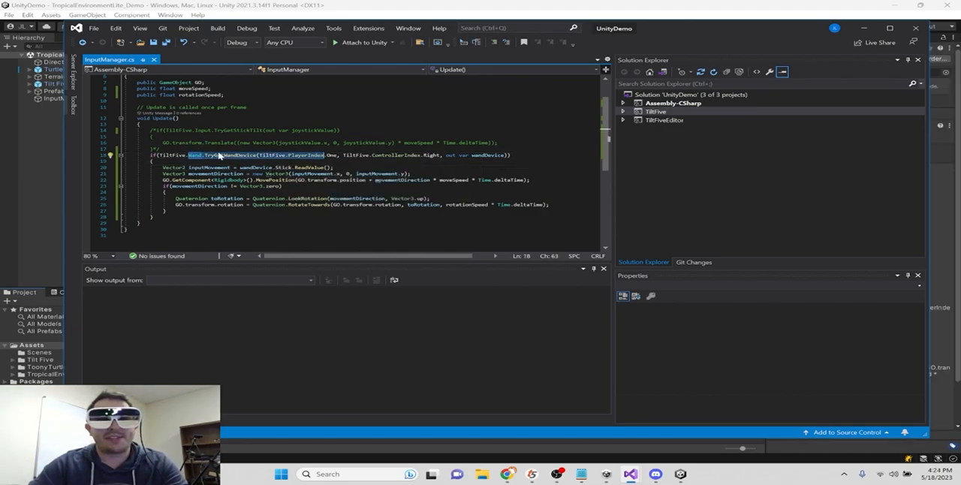
left_click_drag(201, 131, 228, 138)
- Switch to Unity, start play mode and set the InputManager object's Rotation Speed to 300
left_click(521, 6)
left_click(458, 27)
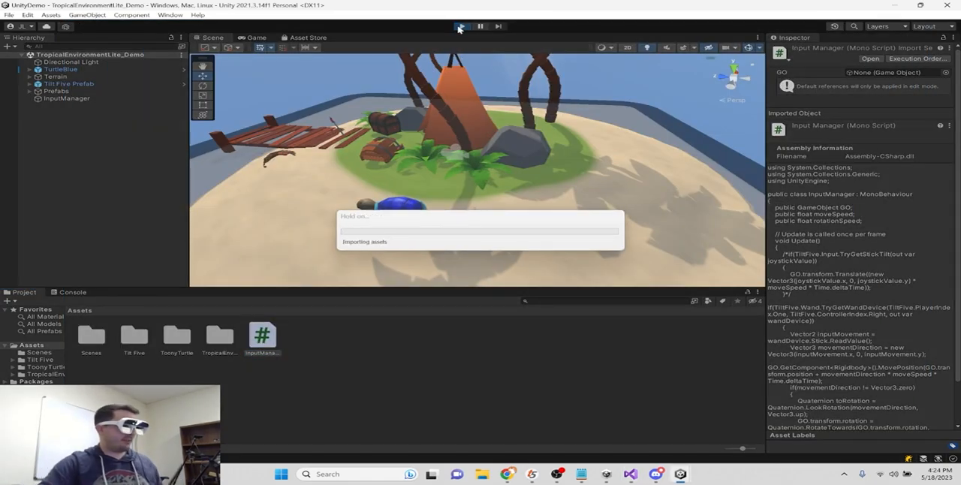
left_click(86, 99)
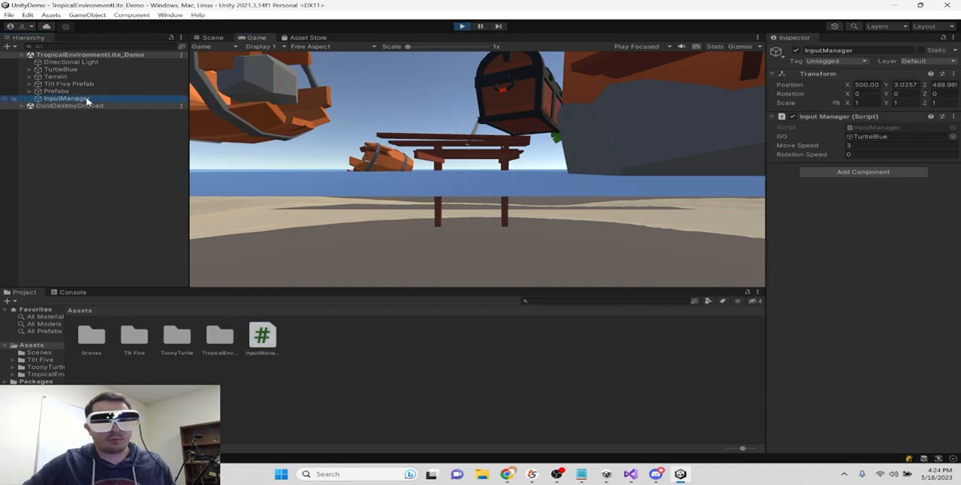
type("300")
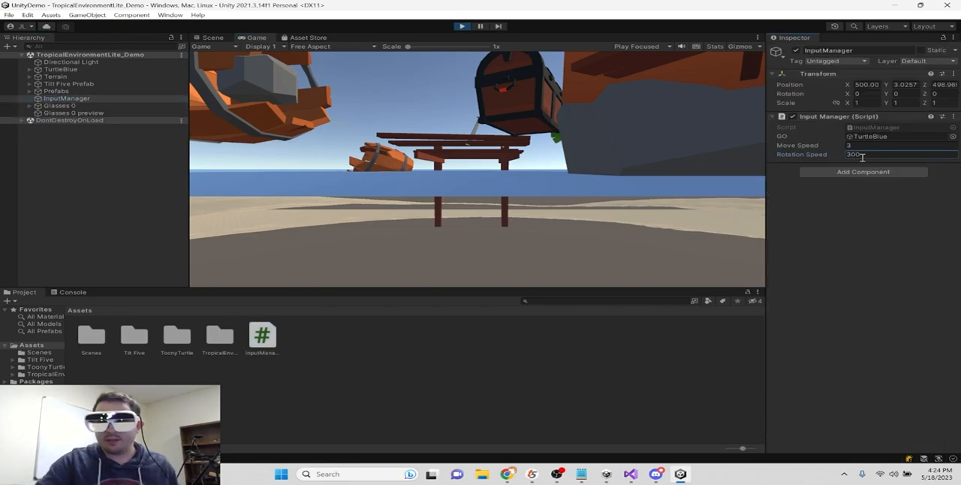
- Check the turtle's movement and turning in the Scene and Game views, and stop play mode
left_click(220, 40)
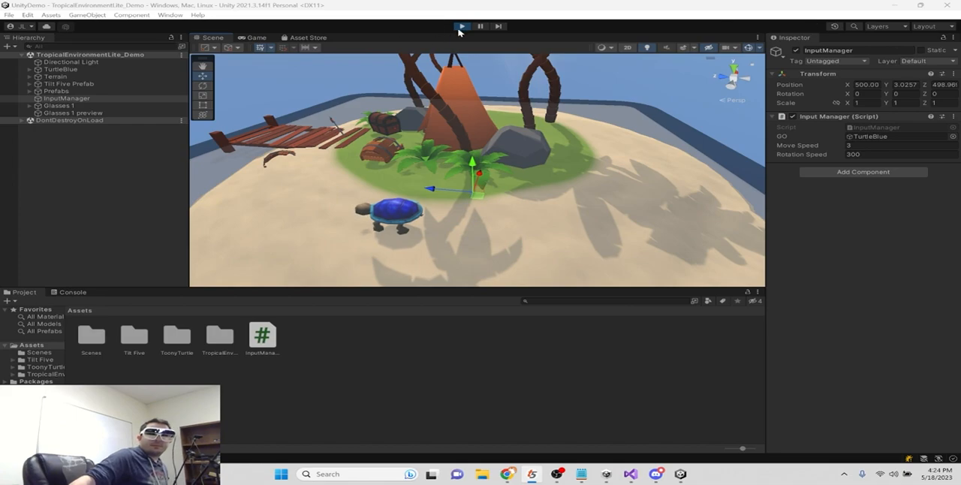
left_click(253, 37)
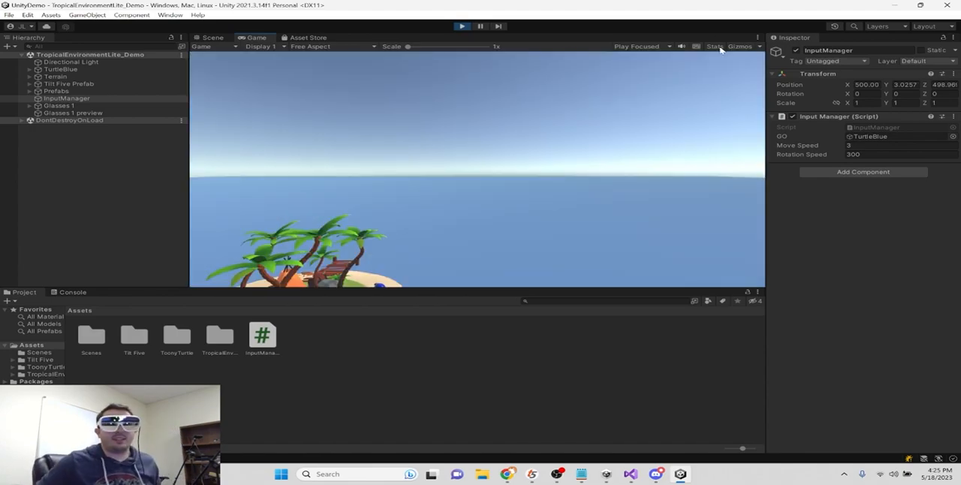
left_click(464, 26)
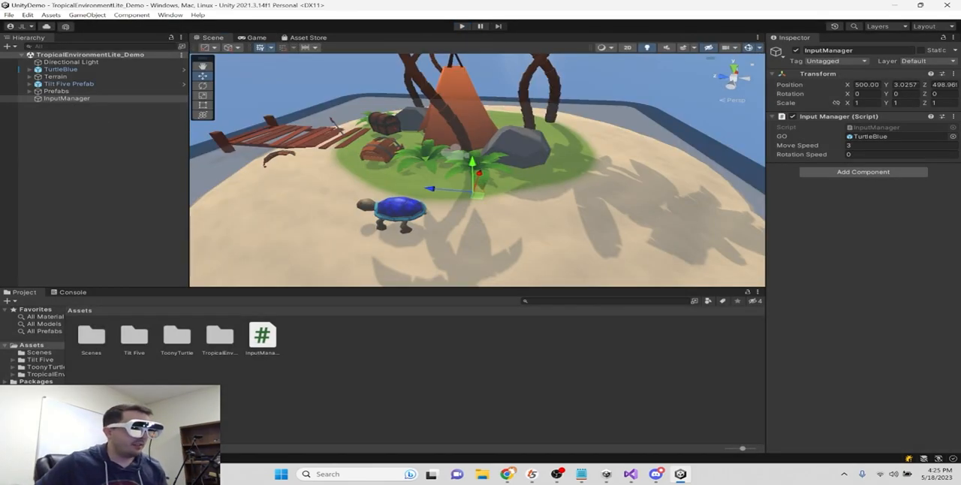
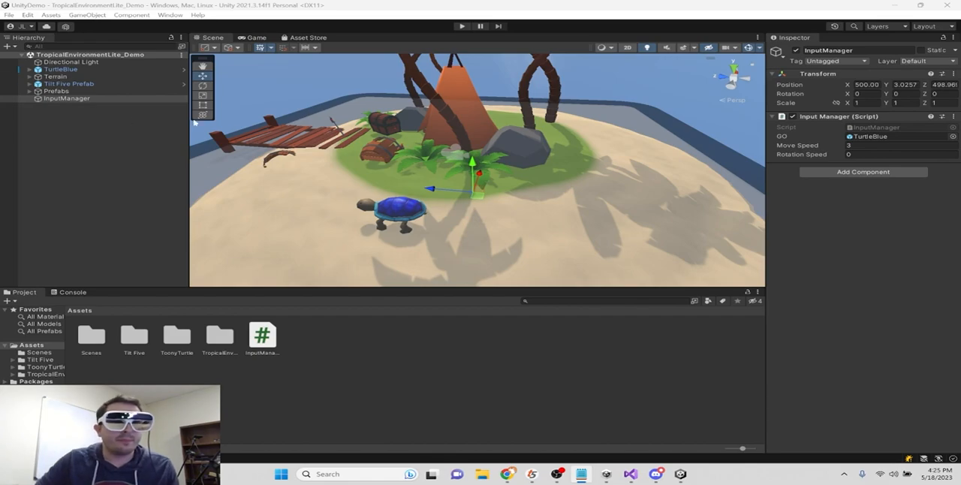
- Look over the whole island and game board in the Scene view, and start play mode
scroll(516, 189, "down", 4)
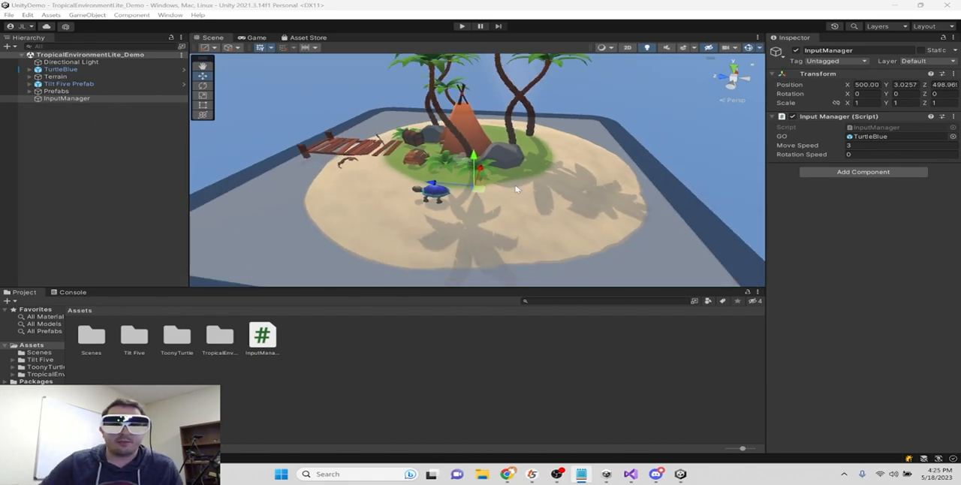
right_click_drag(516, 189, 485, 228)
middle_click_drag(594, 139, 488, 214)
right_click_drag(487, 213, 526, 180)
middle_click_drag(526, 180, 528, 197)
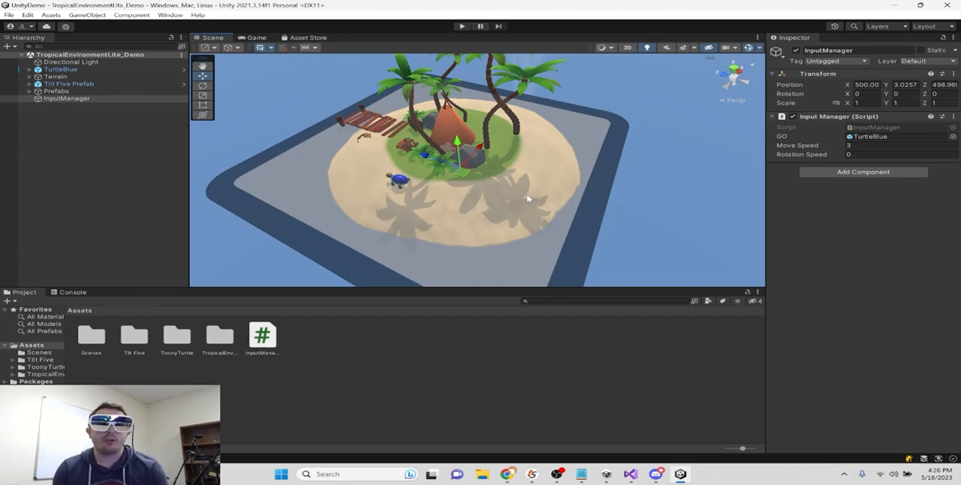
left_click(461, 26)
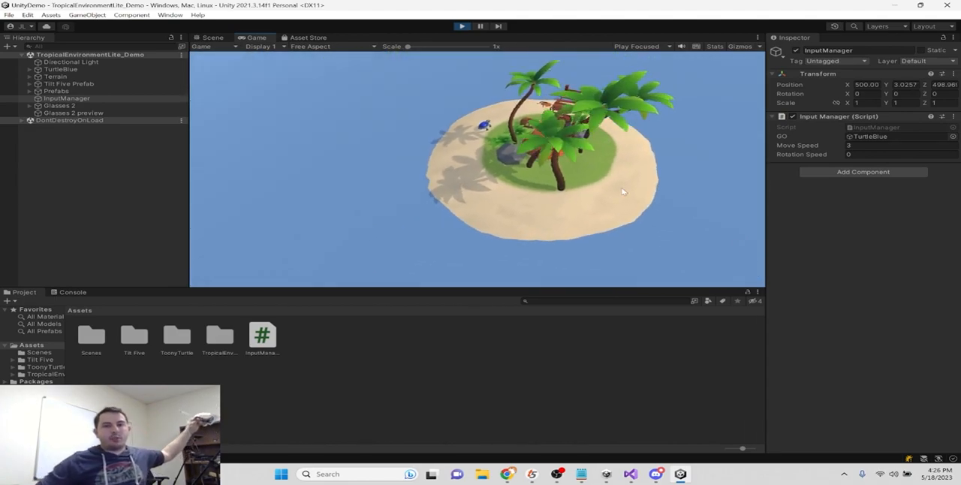
- Inspect the Left Eye Camera and Right Eye Camera under Glasses 2, and stop play mode
left_click(31, 106)
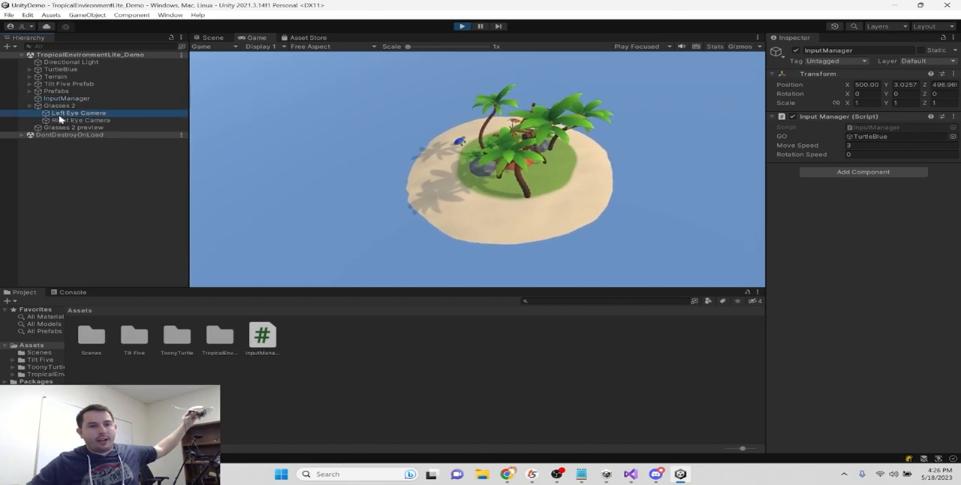
left_click(59, 115)
left_click(67, 128)
left_click(69, 121)
left_click(69, 114)
left_click(70, 106)
left_click(71, 113)
left_click(74, 121)
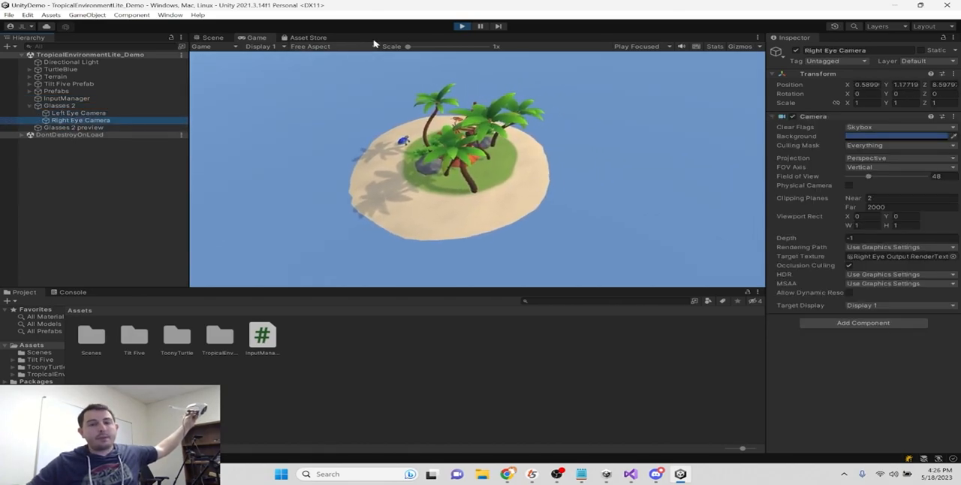
left_click(456, 28)
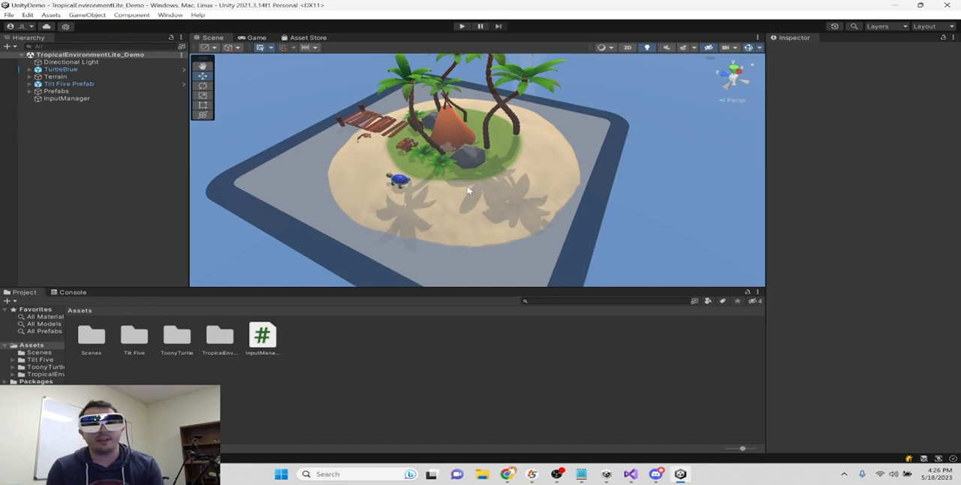
- Expand the Tilt Five Prefab and inspect its Tilt Five Game Board object
left_click(563, 264)
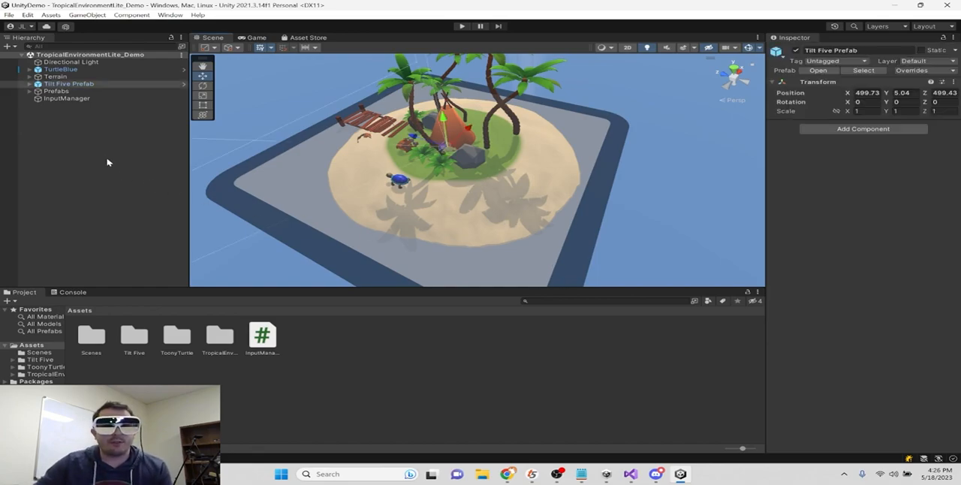
left_click(58, 84)
left_click(29, 84)
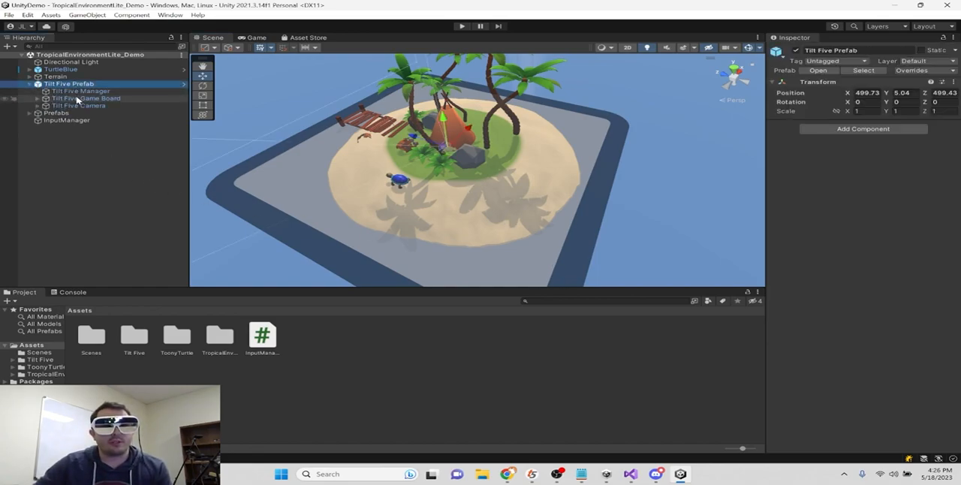
left_click(82, 98)
scroll(479, 178, "down", 3)
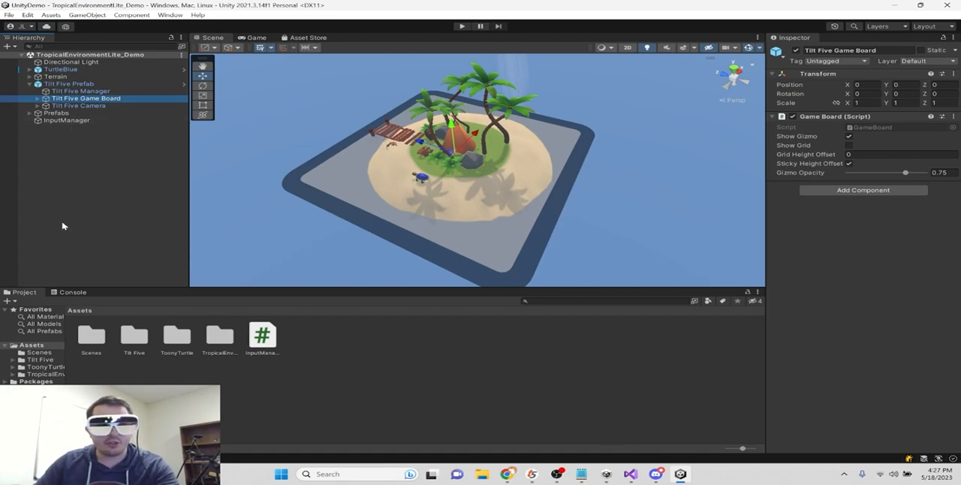
- Set the InputManager object's Rotation Speed to 300
left_click(82, 121)
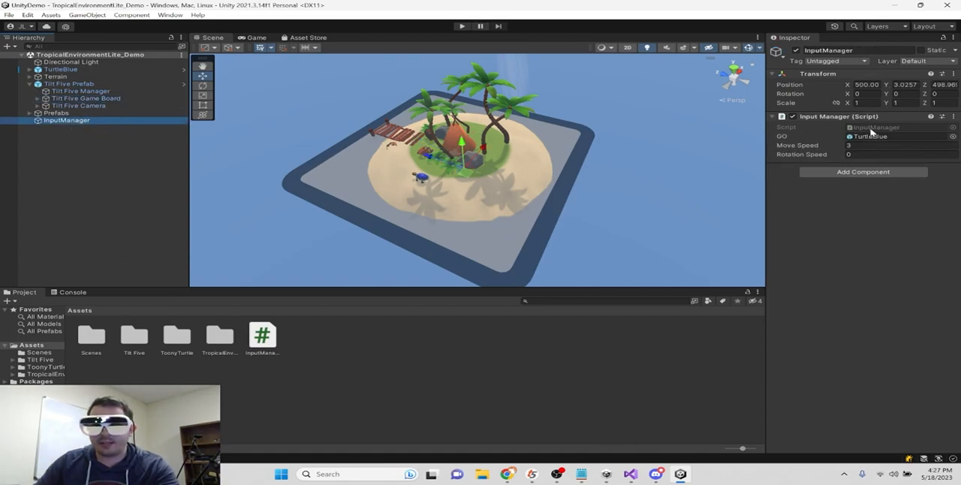
left_click(862, 154)
type("300")
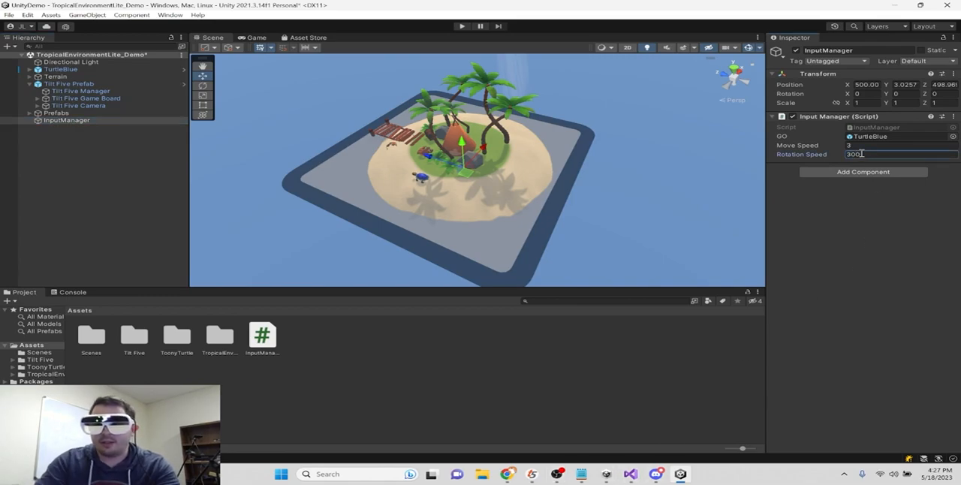
- Open the InputManager script and comment out the TryGetWandDevice if block in Update with /* and */
double_click(871, 127)
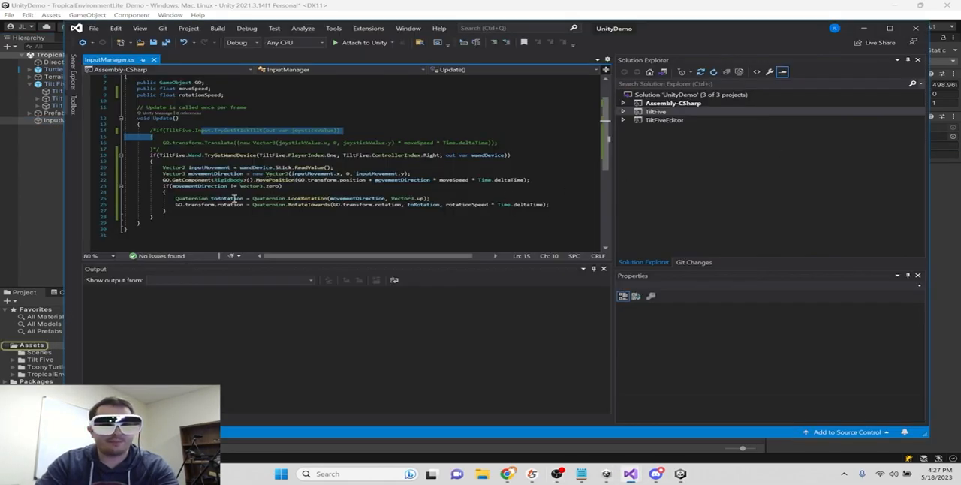
left_click(151, 155)
type("/")
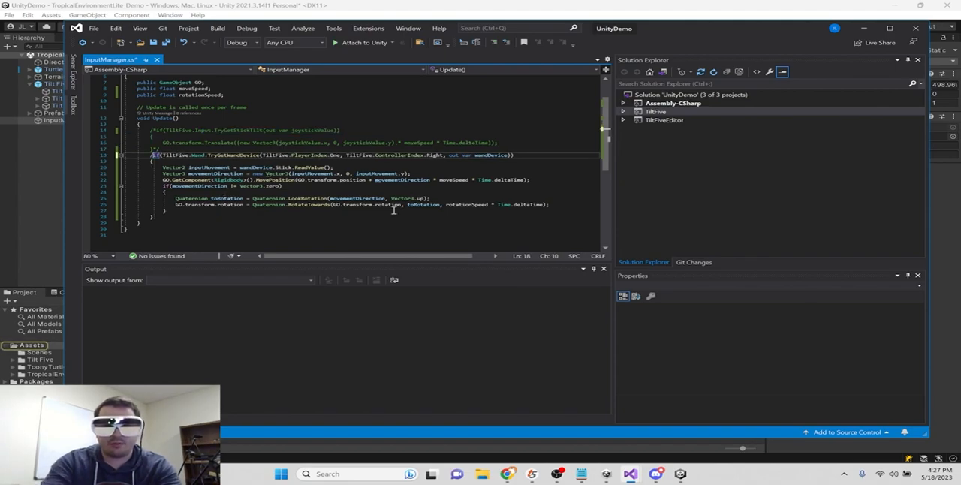
type("*")
left_click(279, 217)
type("*/")
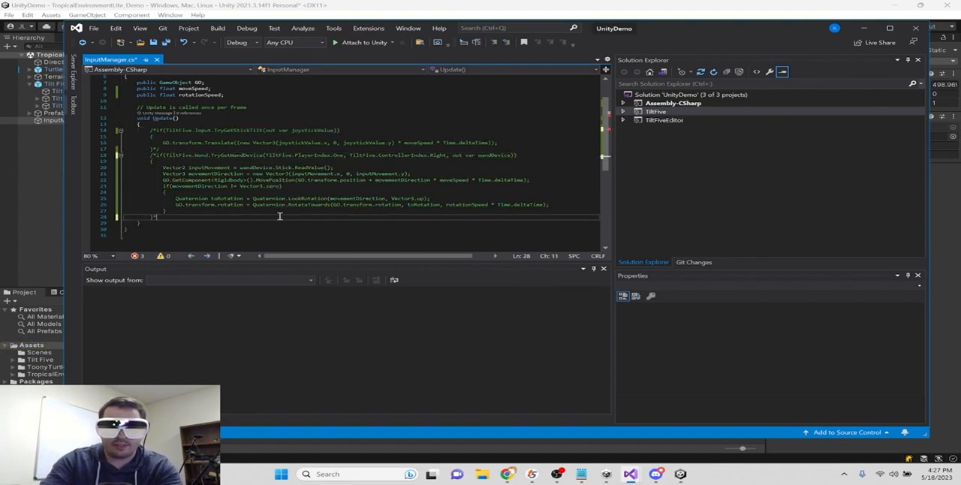
- Remove the comment marks around the TryGetStickTilt if block in Update and save the script
left_click(188, 150)
key("Up")
key("Up")
key("Up")
key("Up")
key("Down")
key("Right")
key("BackSpace")
key("BackSpace")
key("ctrl+s")
- Review the TryGetStickTilt condition and the GO.transform.Translate line inside its block
left_click_drag(188, 130, 376, 132)
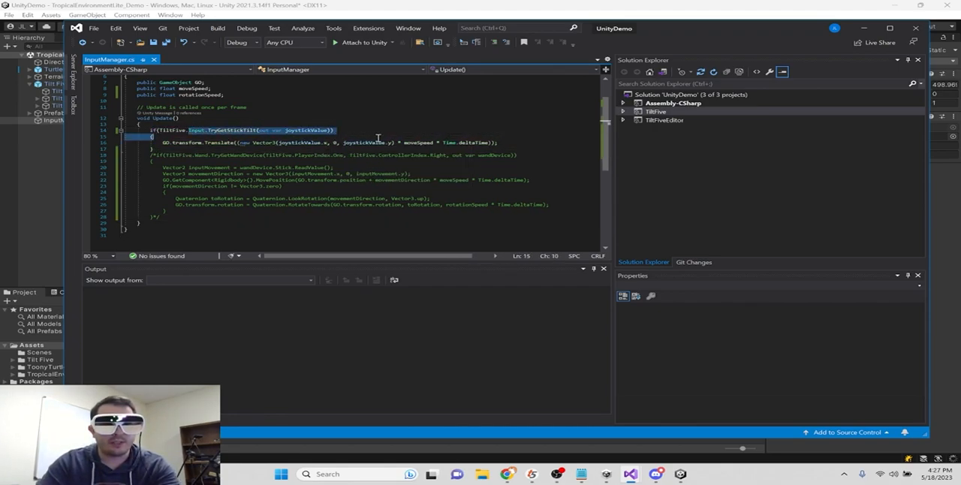
left_click(339, 143)
left_click_drag(498, 143, 217, 142)
double_click(188, 143)
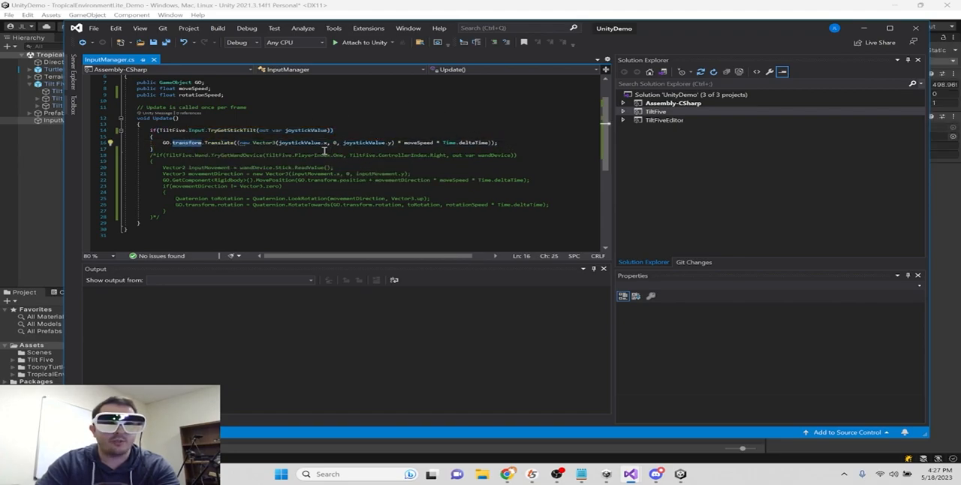
- Switch to Unity, assign the Tilt Five Game Board to the InputManager object's GO field and save the scene
left_click(296, 6)
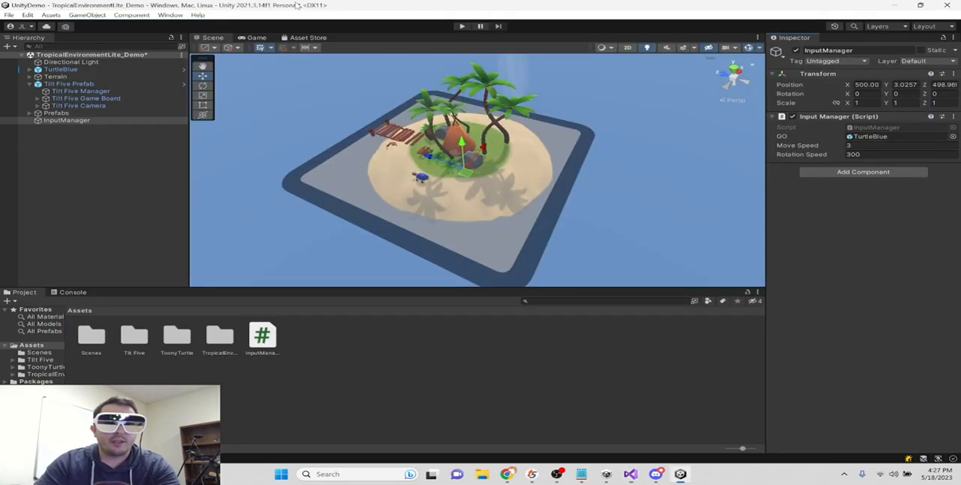
left_click(66, 120)
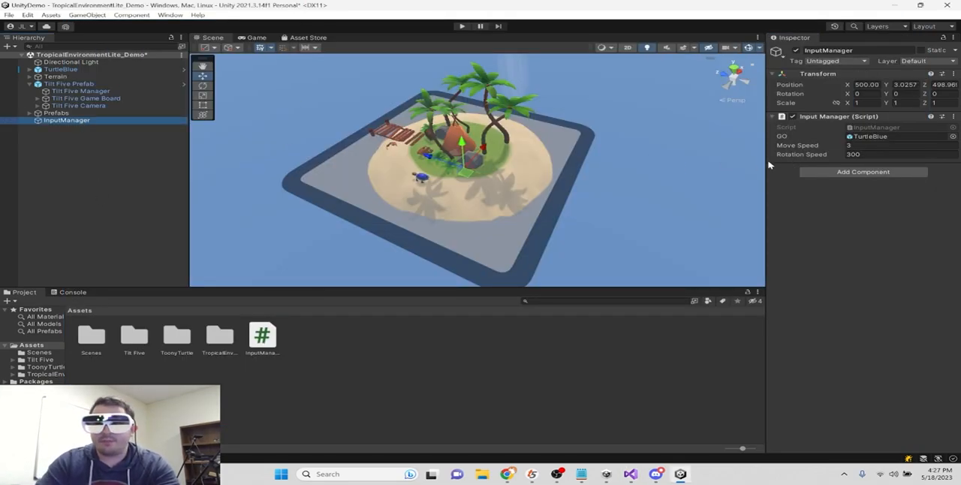
left_click_drag(86, 98, 886, 137)
key("ctrl+s")
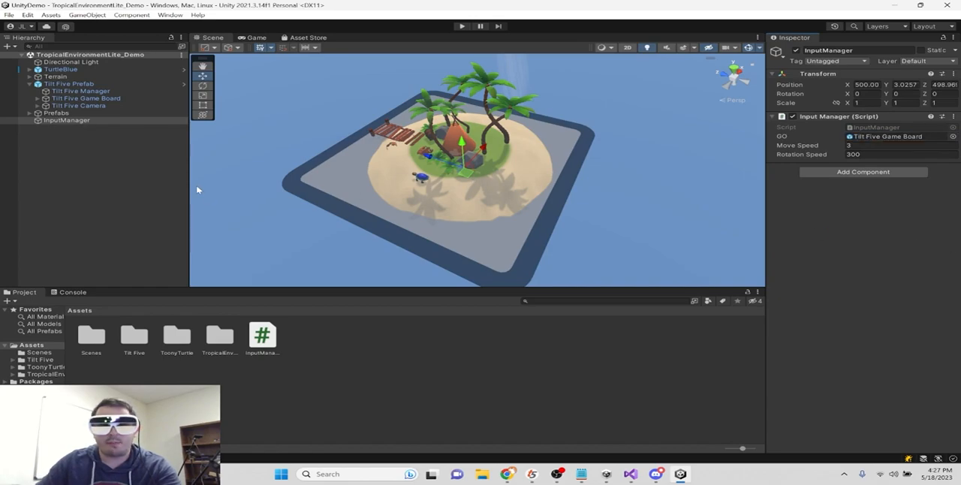
- Check player 1's Gameboard setting on the Tilt Five Manager, and select the Tilt Five Game Board object
left_click(140, 158)
left_click(82, 92)
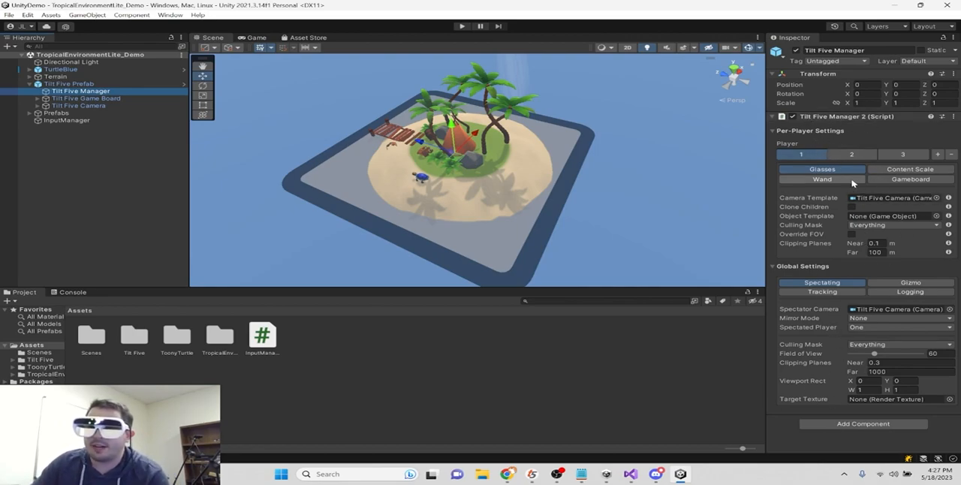
left_click(921, 181)
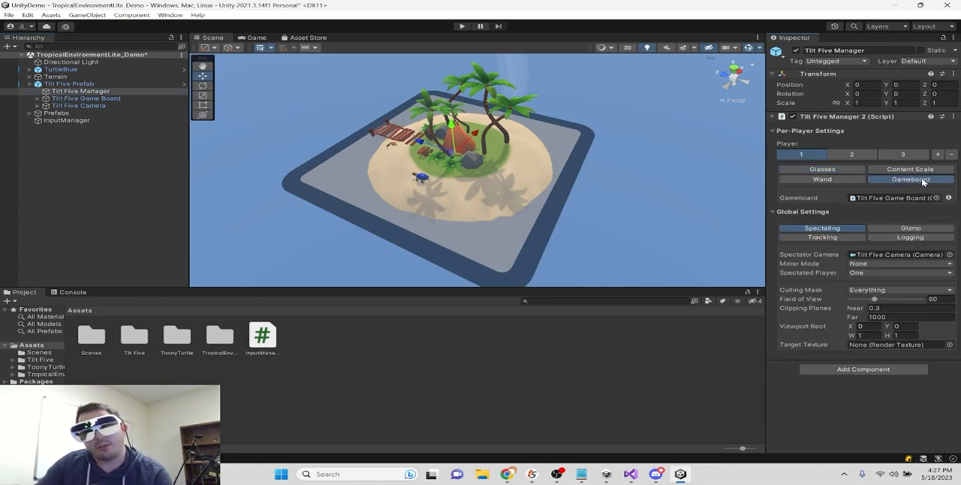
left_click(897, 199)
left_click(84, 97)
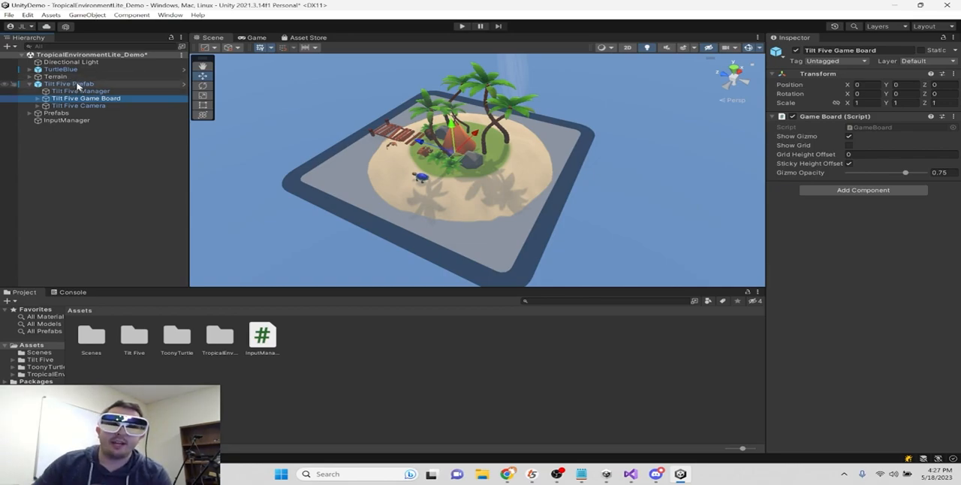
left_click(75, 84)
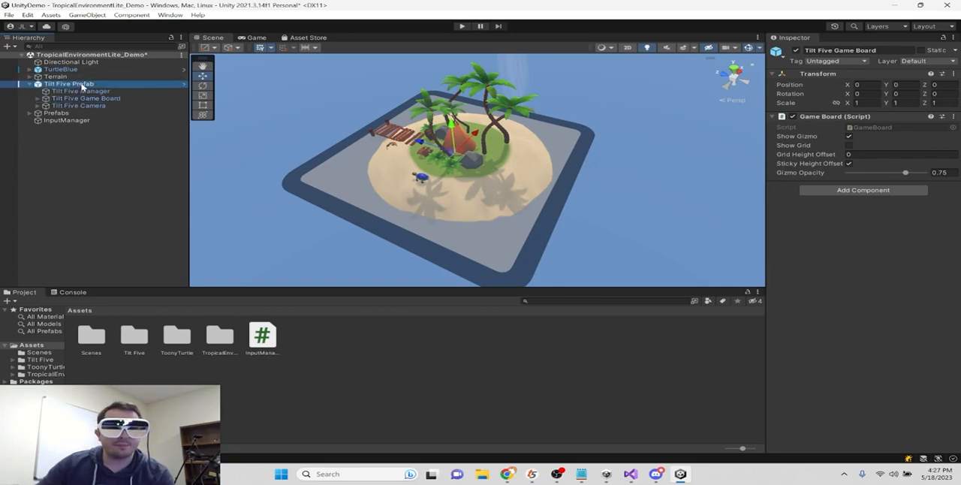
left_click(86, 98)
- Test moving the game board in play mode, stop play mode and save the scene
left_click(461, 26)
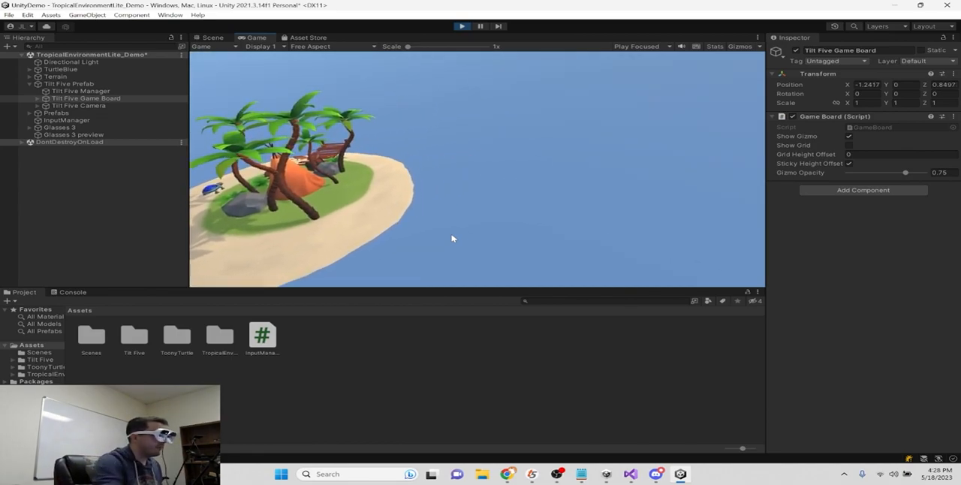
left_click(464, 27)
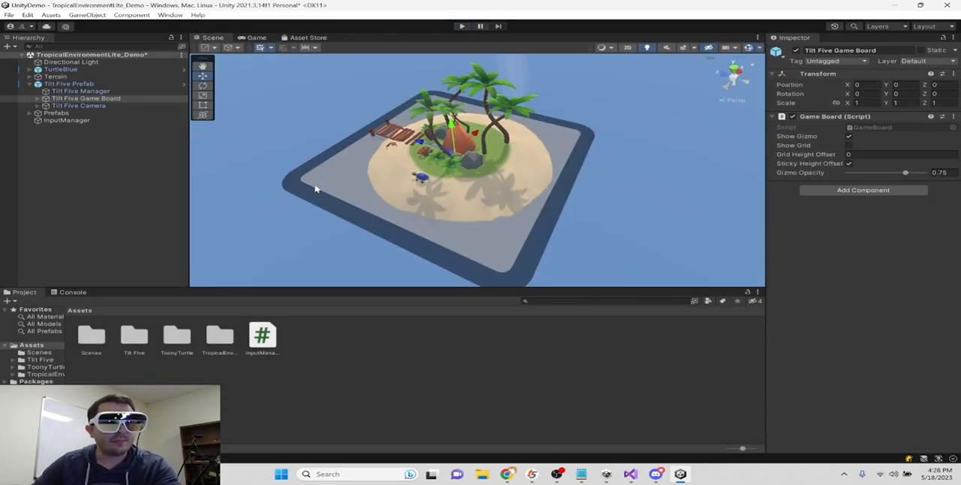
left_click(107, 211)
key("ctrl+s")
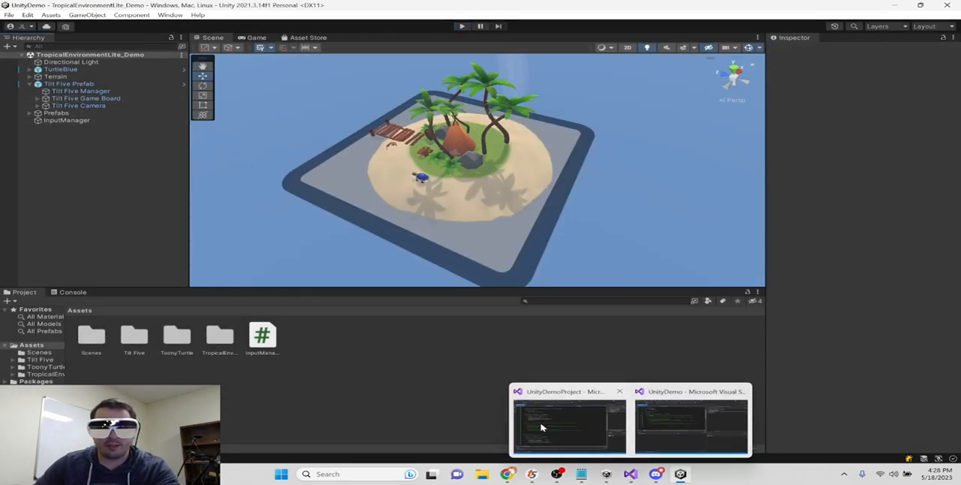
- Switch to the InputManager script in Visual Studio and begin an if statement on TiltFive.Input below the TryGetStickTilt block
mouse_move(636, 472)
left_click(610, 427)
left_click(402, 164)
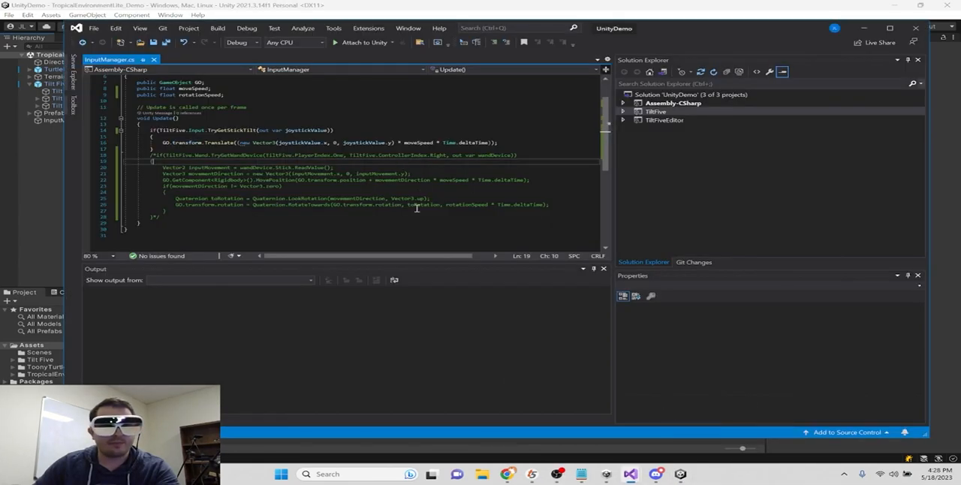
left_click(195, 150)
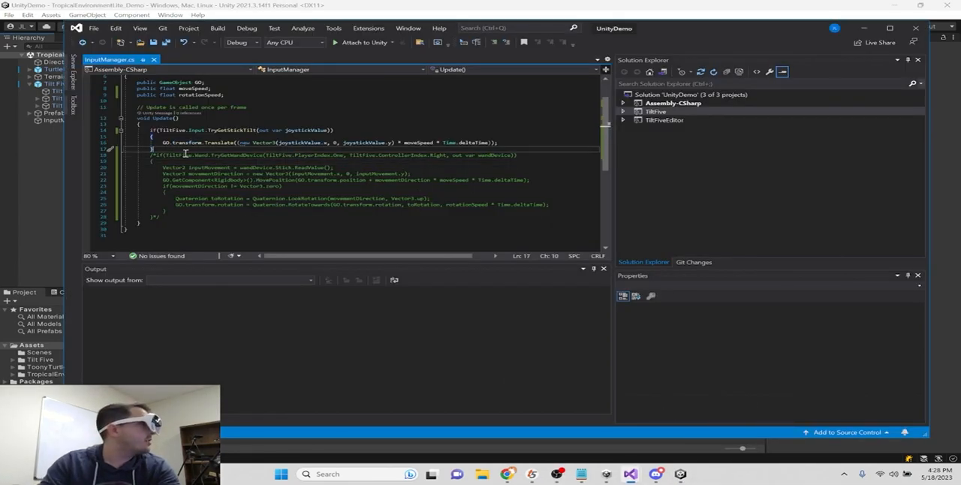
key("Return")
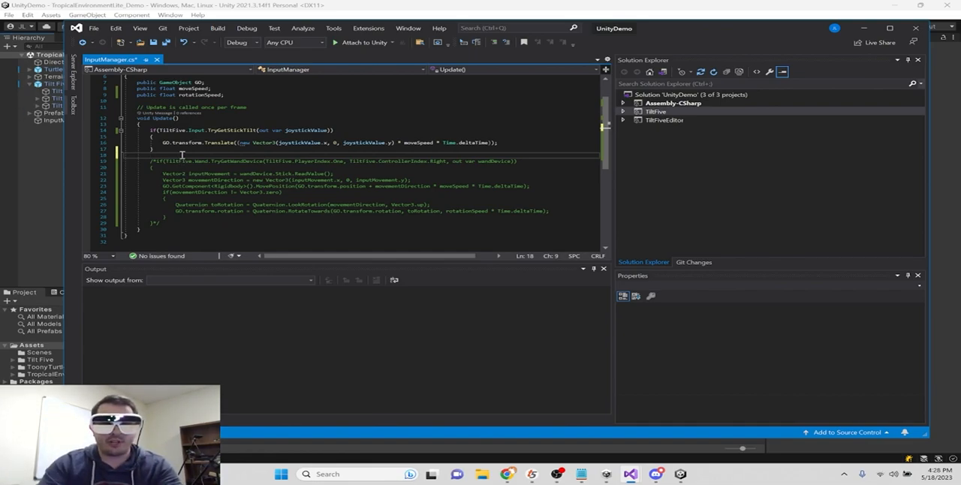
type("if")
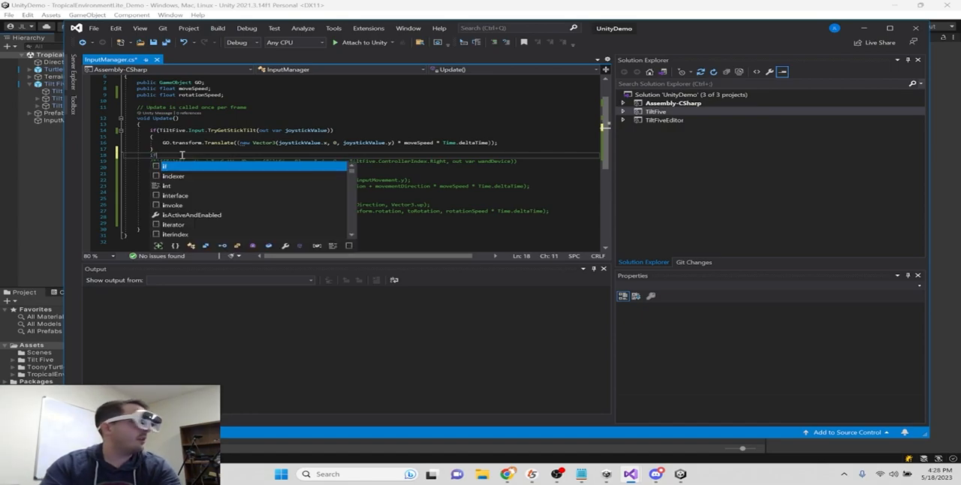
type("(TiltFive.Input.")
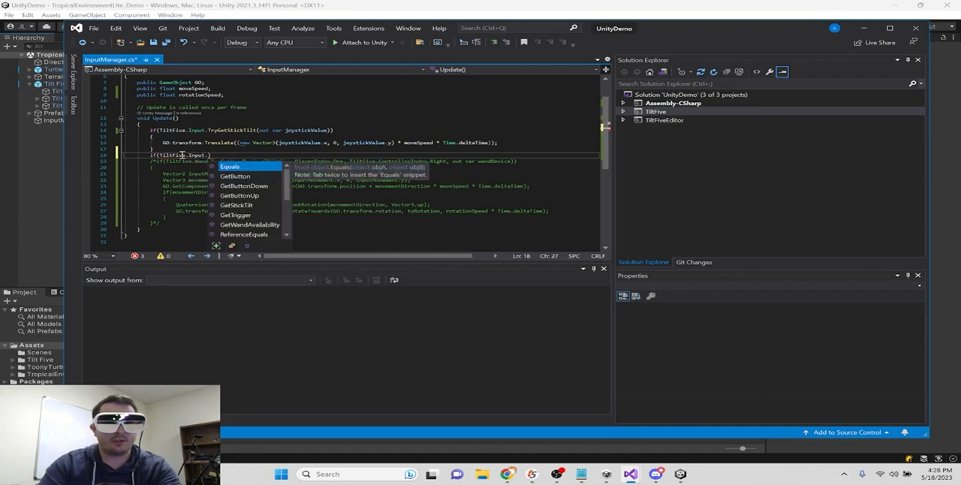
type("TryGet")
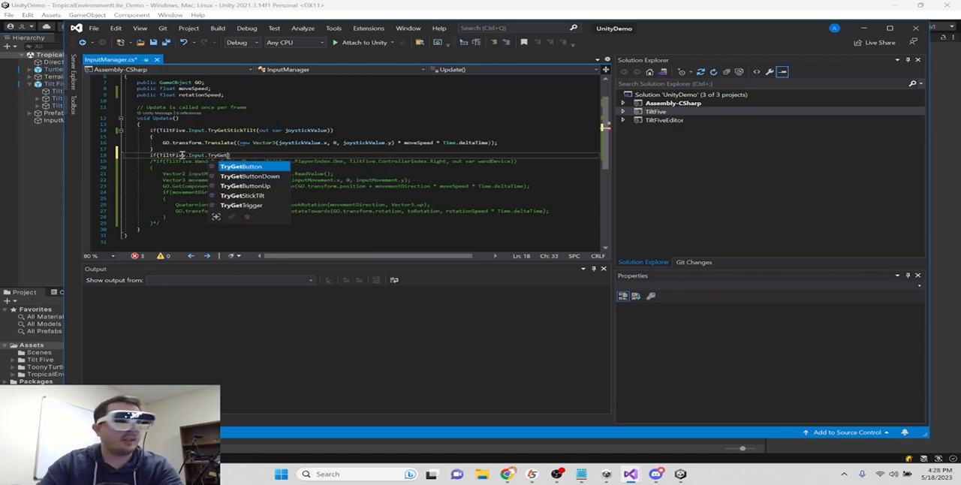
- Add a TryGetButton() call to the new if condition
key("Tab")
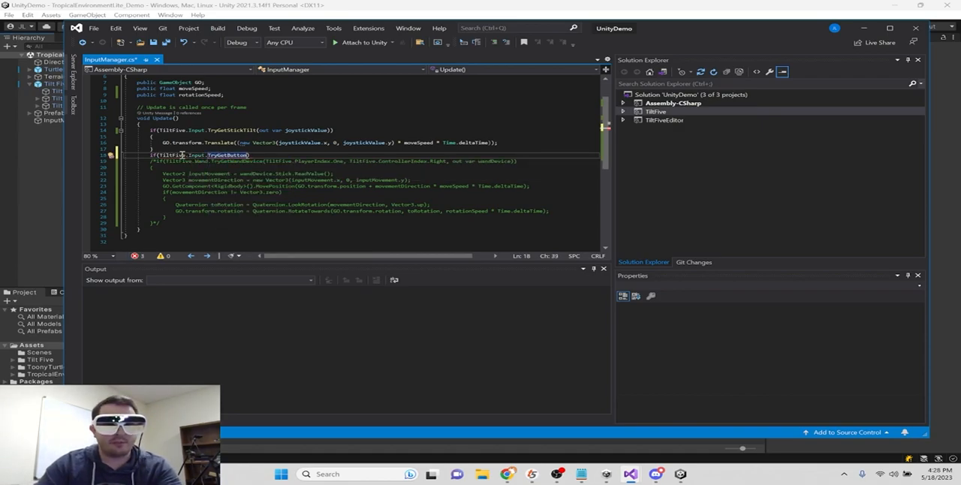
type("(")
- Try the TryGetButtonDown and TryGetButtonUp variants in the condition, and return to TryGetButton()
key("Left")
type("DOW")
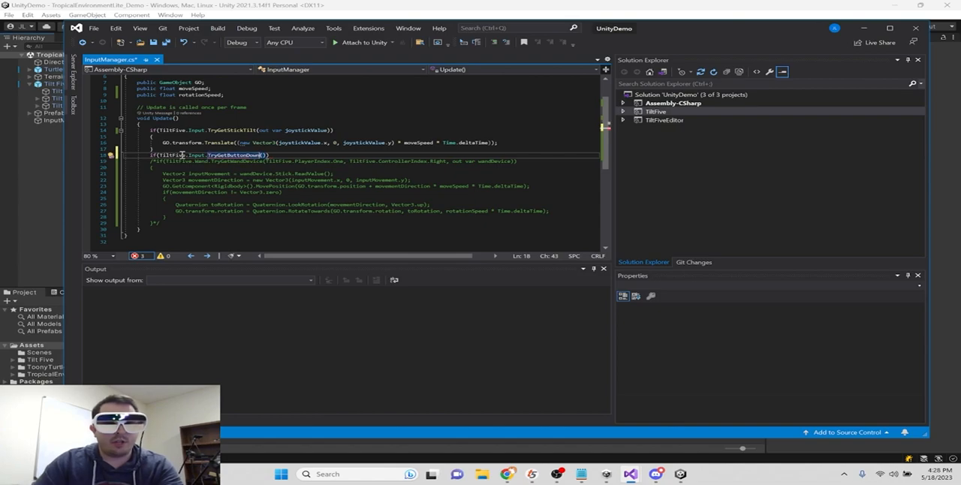
key("BackSpace")
key("BackSpace")
type("(")
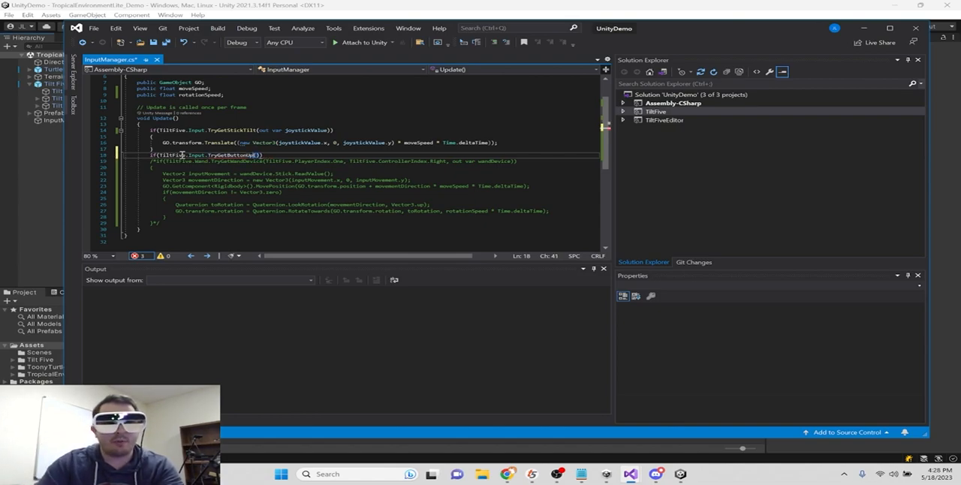
key("BackSpace")
key("Right")
type(")")
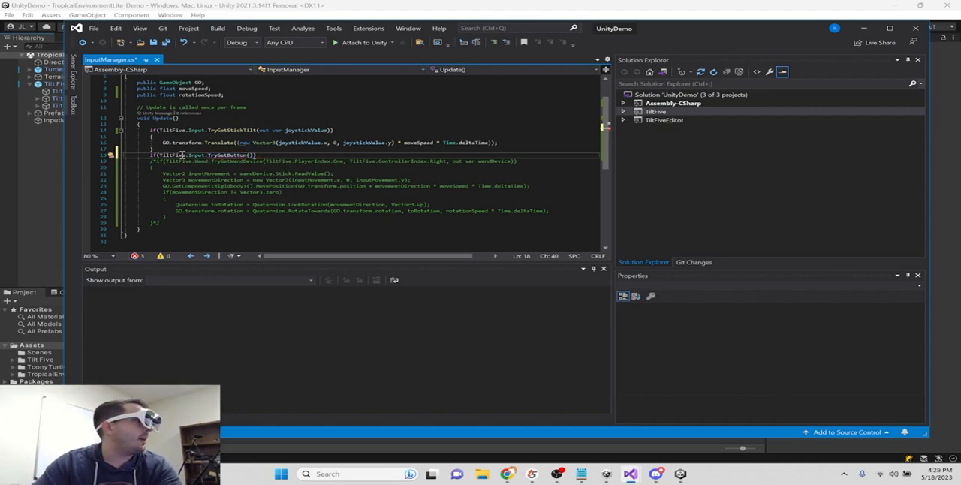
type("Tilt")
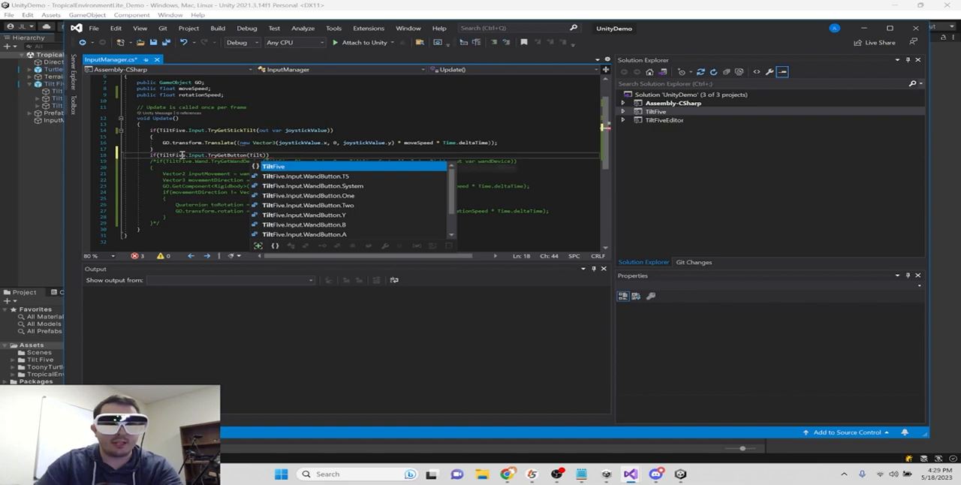
- Complete the TryGetButton call with the arguments TiltFive.Input.WandButton.One and out var button1Pressed
key("Tab")
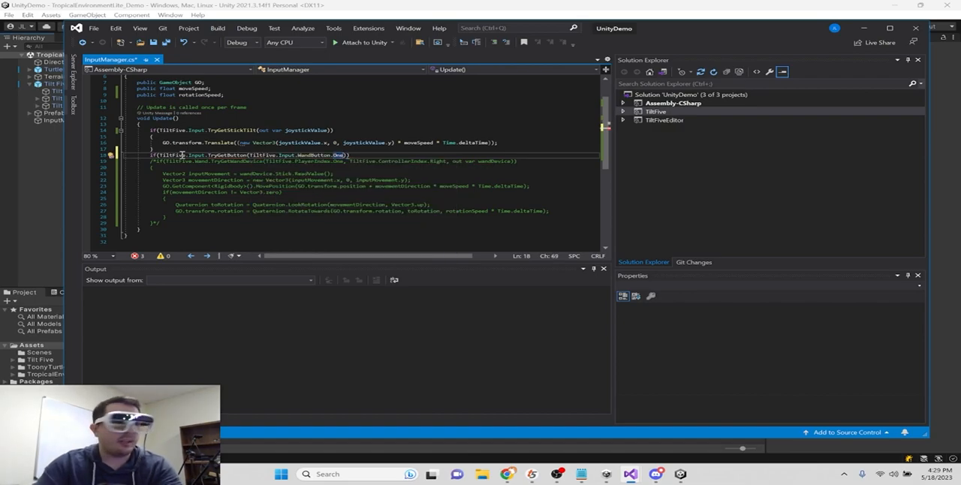
type(", out var")
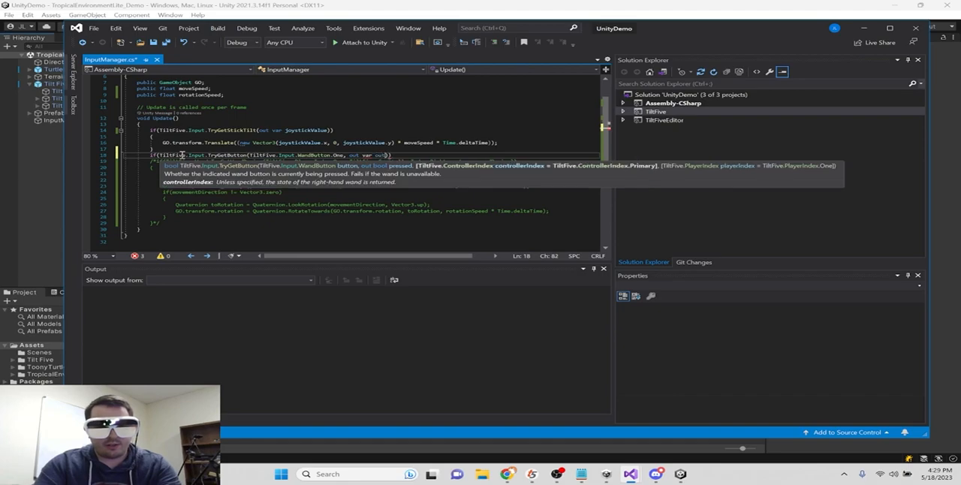
type(" button1Pressed)")
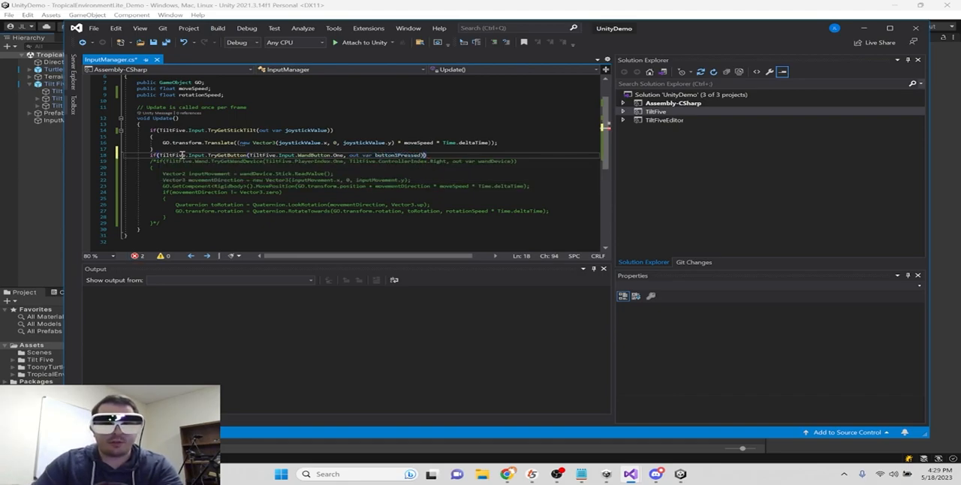
key("Right")
key("shift+Left")
key("shift+Left")
key("shift+Left")
key("shift+Left")
key("shift+Left")
key("shift+Left")
key("shift+Left")
key("shift+Left")
key("shift+Left")
key("shift+Left")
key("shift+Left")
key("shift+Left")
key("shift+Left")
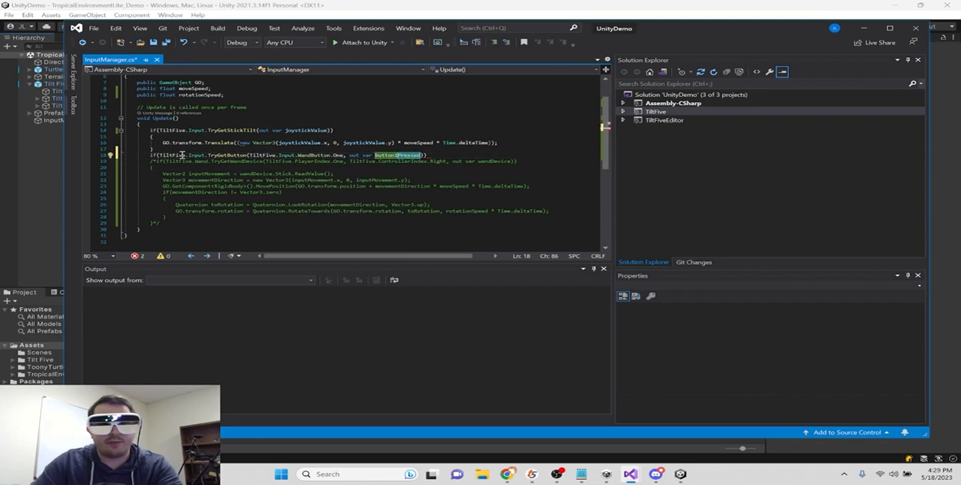
- Give the TryGetButton statement a body containing an empty if (button1Pressed) block
key("End")
key("Return")
type("{")
key("Return")
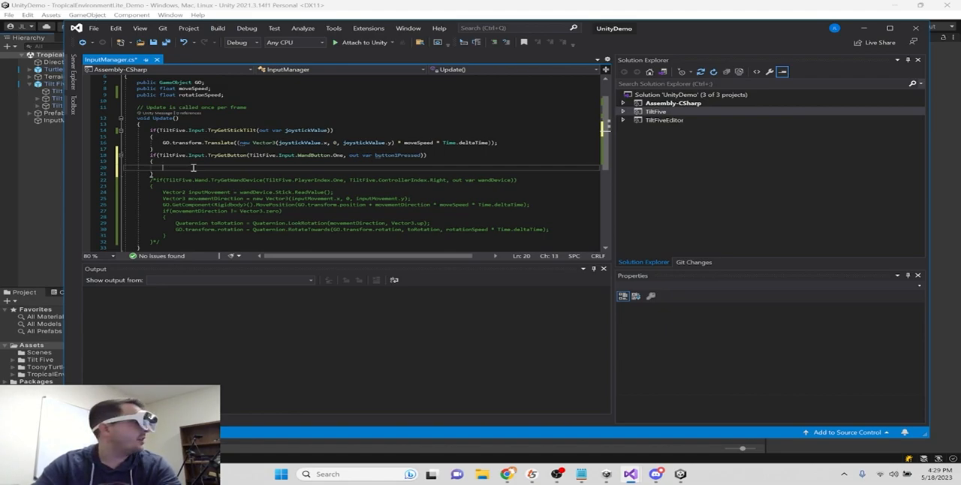
type("if(button1Pressed) {")
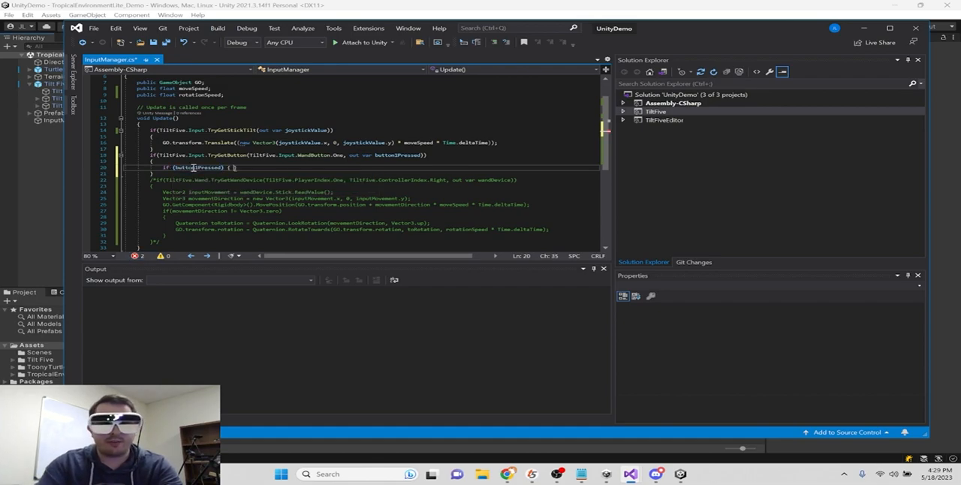
key("Return")
type("{")
key("Return")
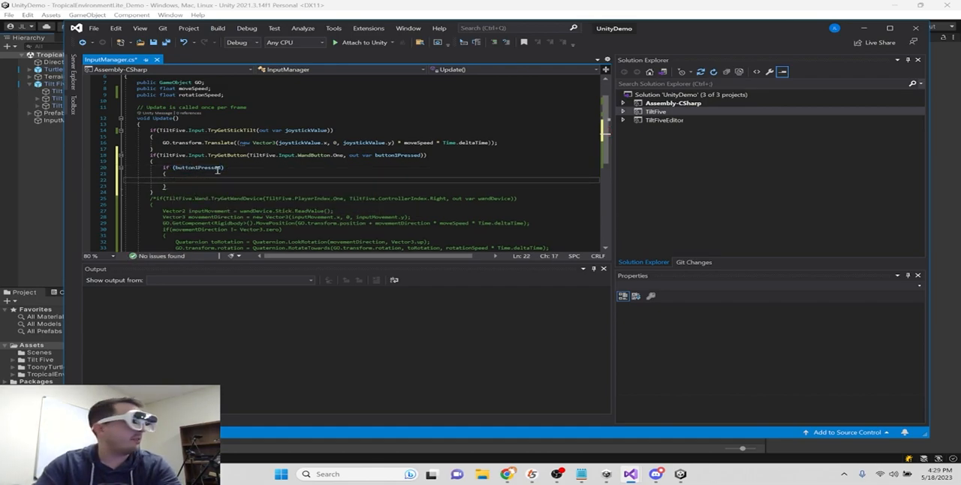
- Inside the button1Pressed block, add GO.transform.localScale *= 0.95f; and save the script
type("GO.tr")
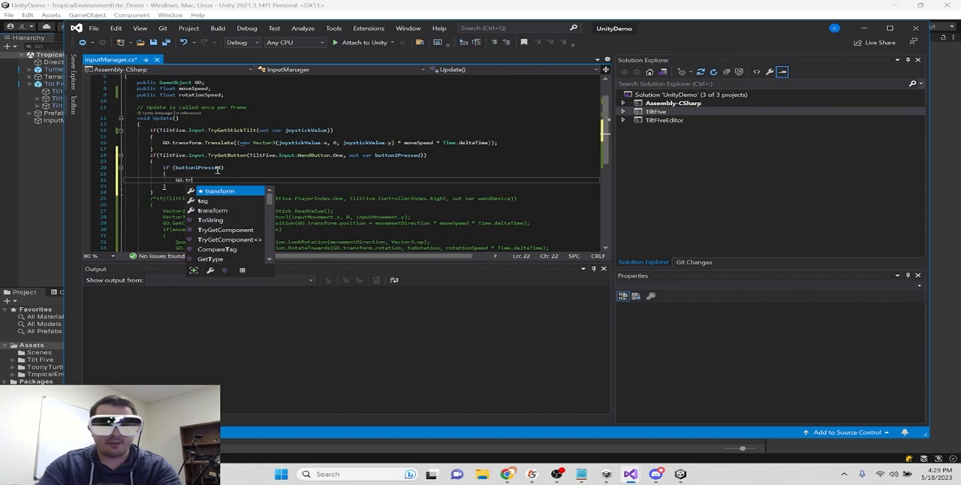
type("ansform.localPositi")
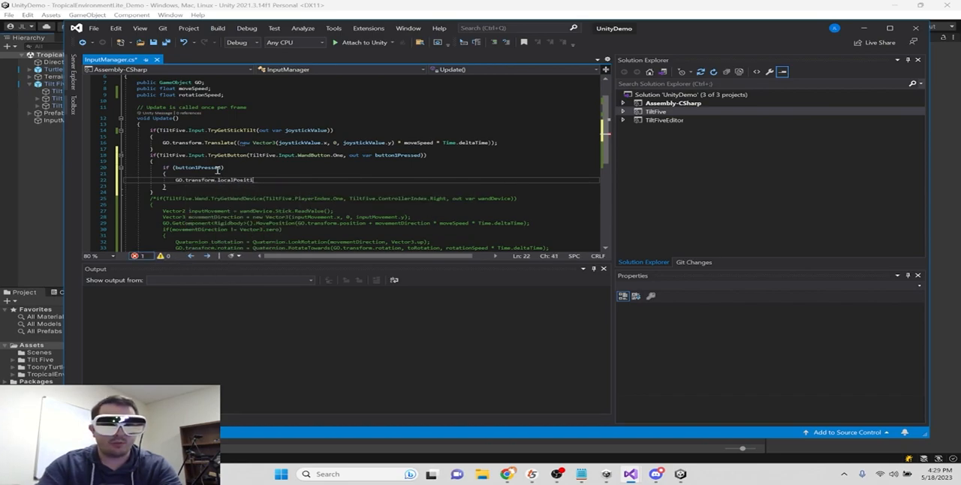
type(" *")
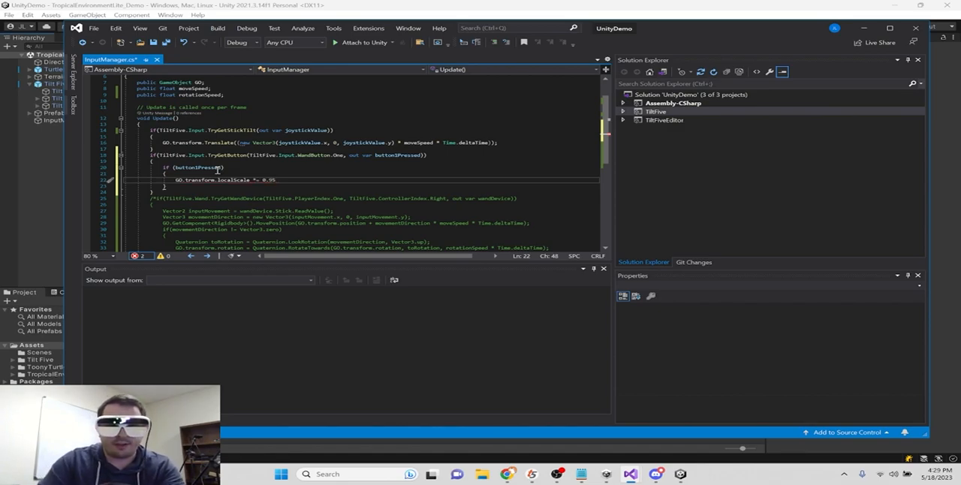
type(";")
key("ctrl+s")
- Duplicate the whole TryGetButton block directly below itself and set the copy's scale factor to 1.05f
left_click_drag(159, 193, 150, 159)
key("ctrl+c")
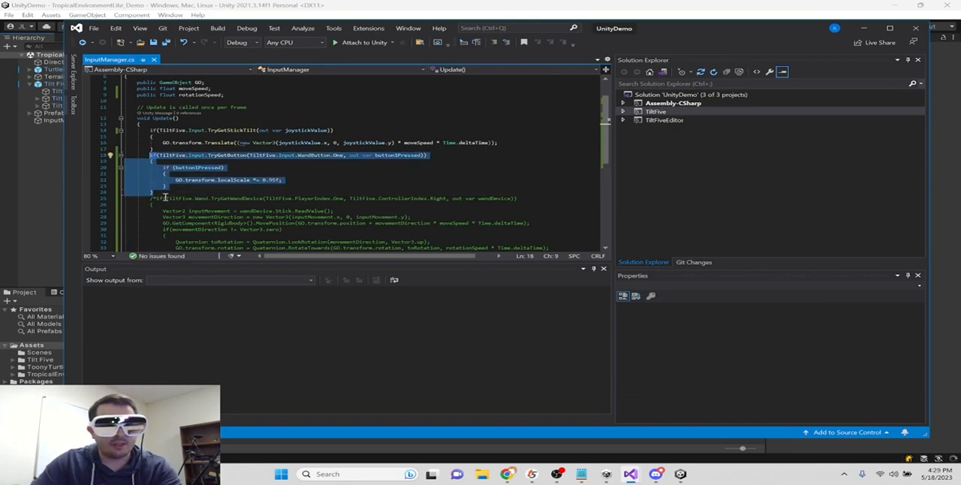
left_click(162, 193)
key("Return")
key("ctrl+v")
left_click(263, 223)
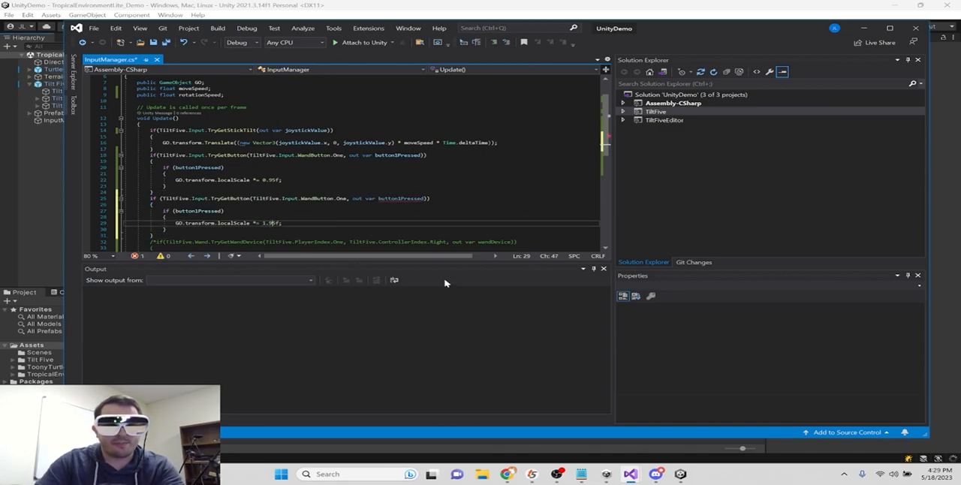
- In the copied TryGetButton call, change the output variable to button2Pressed and the wand button to Two
left_click(423, 199)
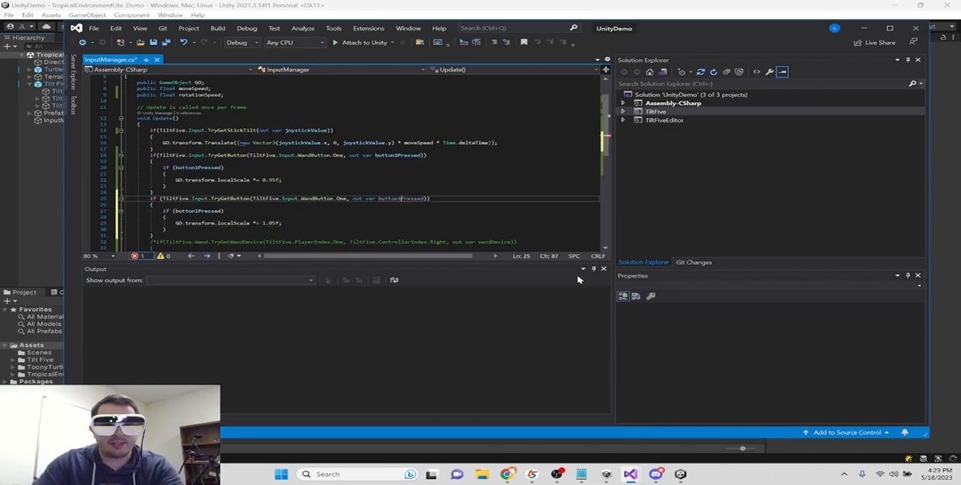
double_click(340, 199)
type("Two")
left_click(317, 200)
double_click(332, 200)
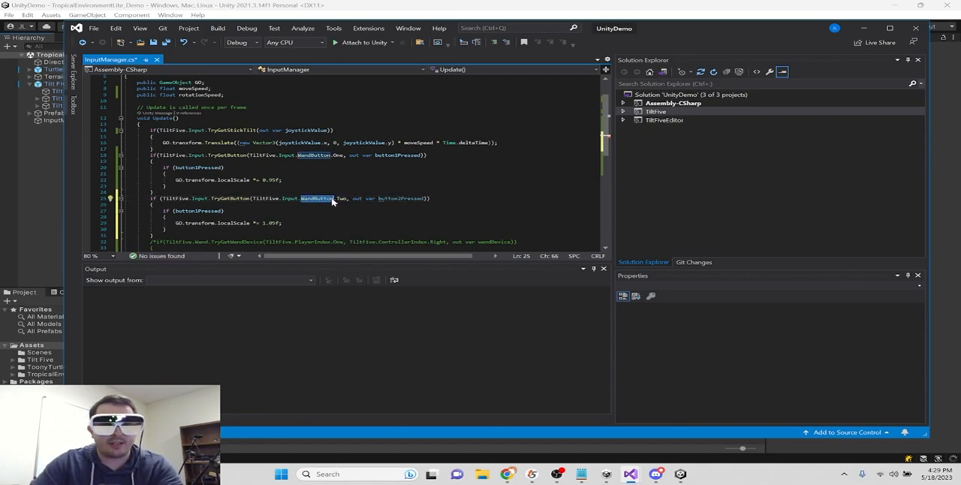
double_click(340, 199)
double_click(402, 199)
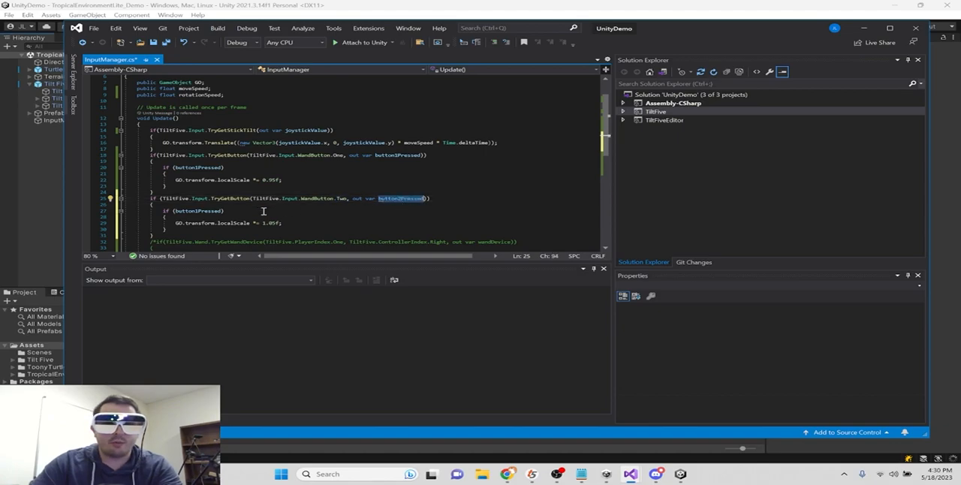
- Change the copied block's nested condition to button2Pressed and save the script
double_click(199, 212)
type("button2Pressed")
double_click(271, 223)
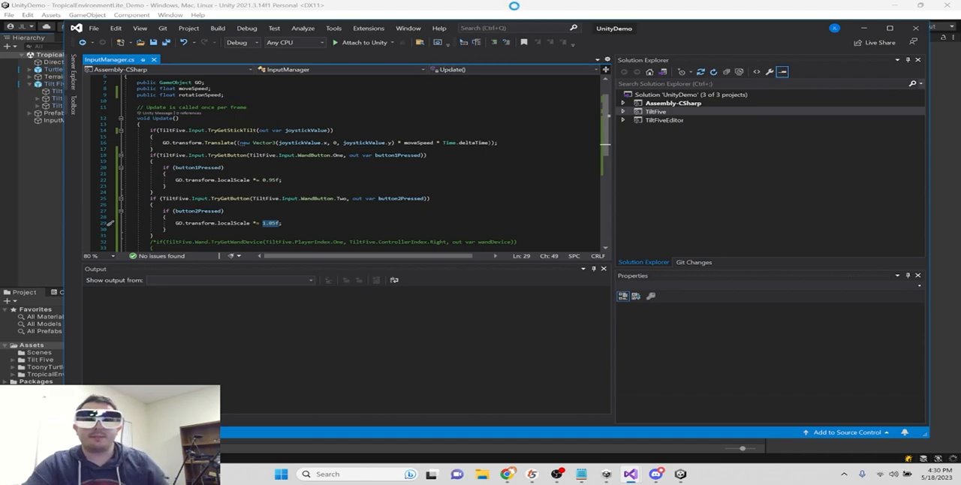
- Switch to the Unity editor, test scaling the game board with the wand buttons in play mode, and stop play mode
left_click(515, 6)
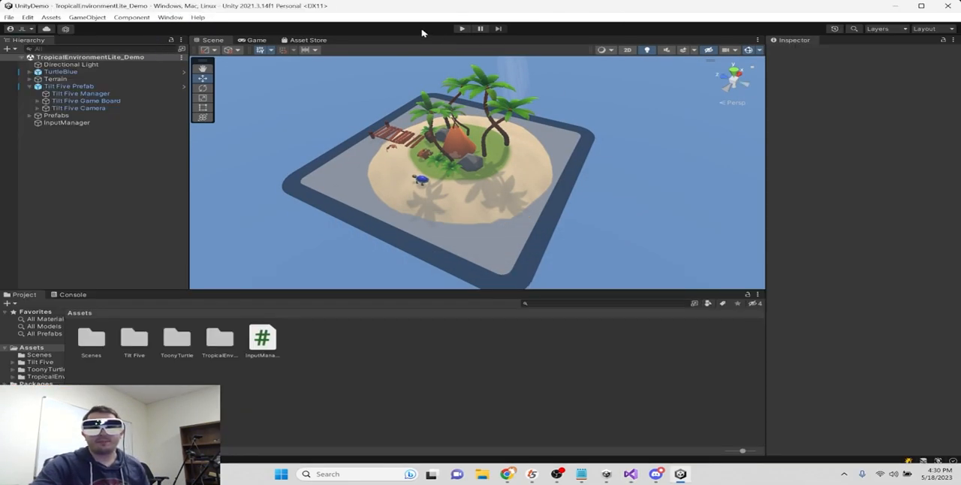
left_click(462, 28)
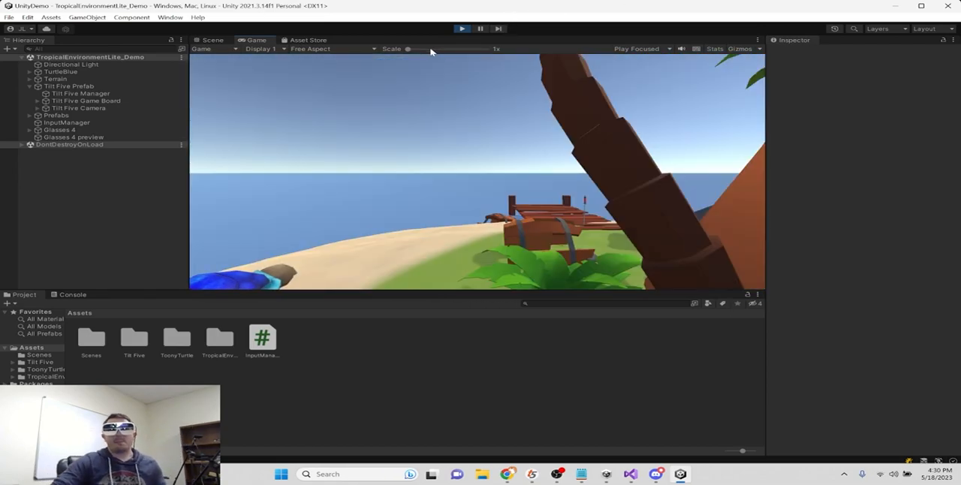
left_click(462, 29)
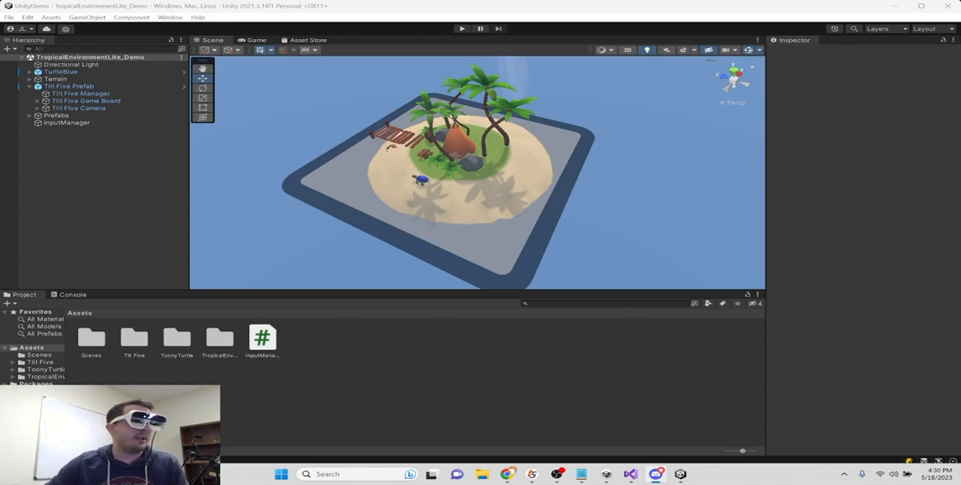
- Switch back to the InputManager script in Visual Studio and review the stick, button and commented-out wand device code
mouse_move(630, 474)
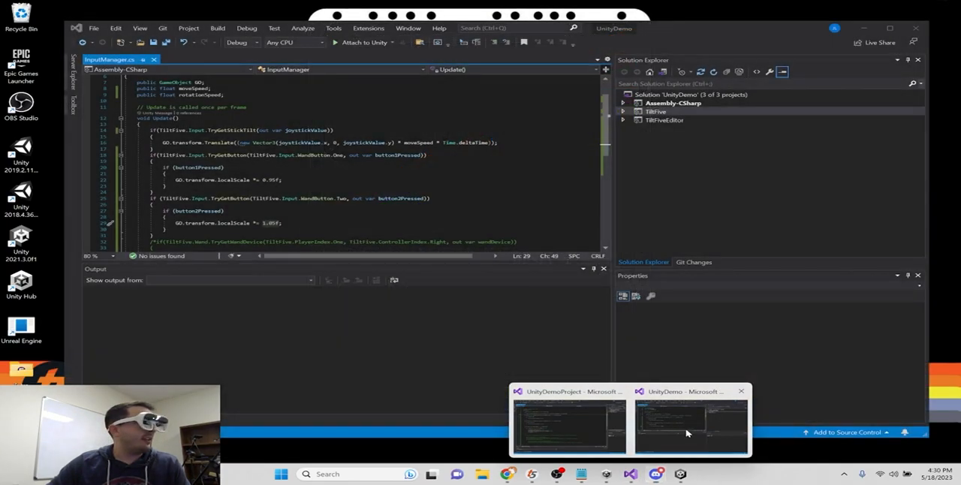
left_click(687, 433)
scroll(242, 199, "down", 2)
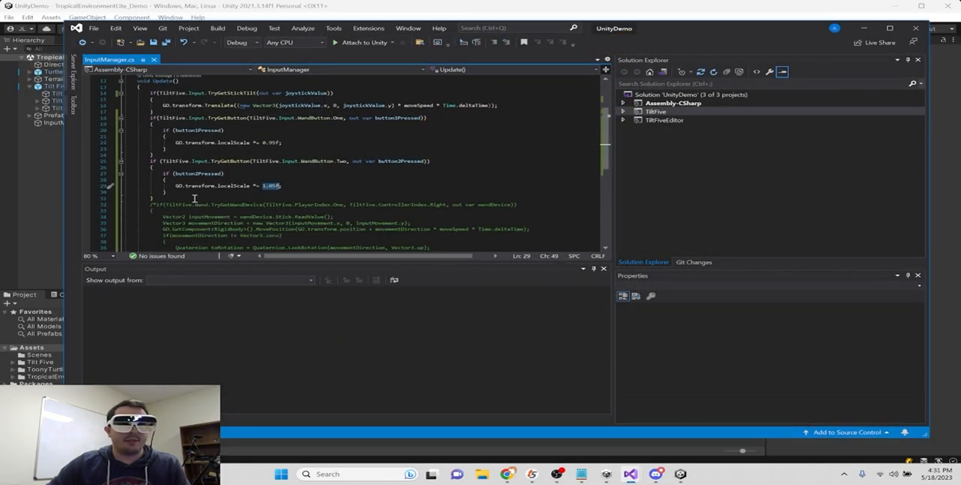
left_click_drag(191, 198, 170, 91)
left_click(284, 184)
scroll(259, 181, "down", 4)
left_click_drag(154, 127, 233, 177)
left_click(259, 199)
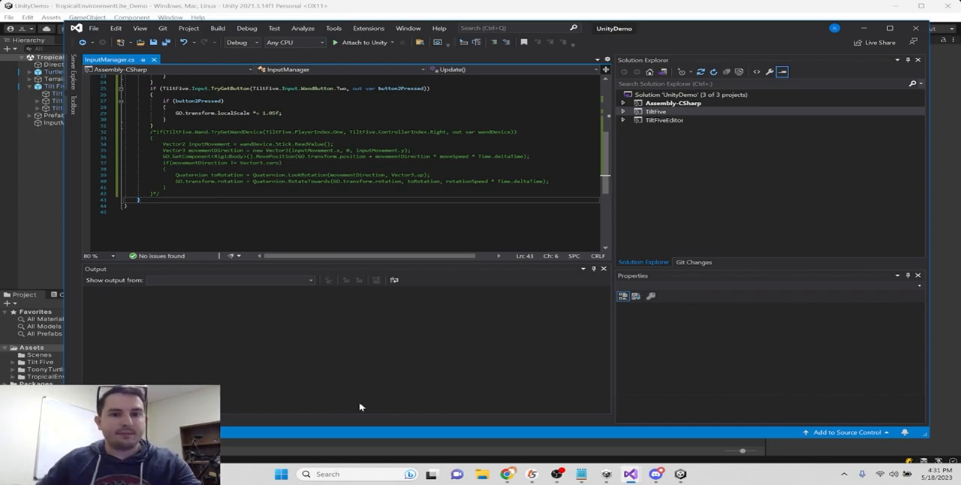
scroll(353, 199, "up", 6)
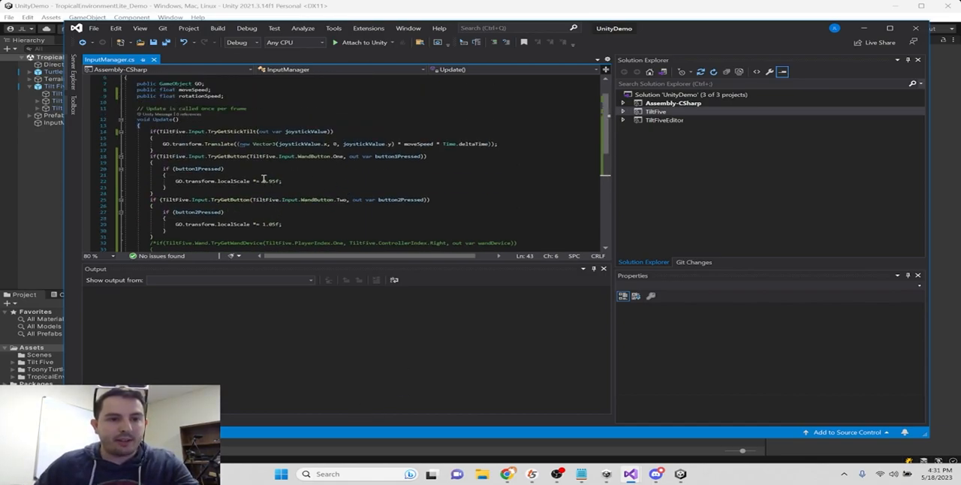
scroll(264, 180, "down", 3)
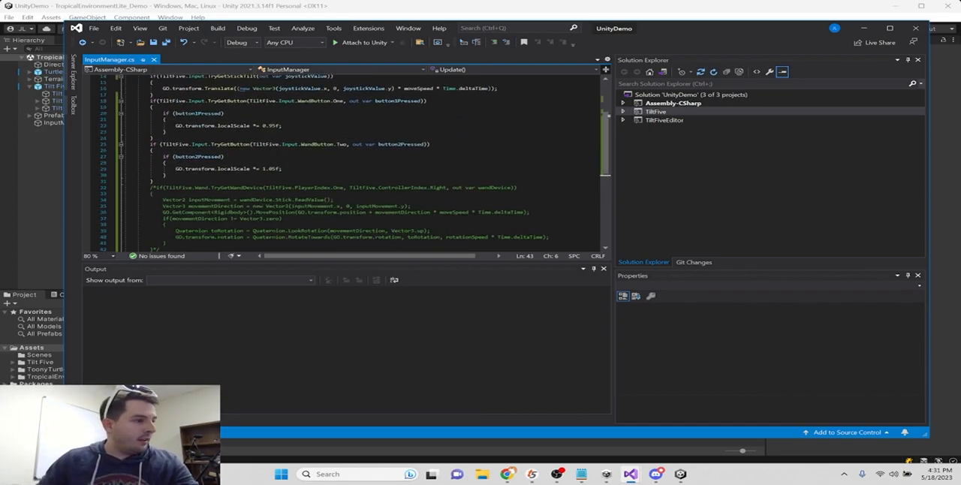
key("alt+Tab")
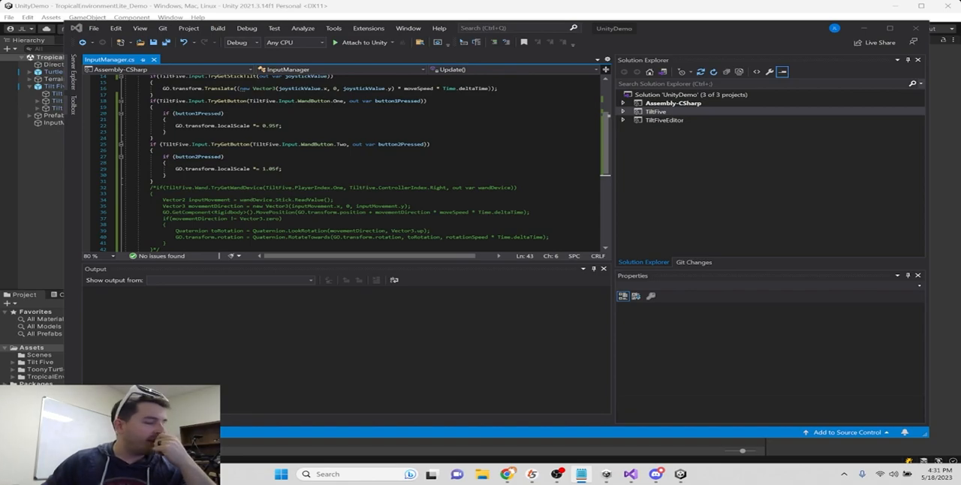
left_click(335, 202)
scroll(259, 196, "down", 1)
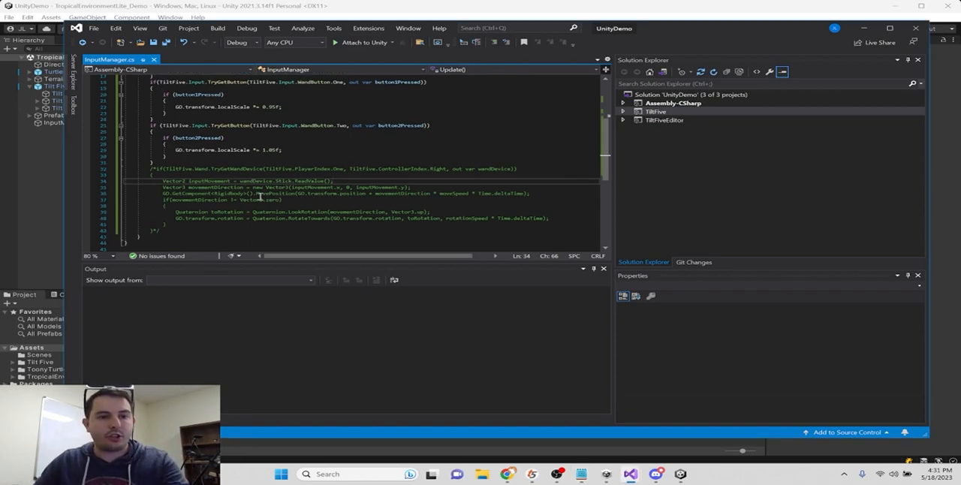
- Switch to Unity and assign the InputManager object as the right wand's Aim Point in the Tilt Five Manager's wand settings
left_click(23, 181)
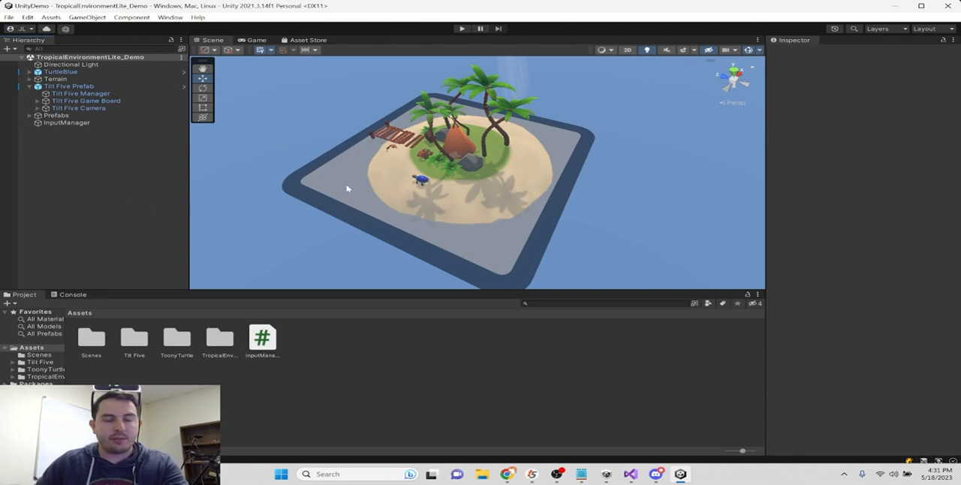
left_click(80, 93)
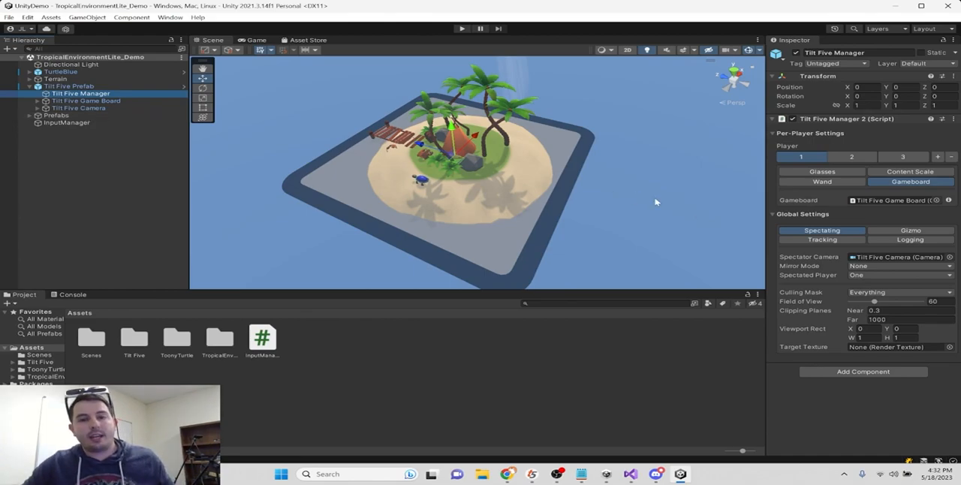
left_click(822, 182)
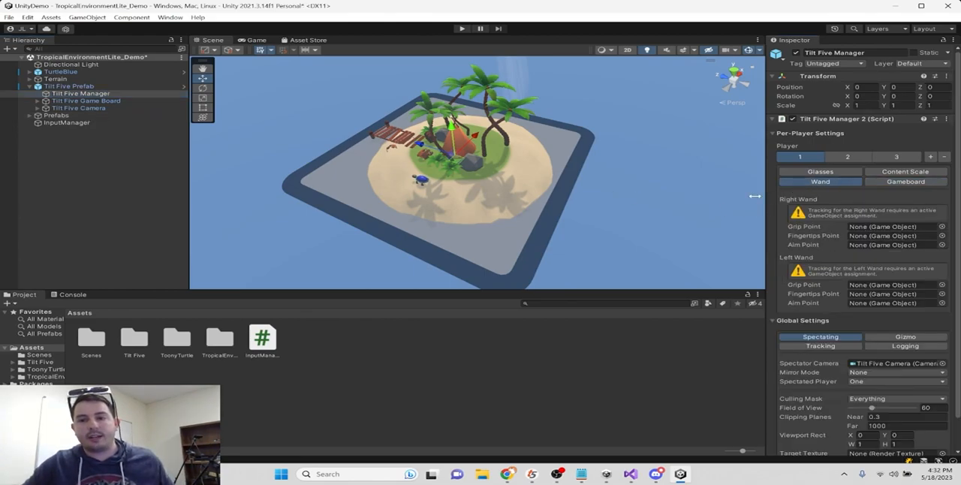
left_click(64, 123)
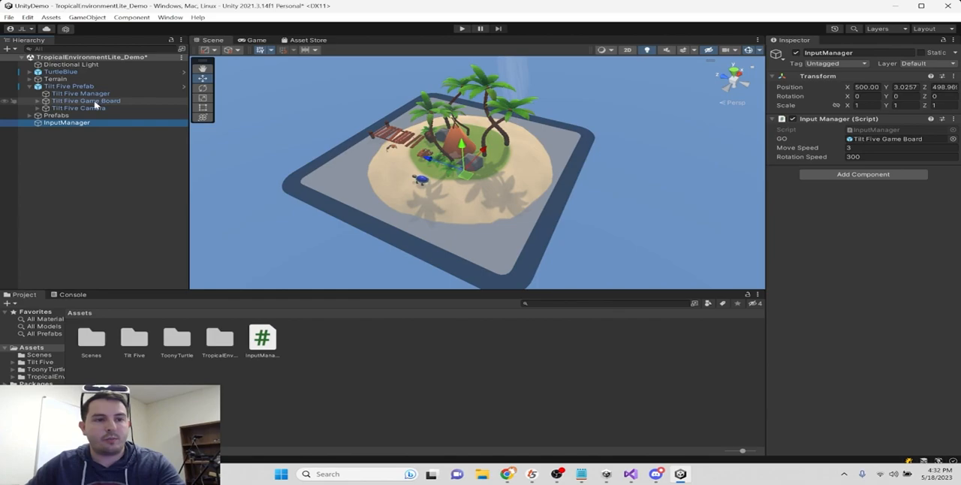
left_click(94, 95)
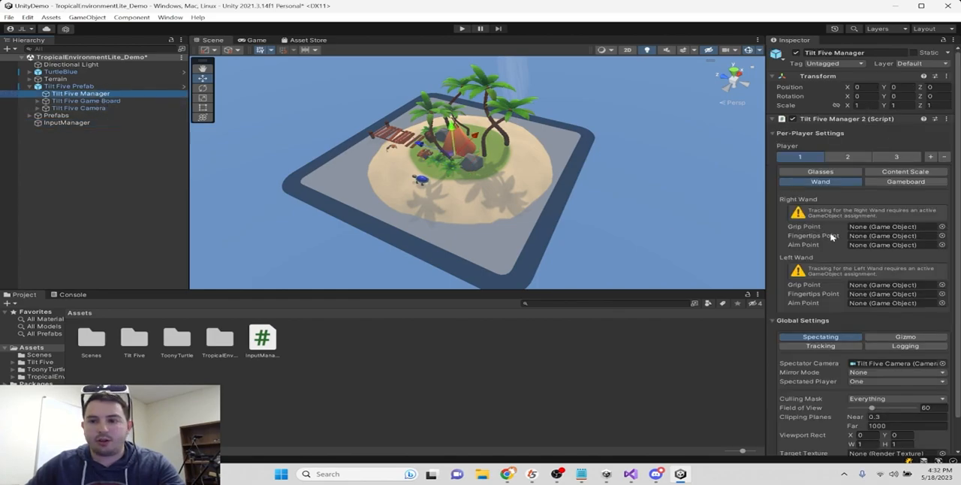
left_click_drag(62, 123, 893, 248)
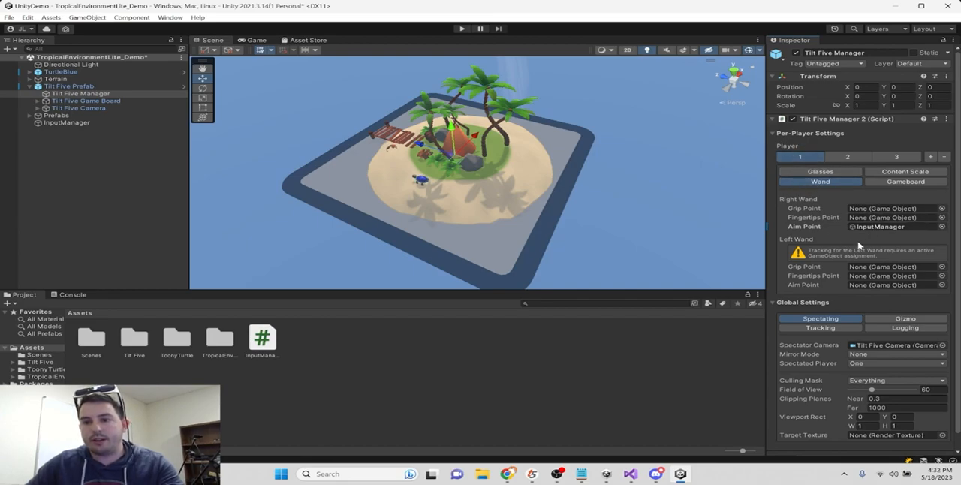
- Add a Trail Renderer to InputManager, lower its width curve to nearly zero, set Time to 0.5, and save the scene
left_click(56, 122)
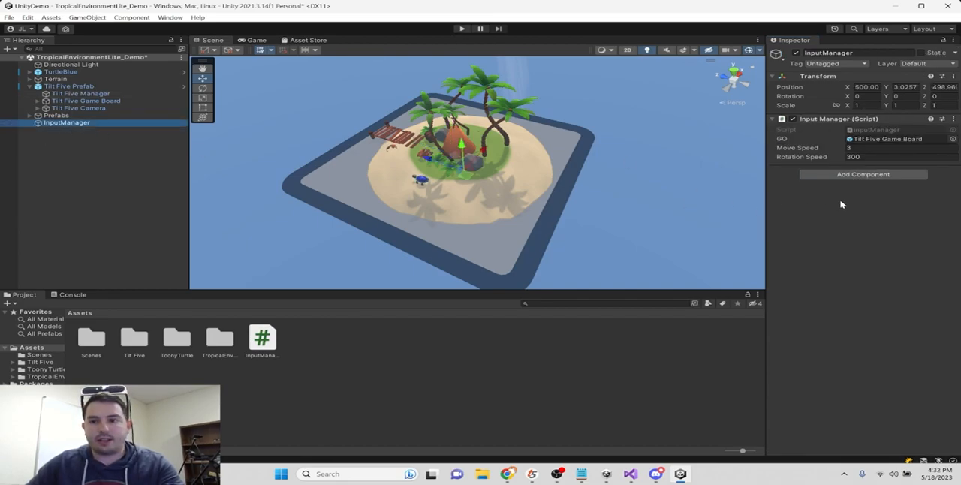
left_click(860, 178)
type("Trail")
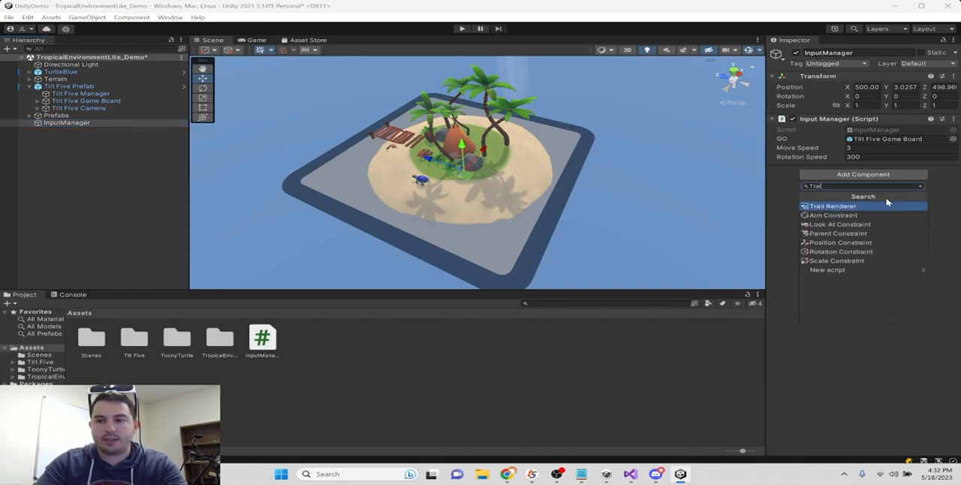
left_click(887, 203)
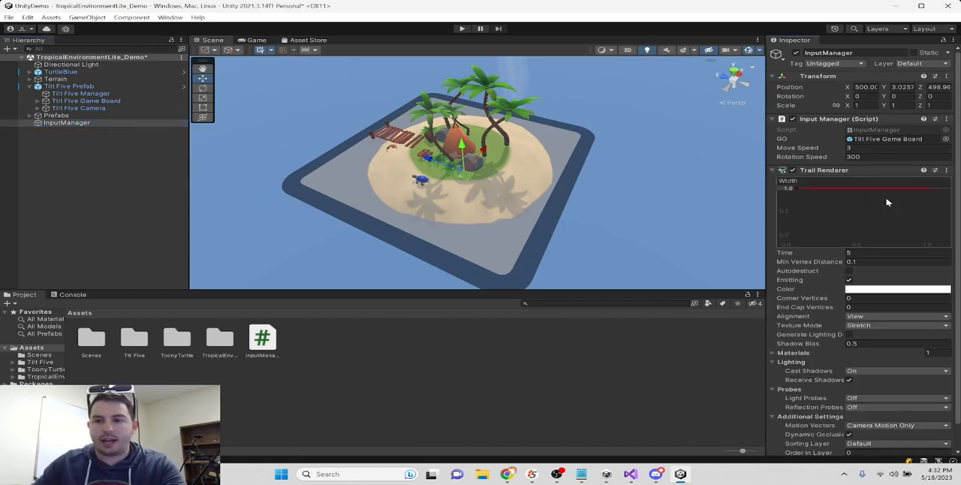
left_click_drag(794, 190, 796, 237)
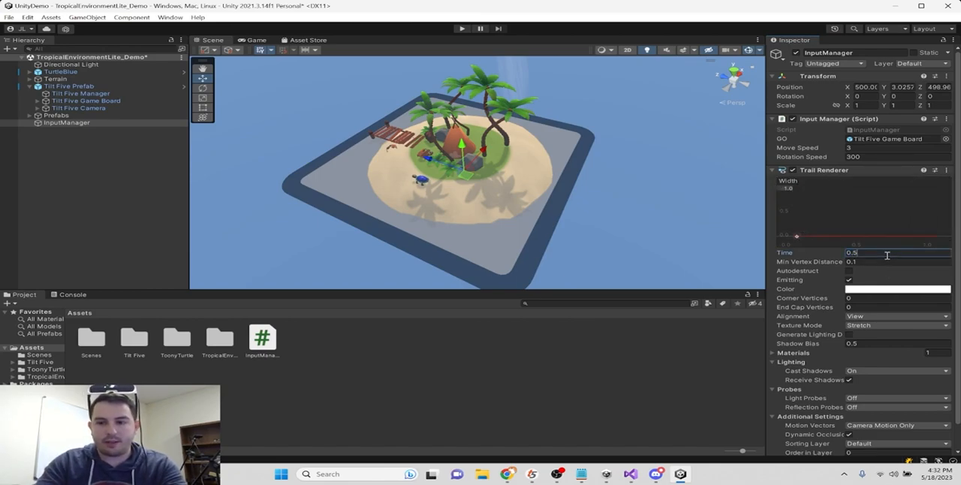
key("ctrl+s")
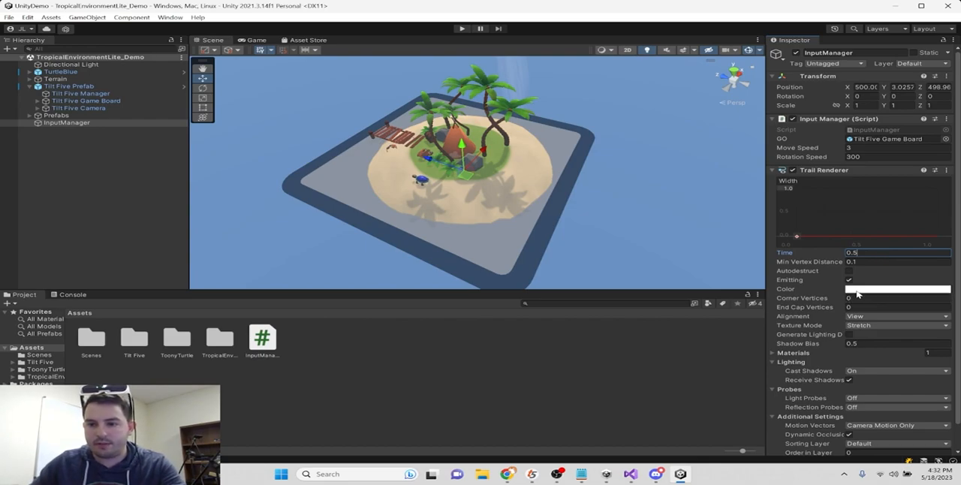
- Test the wand trail in play mode, framing InputManager in the Scene view and reviewing its Trail Renderer settings, and stop play mode
left_click(462, 29)
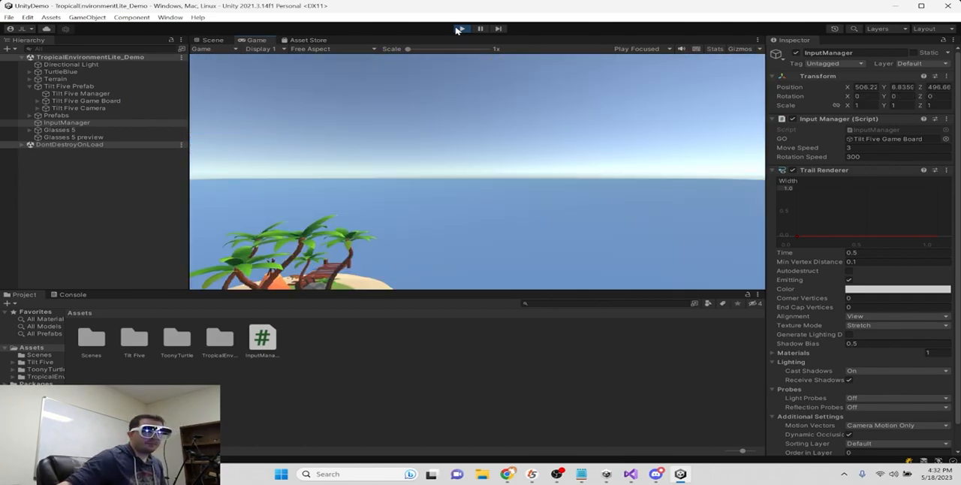
left_click(105, 123)
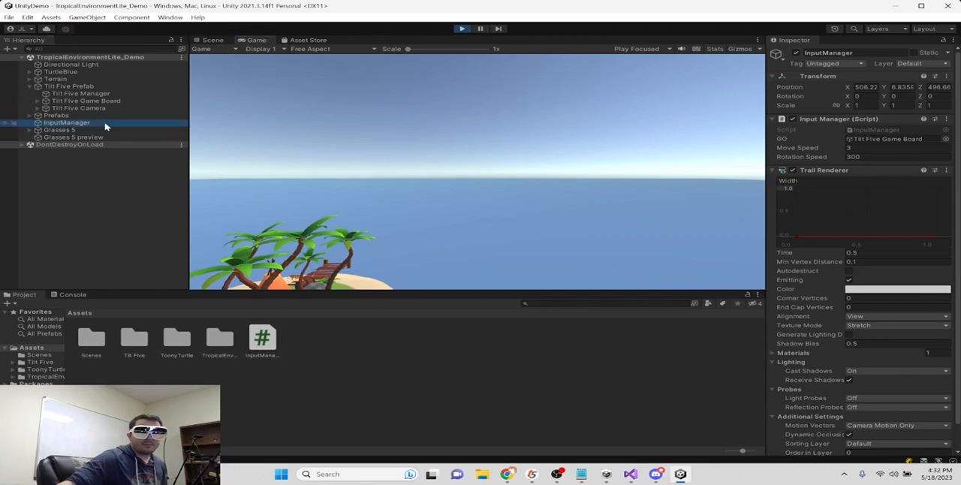
left_click(212, 40)
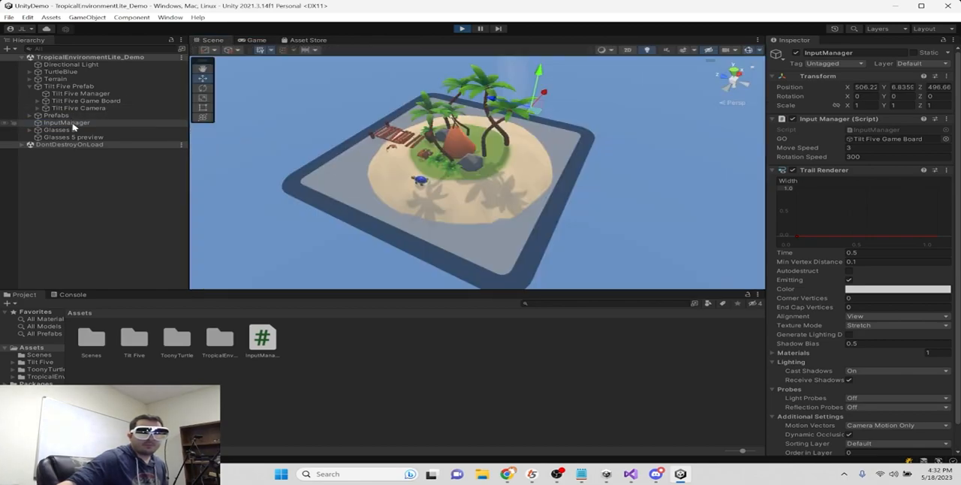
double_click(70, 123)
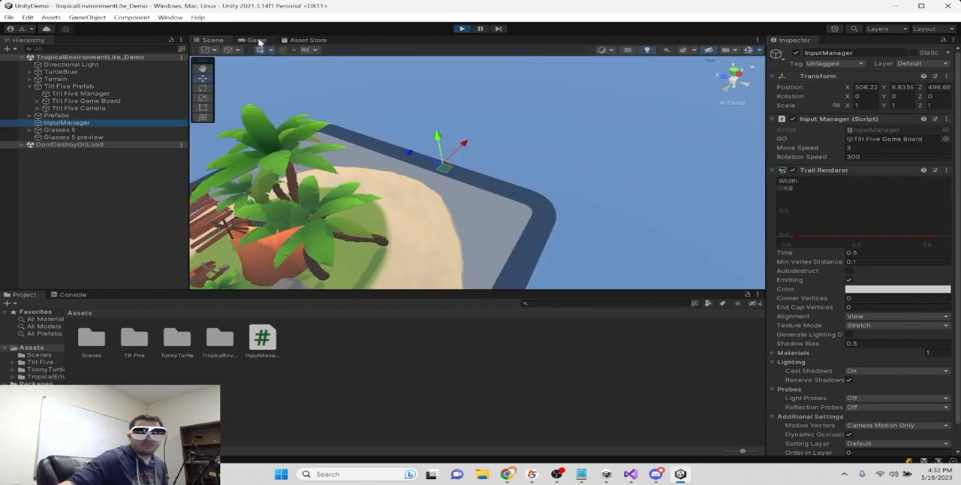
scroll(931, 308, "down", 1)
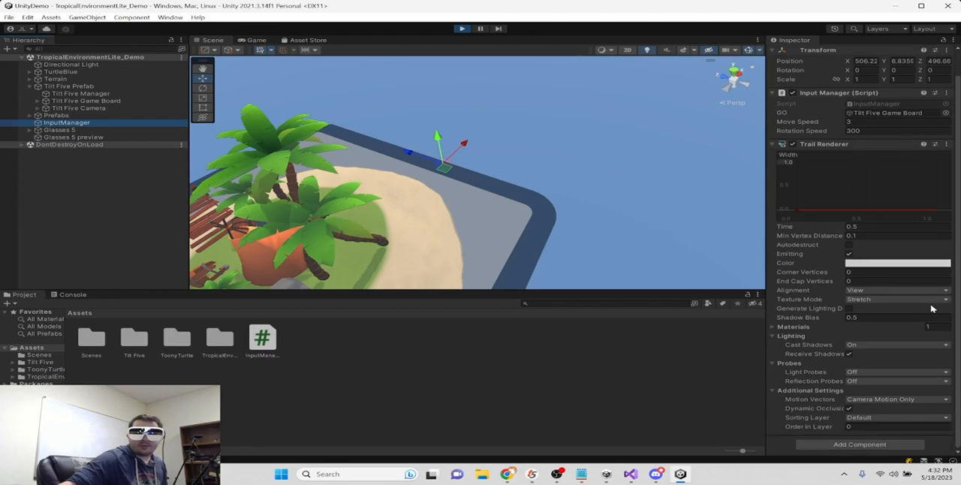
left_click(461, 29)
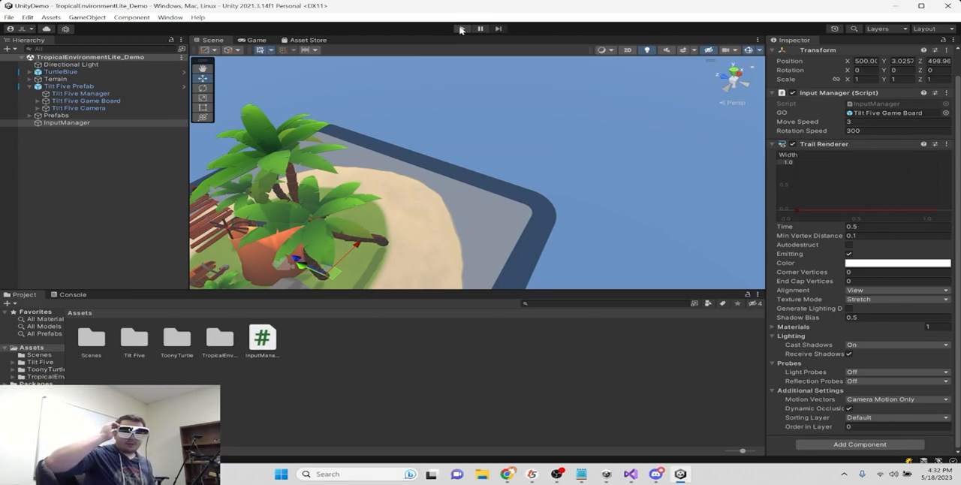
scroll(877, 206, "up", 1)
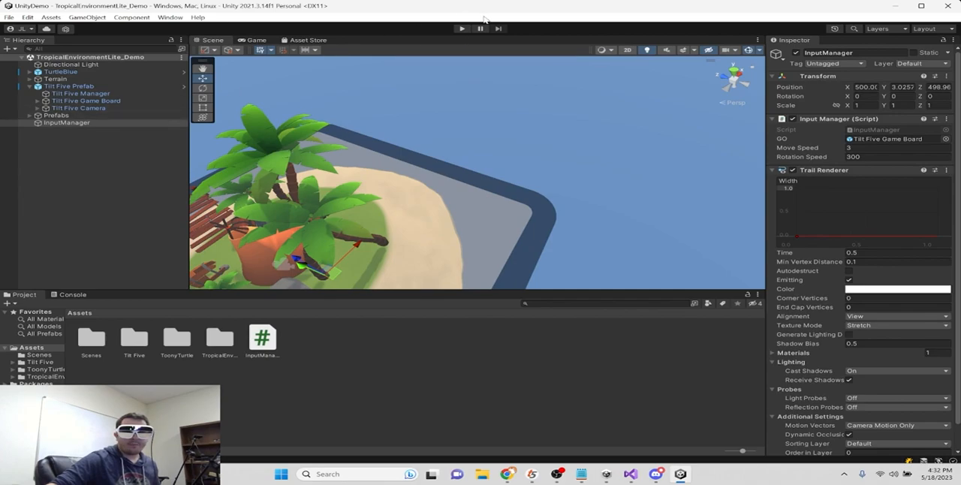
- Test a thicker blue trail in play mode with the Scene and Game views both visible, stop, and dock the Game view beside Scene again
left_click(461, 28)
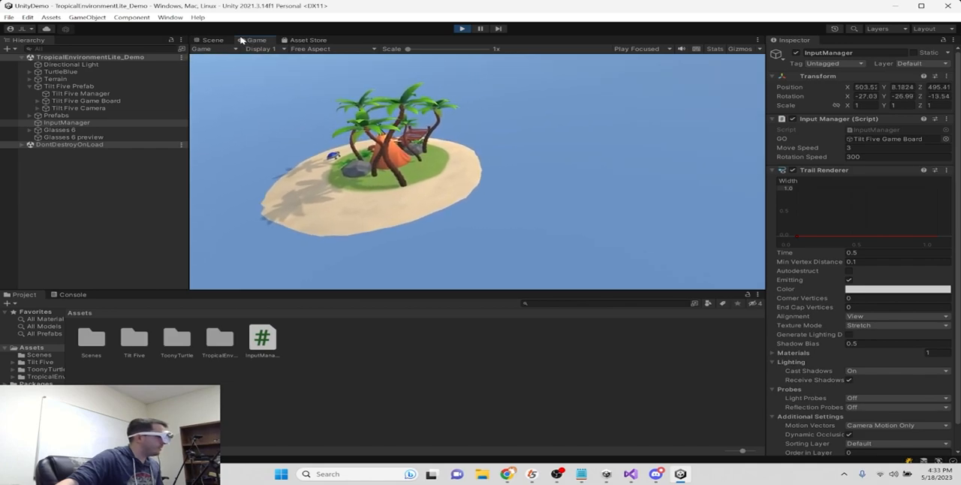
left_click_drag(257, 40, 822, 75)
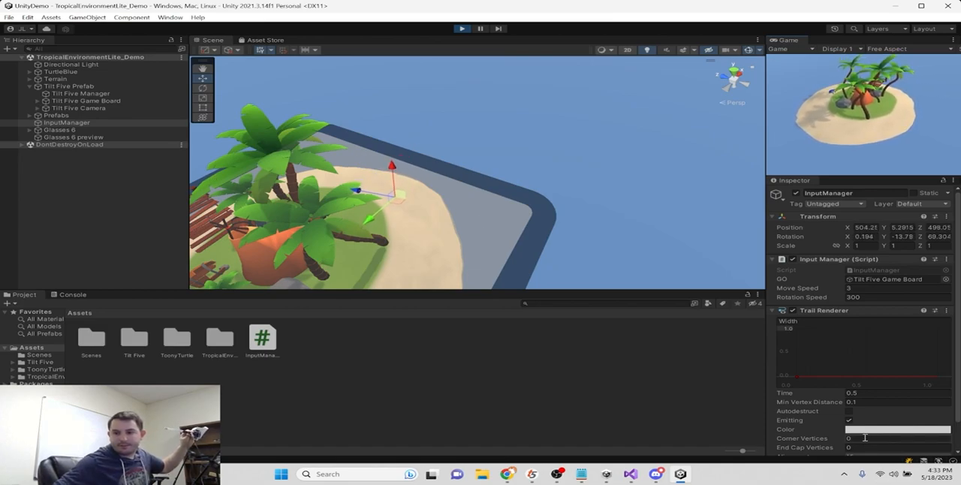
left_click_drag(801, 379, 797, 367)
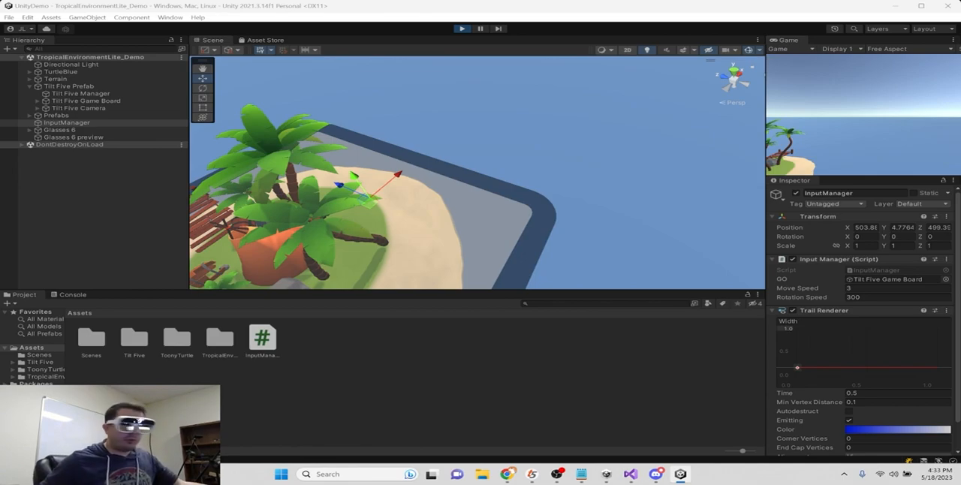
left_click_drag(763, 104, 668, 104)
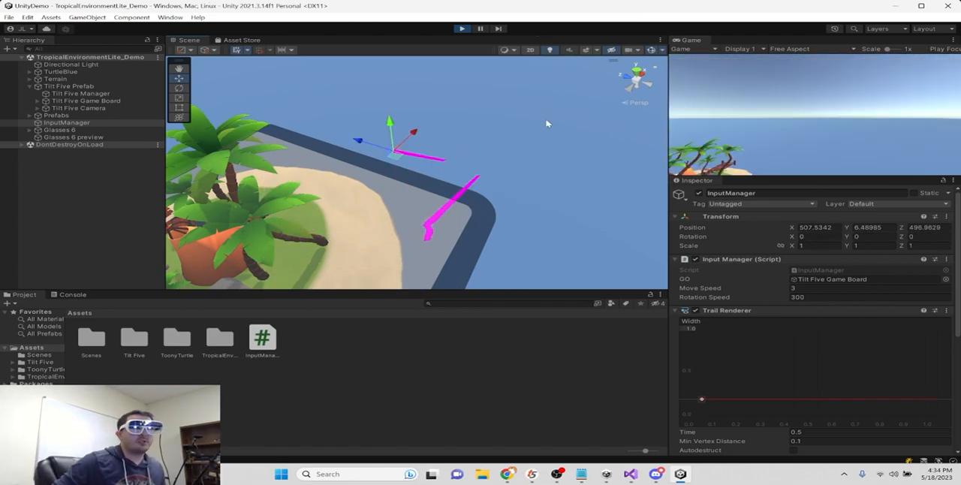
left_click(463, 30)
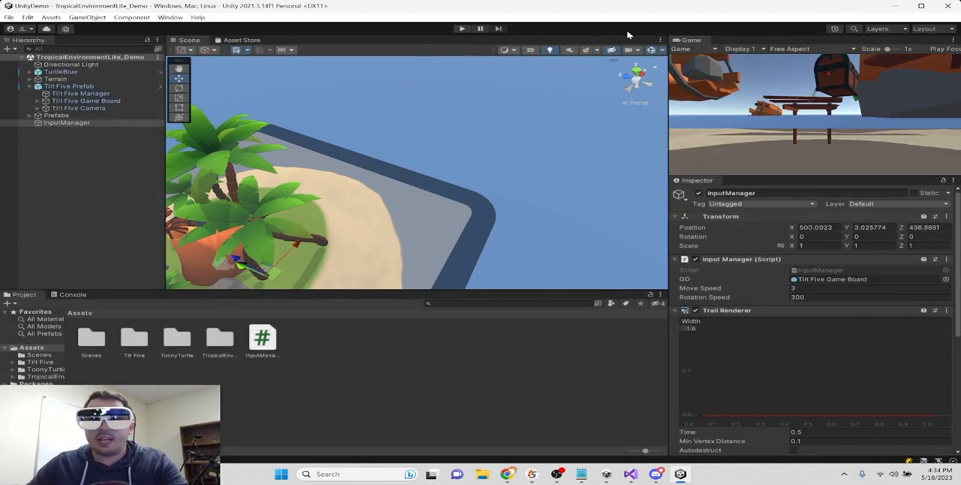
left_click_drag(704, 45, 264, 46)
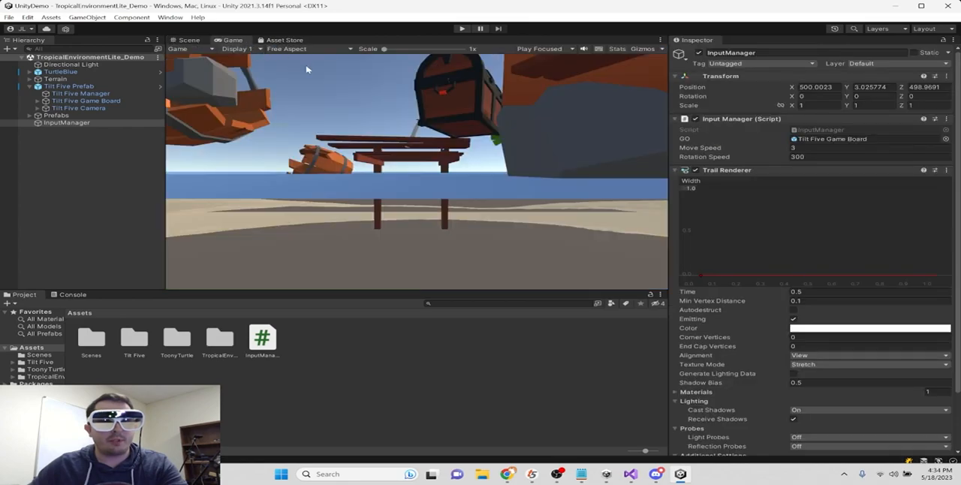
- Add a Box Collider to InputManager and enable its Is Trigger option
left_click(56, 124)
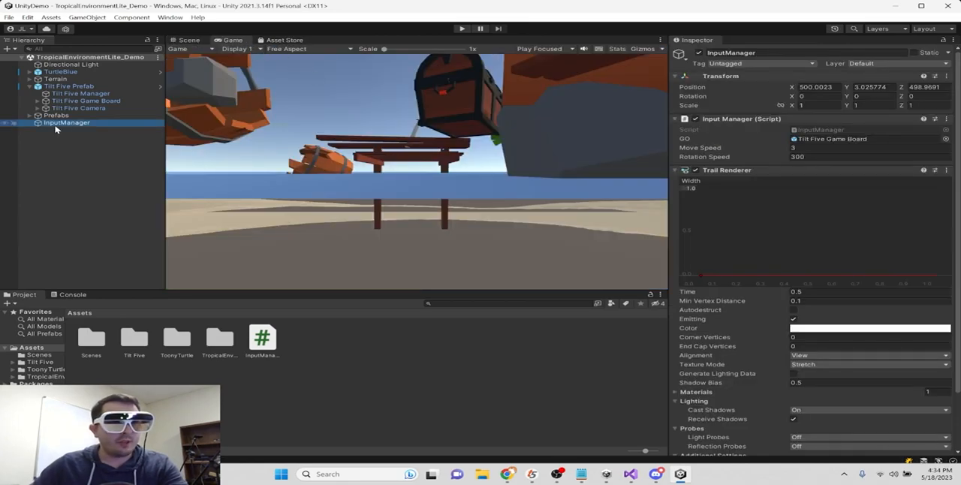
left_click(30, 86)
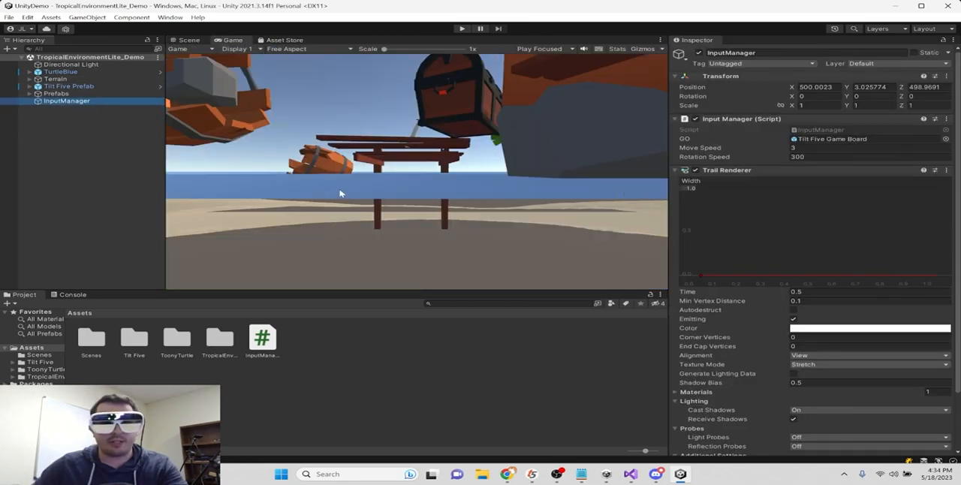
left_click(675, 171)
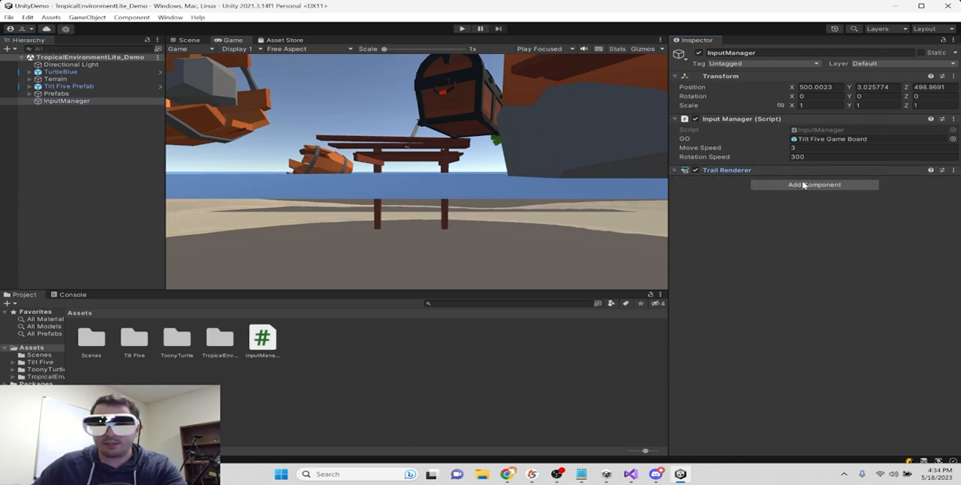
left_click(838, 185)
type("Coll")
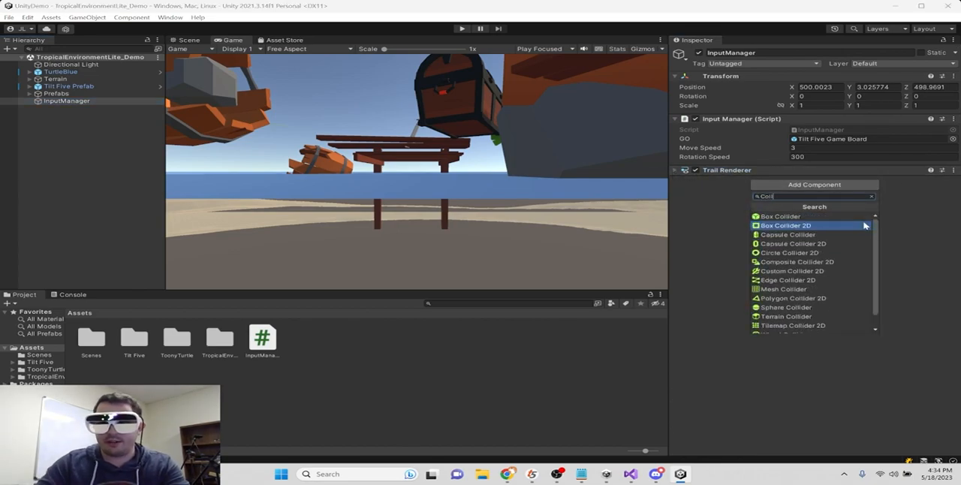
left_click(796, 216)
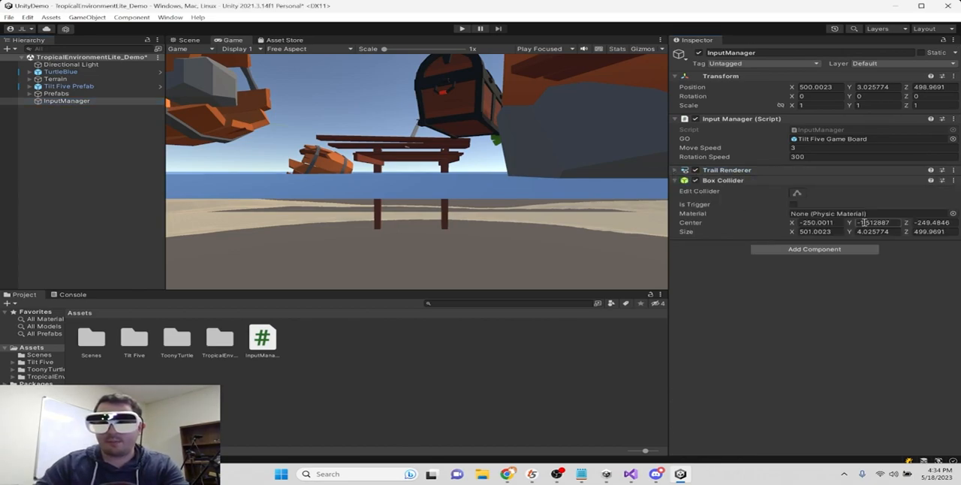
left_click(794, 204)
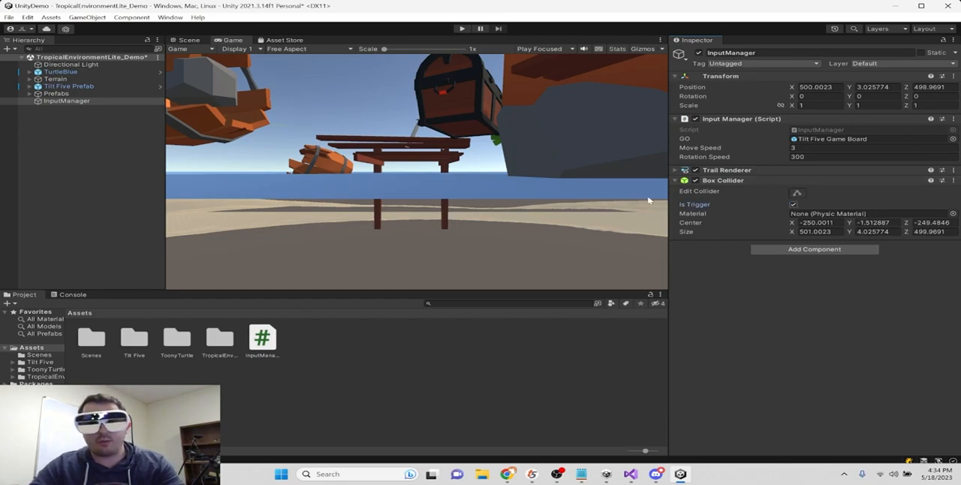
- Check TurtleBlue's Rigidbody and Box Collider, and open the InputManager script in Visual Studio at the end of the Update method
left_click(60, 71)
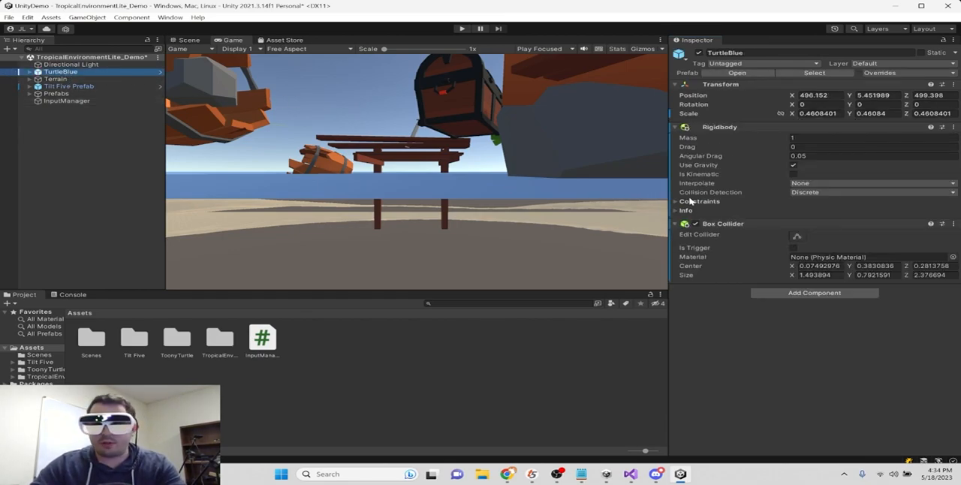
left_click(66, 100)
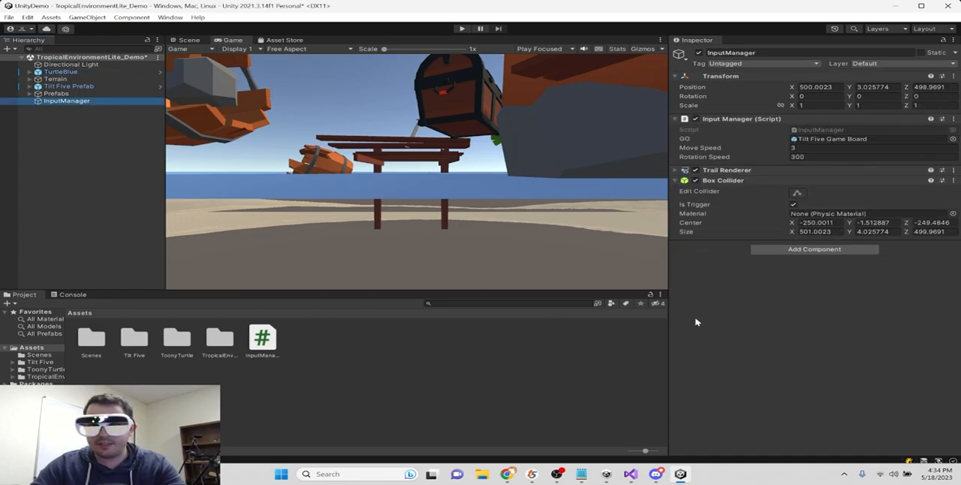
double_click(260, 338)
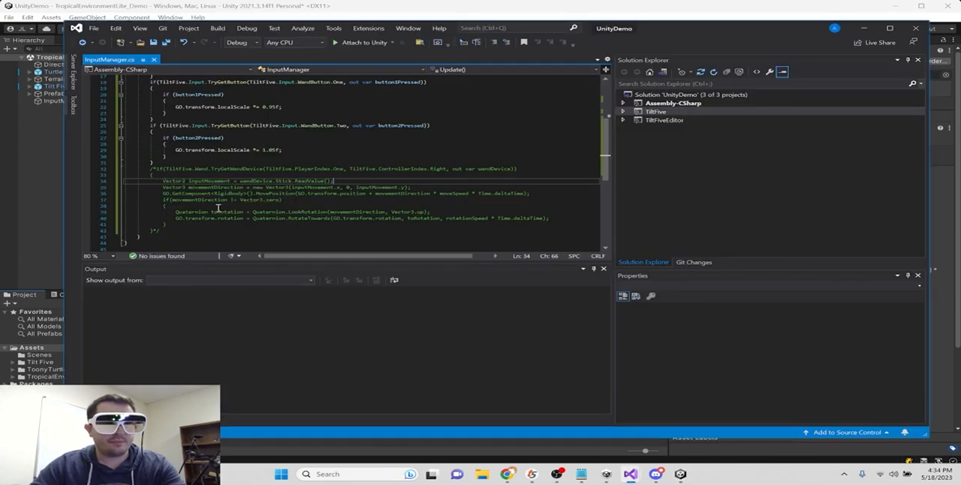
scroll(218, 209, "down", 1)
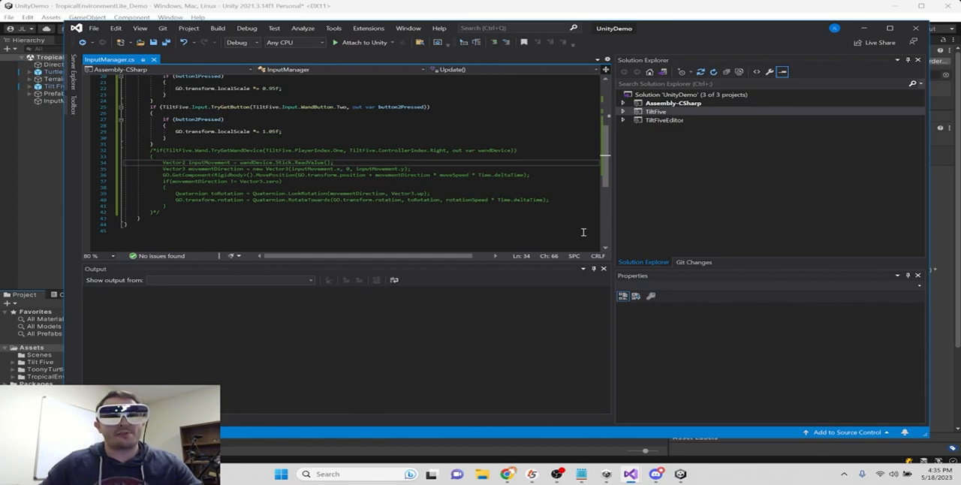
- Insert an OnTriggerStay(Collider other) method below the Update method in the InputManager script
left_click(187, 213)
key("Return")
key("Return")
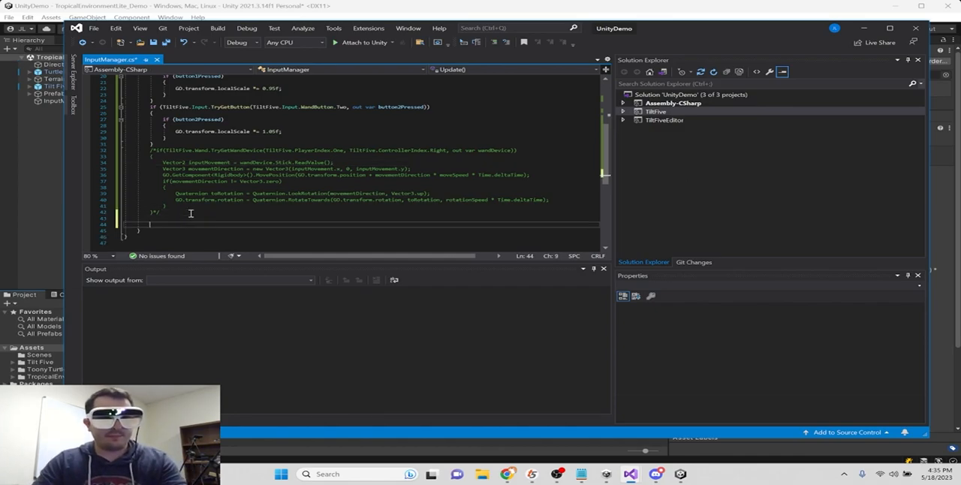
mouse_move(583, 475)
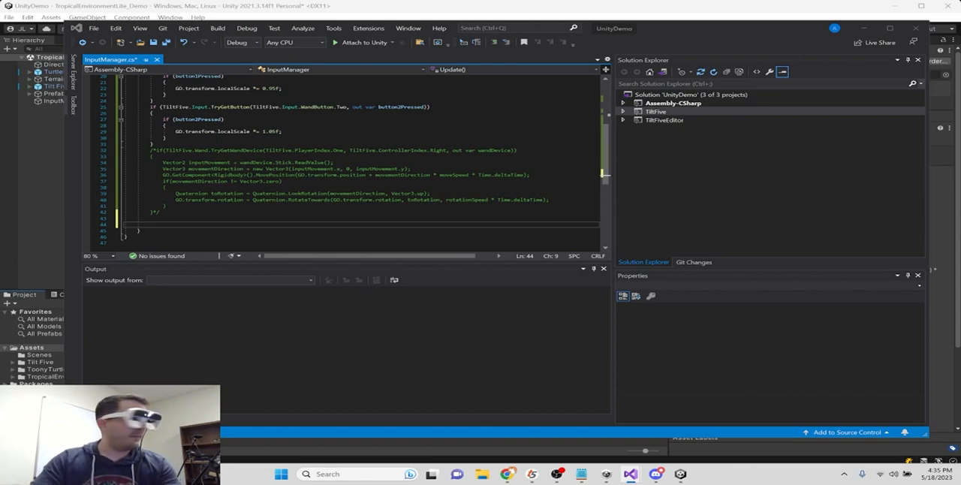
left_click(172, 234)
key("Return")
key("Return")
type("OnTrigger")
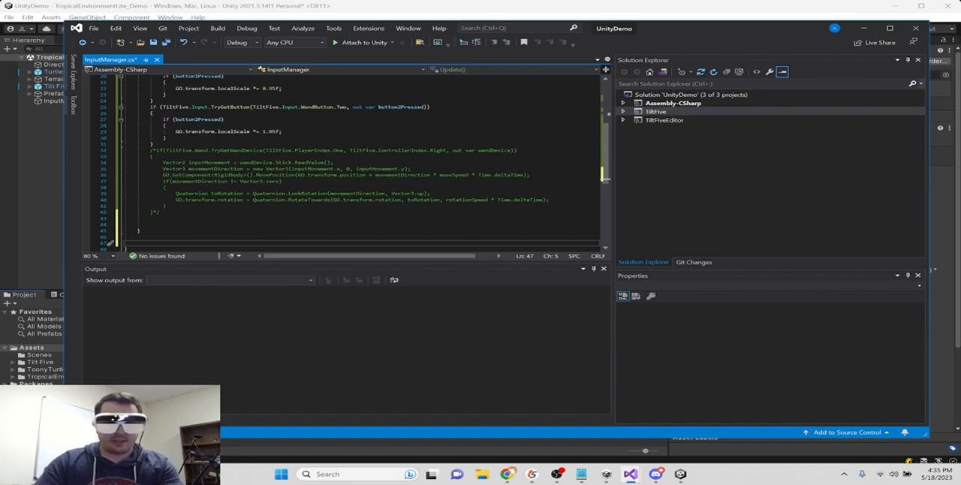
key("Down")
key("Down")
key("Down")
key("Down")
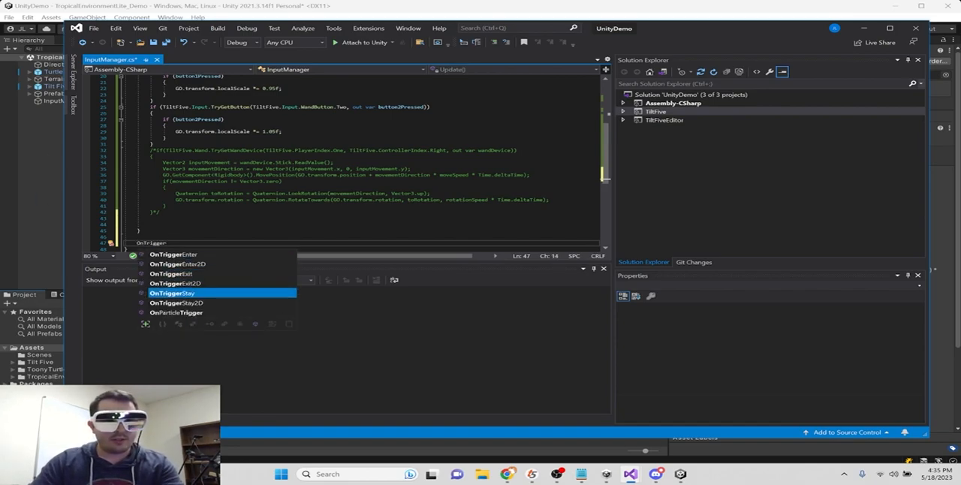
key("Tab")
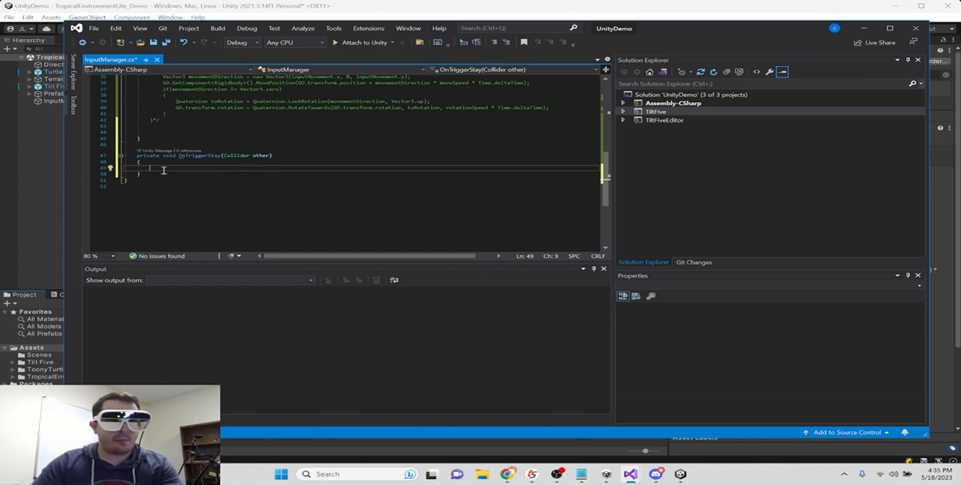
- Write the call TiltFive.Input.TryGetTrigger(out var triggerValue) inside the OnTriggerStay method
type("TiltFive")
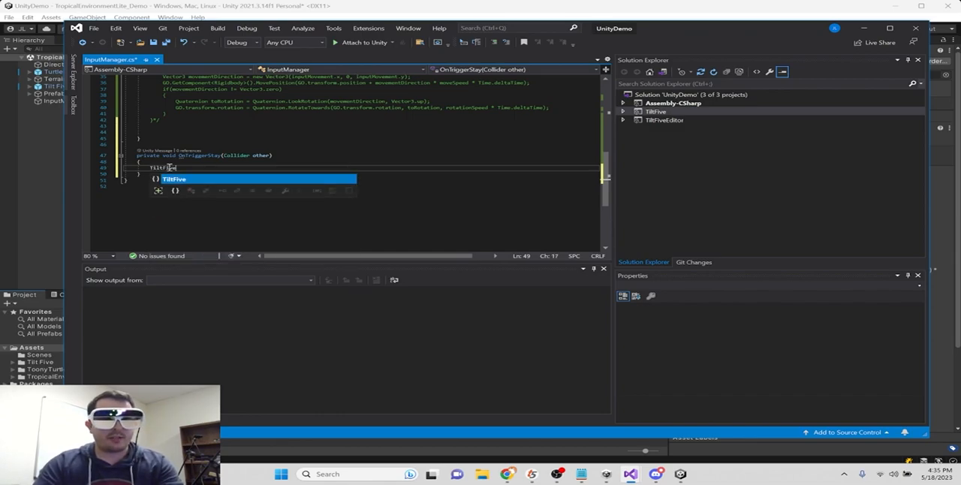
type(".Input.TryG")
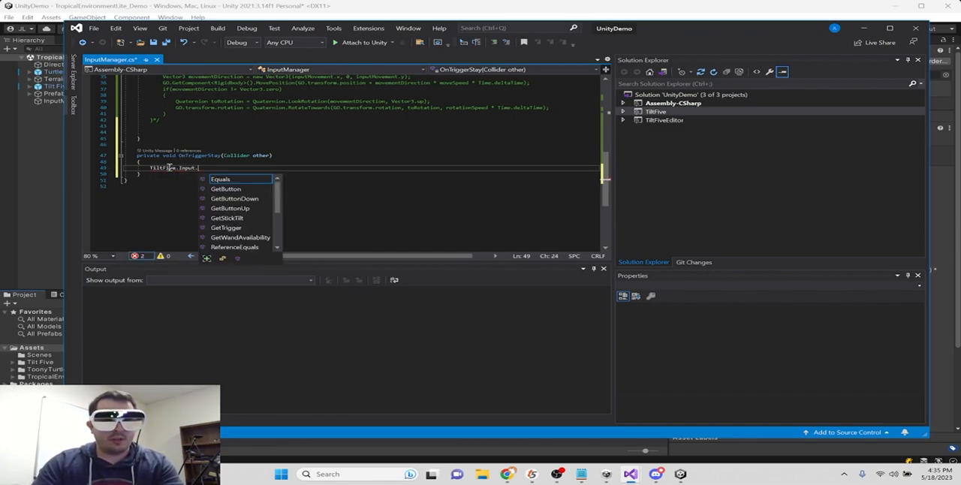
key("Down")
key("Down")
key("Down")
key("Down")
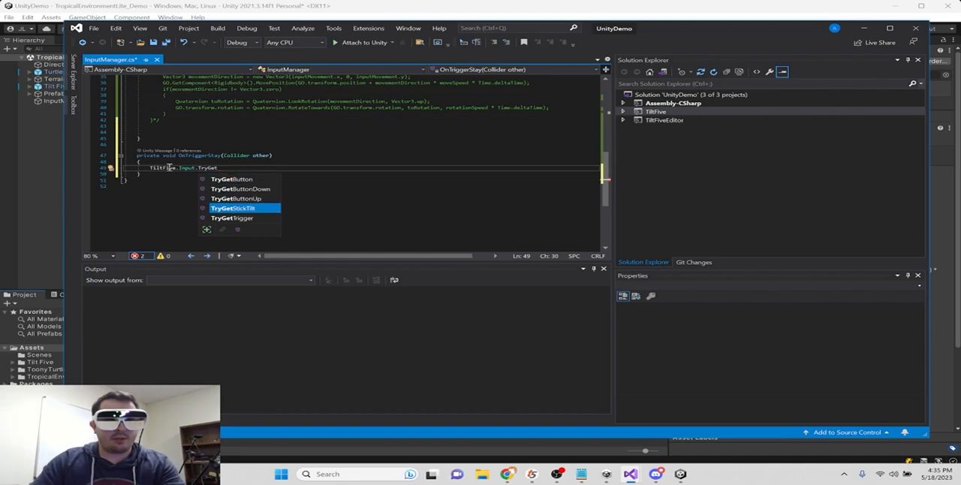
key("Tab")
type("(out var triggerValue)")
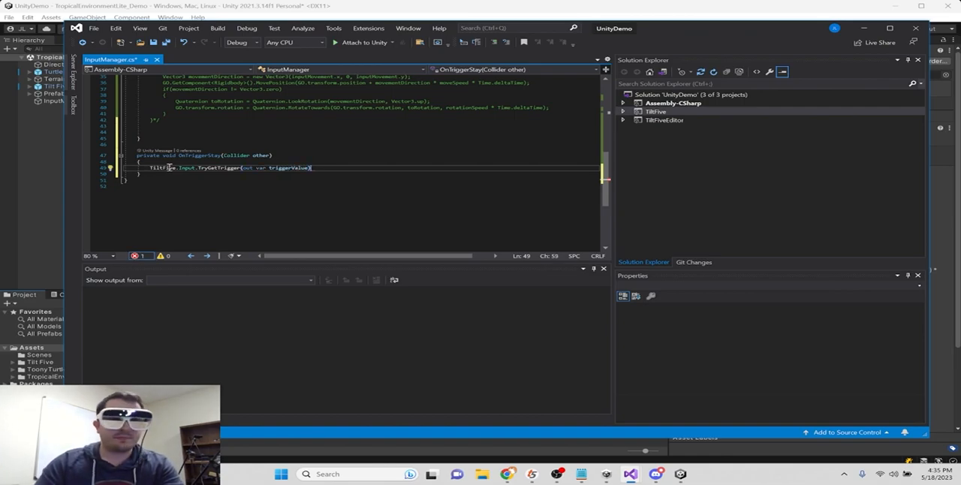
- Wrap the TryGetTrigger call in an if condition and give it an empty braced body
key("Home")
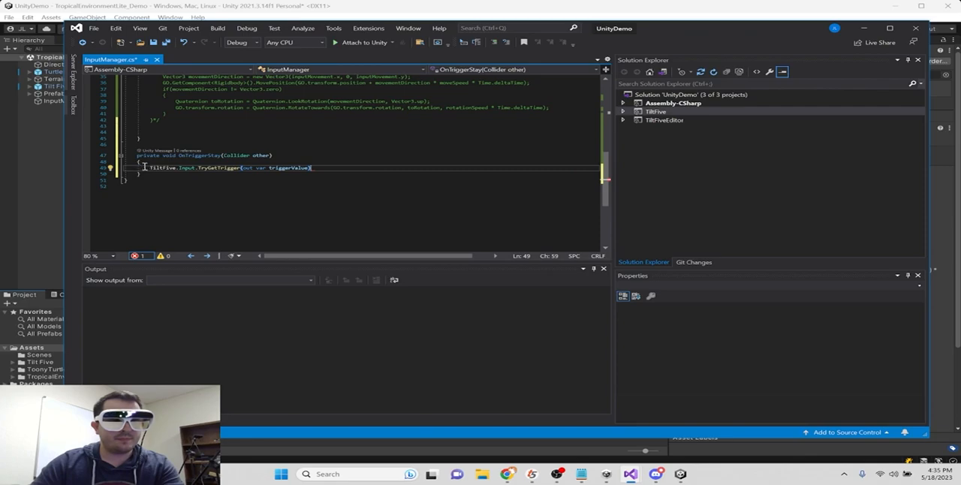
type("if(")
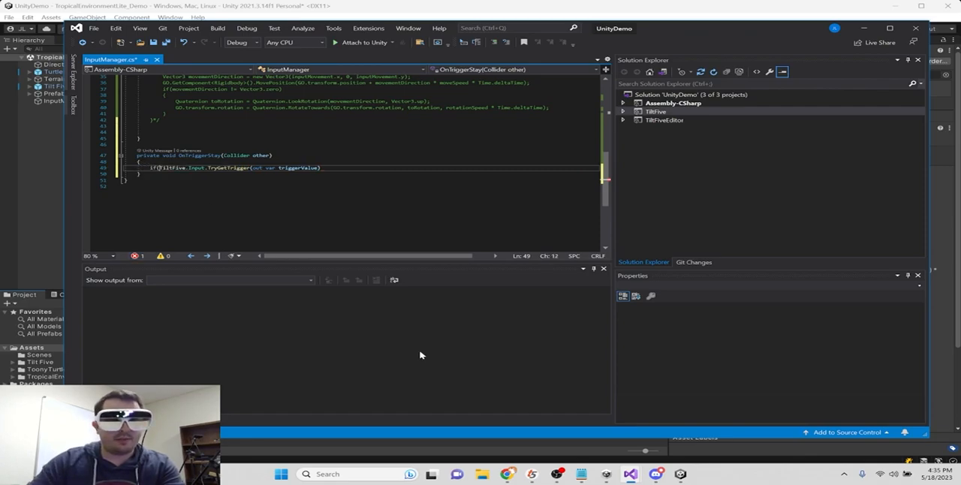
left_click(348, 168)
type(") {")
key("Return")
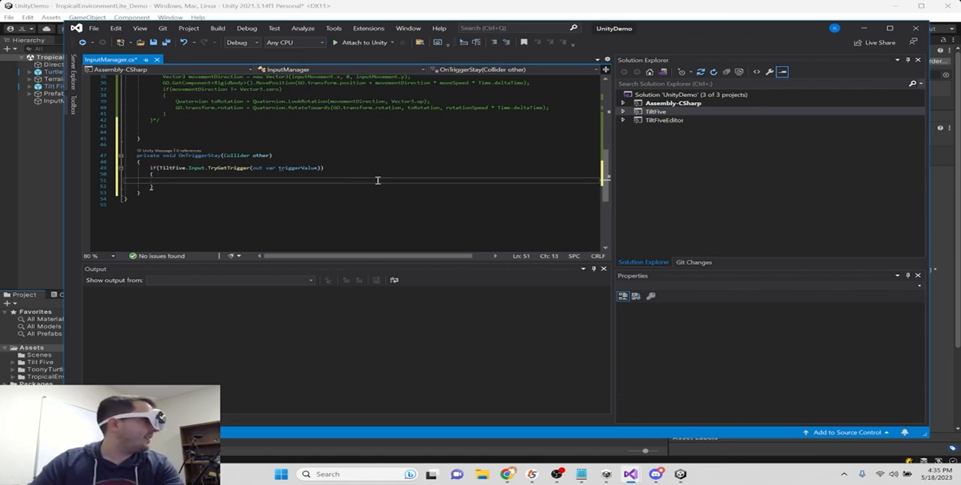
- Nest an if block inside the trigger check that tests triggerValue > 0.5f && carriedObject against null
type("if(tr")
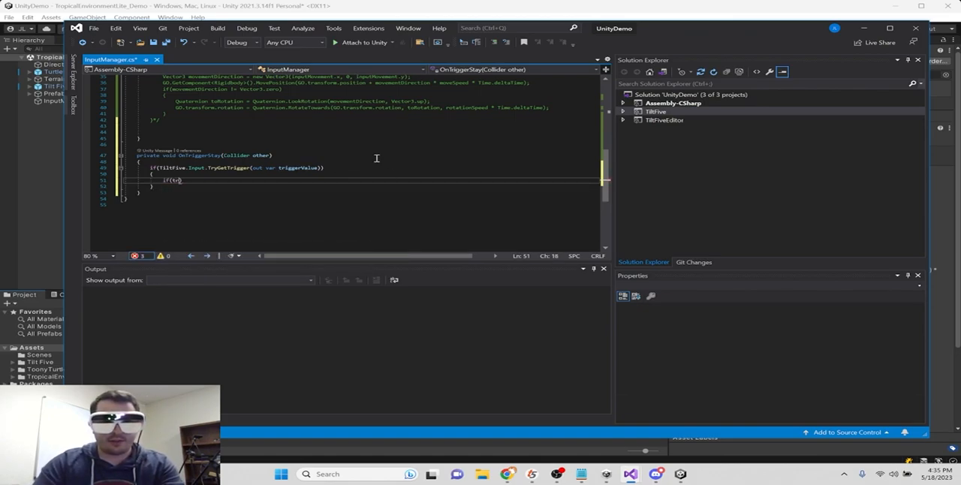
type("igger")
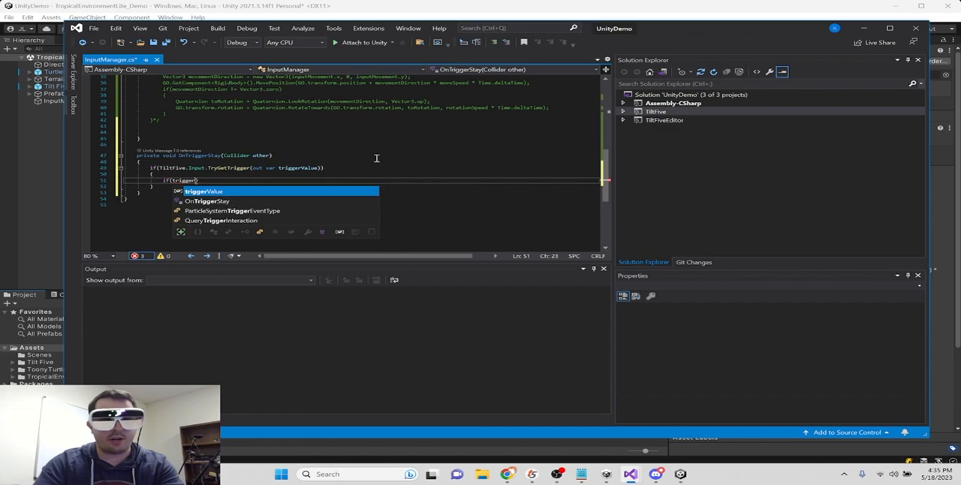
key("Tab")
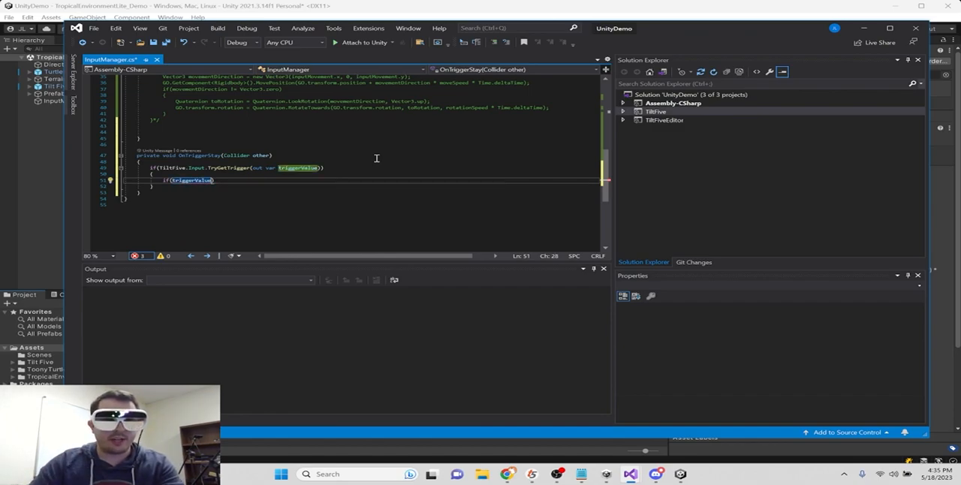
type("> 0.5f")
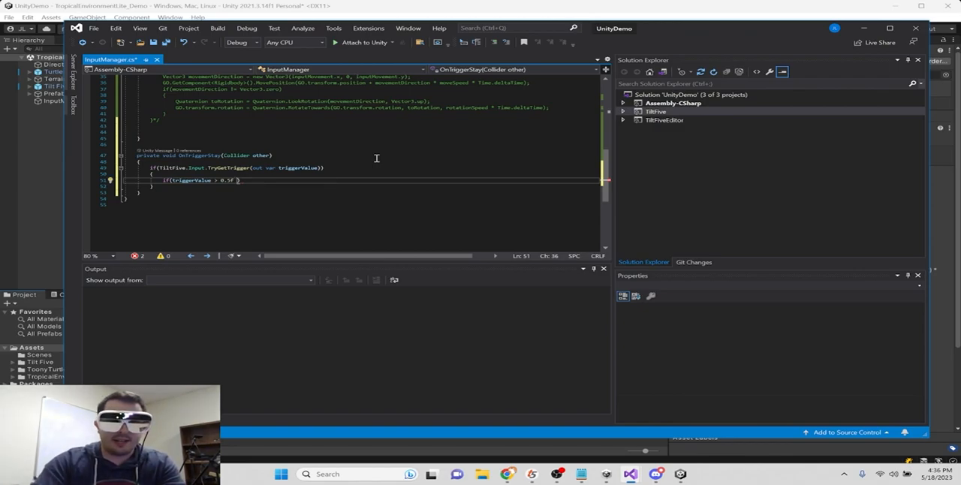
type("&&")
type(" carriedO")
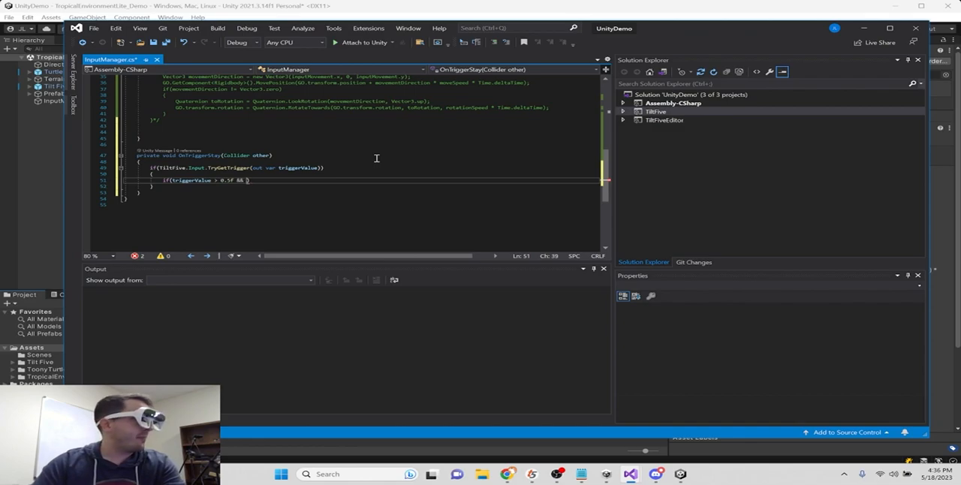
type("bject != null)")
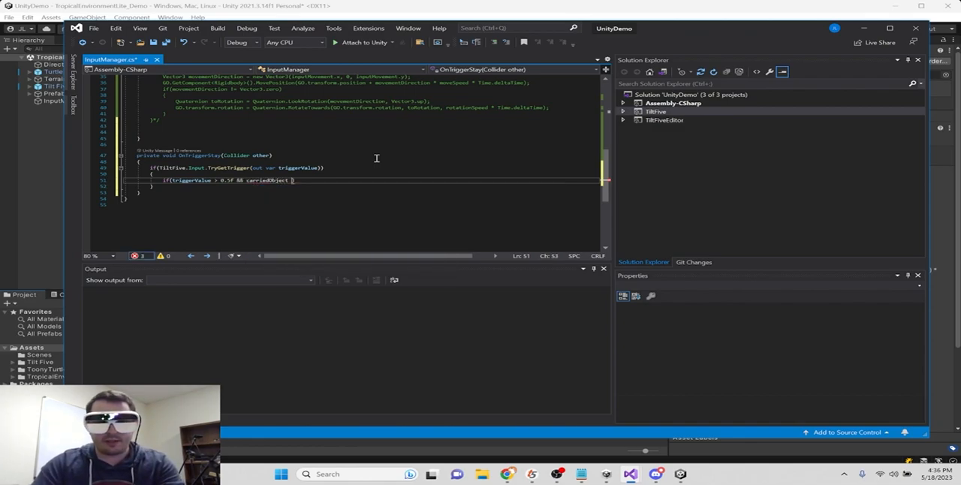
type("{")
key("Return")
- Declare a public GameObject carriedObject field below rotationSpeed at the start of the InputManager class
scroll(334, 154, "up", 12)
left_click(239, 131)
key("Return")
key("Return")
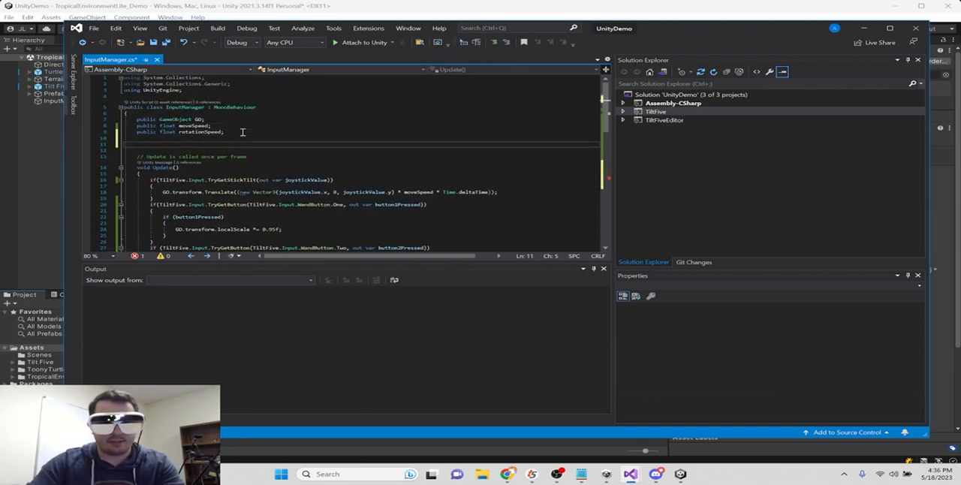
type("publi")
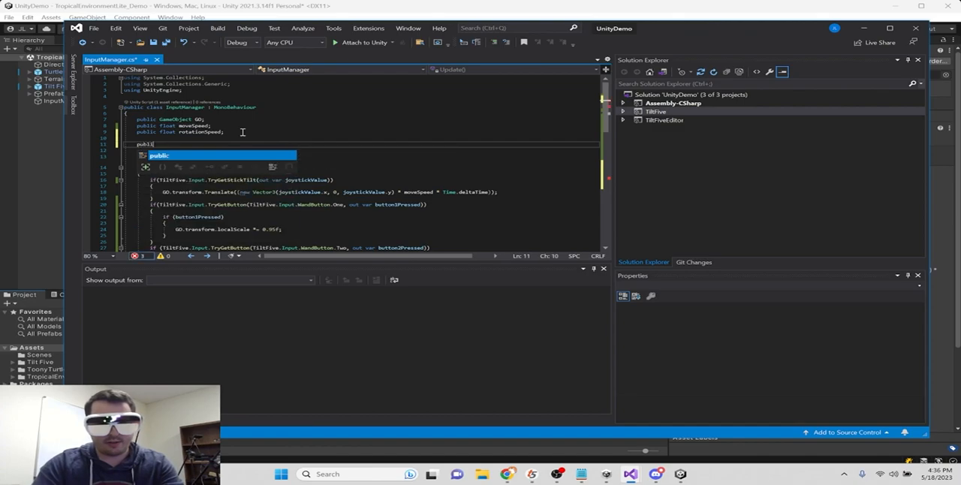
type("c GameObject carri")
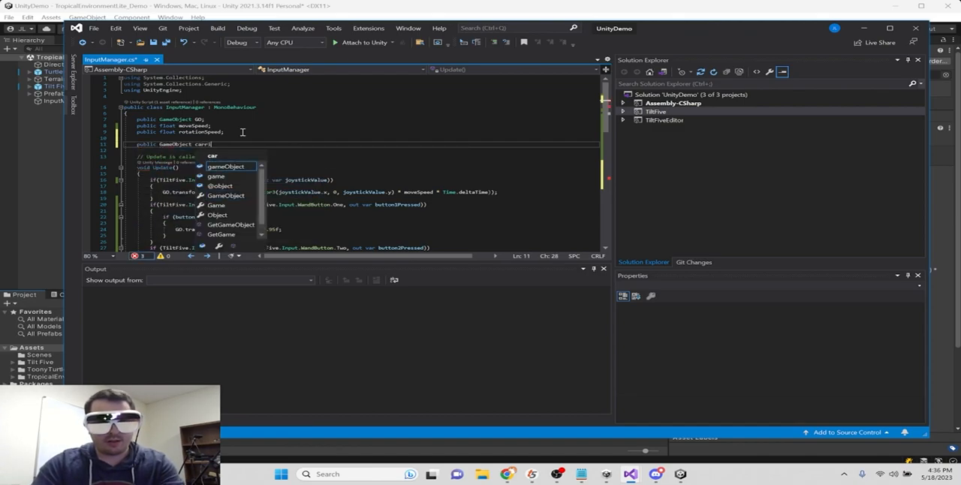
type("edObject;")
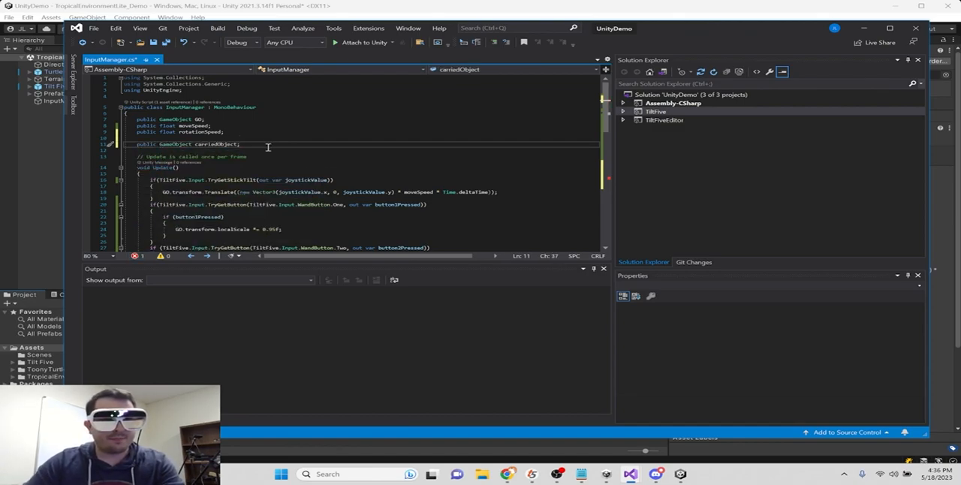
- Correct the nested condition in OnTriggerStay so the comparison reads carriedObject == null
scroll(281, 151, "down", 12)
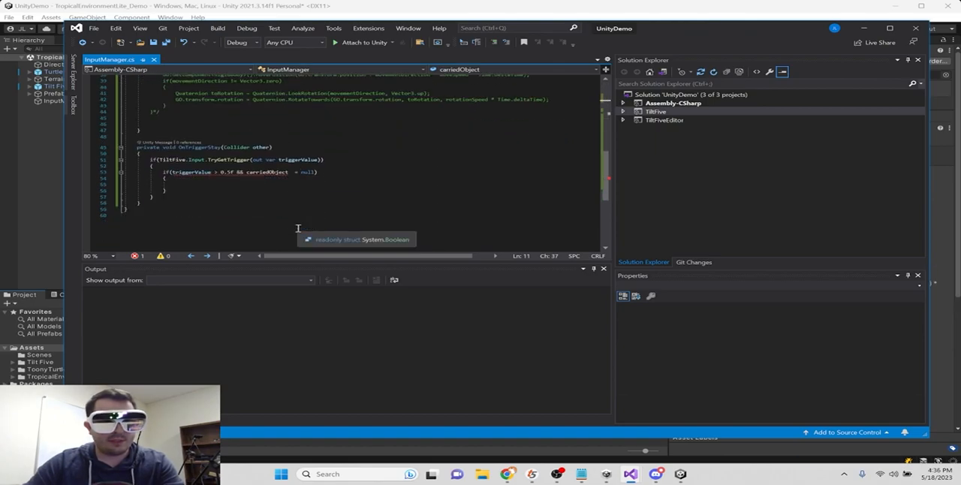
left_click(236, 186)
left_click(294, 172)
type("=")
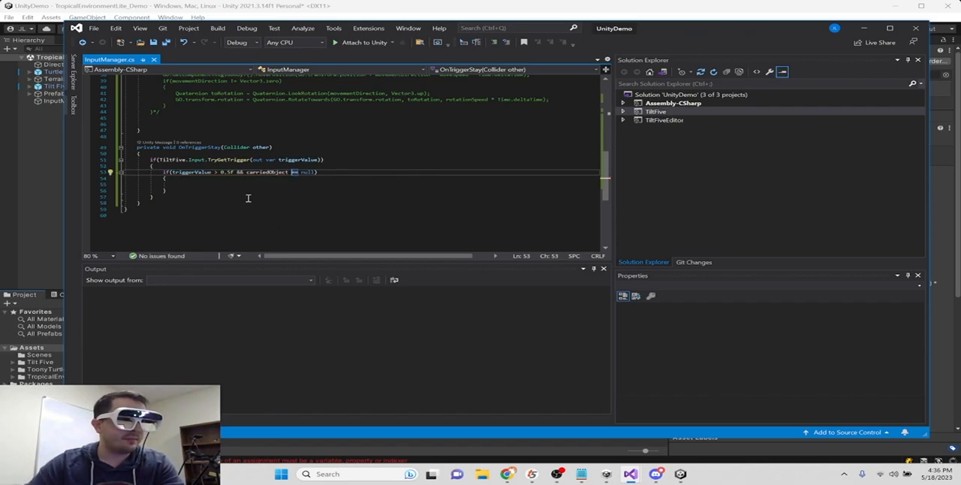
- Write other.gameObject.transform.parent = this.transform; inside the nested if block
left_click(221, 186)
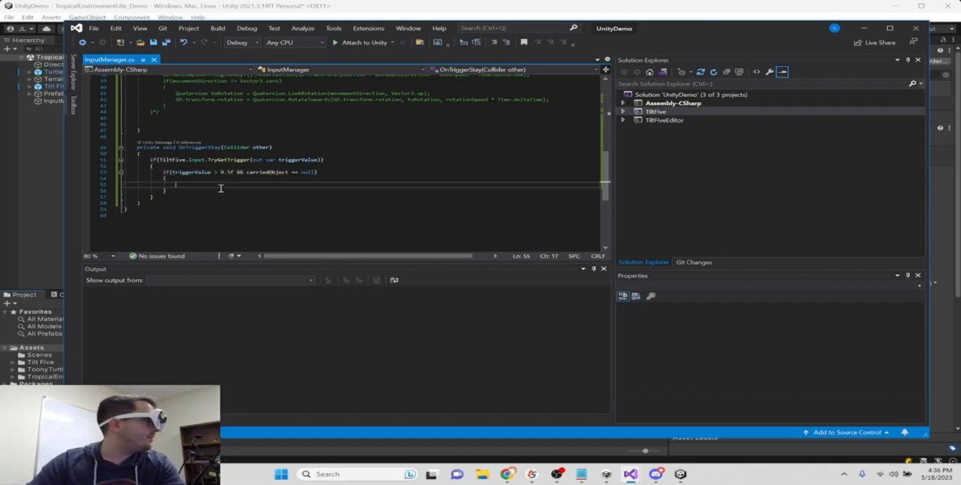
type("o")
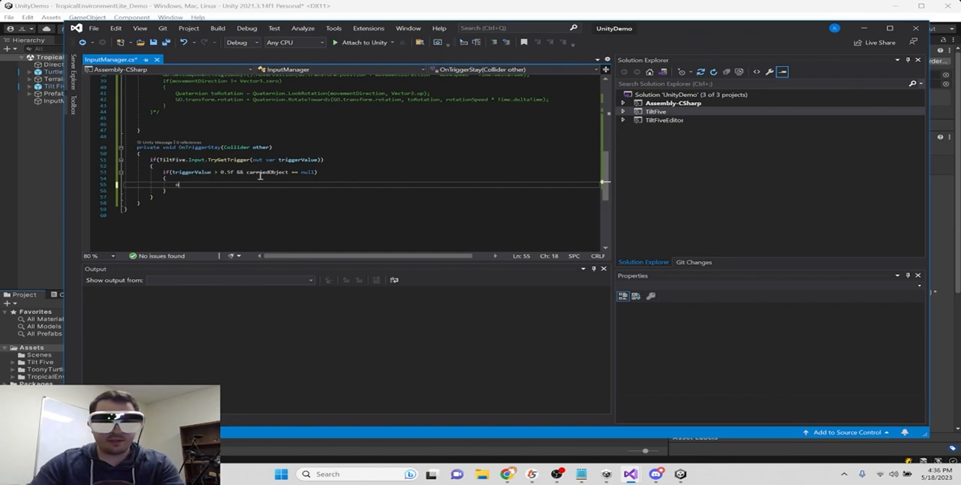
type("ther.transform.gameObject")
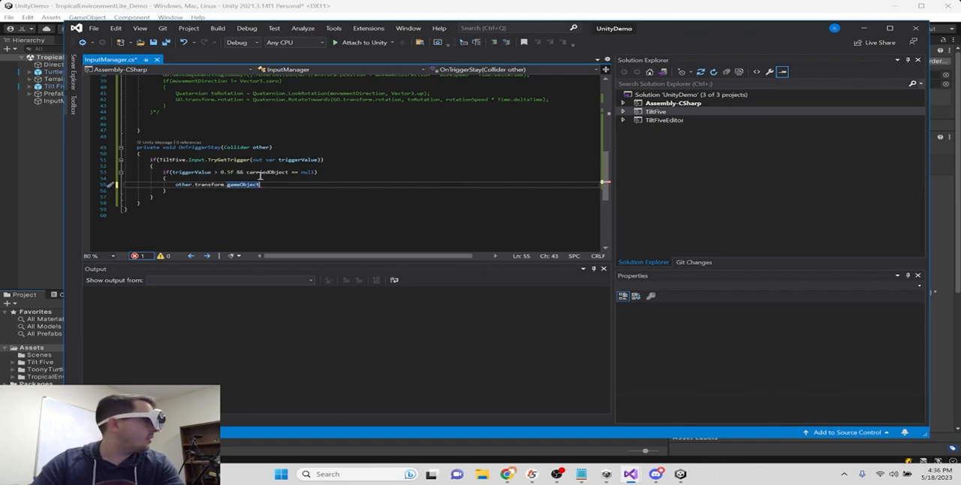
key("BackSpace")
key("BackSpace")
key("BackSpace")
key("BackSpace")
key("BackSpace")
key("BackSpace")
key("BackSpace")
key("BackSpace")
key("BackSpace")
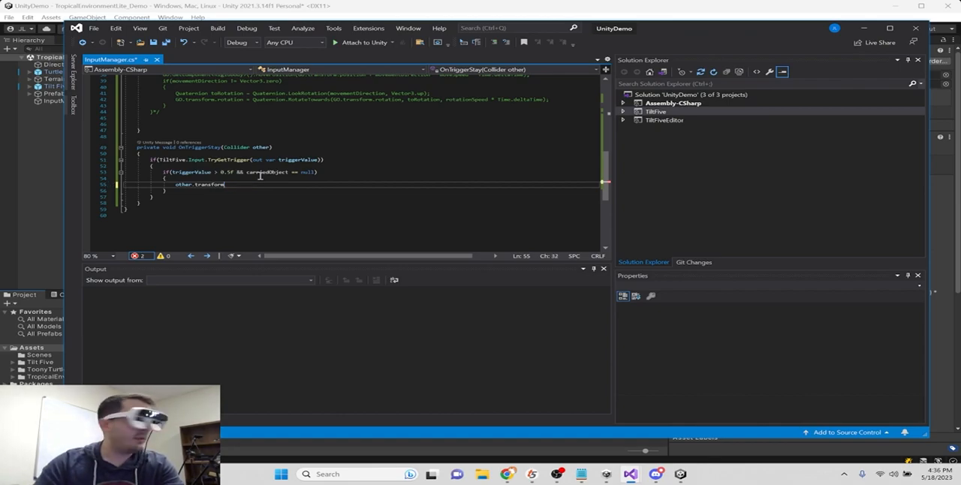
key("BackSpace")
key("BackSpace")
key("BackSpace")
key("BackSpace")
key("BackSpace")
key("BackSpace")
key("BackSpace")
key("BackSpace")
key("BackSpace")
key("BackSpace")
key("BackSpace")
type(".gameObject.tr")
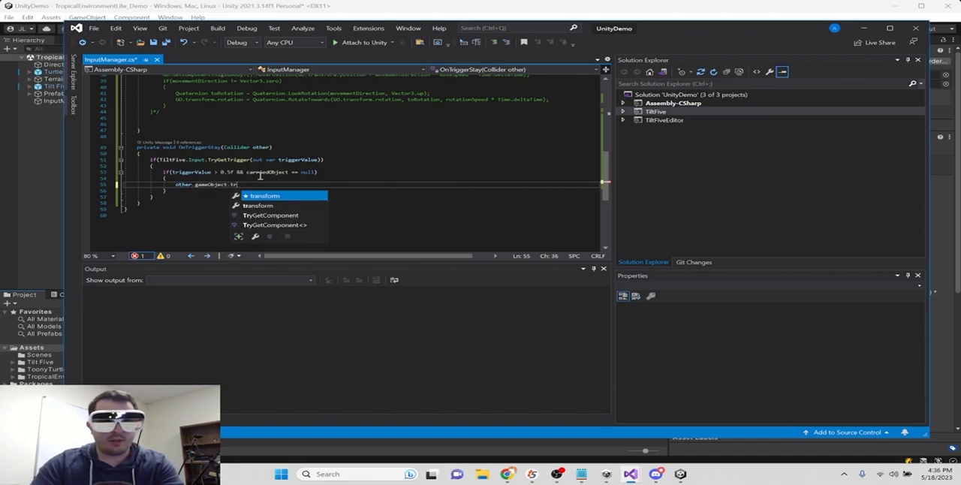
key("Tab")
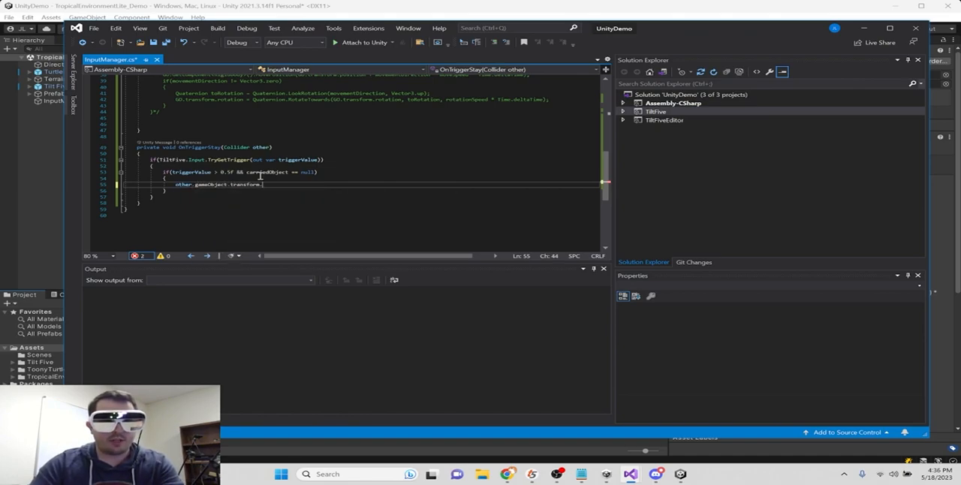
type(".")
type("pare")
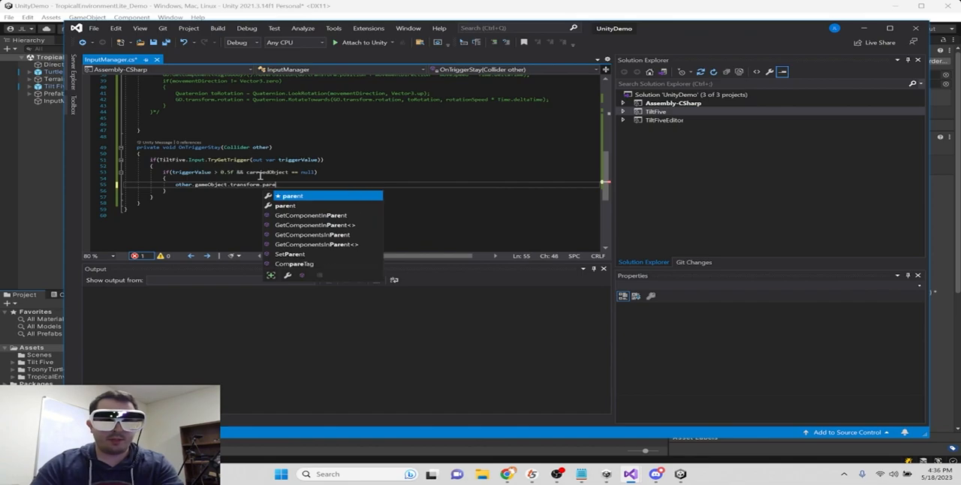
type("nt = this.transform;")
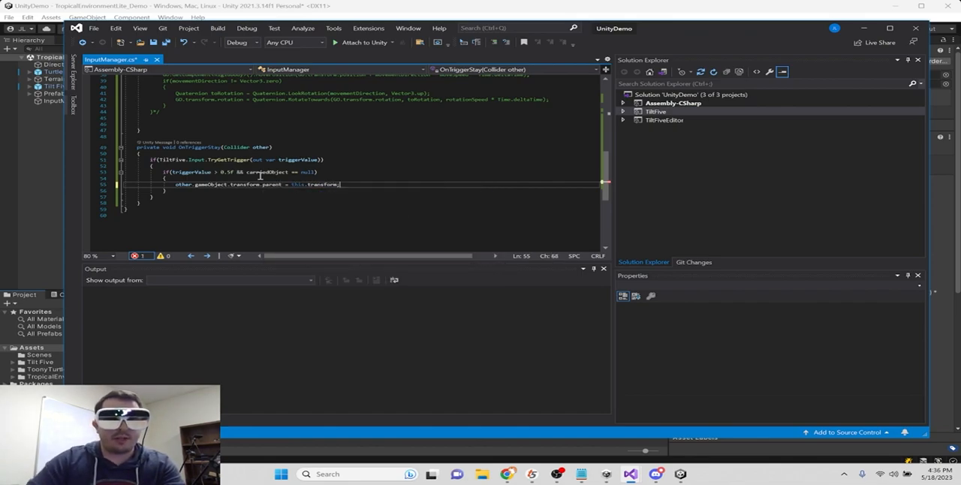
- Add carriedObject = other.gameObject; below the parent assignment and save the script
key("Return")
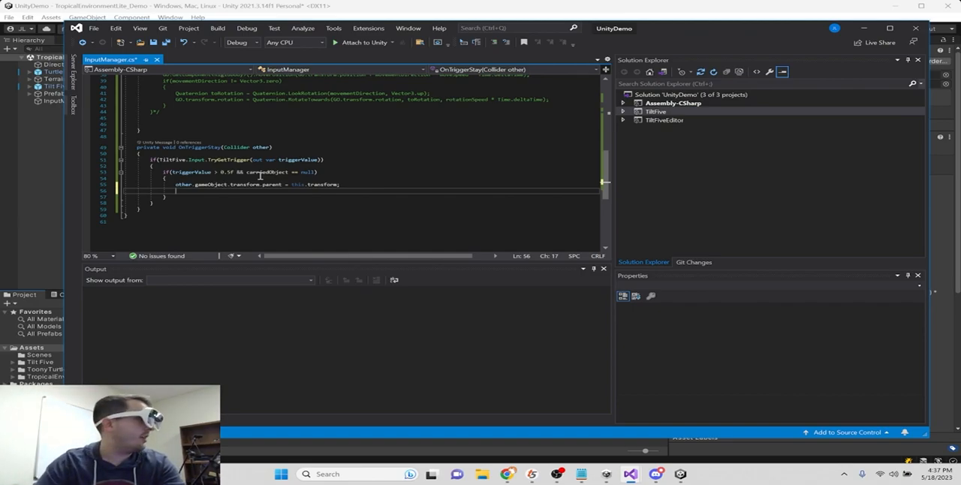
type("carriedObject")
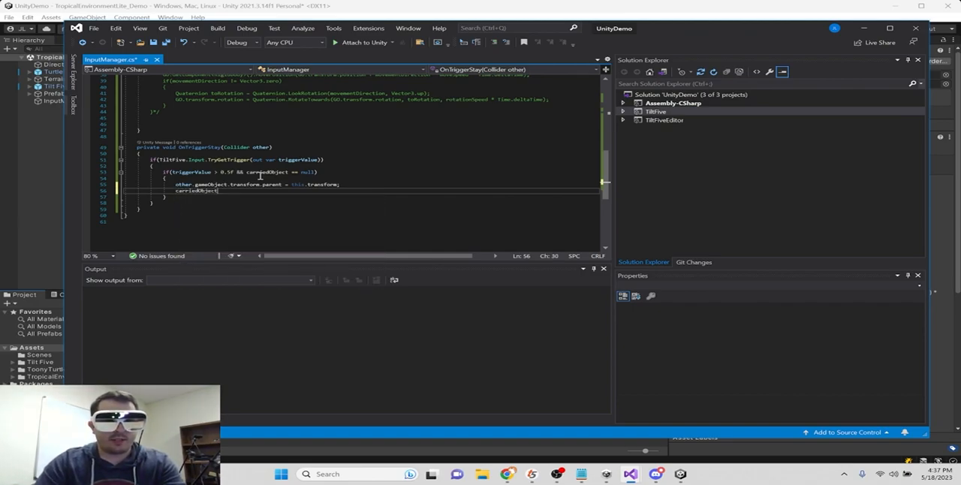
type(" = other.ga")
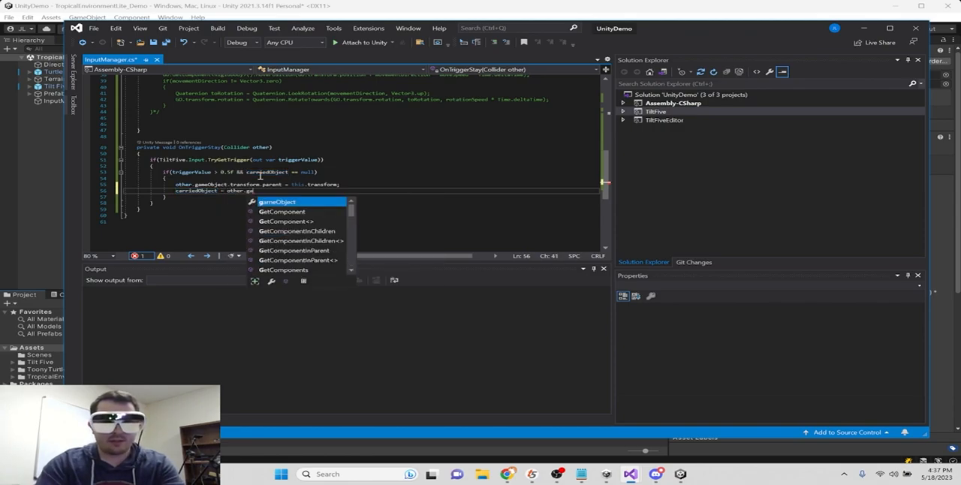
key("Tab")
type(";")
key("Return")
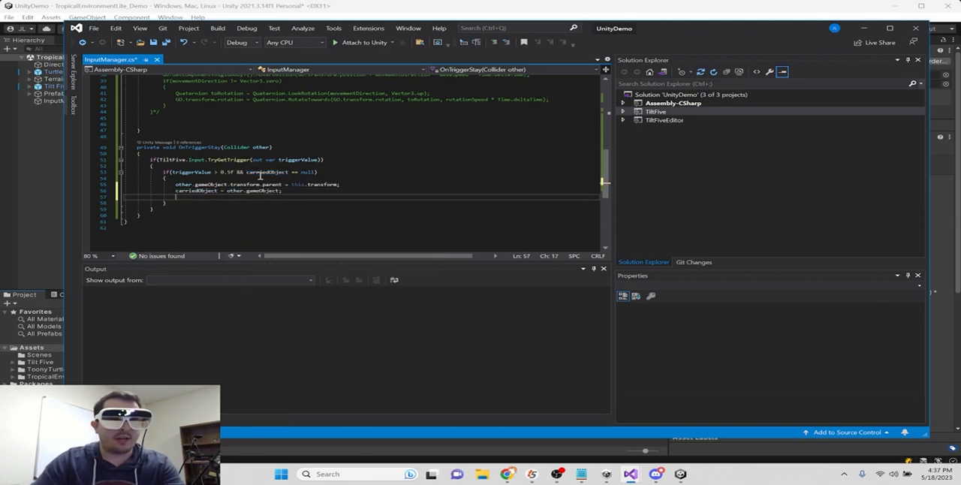
key("ctrl+s")
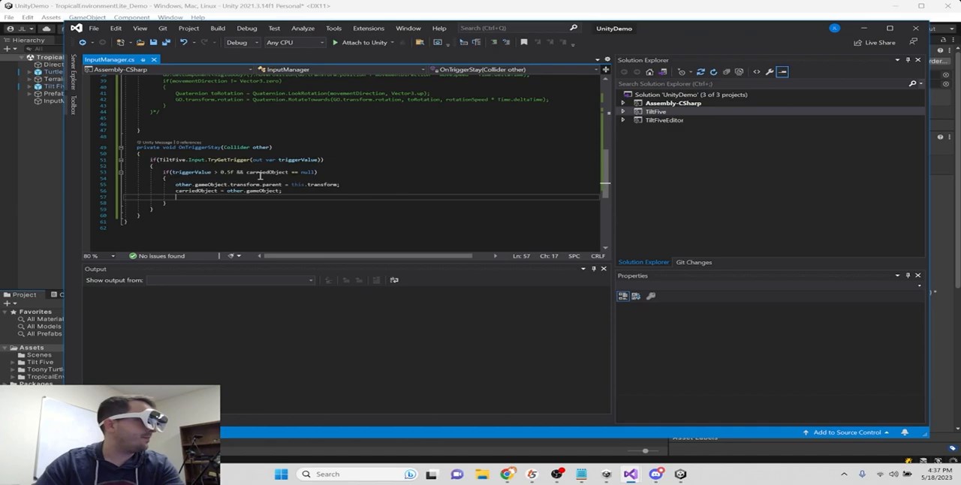
- Add carriedObject.GetComponent<Rigidbody>().useGravity = false; below the carriedObject assignment in OnTriggerStay
type("caarried")
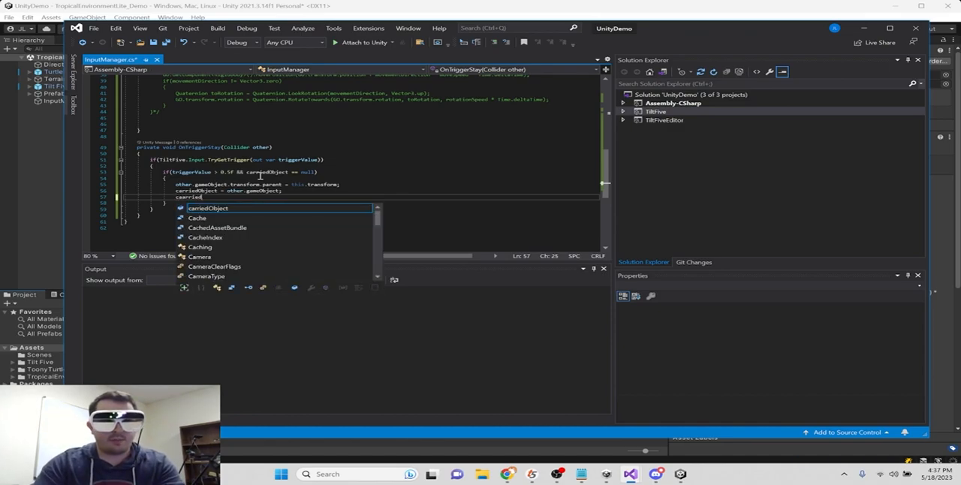
key("Tab")
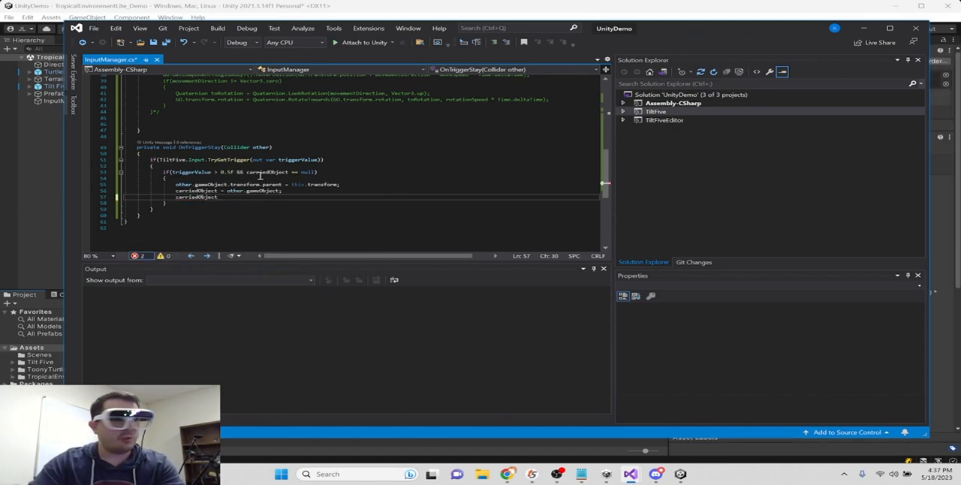
type(".Get")
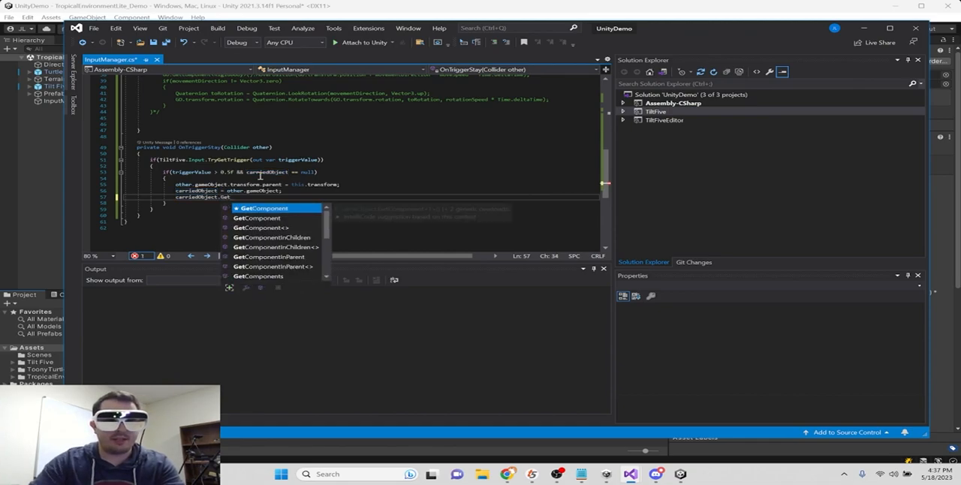
key("Tab")
type("<Rig")
key("Tab")
type(">()")
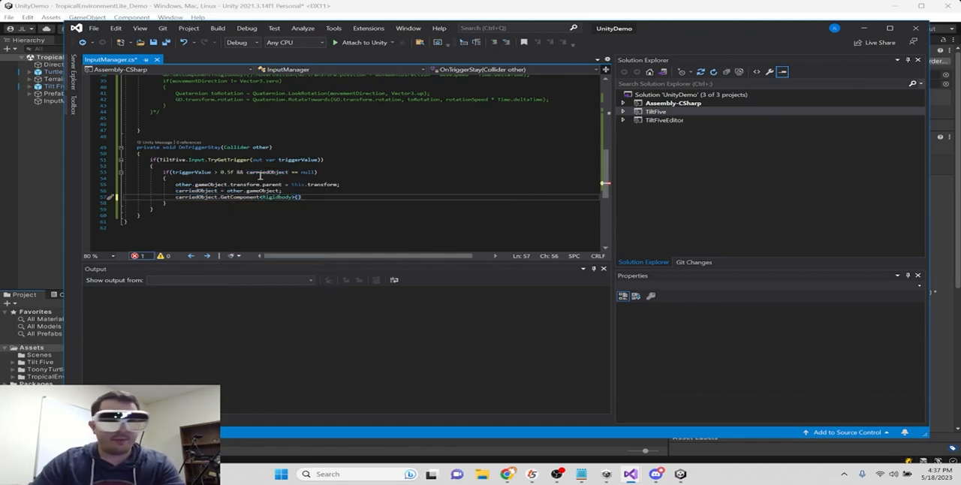
type(".")
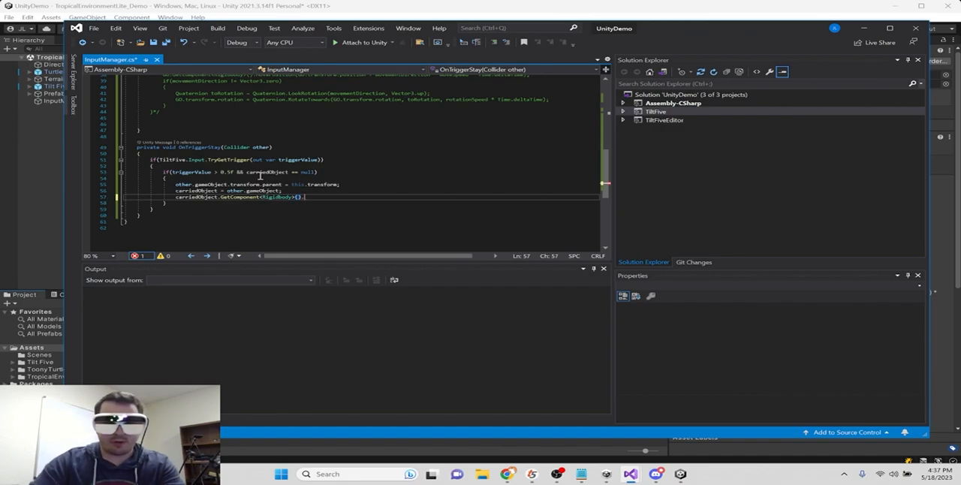
type("useGravity = false;")
key("Return")
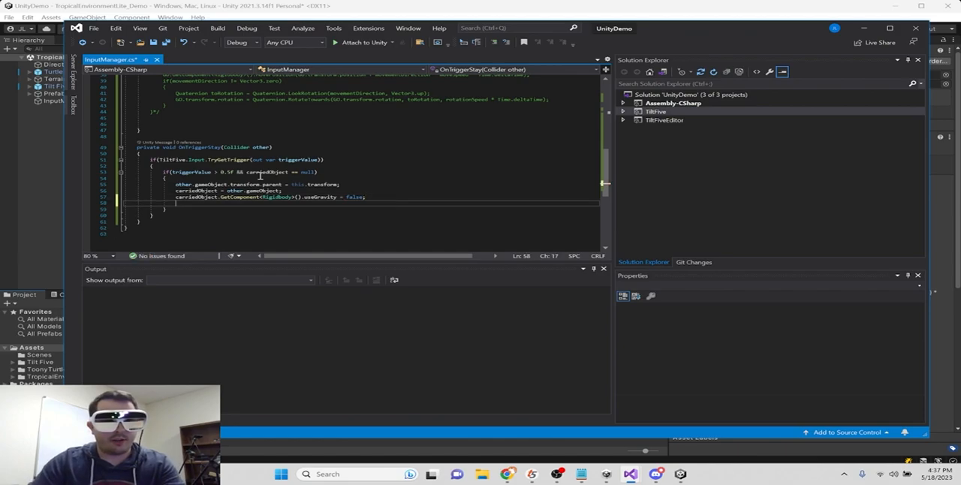
- Duplicate the useGravity line below itself and change the copy to isKinematic = true;
left_click_drag(380, 195, 175, 196)
key("ctrl+c")
left_click(205, 204)
key("ctrl+v")
double_click(321, 203)
type("isKi")
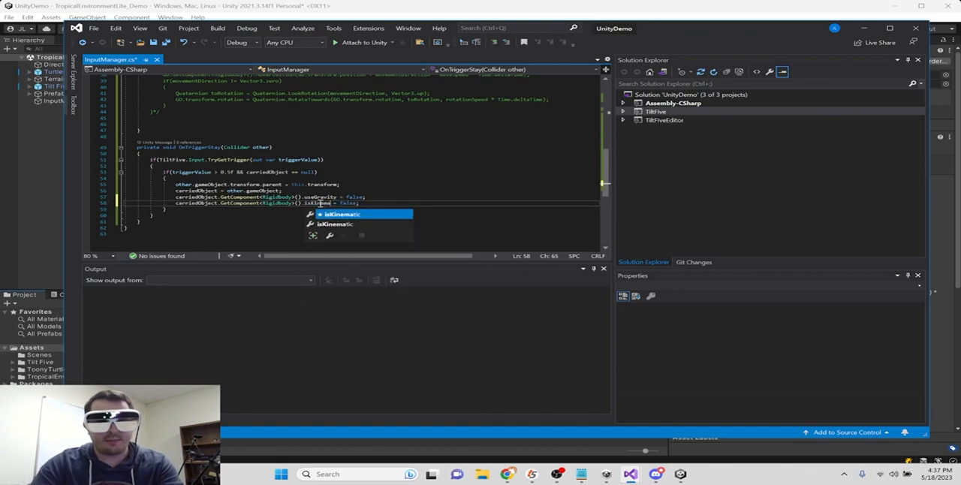
key("Tab")
double_click(357, 203)
type("true")
left_click(381, 197)
- Copy the whole TryGetTrigger if block from OnTriggerStay into Update, below the WandButton.Two block
scroll(354, 196, "up", 2)
scroll(368, 200, "down", 1)
left_click_drag(378, 225, 152, 180)
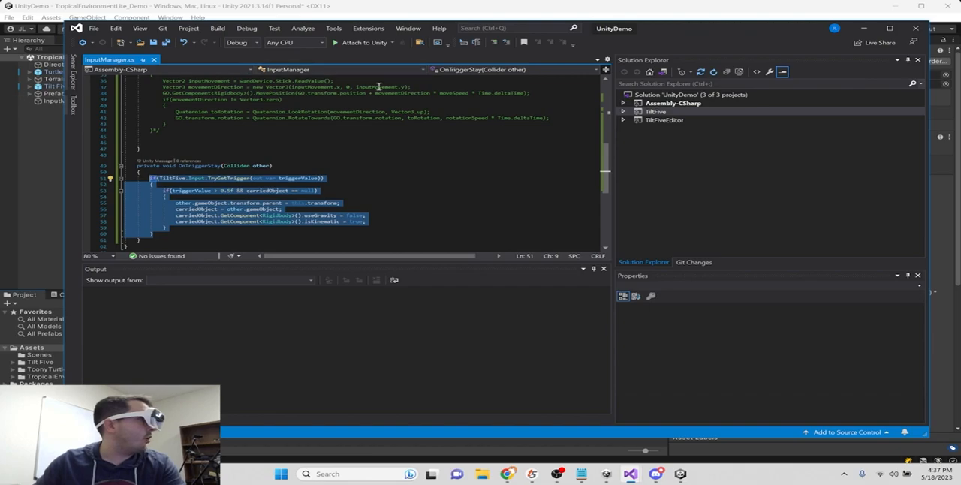
scroll(515, 125, "up", 5)
scroll(376, 141, "up", 3)
left_click(200, 208)
key("ctrl+v")
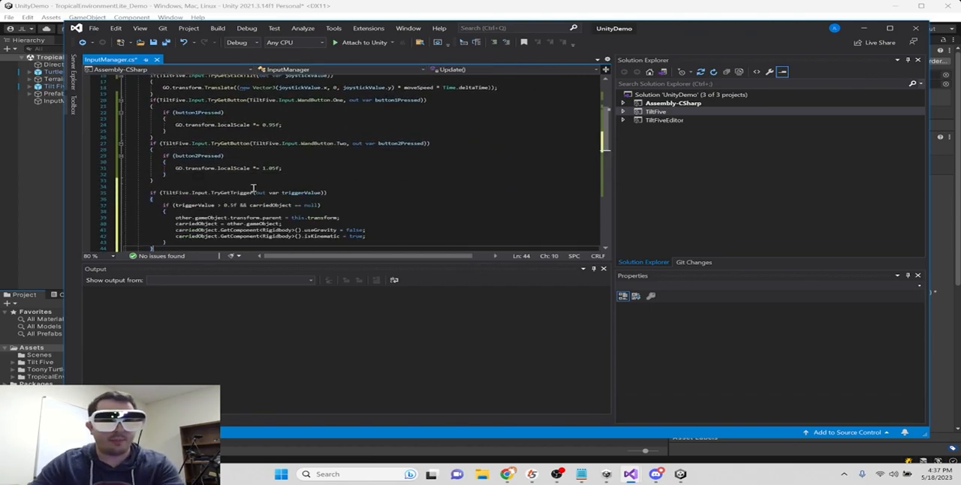
- Change the copied block's inner condition in Update to triggerValue < 0.5f && carriedObject != null
double_click(305, 205)
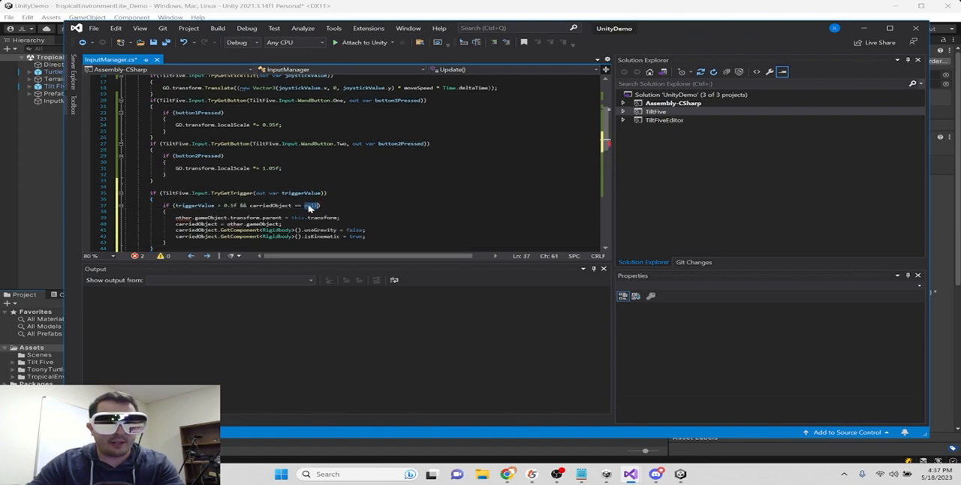
left_click(299, 205)
key("BackSpace")
type("!")
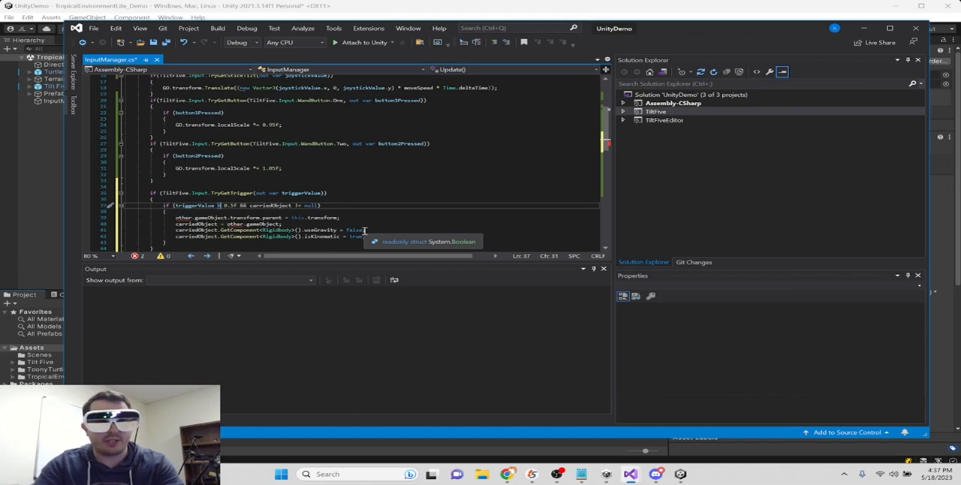
scroll(248, 217, "down", 1)
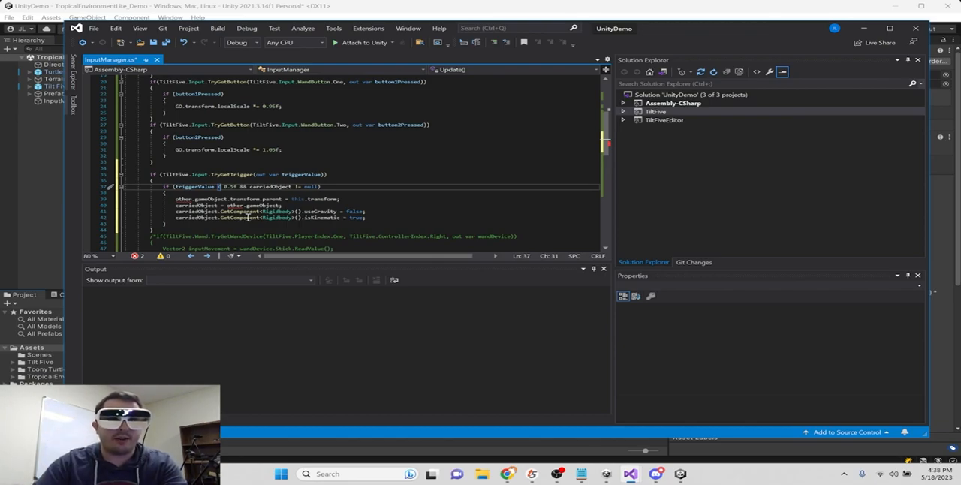
- Replace other.gameObject with carriedObject at the start of the parent assignment in Update's trigger block
left_click(194, 199)
key("BackSpace")
key("BackSpace")
key("BackSpace")
key("BackSpace")
key("BackSpace")
key("BackSpace")
type("ca")
type("rriedObjecmeObject")
key("Delete")
key("Delete")
key("Delete")
key("Delete")
key("Delete")
key("Delete")
key("Delete")
key("Delete")
type("t")
- Replace this.transform with null in the carriedObject.transform.parent assignment
left_click(305, 199)
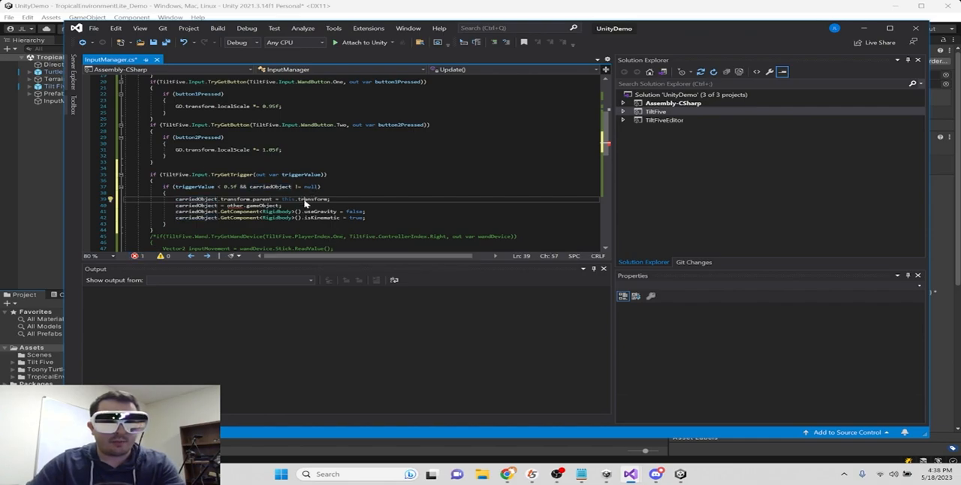
double_click(305, 200)
key("BackSpace")
key("BackSpace")
type("null")
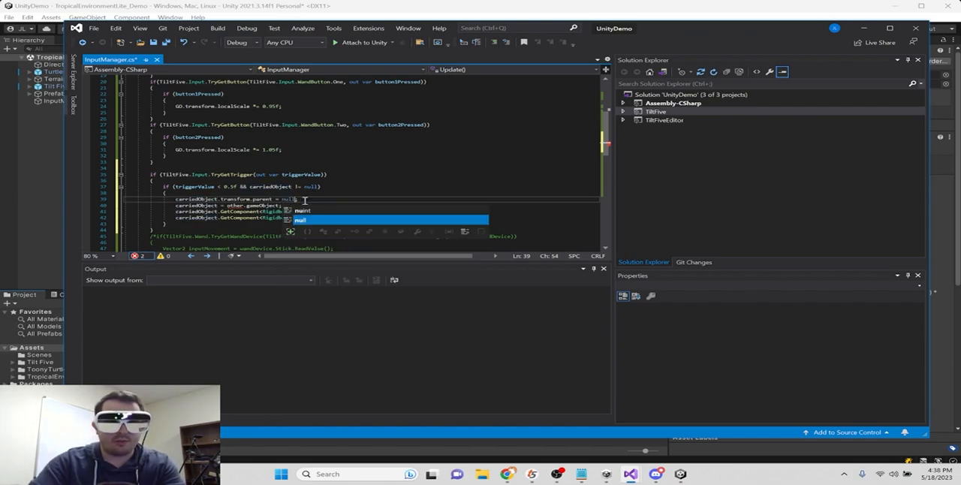
- Move the carriedObject assignment below the isKinematic line in Update and make it carriedObject = null;
left_click(284, 206)
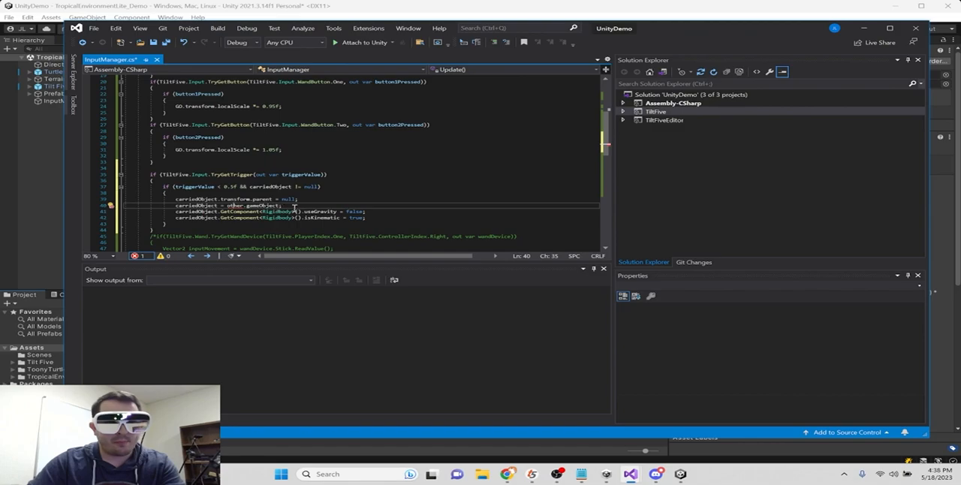
left_click_drag(284, 207, 177, 211)
key("ctrl+x")
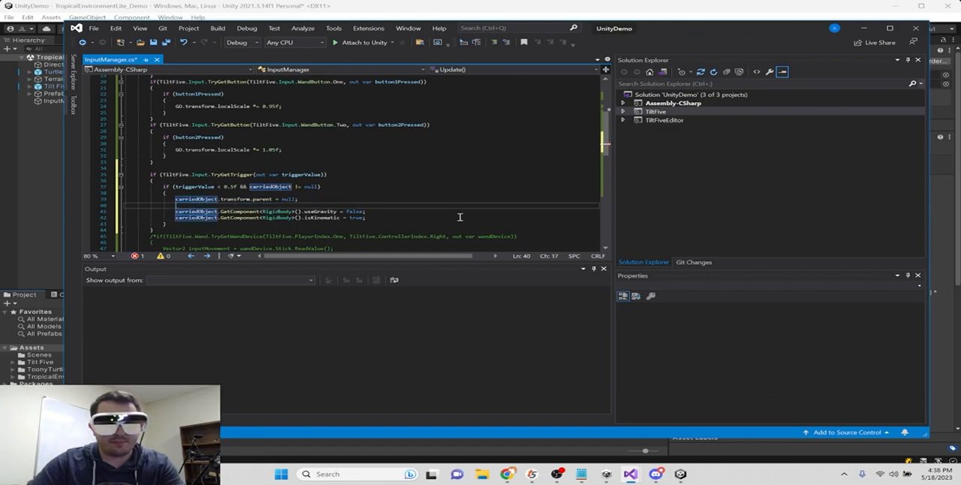
left_click(401, 217)
key("Return")
key("ctrl+v")
key("BackSpace")
key("BackSpace")
key("BackSpace")
key("BackSpace")
key("BackSpace")
key("BackSpace")
key("BackSpace")
key("BackSpace")
key("BackSpace")
key("BackSpace")
key("BackSpace")
key("BackSpace")
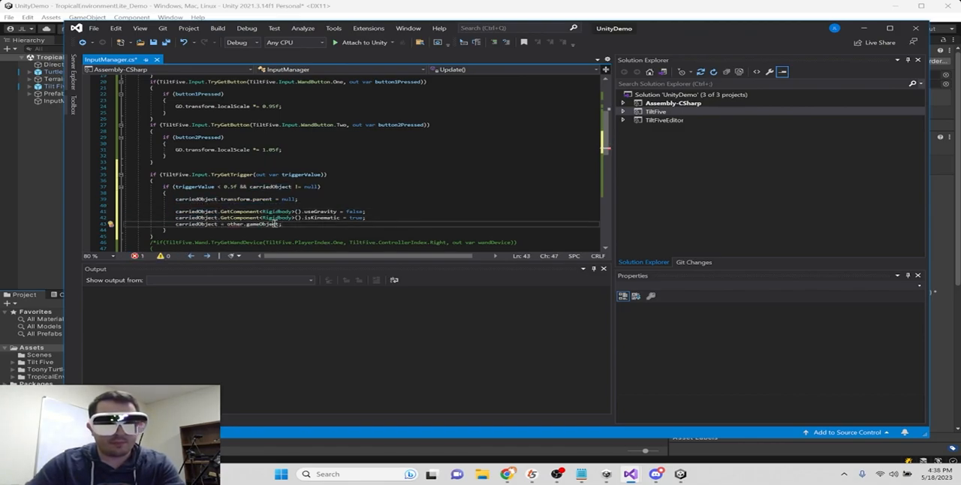
type("null")
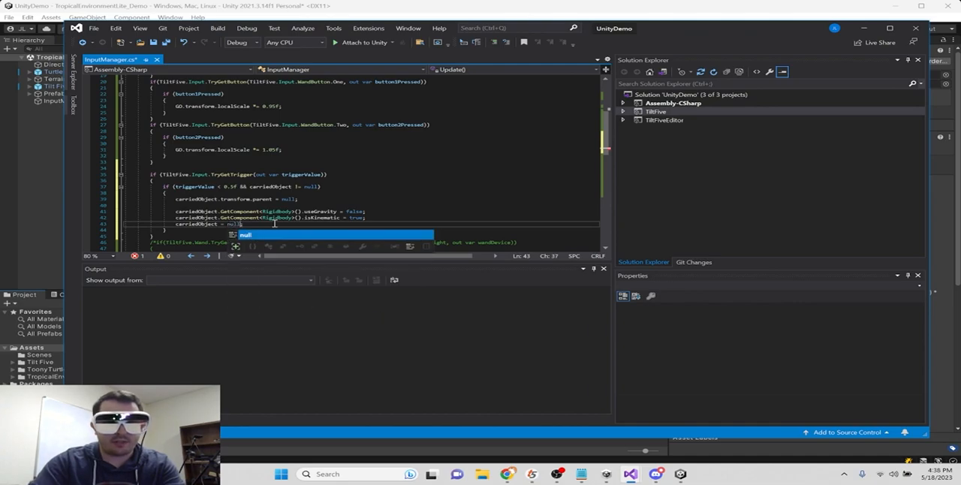
type(";")
- In Update's release block, set useGravity to true and isKinematic to false, and save the script
double_click(355, 212)
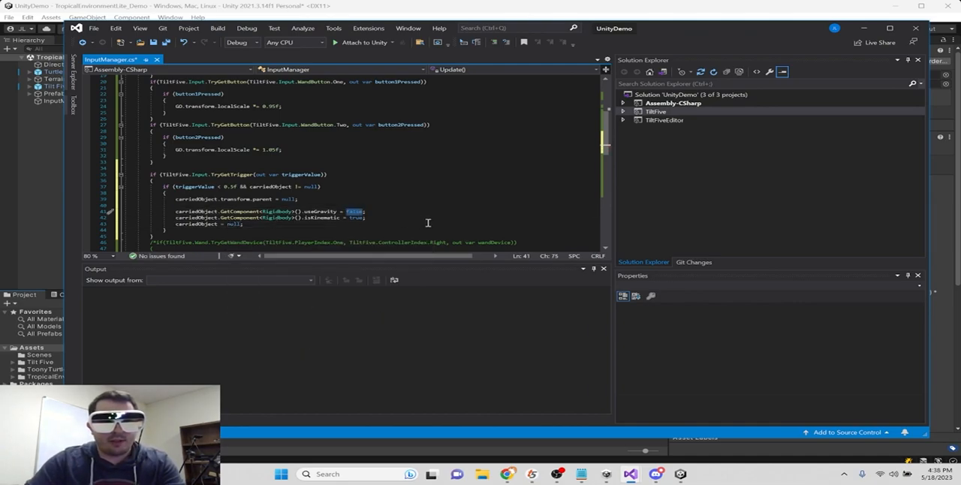
type("true")
left_click(353, 218)
double_click(353, 217)
type("false")
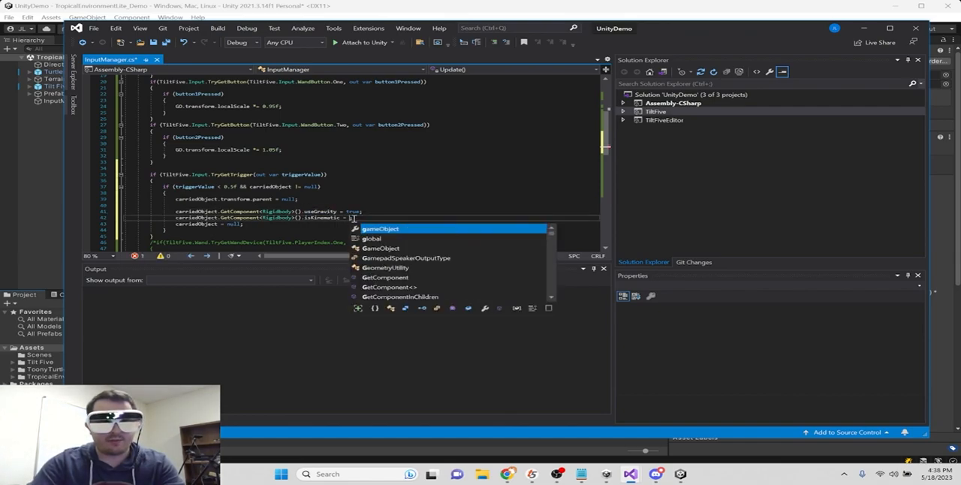
key("ctrl+s")
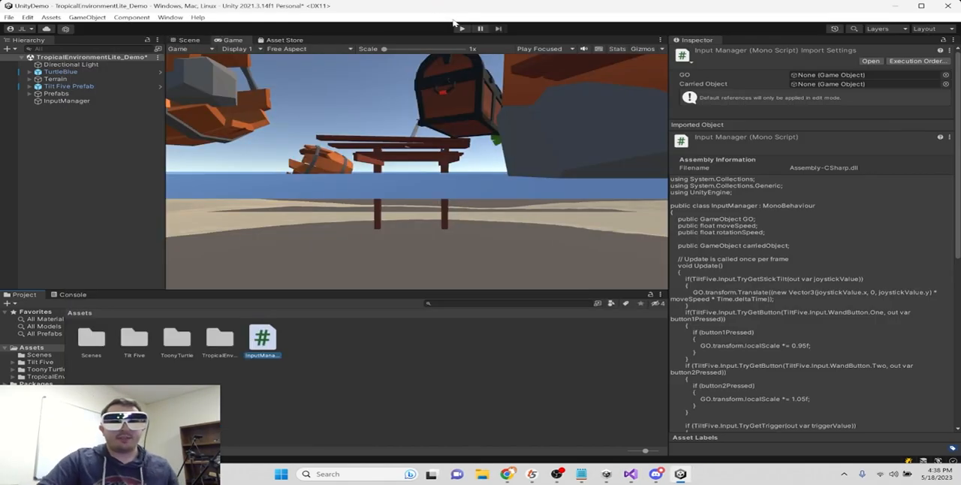
- Switch to Unity, play-test the scene with the updated wand script, stop it and save the scene
left_click(460, 28)
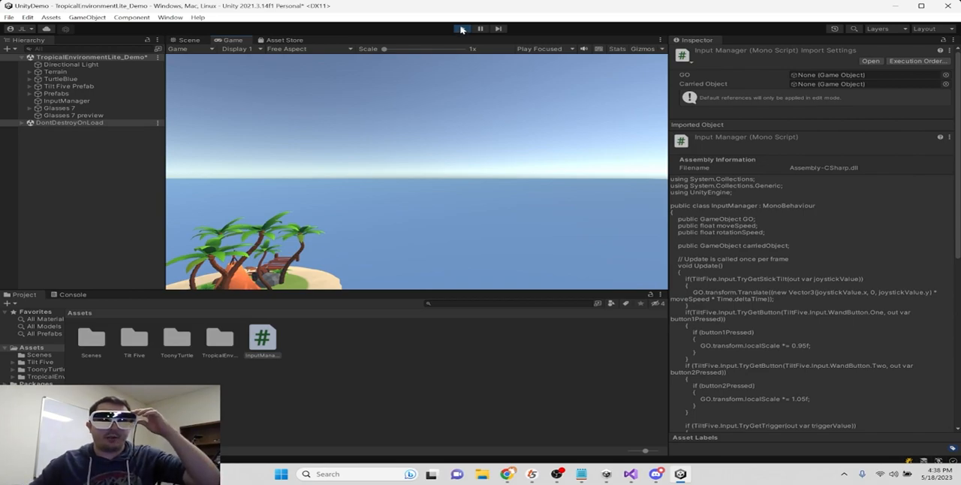
left_click(462, 29)
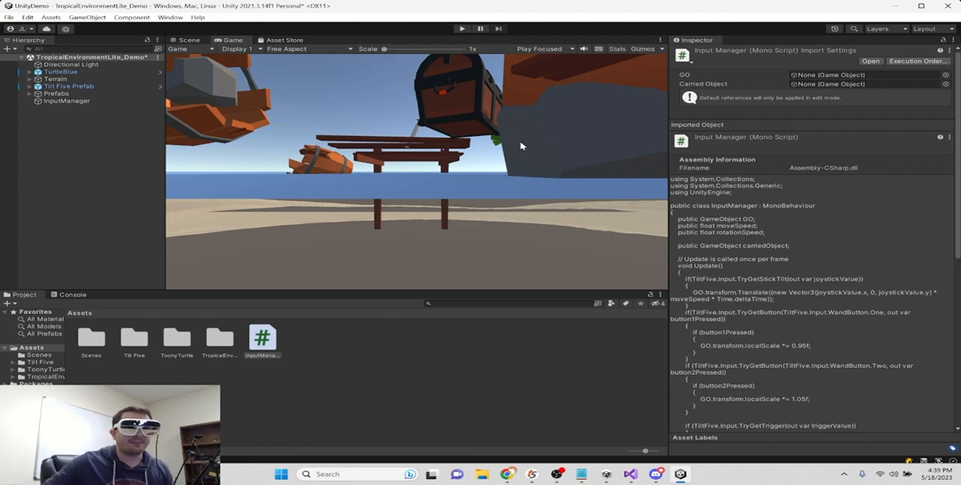
left_click(94, 167)
key("ctrl+s")
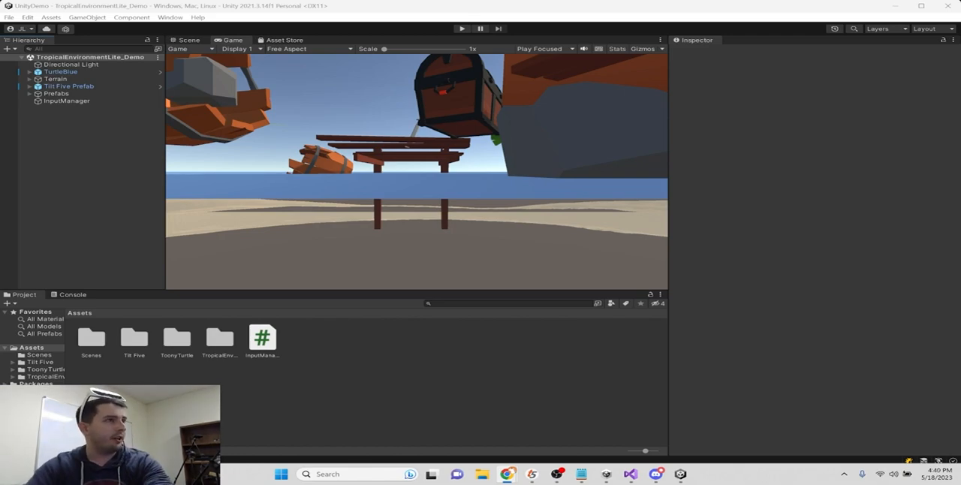
- Switch to the browser, open the MixCast download page and review the Windows client's licensing notes
left_click_drag(0, 197, 363, 1)
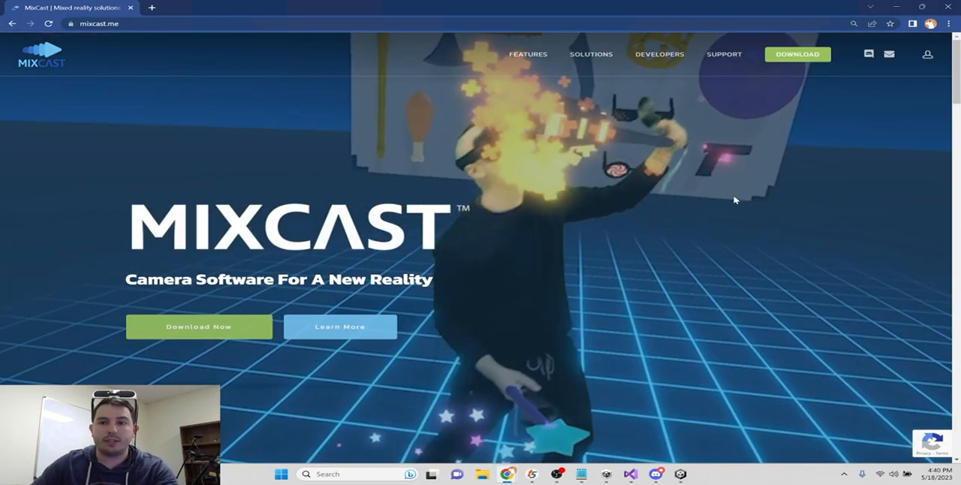
left_click(808, 62)
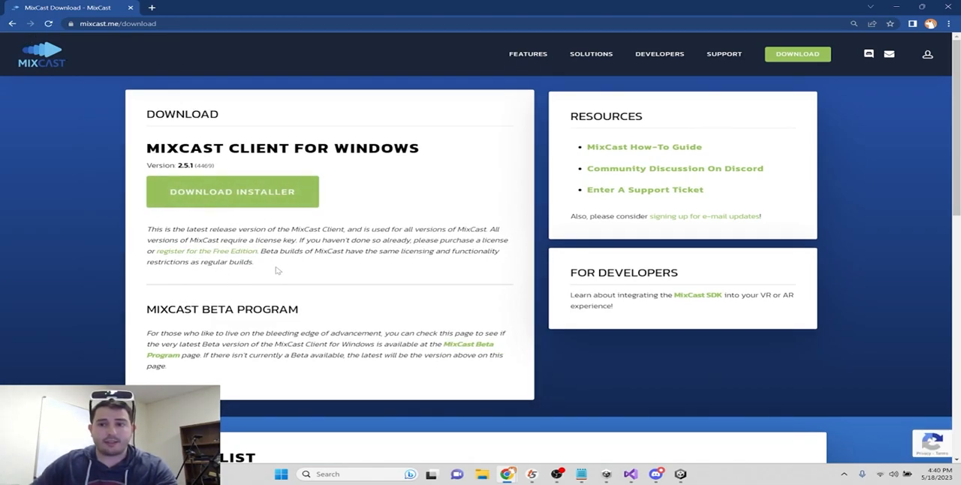
left_click_drag(283, 273, 148, 228)
left_click(216, 237)
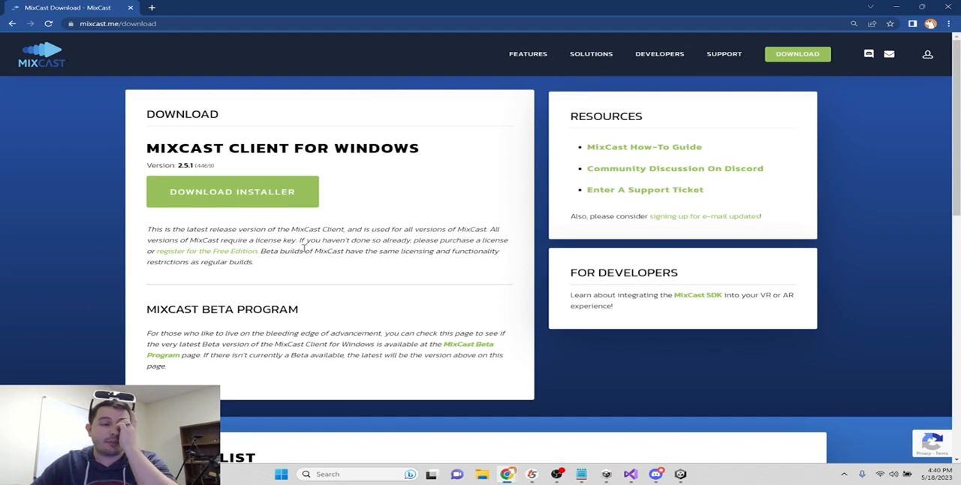
left_click_drag(308, 253, 231, 231)
left_click(328, 255)
left_click_drag(271, 272, 348, 278)
left_click(143, 234)
- Open the MixCast SDK for Unity page, download the version 2.5.1 package and close the browser
left_click(347, 265)
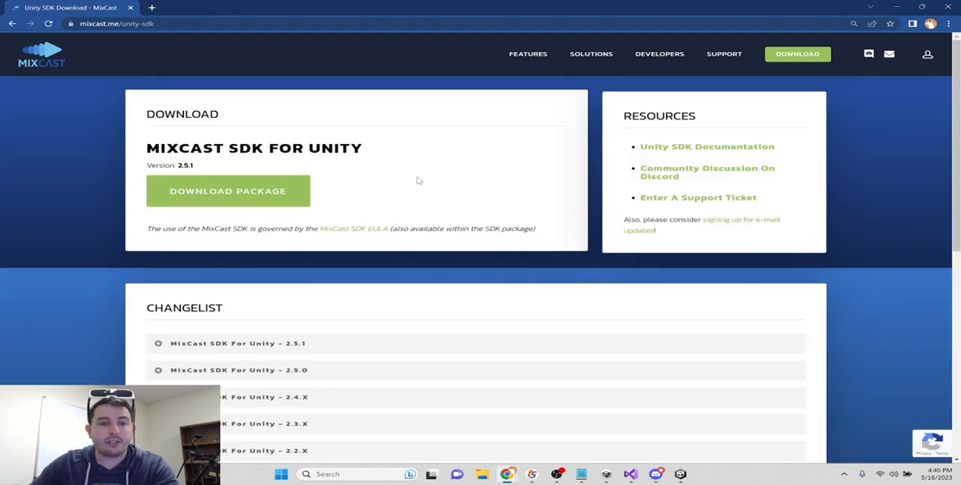
left_click(252, 194)
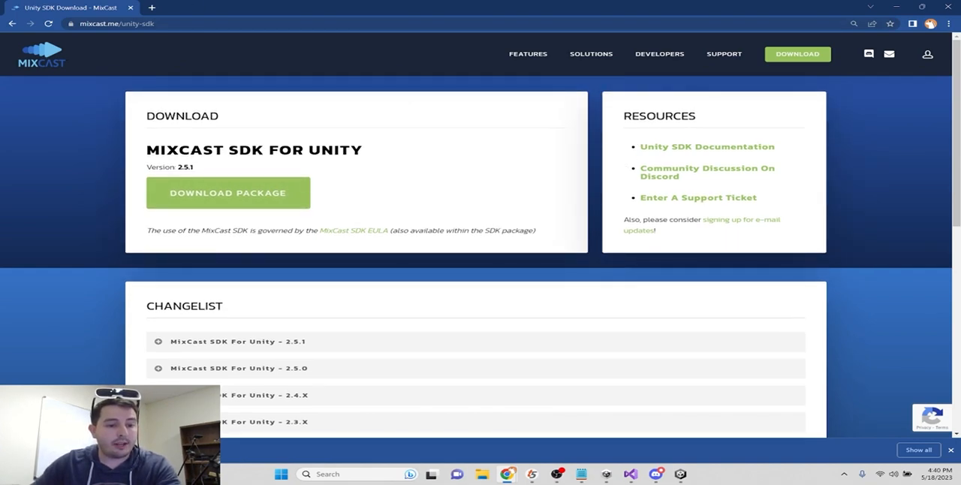
left_click(948, 6)
- Launch the installed MixCast client from the Windows search
left_click(368, 474)
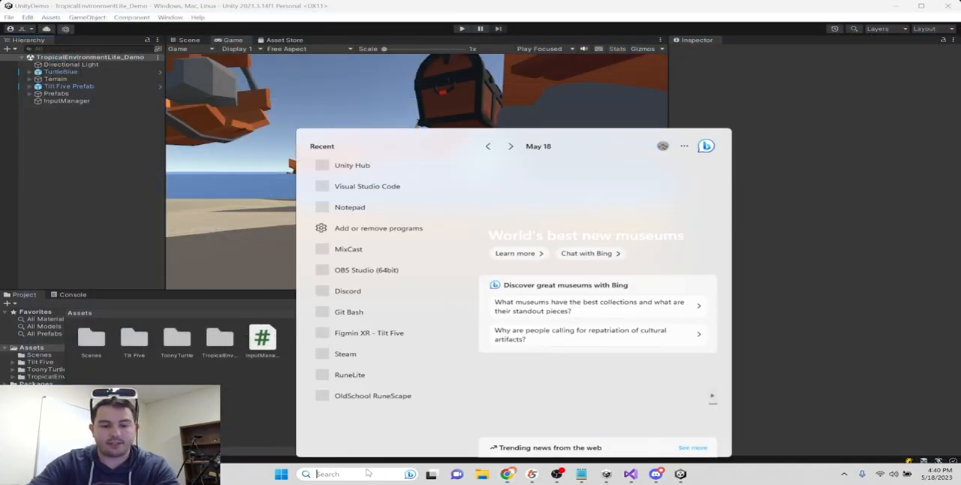
type("wireshark")
key("Return")
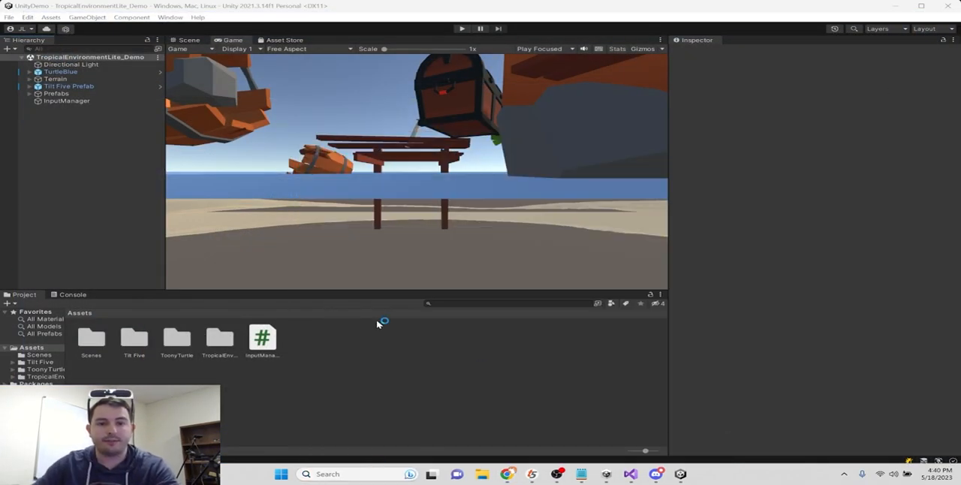
- Import the downloaded MixCast SDK package from the Downloads folder into the Unity project as a custom package
left_click(50, 17)
mouse_move(128, 132)
left_click(297, 134)
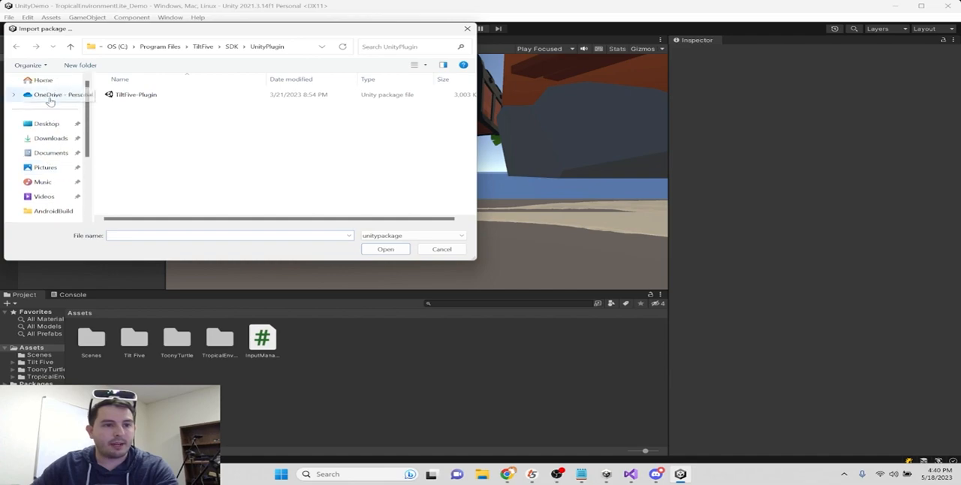
left_click(50, 139)
double_click(180, 102)
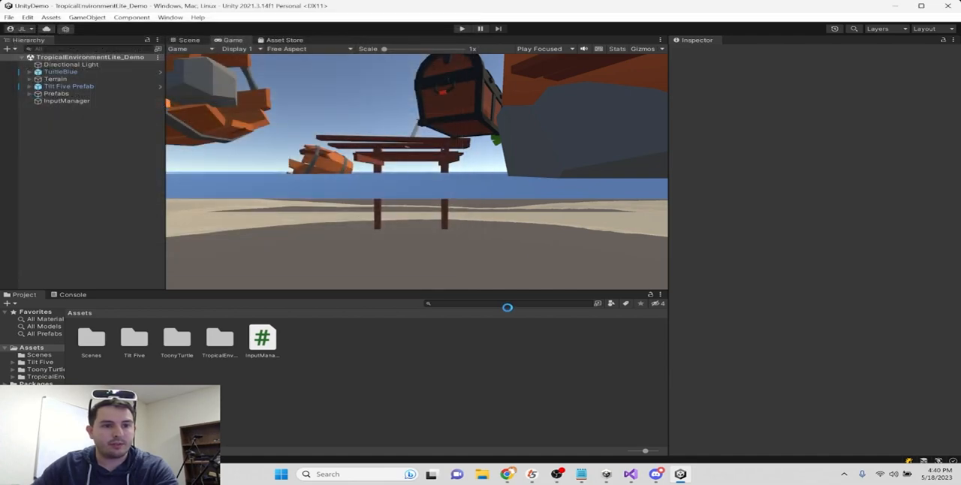
scroll(307, 262, "down", 10)
scroll(296, 202, "down", 5)
left_click(331, 313)
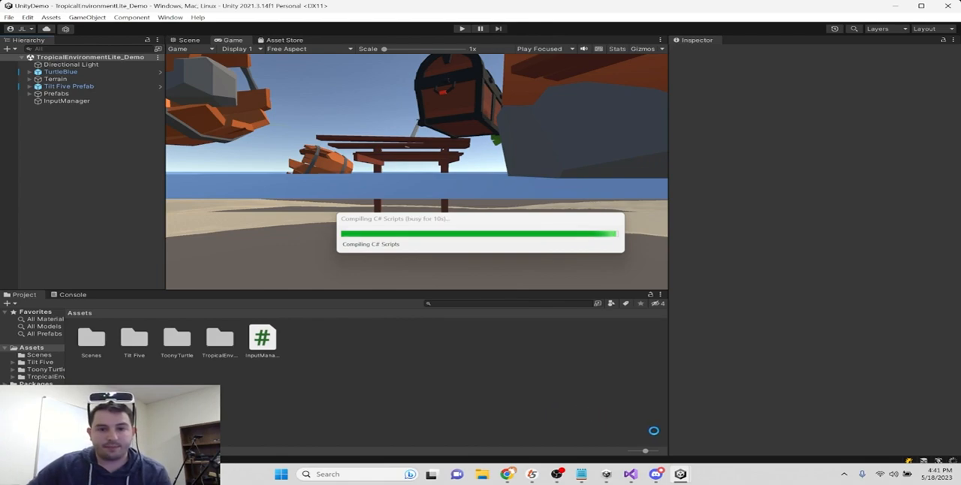
left_click_drag(483, 225, 504, 146)
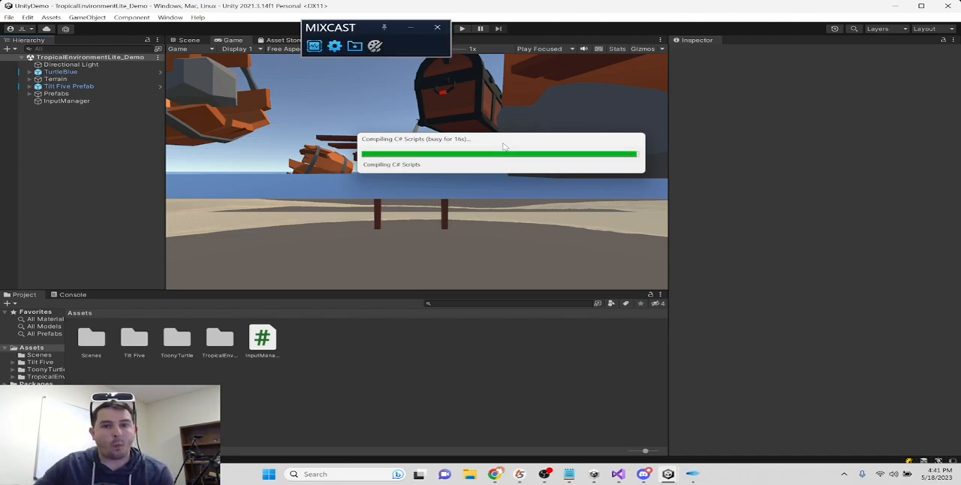
- Open the MixCast preferences and choose HD Pro Webcam C920 as the physical device being configured
left_click_drag(368, 30, 289, 214)
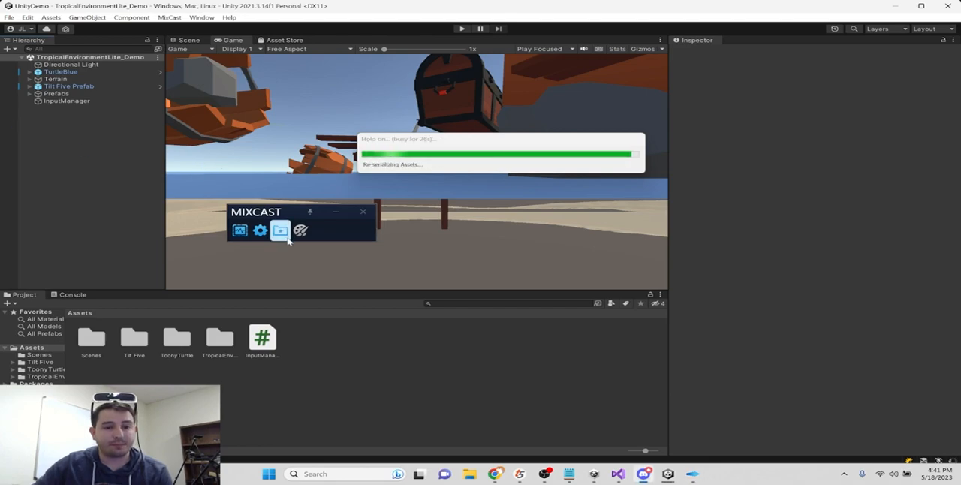
left_click_drag(288, 215, 278, 184)
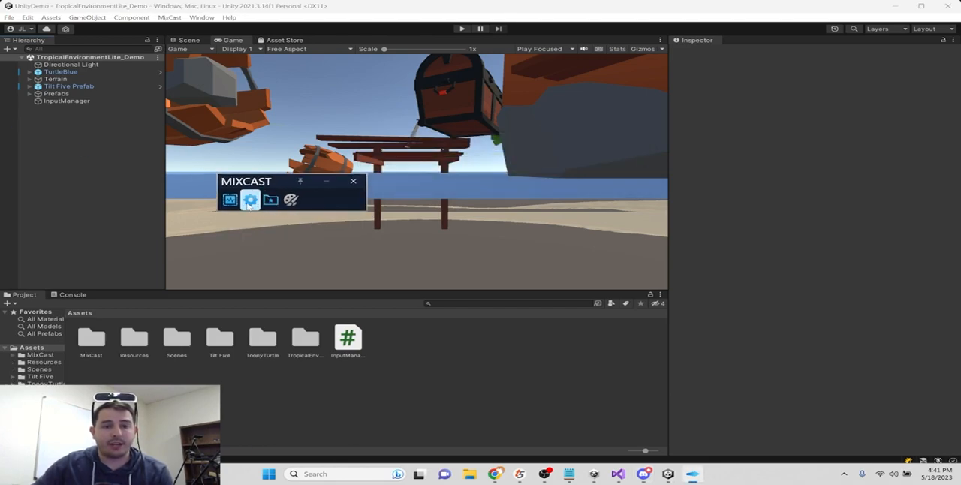
left_click(251, 202)
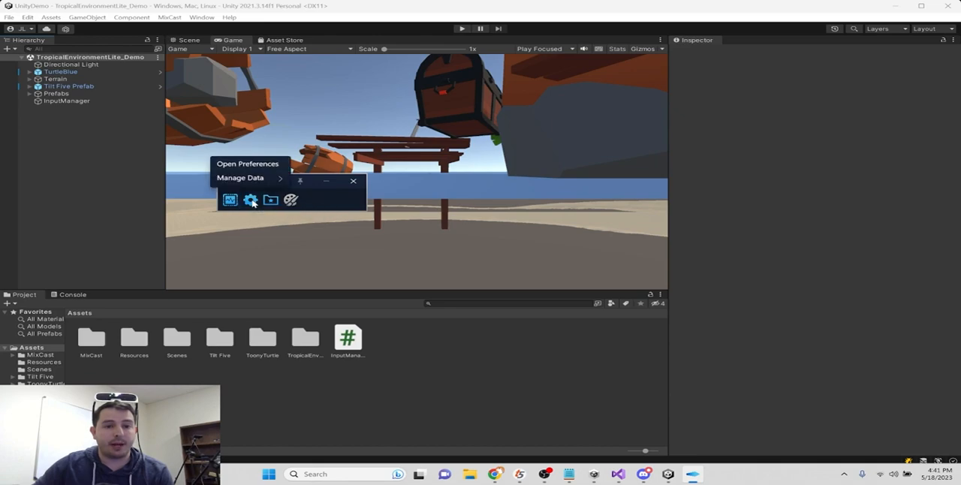
left_click(268, 165)
left_click_drag(496, 47, 536, 46)
left_click(362, 80)
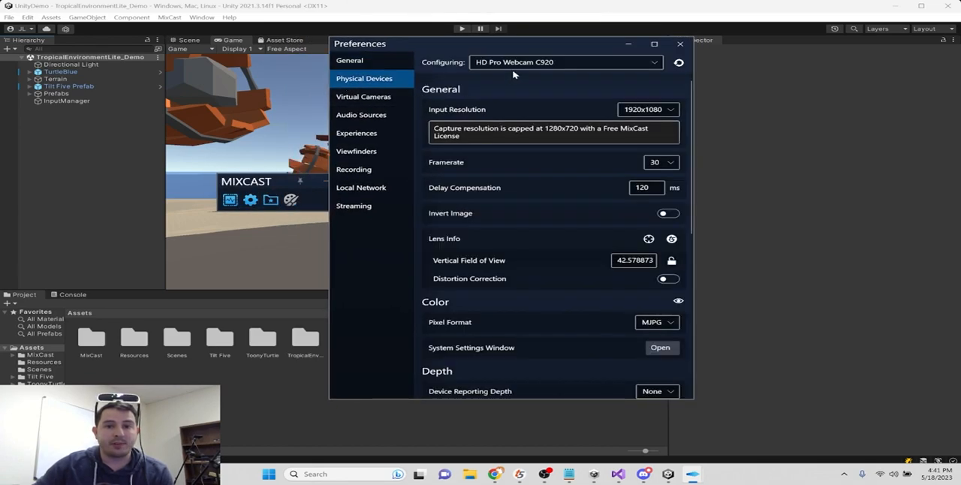
left_click(518, 64)
left_click(518, 80)
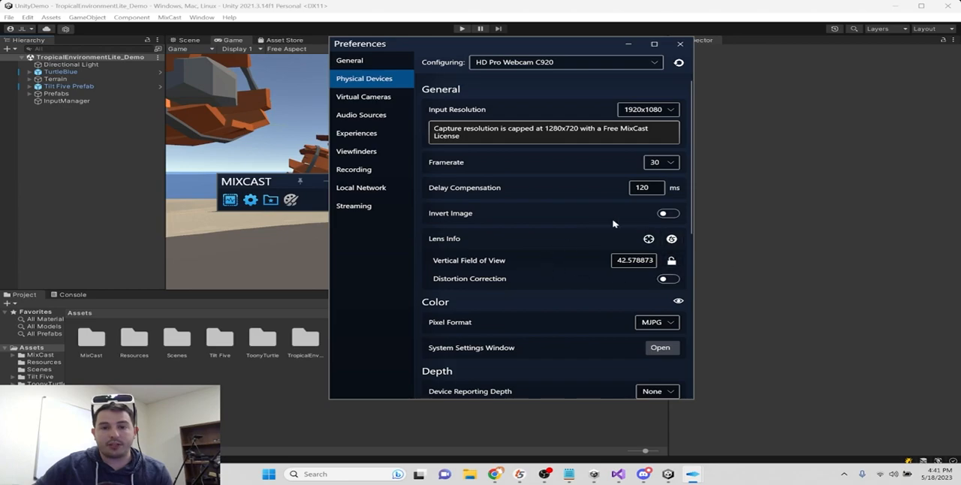
- Run the Tilt Five calibration for the HD Pro Webcam C920, accept the board alignment and close the preferences
left_click(679, 242)
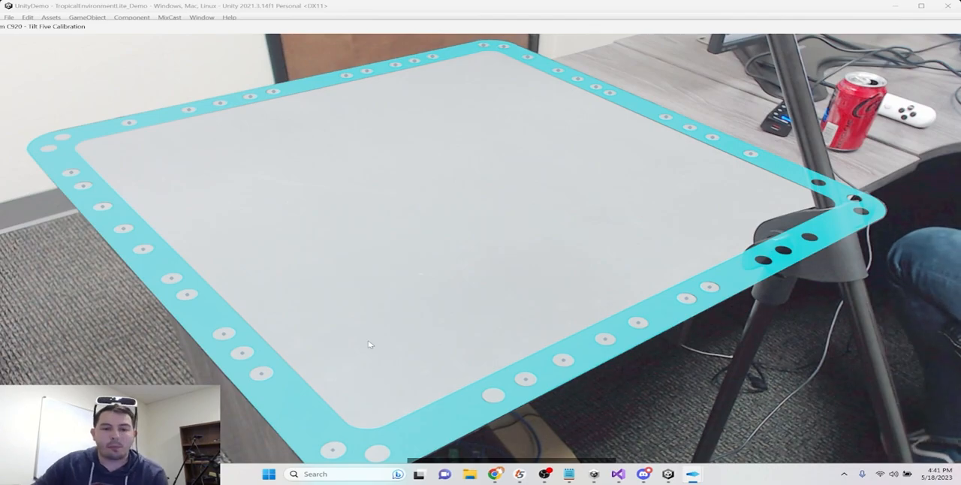
left_click_drag(587, 29, 596, 11)
left_click(477, 453)
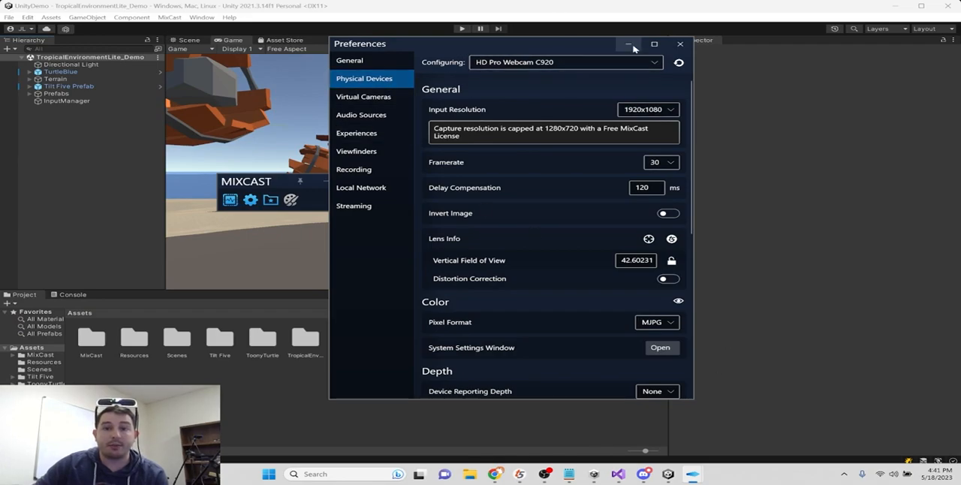
left_click(680, 44)
- Try to run the scene in Play mode and check the MixCast output display
left_click_drag(256, 181, 155, 158)
left_click(457, 29)
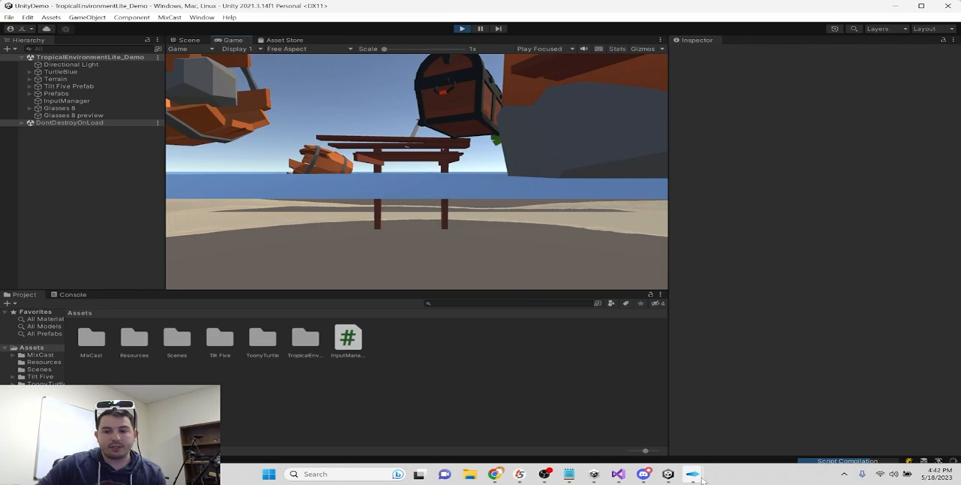
mouse_move(698, 474)
left_click(731, 432)
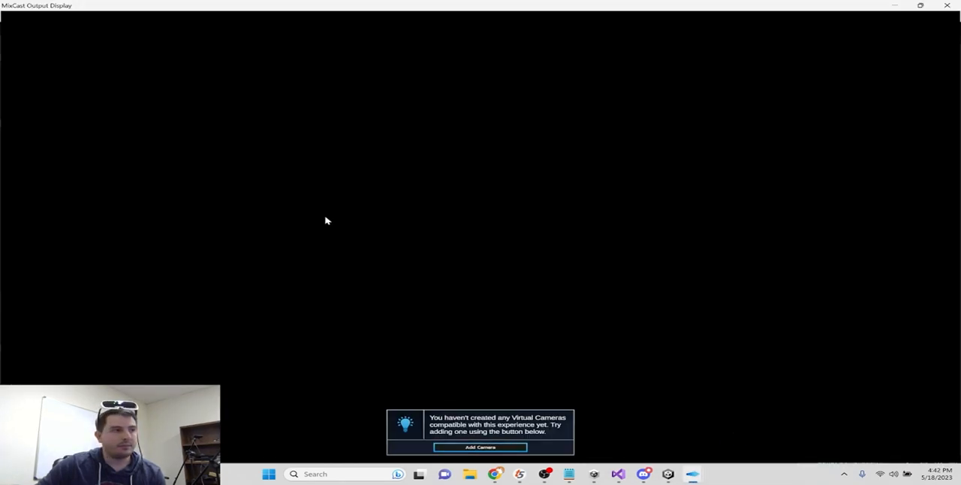
key("alt+Tab")
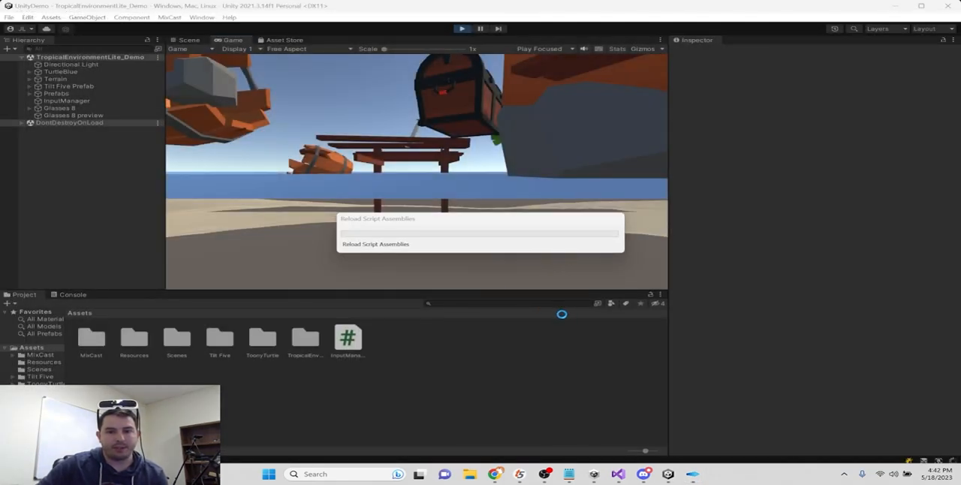
left_click_drag(451, 222, 428, 192)
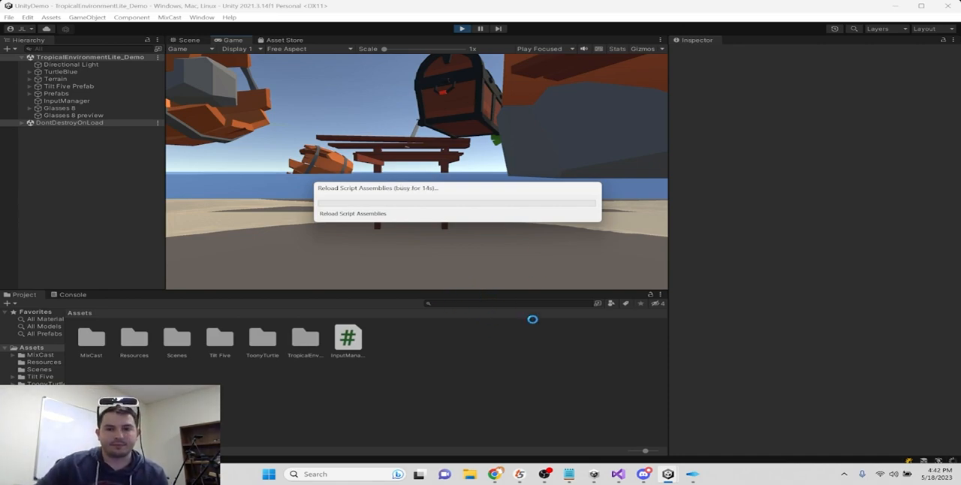
mouse_move(691, 479)
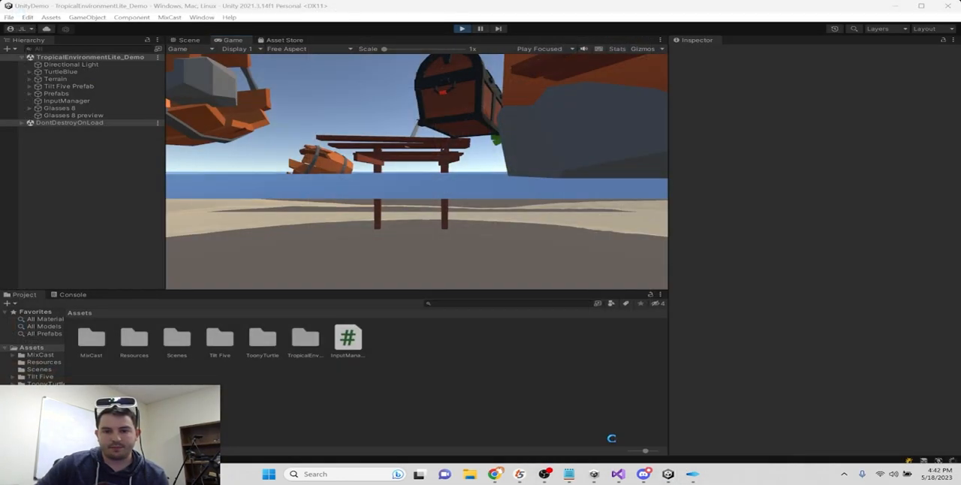
left_click(422, 192)
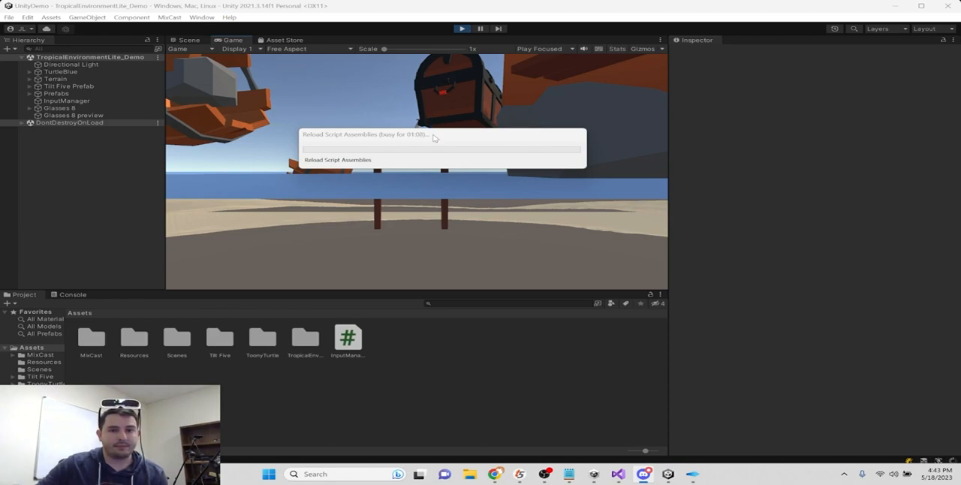
left_click_drag(433, 137, 385, 96)
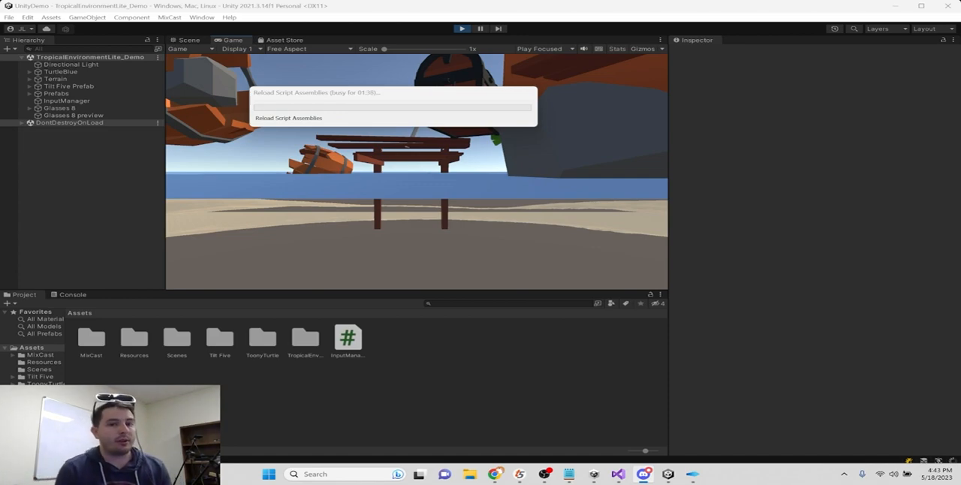
left_click_drag(423, 93, 492, 114)
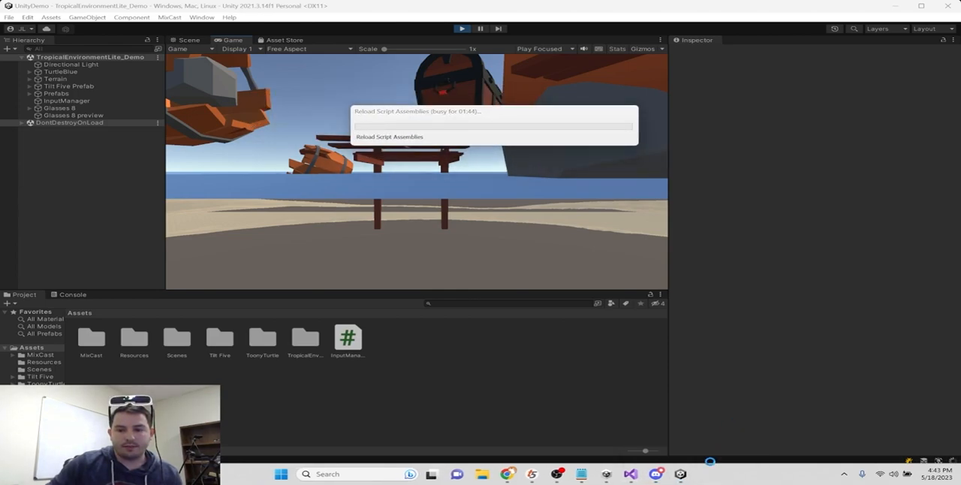
mouse_move(682, 476)
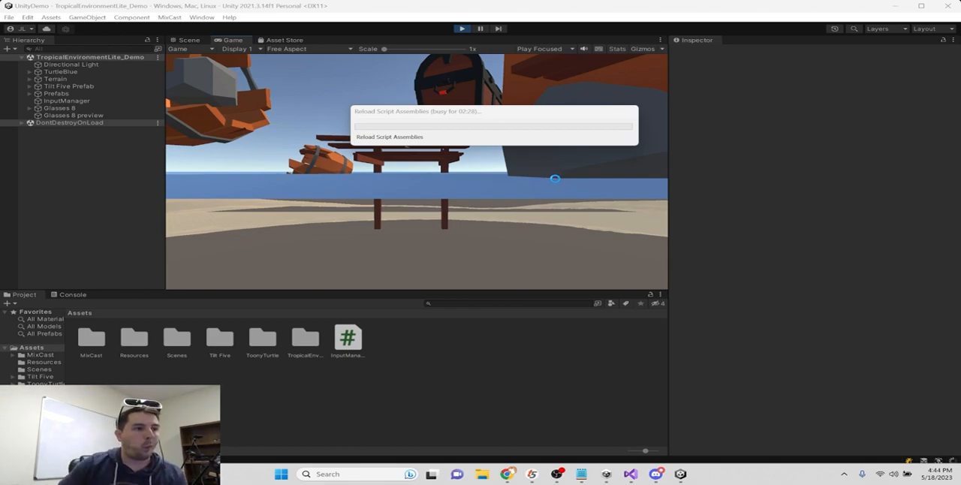
left_click_drag(465, 116, 435, 111)
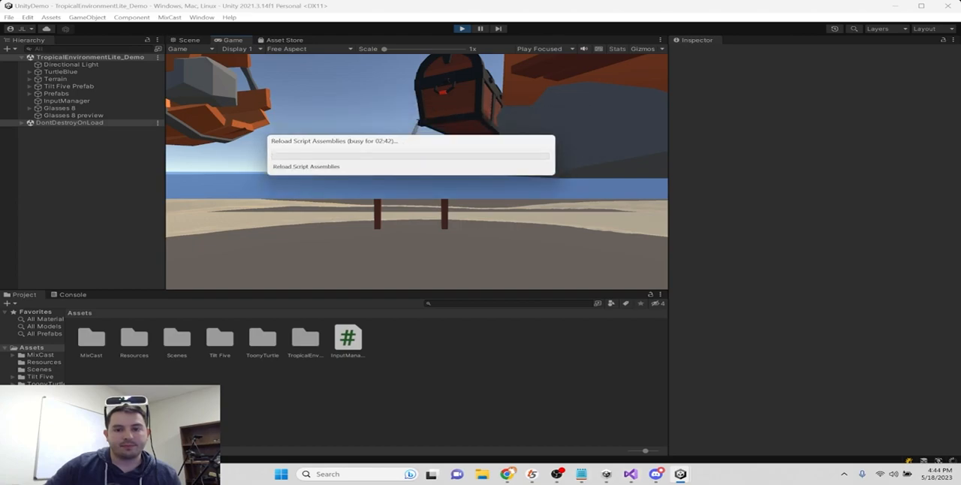
- Close Visual Studio while the script assemblies are reloading
mouse_move(680, 474)
mouse_move(767, 409)
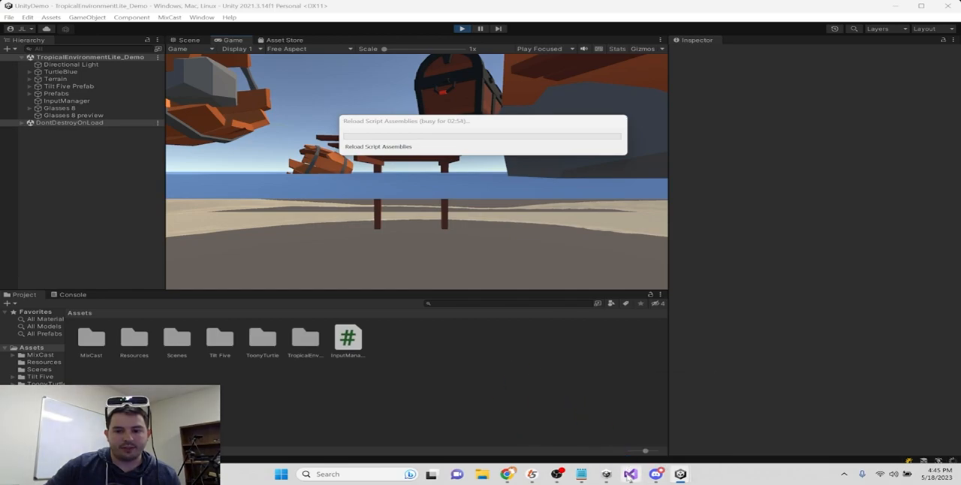
mouse_move(631, 475)
left_click(682, 391)
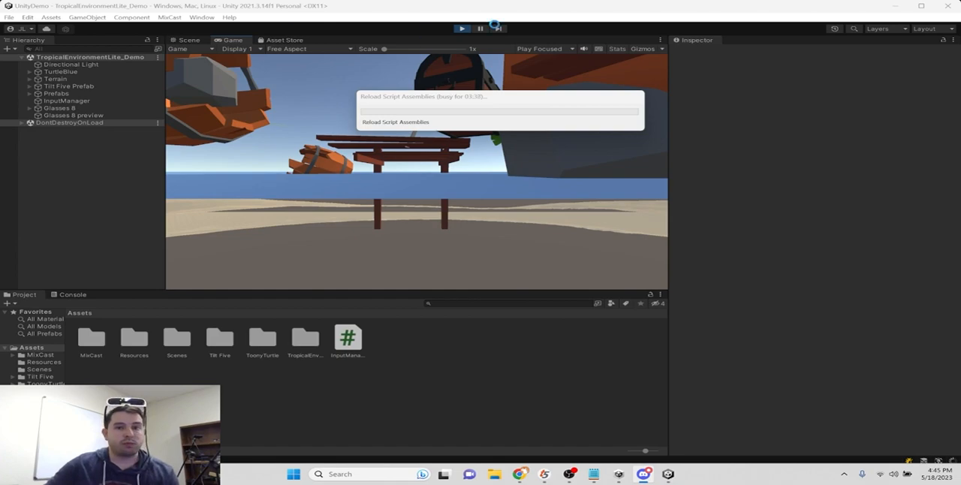
left_click_drag(526, 101, 462, 133)
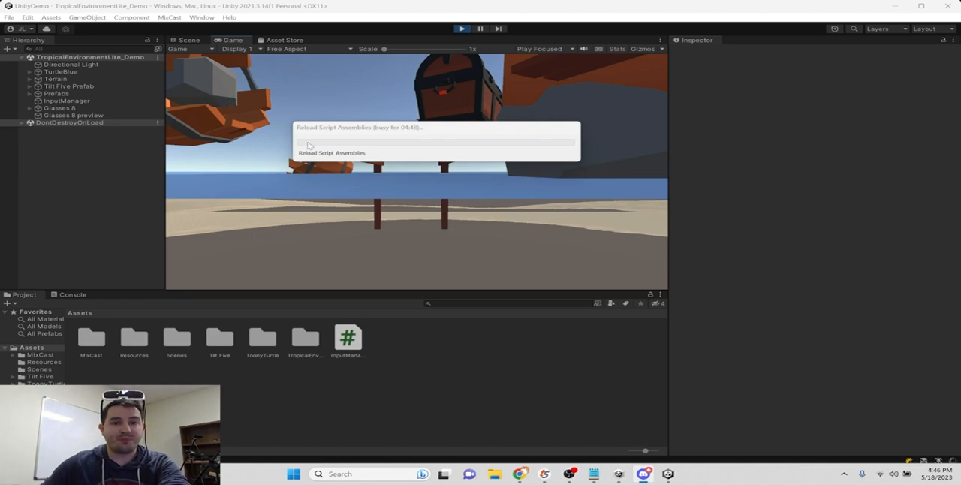
left_click_drag(401, 130, 413, 114)
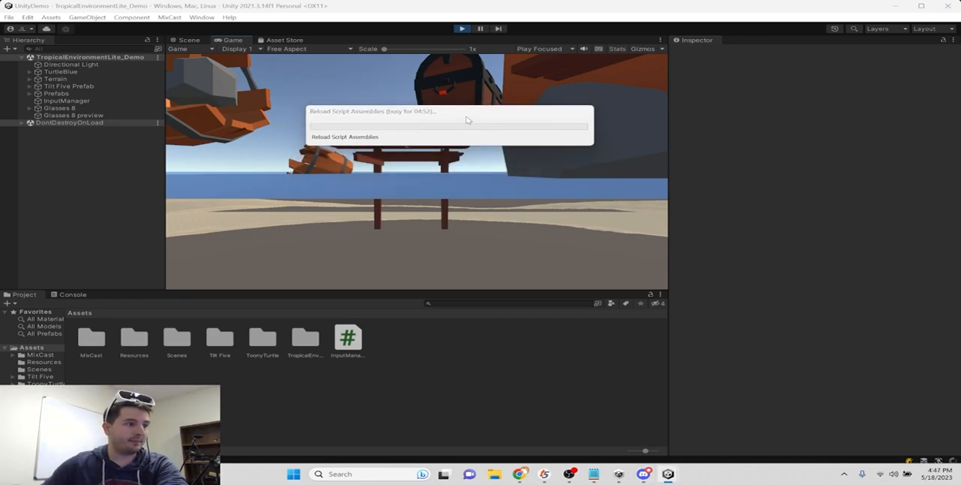
left_click_drag(467, 120, 404, 125)
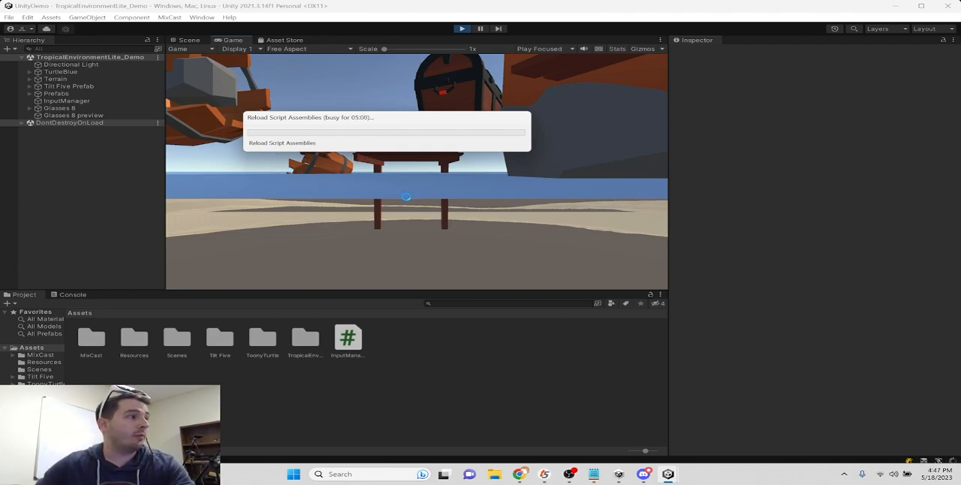
left_click_drag(401, 119, 381, 99)
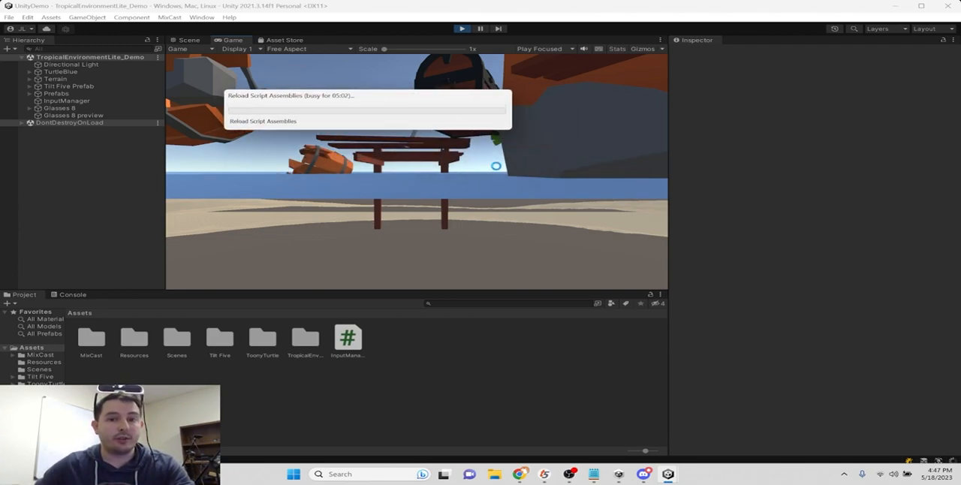
mouse_move(668, 474)
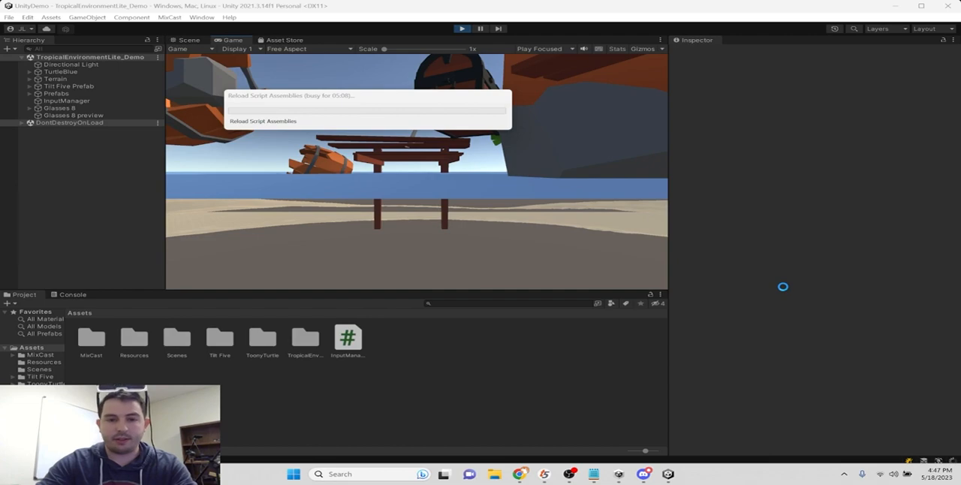
- Force the hung Unity Editor to quit through Task Manager, and close Task Manager
key("ctrl+shift+Escape")
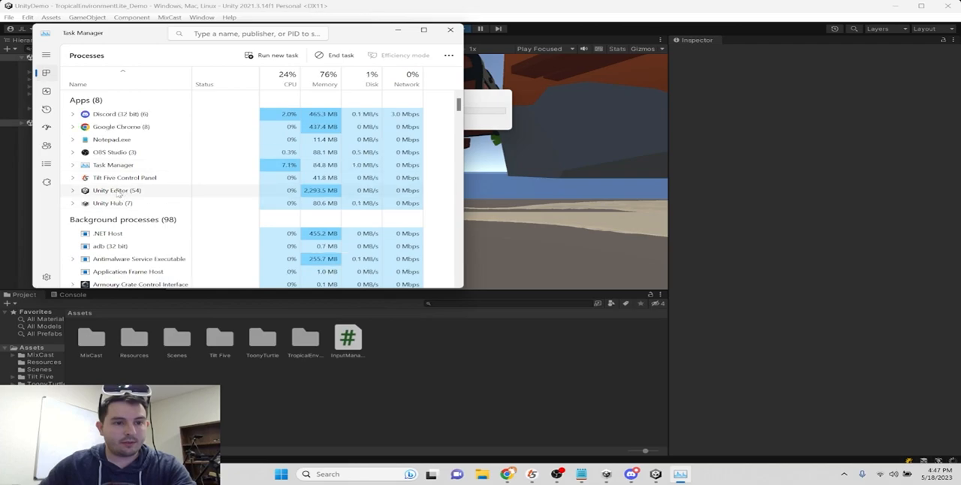
right_click(118, 191)
left_click(161, 219)
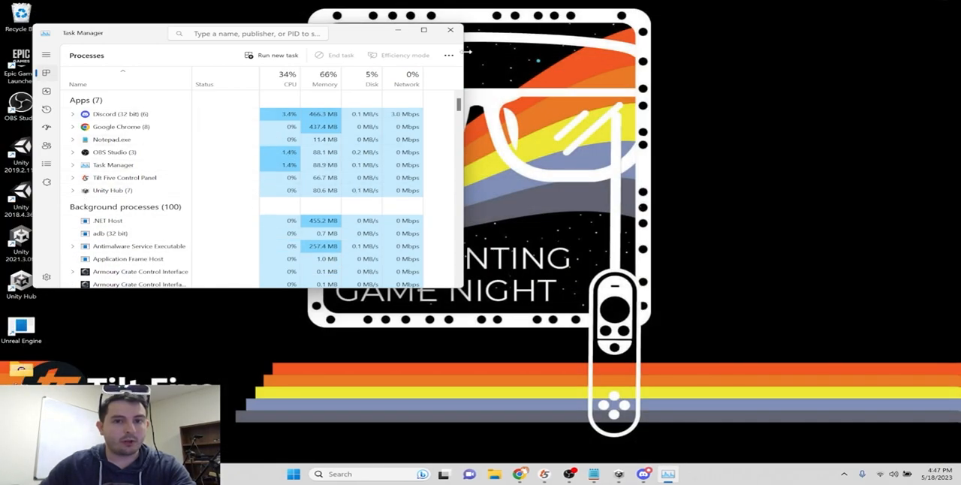
left_click(445, 31)
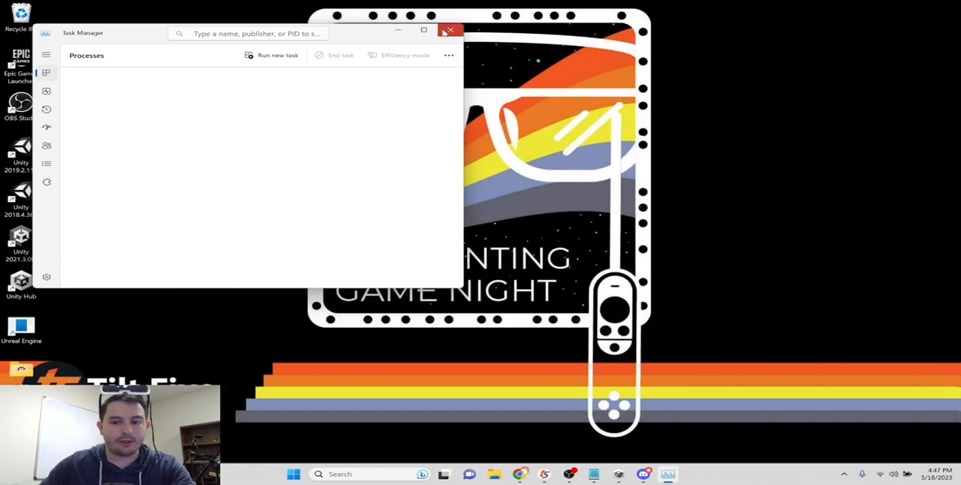
- Reopen the UnityDemo project from Unity Hub and minimize the Hub window
left_click(630, 474)
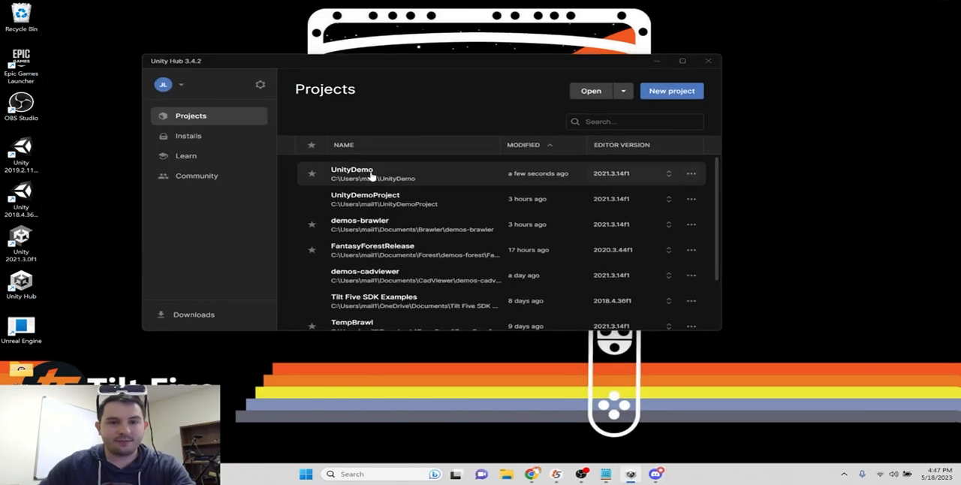
left_click(442, 175)
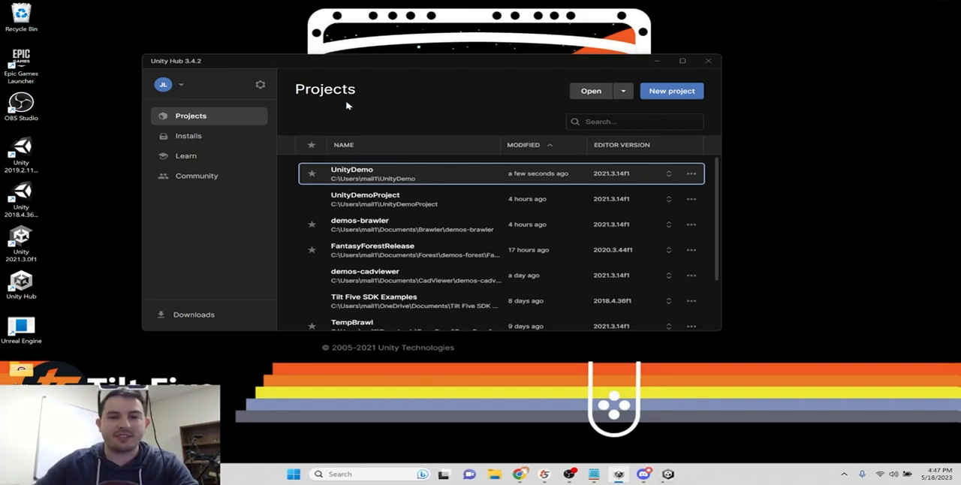
left_click(658, 60)
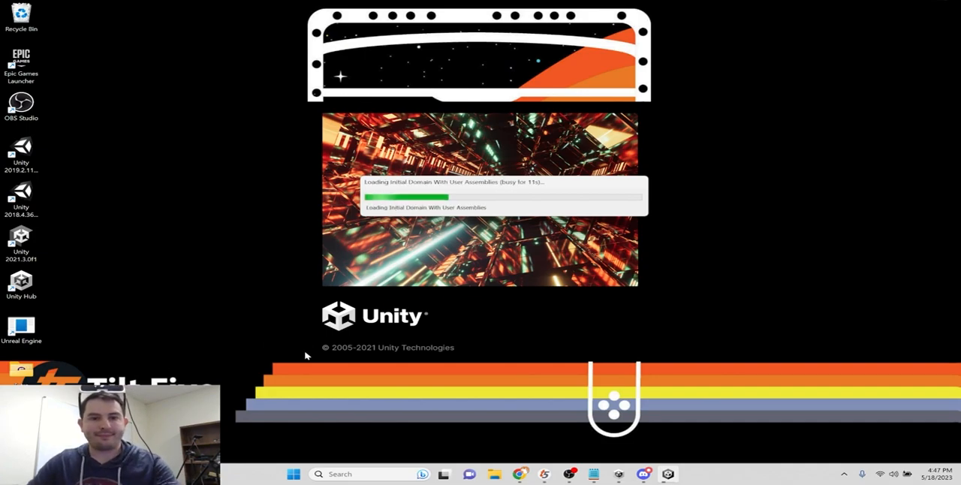
- Relaunch the MixCast client from the Windows search and close the Package Manager window in Unity
left_click(360, 474)
type("mixca")
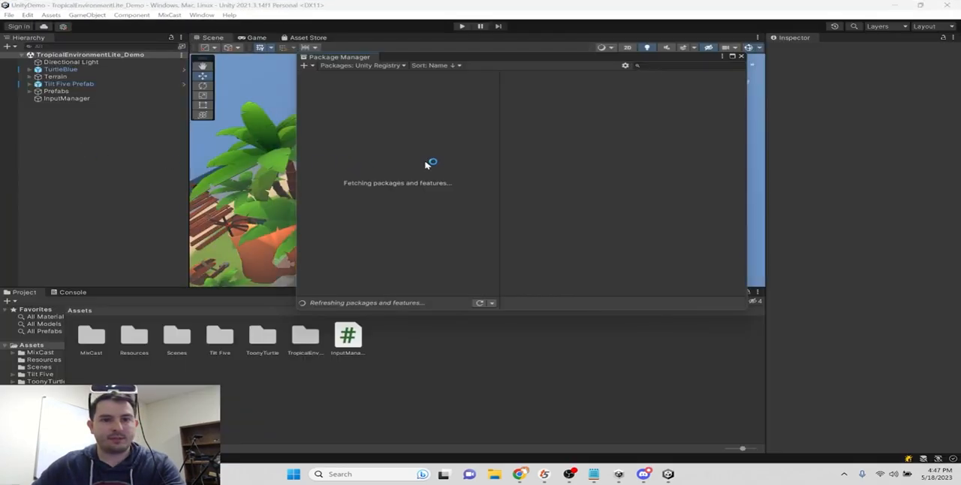
left_click(740, 57)
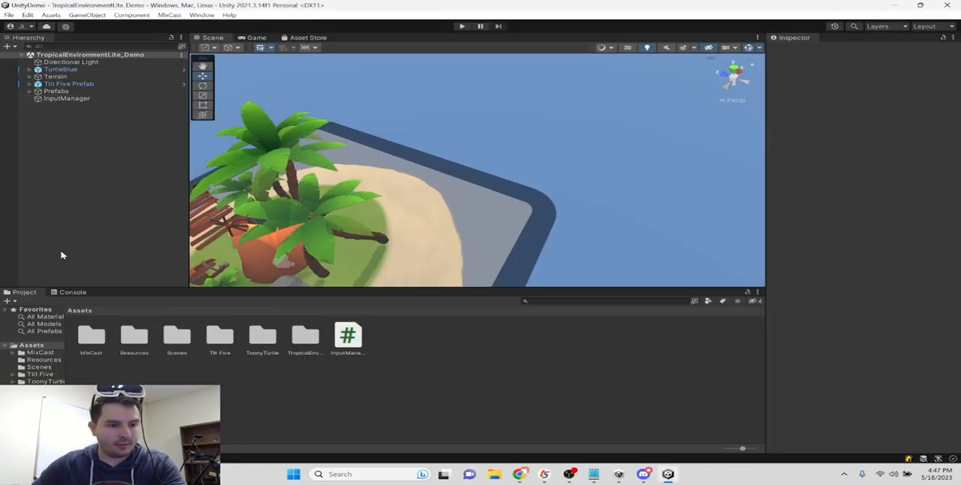
- Widen the project folder tree, browse the MixCast and Tilt Five asset folders, and make the Project area slightly taller
left_click_drag(64, 374, 125, 376)
left_click(47, 353)
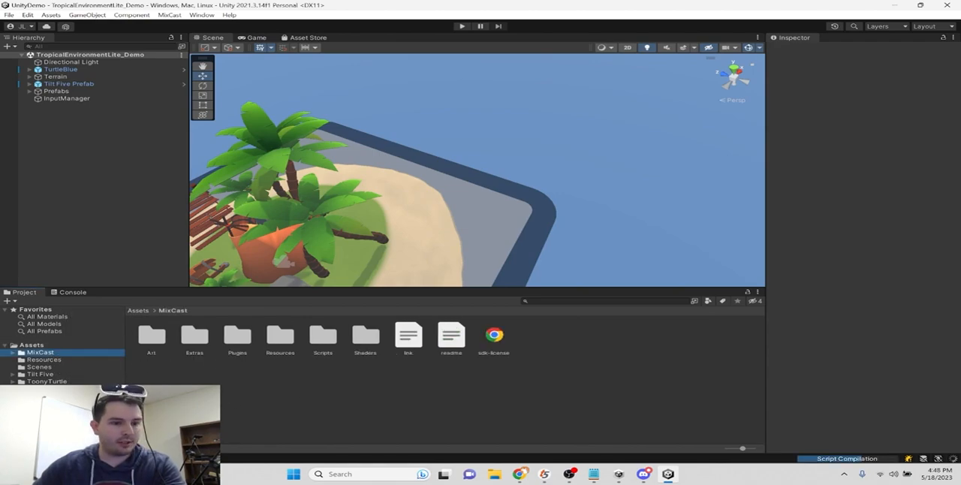
left_click(41, 374)
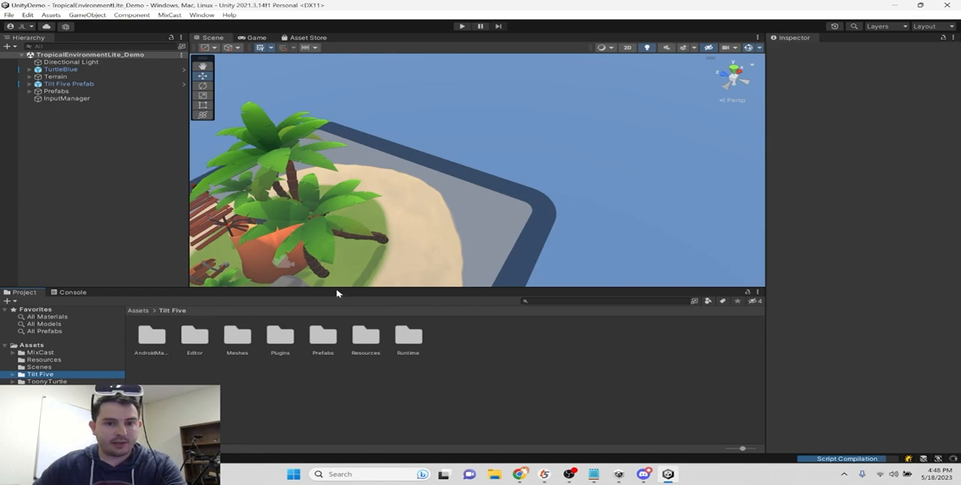
mouse_move(339, 288)
left_mouse_down()
mouse_move(338, 237)
mouse_move(341, 278)
left_mouse_up()
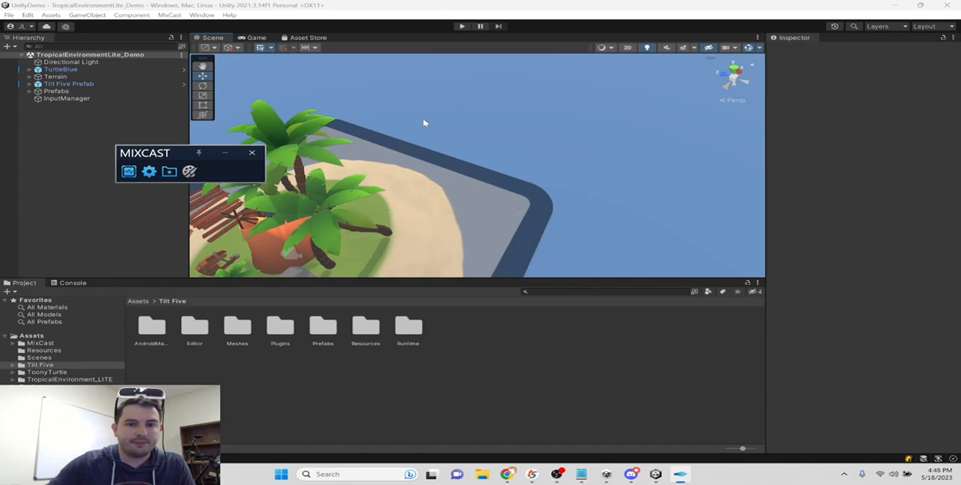
- Move the MixCast status window aside, start Play mode in Unity, and bring up the MixCast output display
left_click_drag(173, 156, 199, 169)
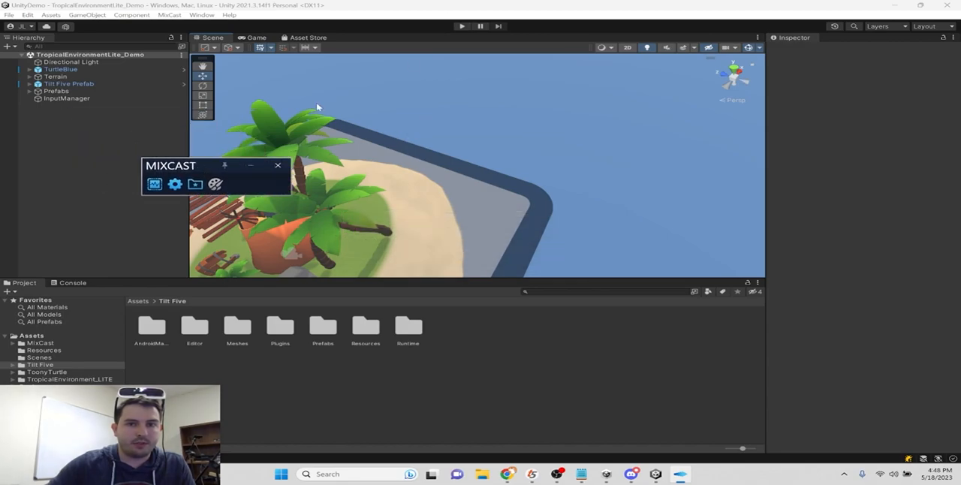
left_click(463, 27)
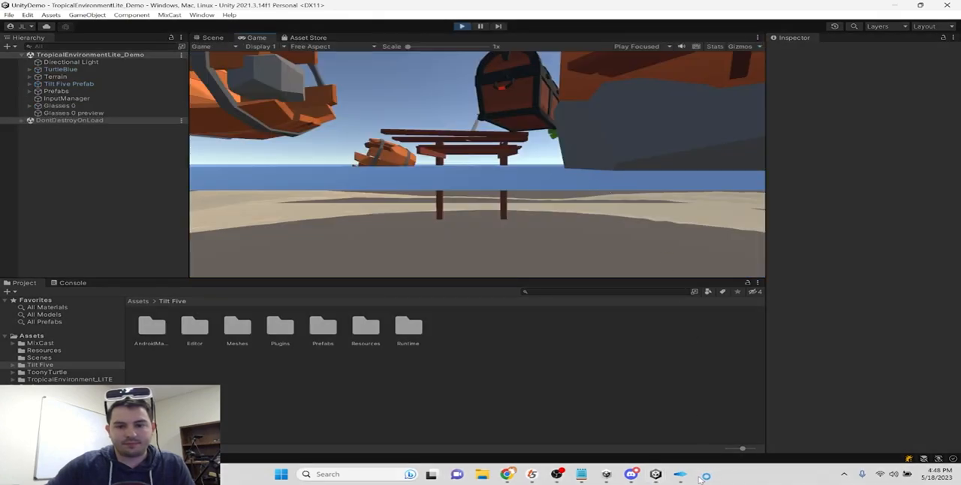
mouse_move(690, 480)
left_click(738, 436)
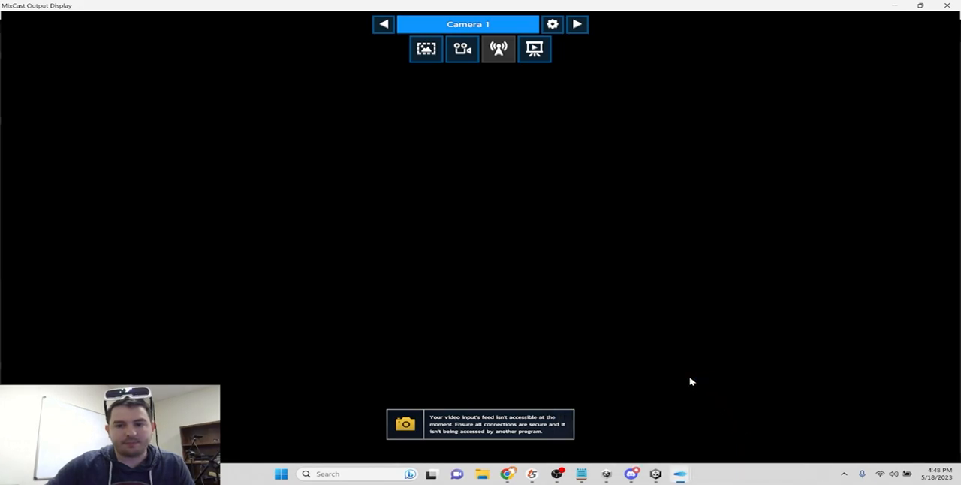
- Set Camera 1's mixing device to HD Pro Webcam C920 in the MixCast camera configuration and close the preferences
left_click(577, 24)
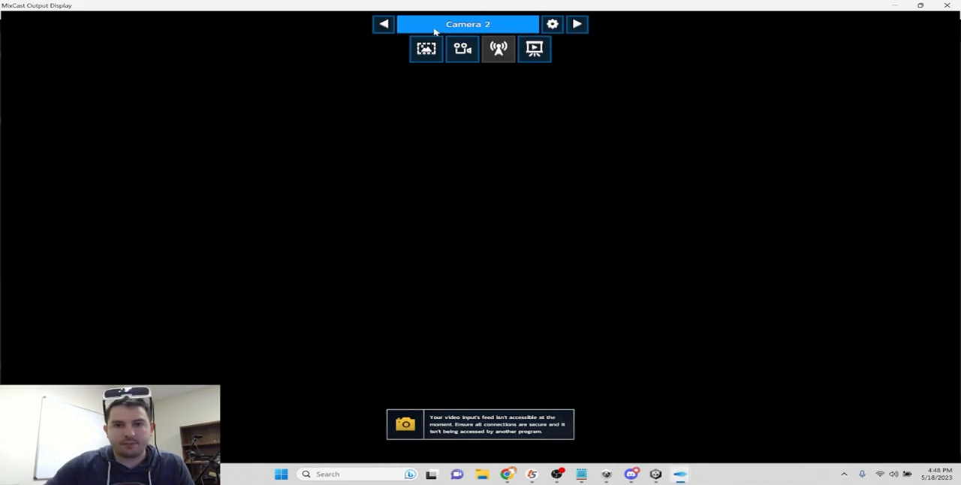
left_click(553, 25)
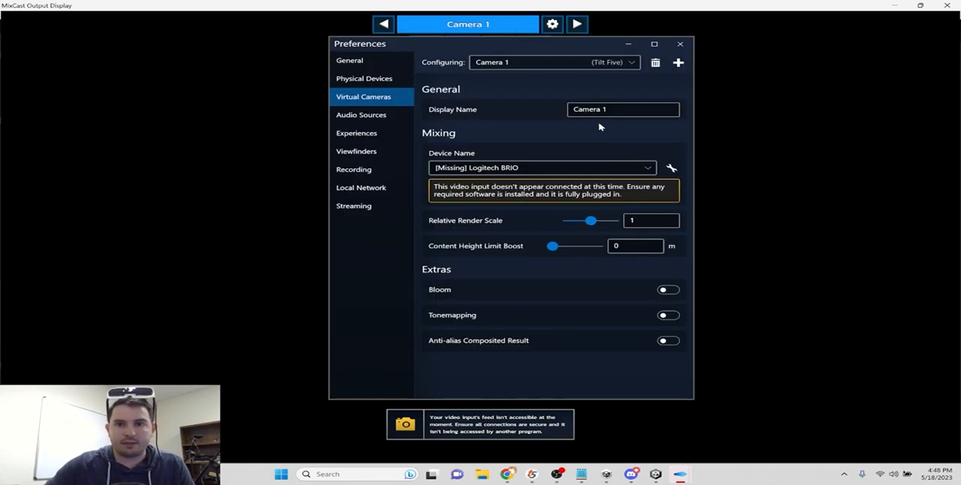
left_click(562, 169)
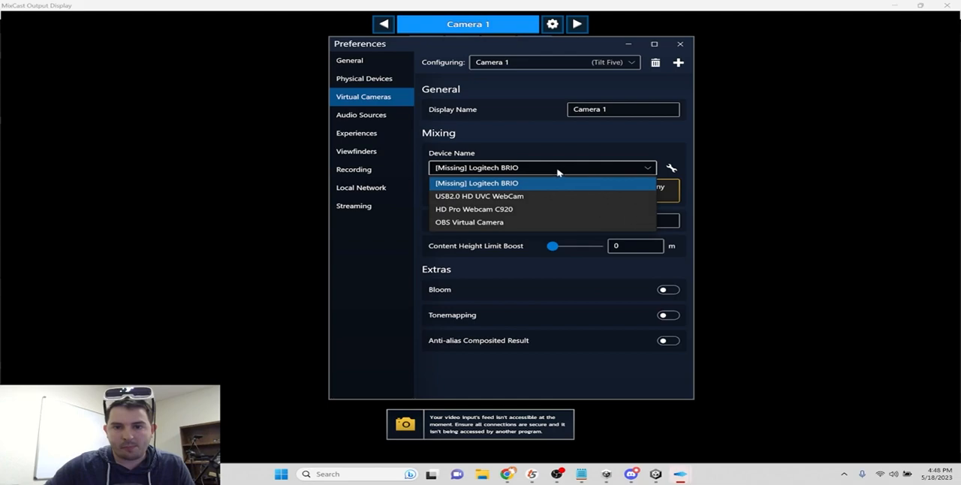
left_click(521, 196)
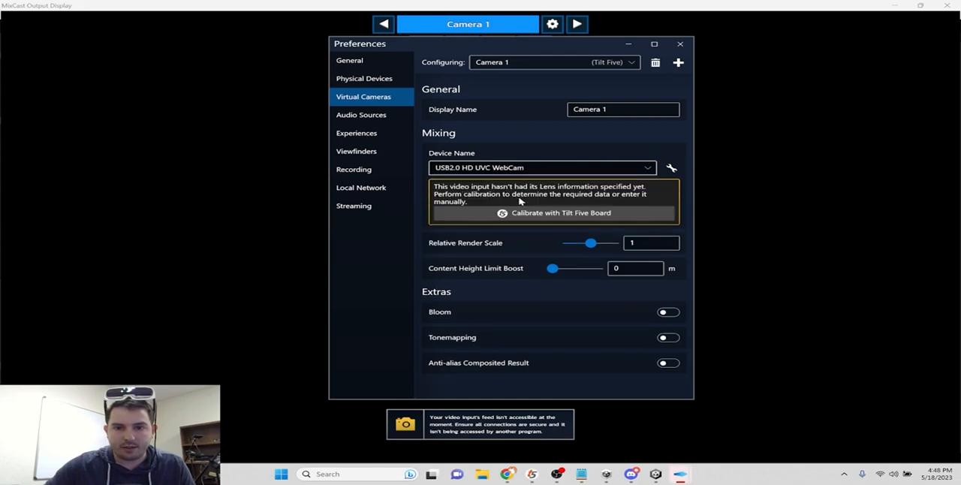
left_click(526, 169)
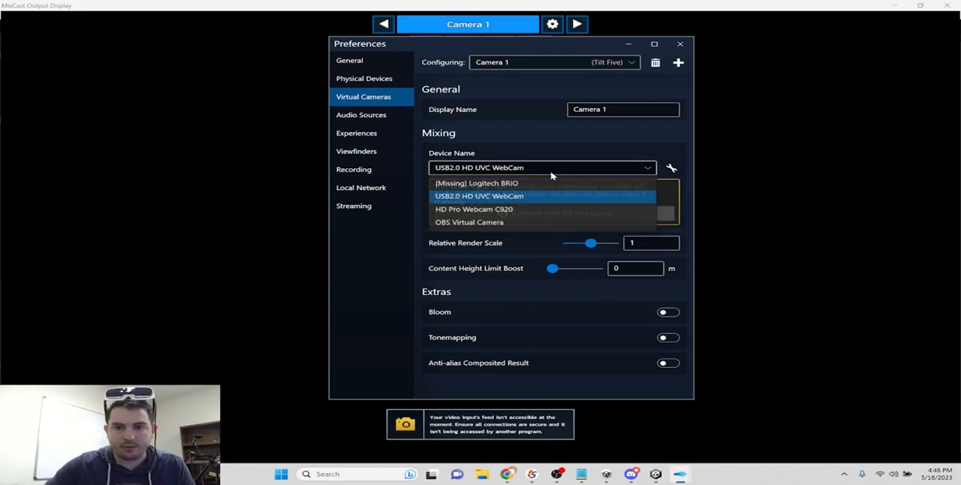
left_click(526, 210)
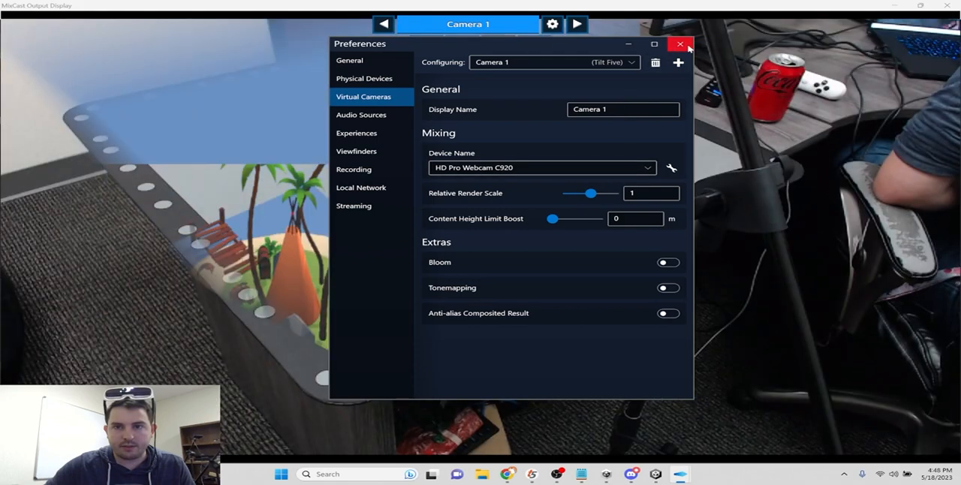
left_click(680, 44)
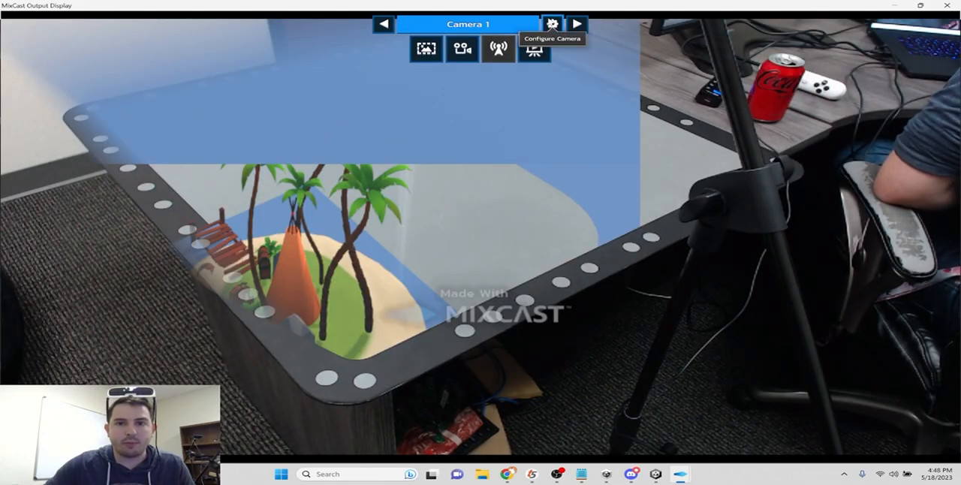
- Review the HD Pro Webcam C920's physical device settings and the open MixCast windows, and close the preferences
left_click(553, 24)
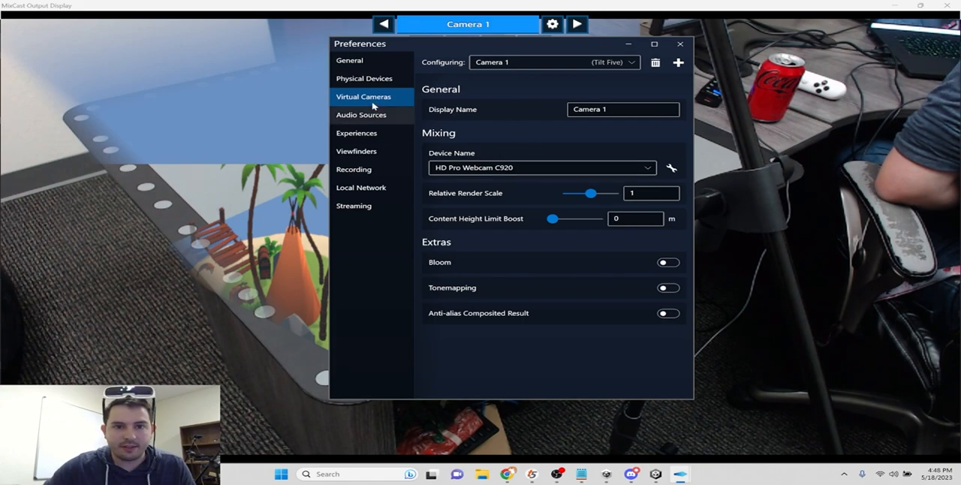
left_click(368, 79)
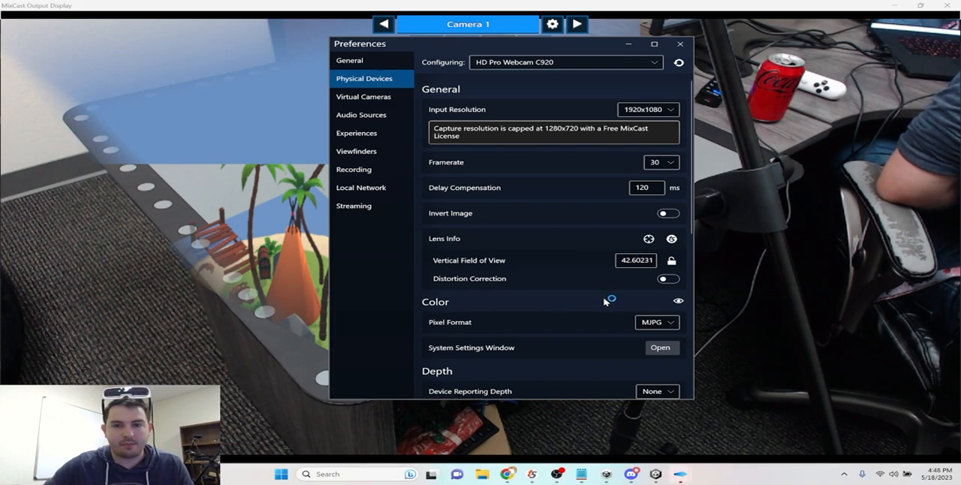
mouse_move(679, 473)
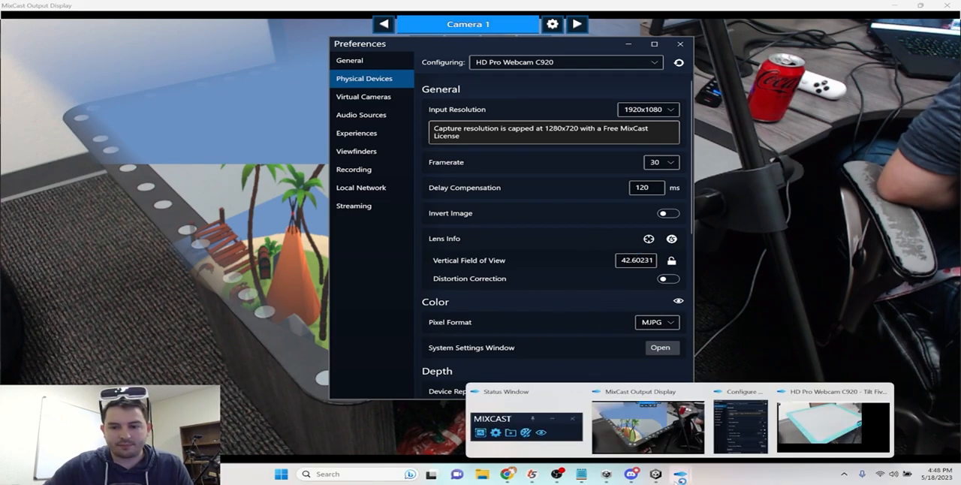
left_click(787, 443)
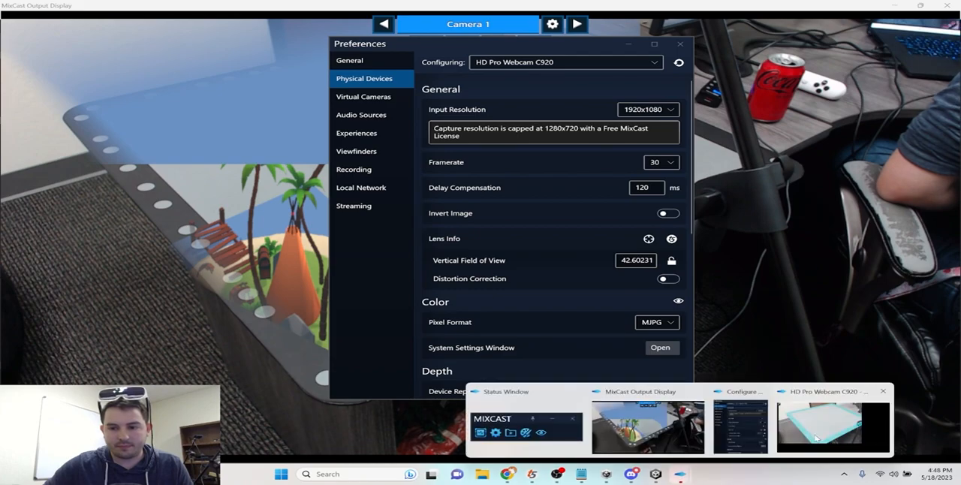
left_click(667, 415)
left_click_drag(464, 61, 421, 2)
left_click(517, 452)
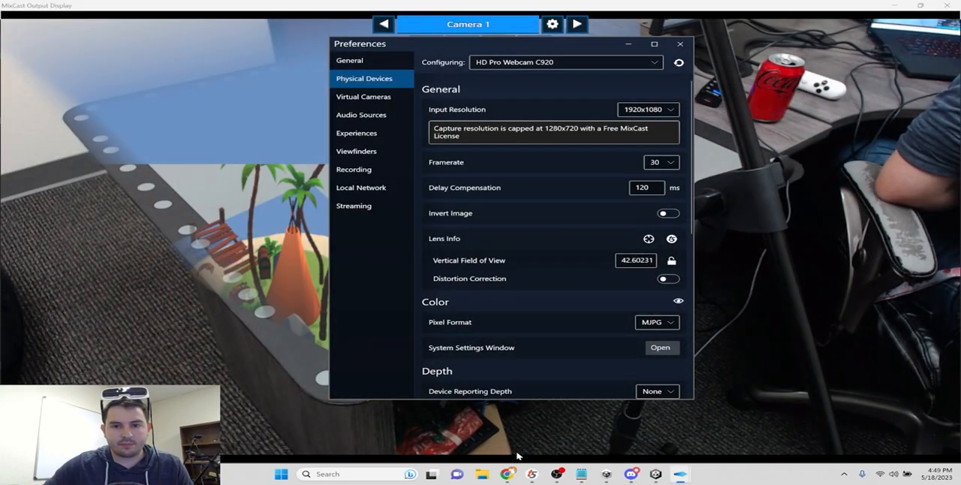
left_click(681, 45)
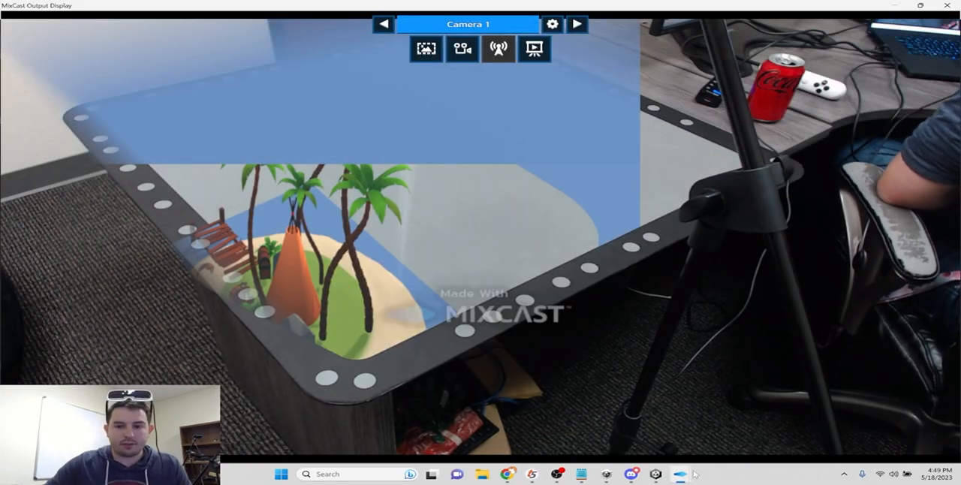
- Switch back to the Unity editor and check the running project in the Scene and Game views
mouse_move(624, 481)
mouse_move(658, 481)
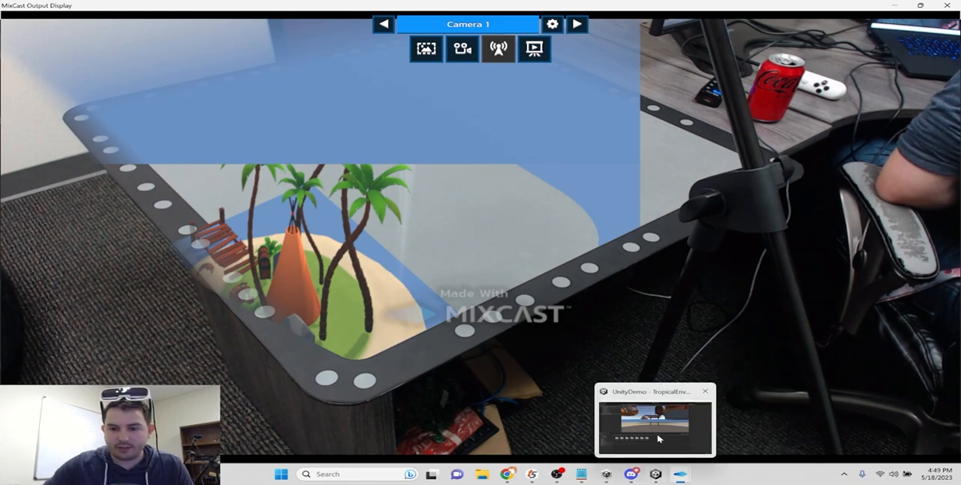
left_click(659, 439)
left_click(208, 37)
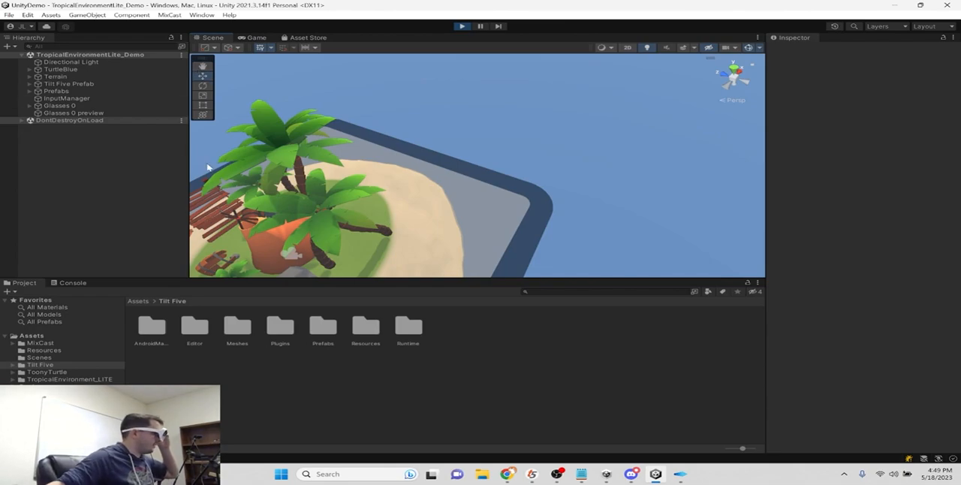
left_click(241, 39)
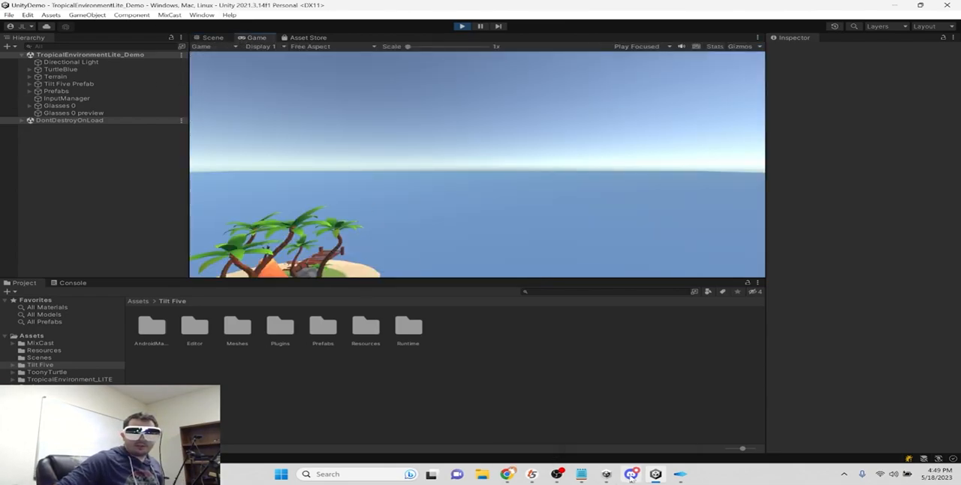
- Compare the MixCast output display with Unity's Game view, and check Camera 2 before returning to Camera 1
mouse_move(679, 474)
left_click(716, 440)
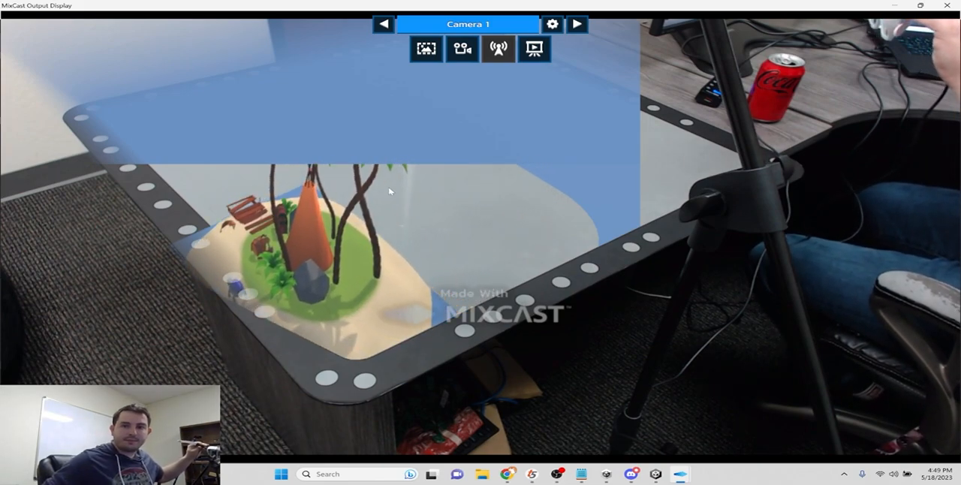
left_click(948, 6)
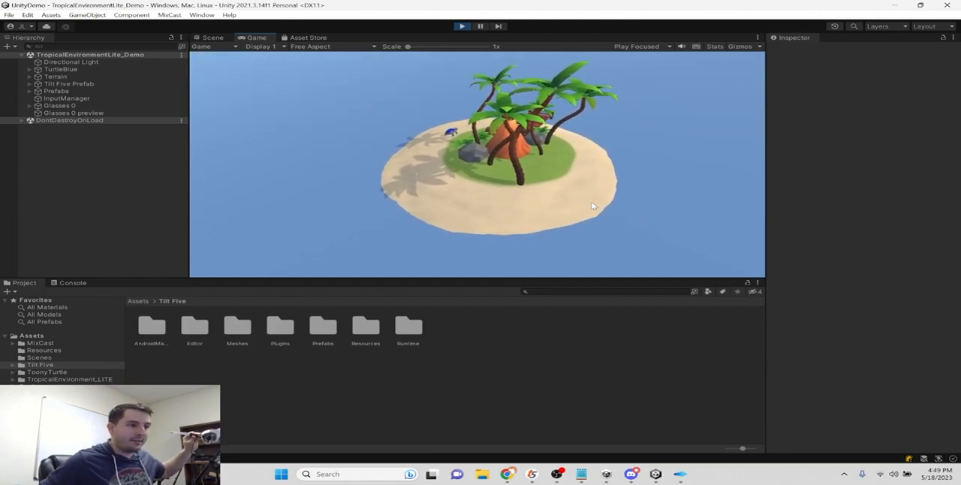
mouse_move(680, 474)
left_click(714, 446)
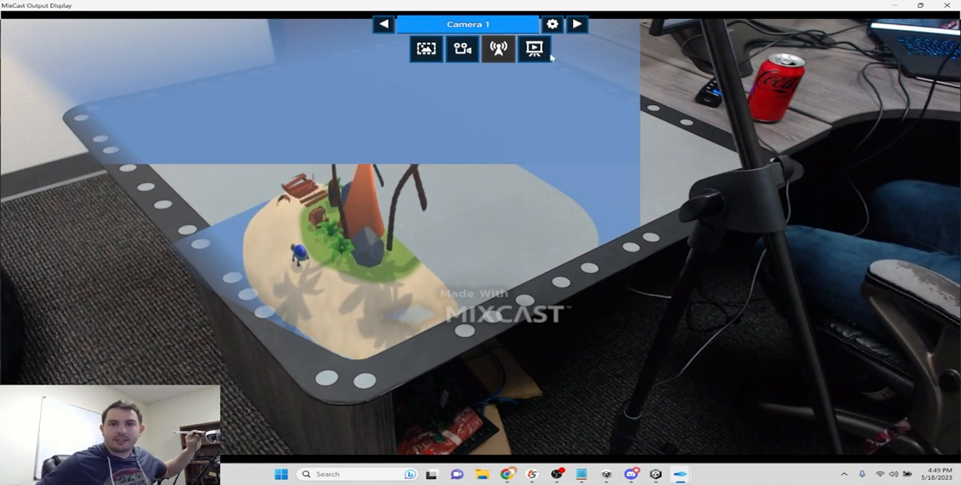
left_click(576, 26)
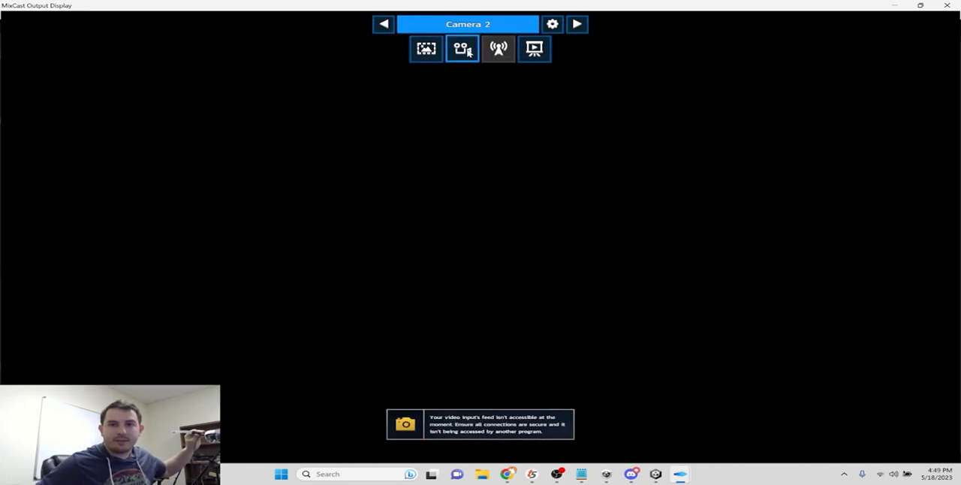
left_click(383, 24)
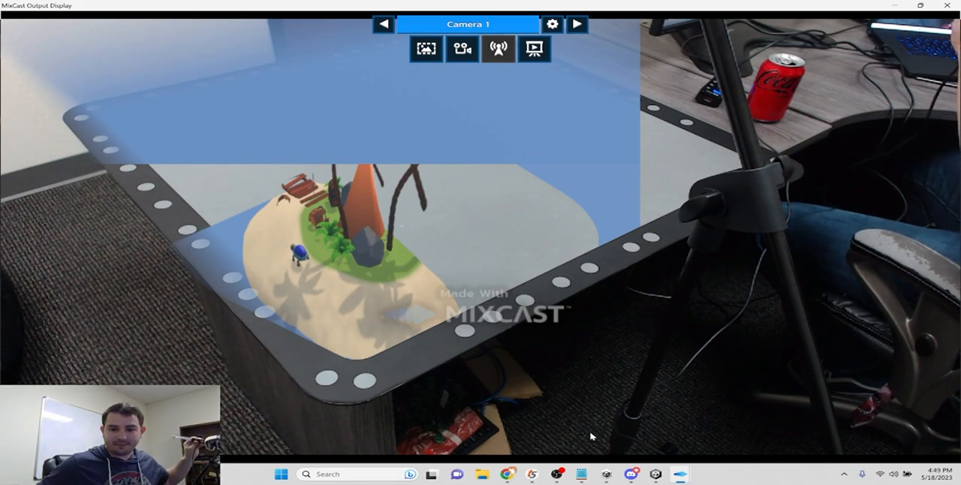
- Close the MixCast windows and relaunch MixCast from the recent apps in Windows search
mouse_move(680, 474)
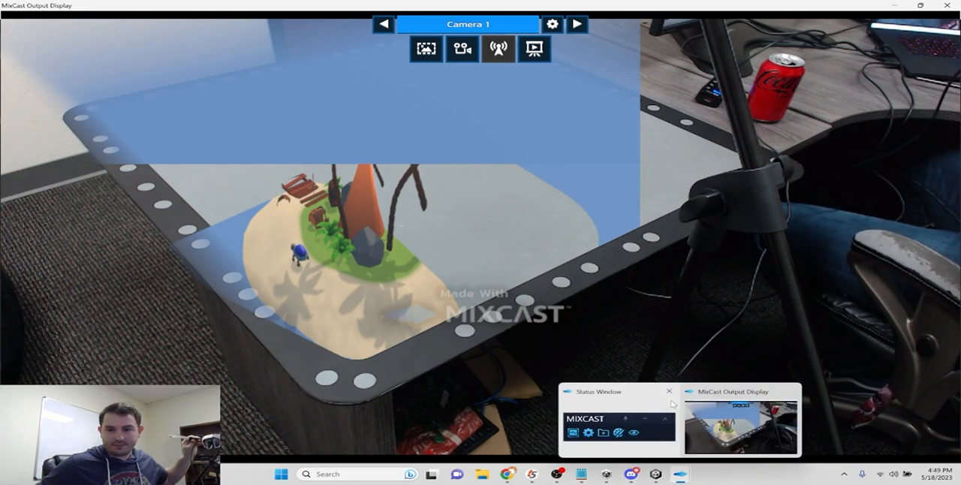
left_click(670, 392)
left_click(729, 392)
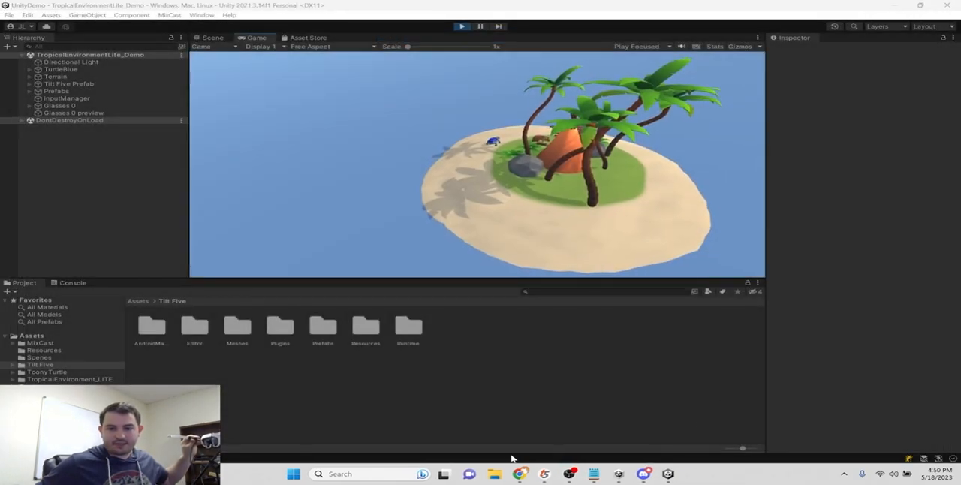
left_click(365, 474)
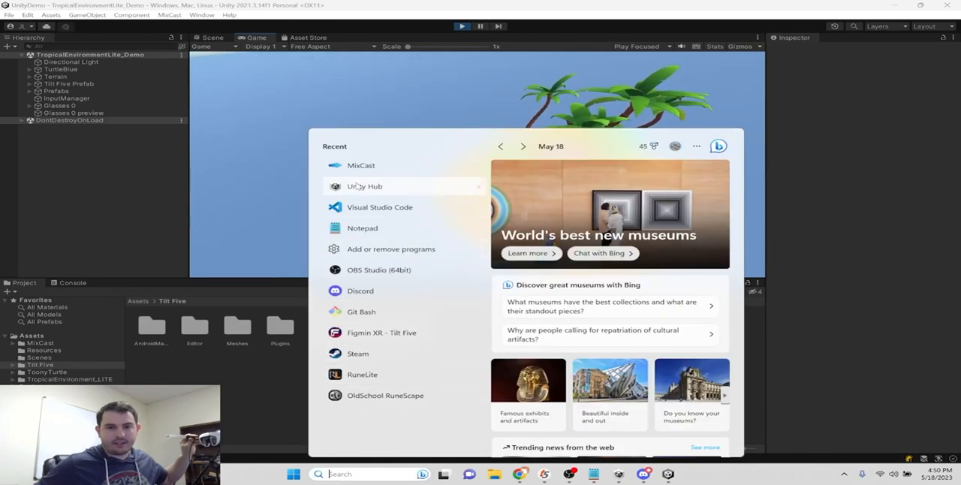
left_click(339, 166)
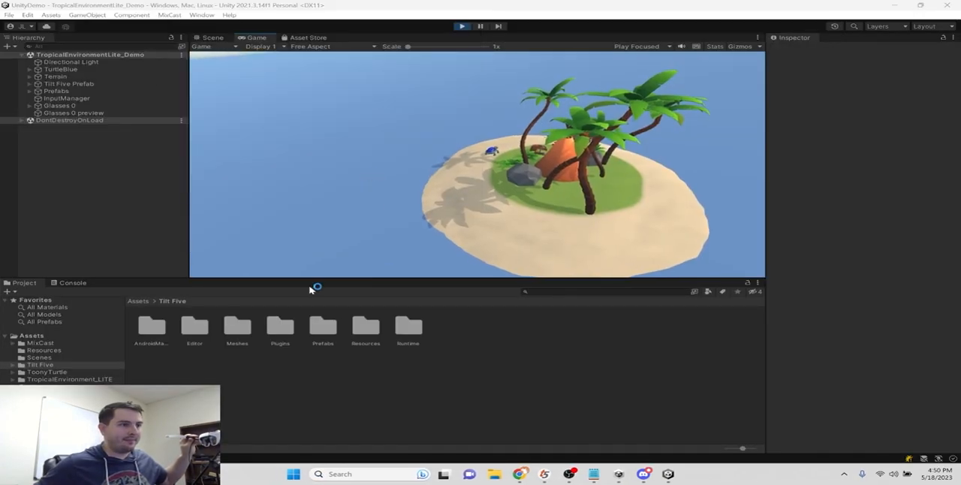
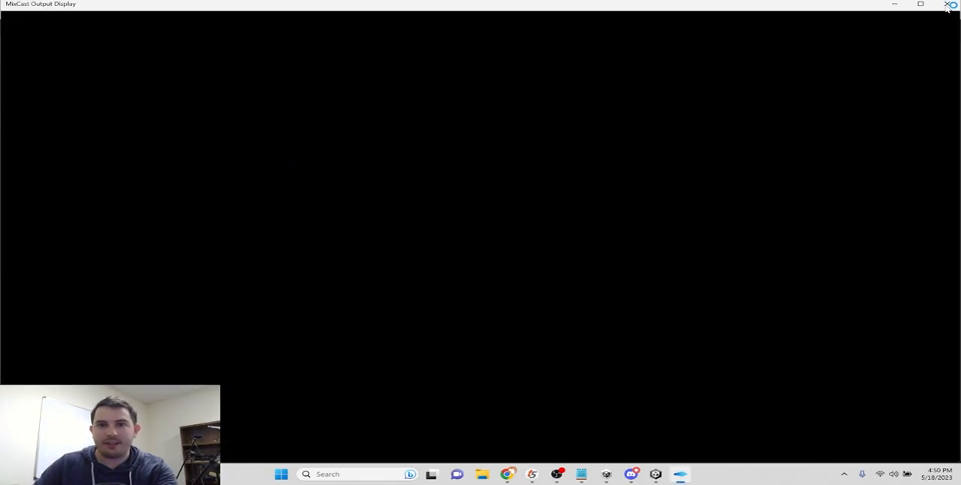
- Switch to the Unity editor and try to delete the MixCast folder from the project's Assets
left_click(656, 475)
left_click(40, 343)
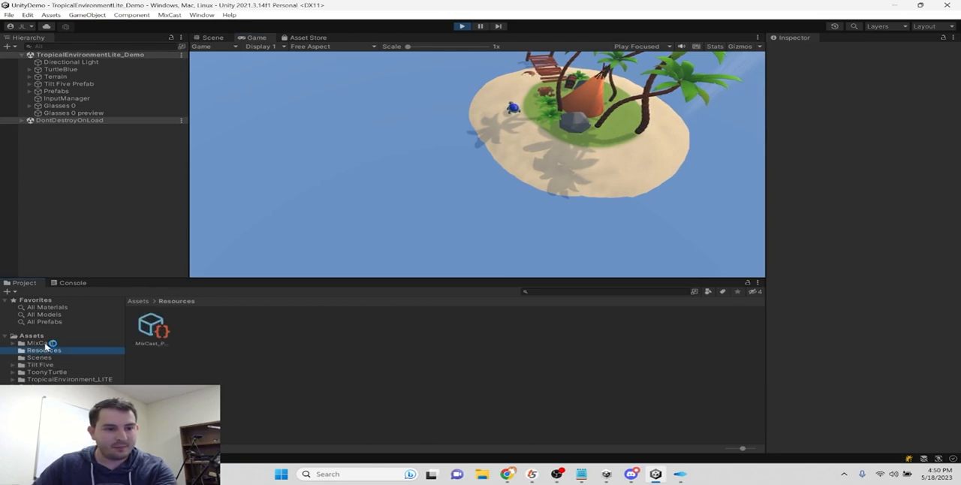
key("Delete")
left_click(511, 252)
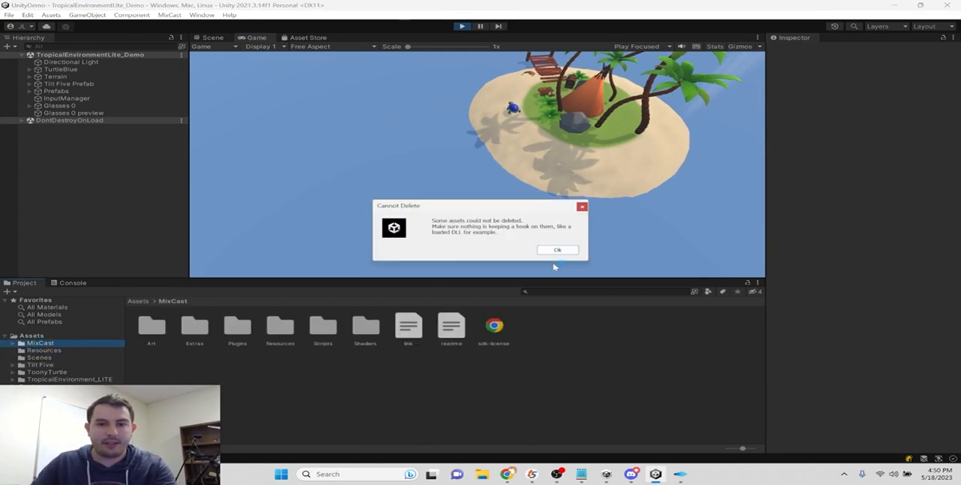
left_click(558, 248)
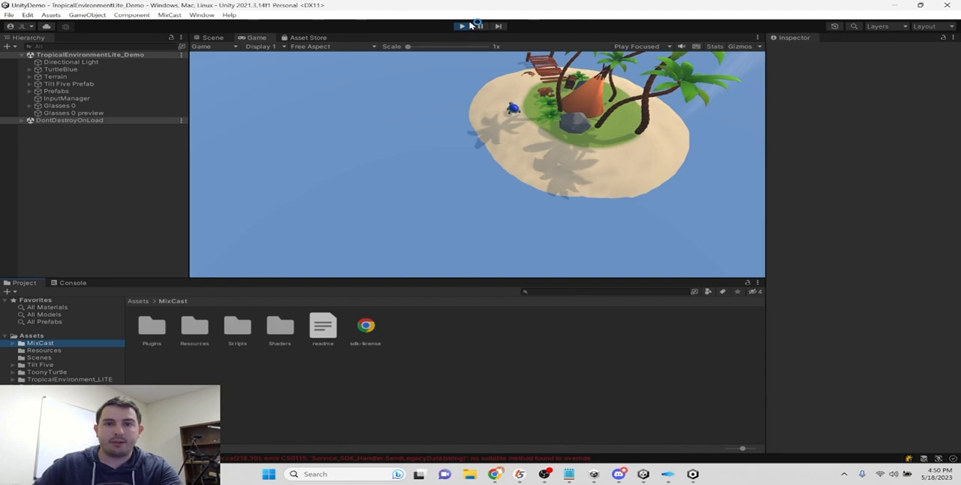
- Close the Unity editor and the unresponsive MixCast Output Display
left_click(356, 293)
left_click(608, 297)
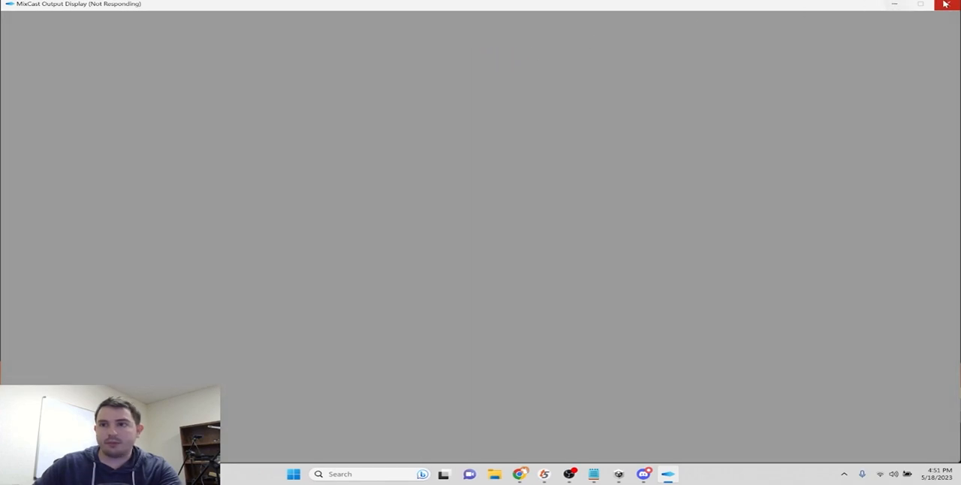
left_click(511, 250)
left_click(554, 258)
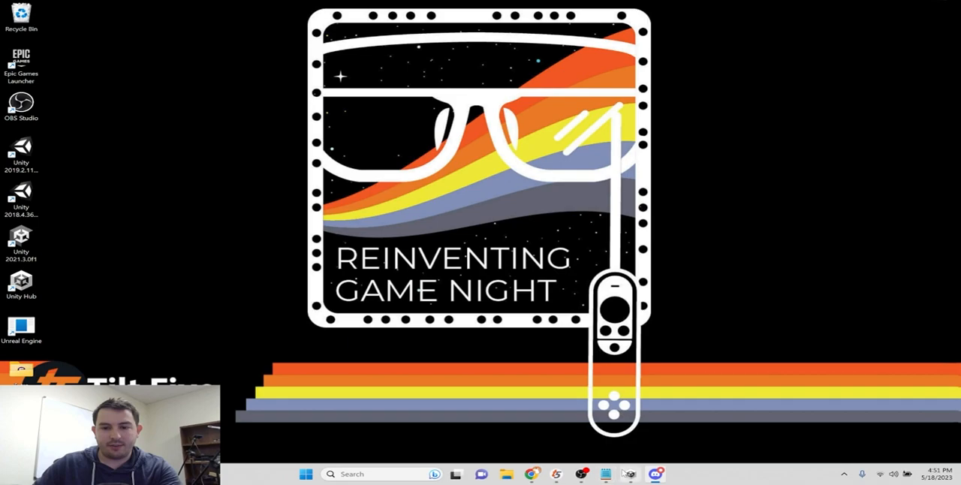
- Reopen the UnityDemo project ignoring the compilation errors, and delete the MixCast folder from Assets
left_click(631, 474)
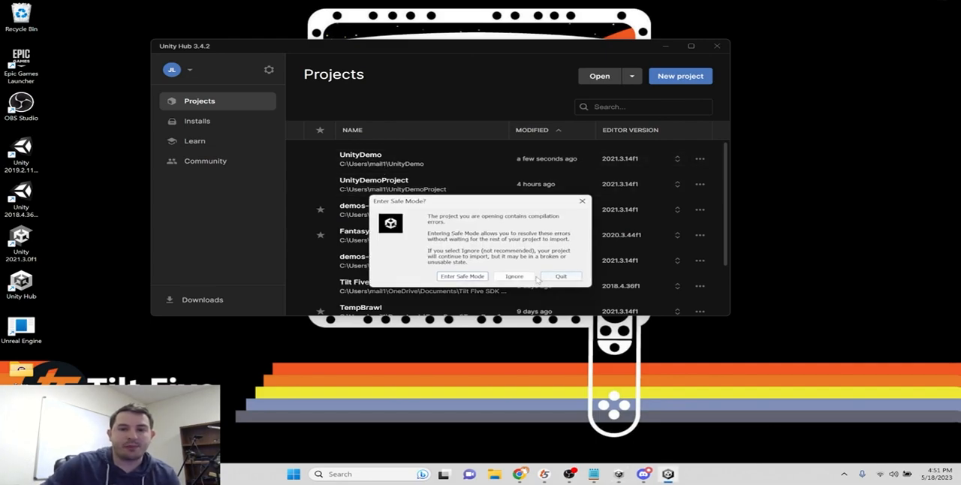
left_click(530, 276)
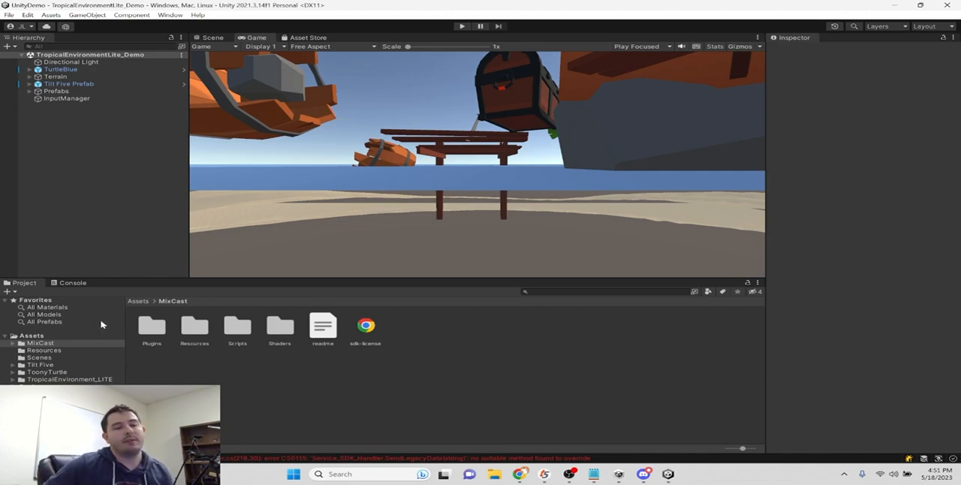
left_click(47, 344)
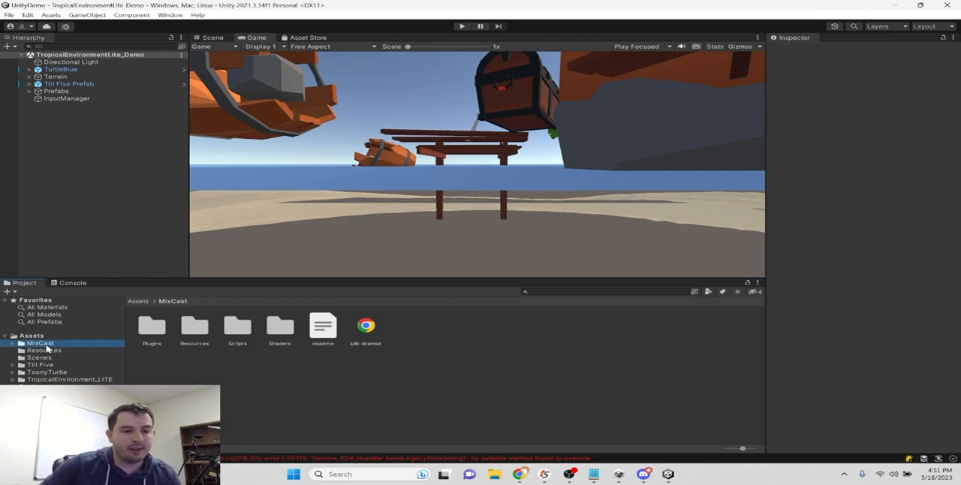
key("Delete")
left_click(523, 251)
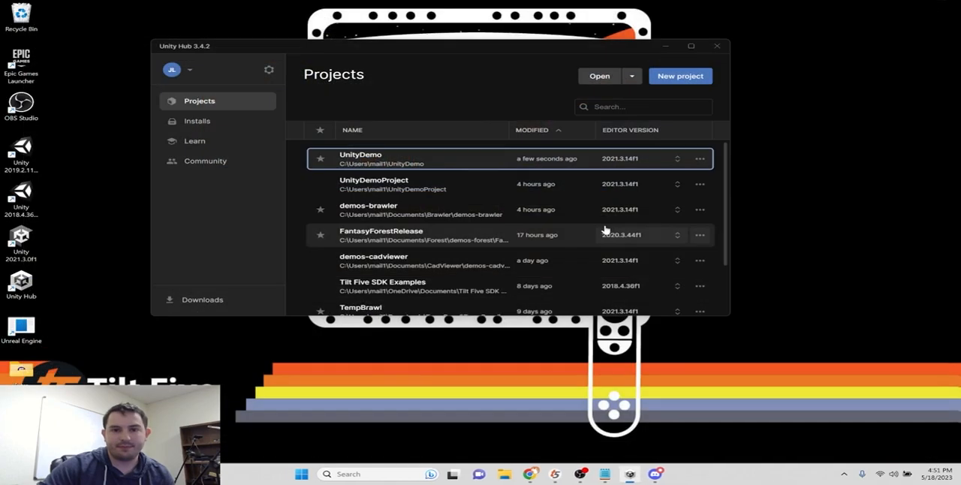
- Open the UnityDemo project again from Unity Hub and import the MixCast_SDK-2.5.1 package from Downloads
left_click(402, 162)
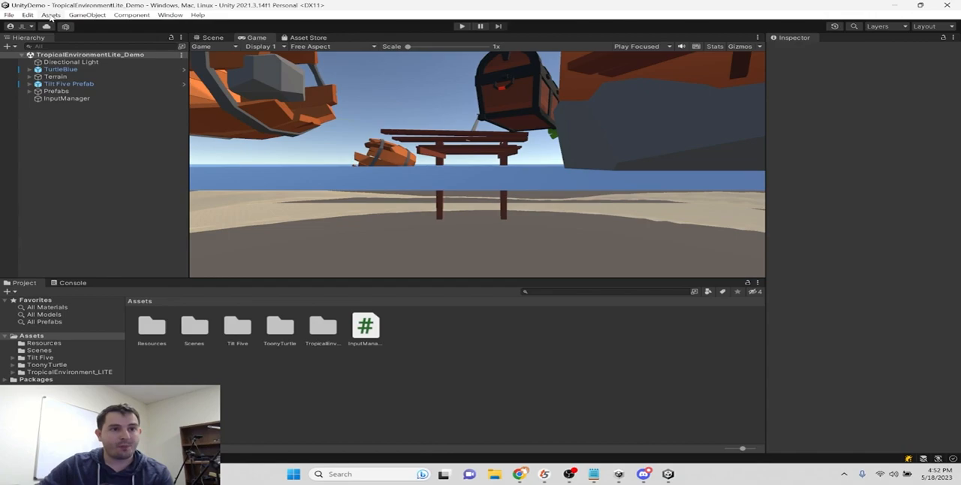
left_click(51, 15)
mouse_move(109, 132)
left_click(248, 131)
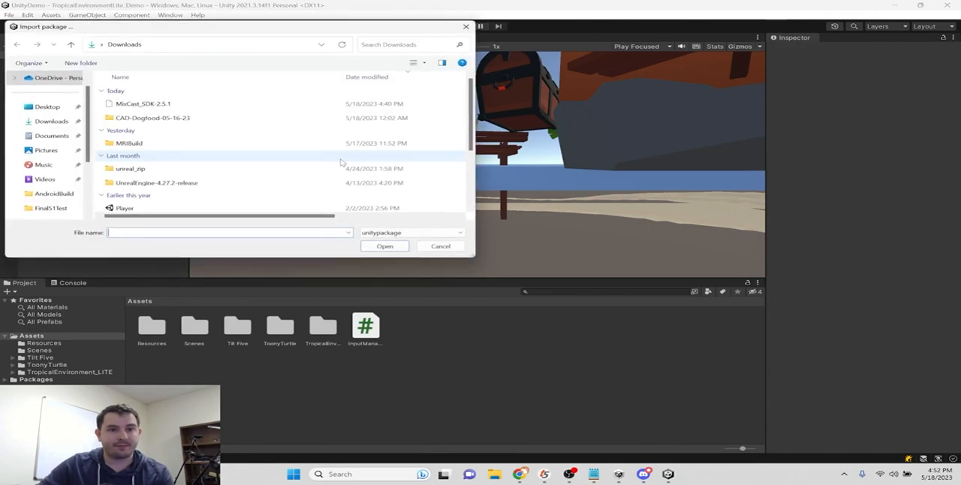
double_click(157, 103)
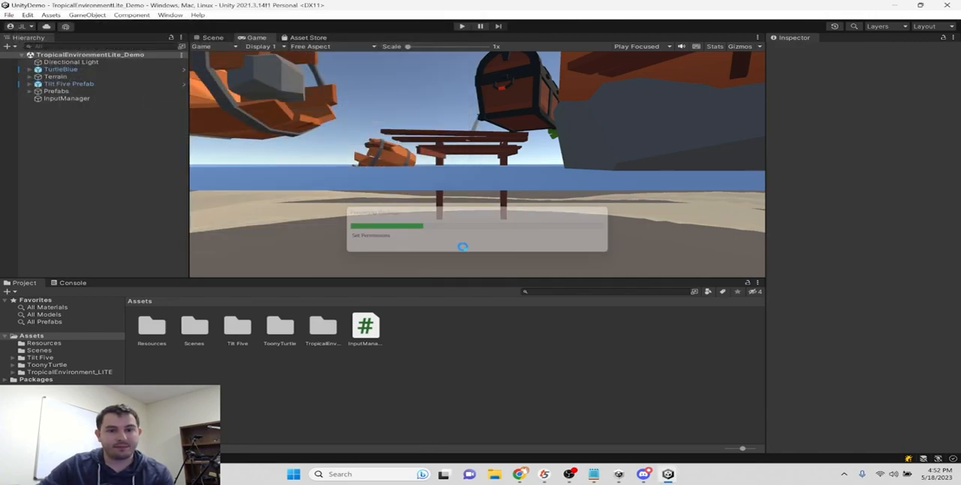
left_click(331, 314)
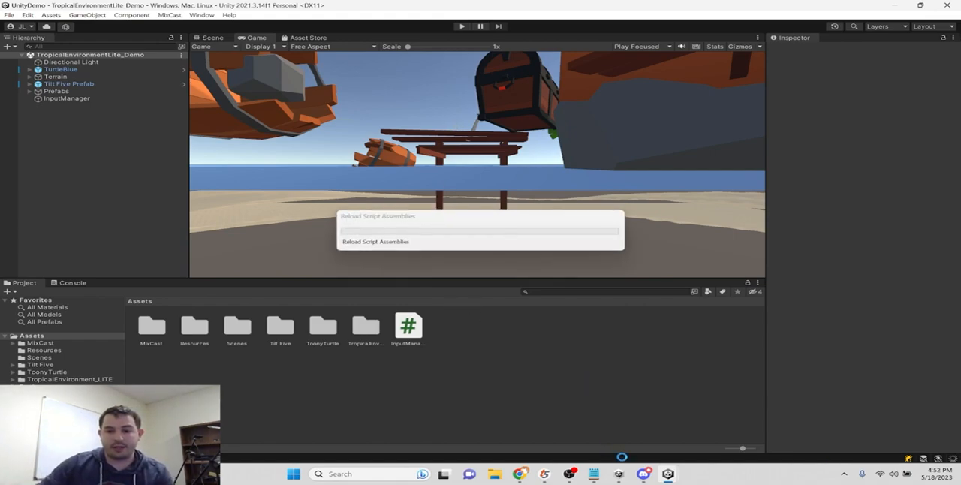
- Start adding a project from disk in Unity Hub and browse to the TiltFive folder in the C: drive's Program Files
left_click(619, 474)
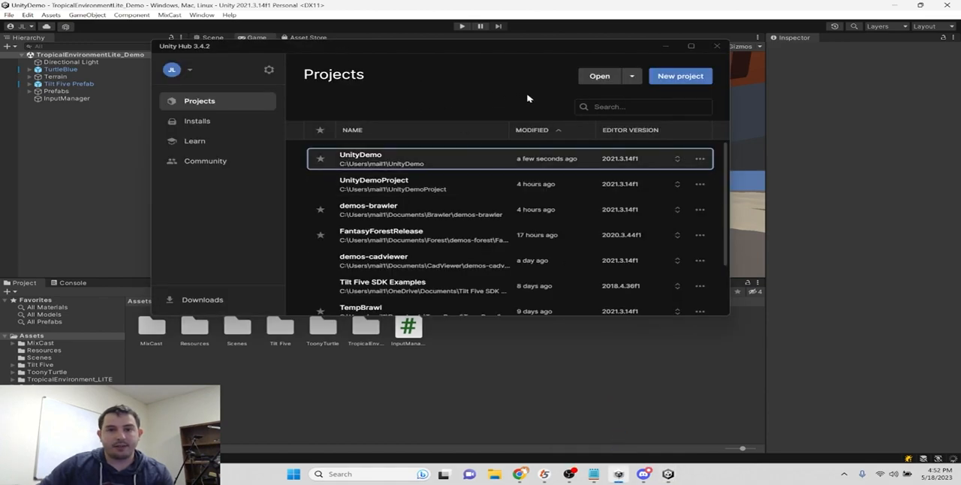
left_click(631, 76)
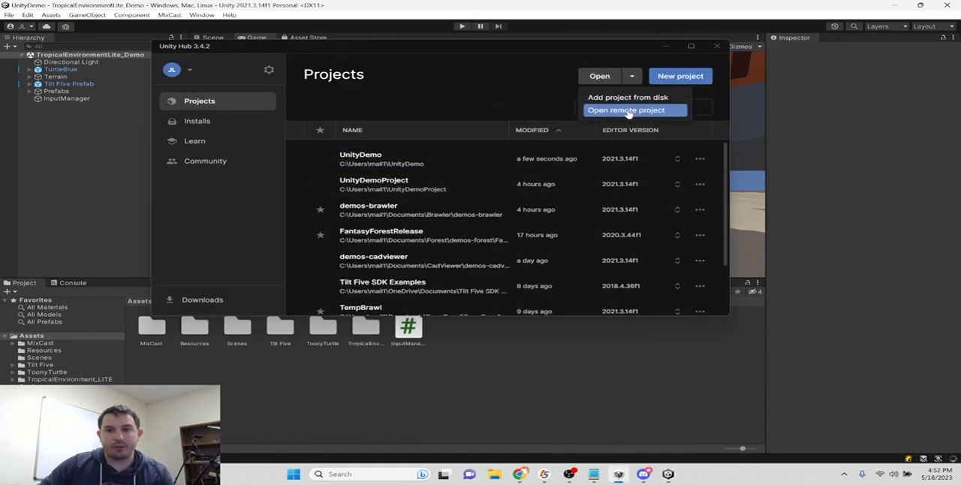
left_click(621, 97)
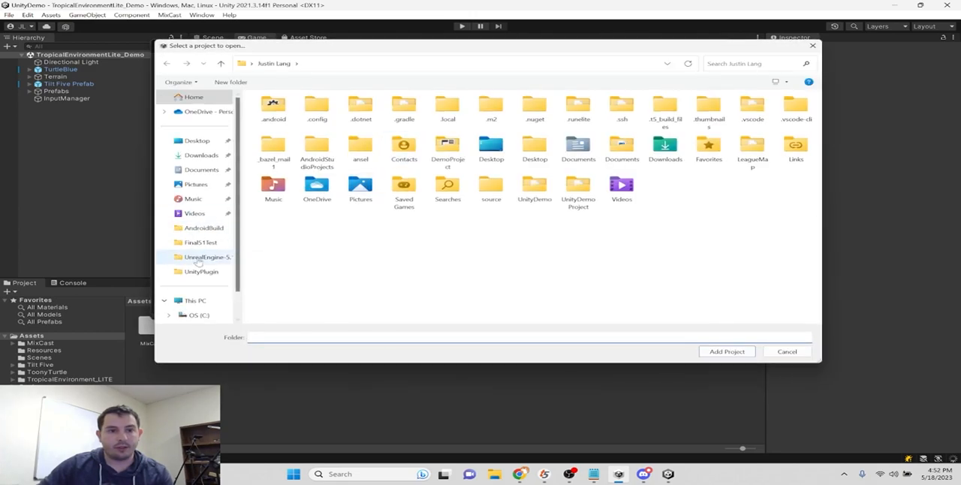
scroll(197, 256, "down", 1)
left_click(199, 286)
double_click(298, 213)
scroll(304, 216, "down", 5)
left_click(304, 189)
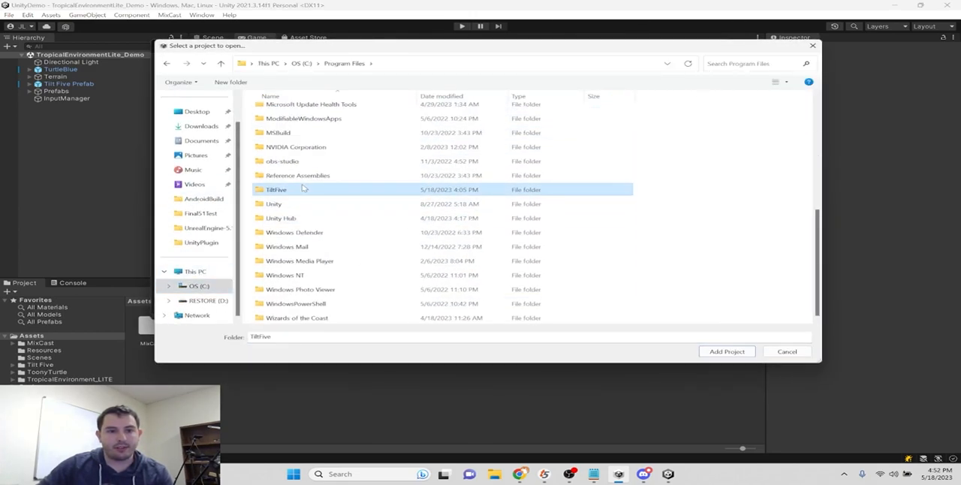
- Look for example projects in the TiltFive SDK's UnityExamples folder, and cancel adding a project
double_click(303, 188)
double_click(295, 158)
left_click(295, 158)
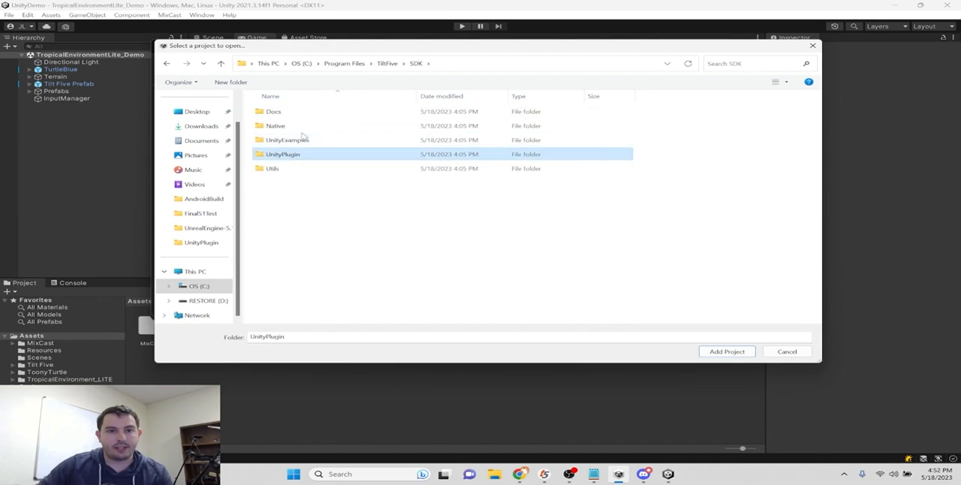
double_click(301, 139)
left_click(417, 64)
left_click(317, 140)
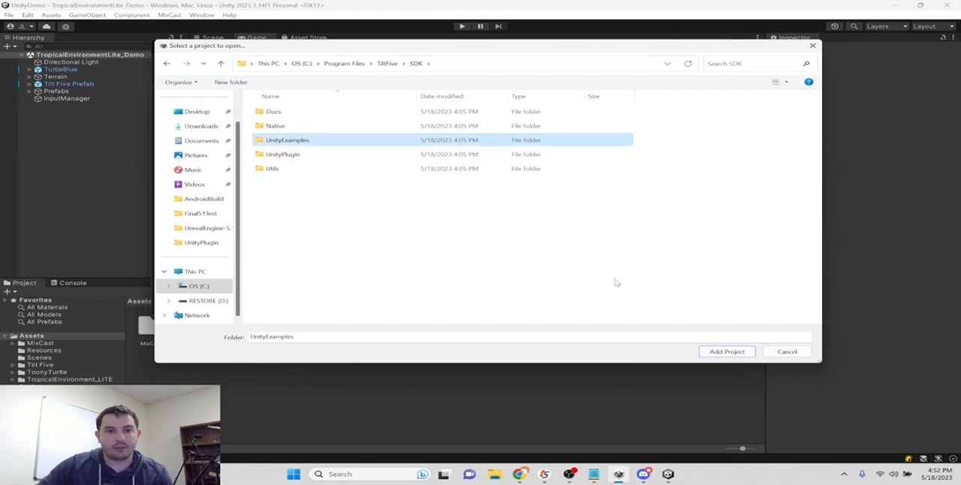
double_click(284, 143)
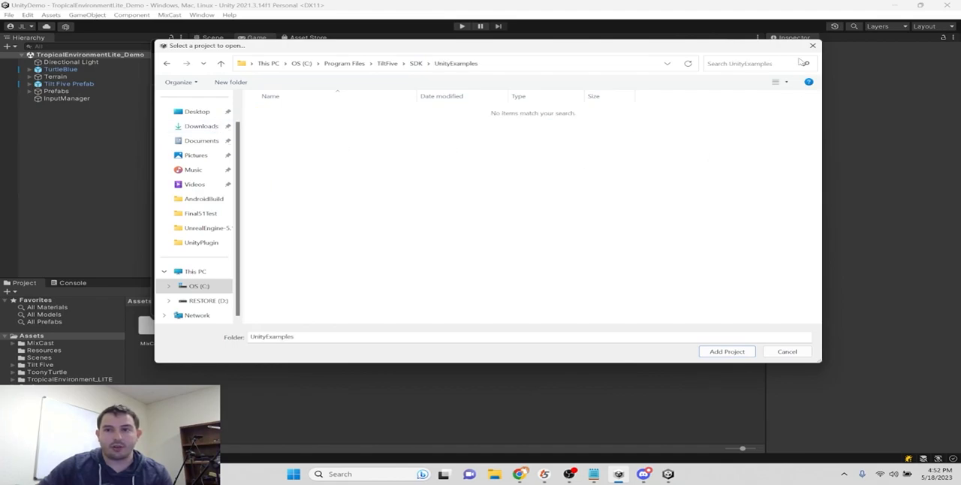
left_click(787, 351)
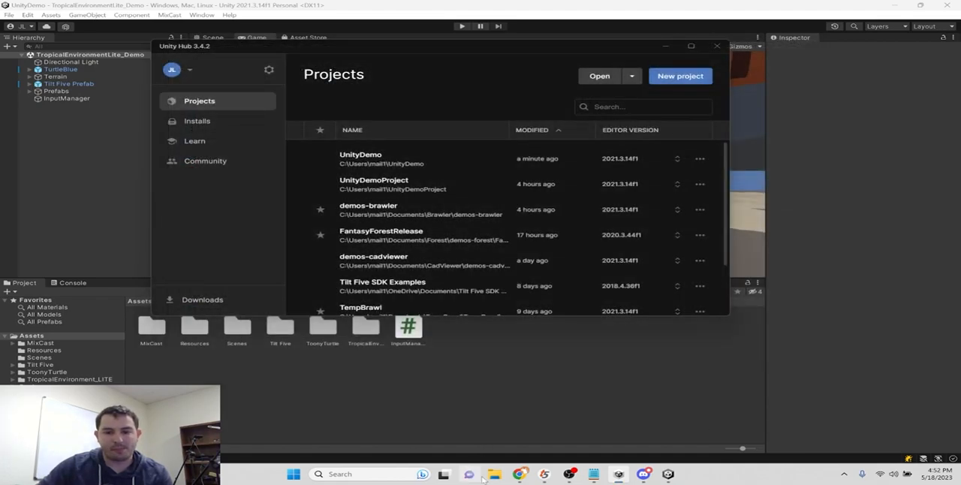
- Browse in File Explorer to Program Files > TiltFive > SDK > UnityExamples on the C: drive
left_click(494, 474)
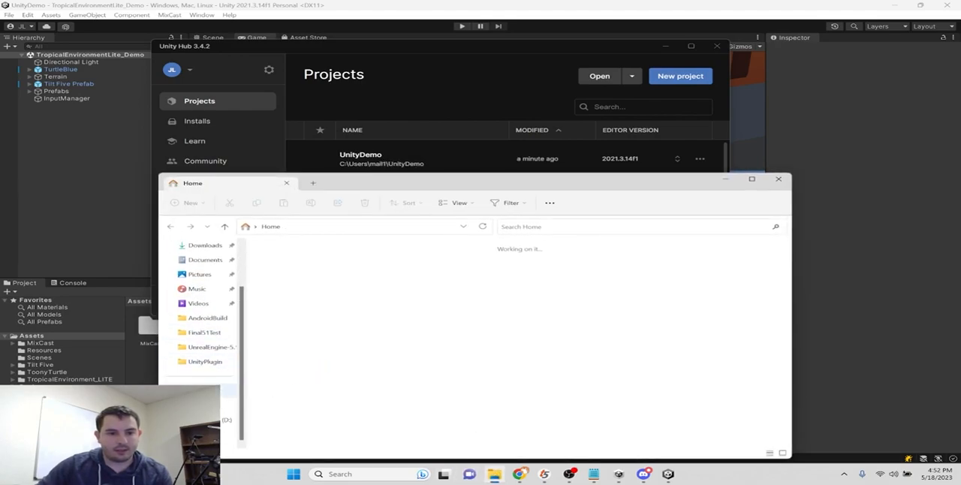
left_click(210, 405)
scroll(331, 353, "down", 1)
double_click(318, 346)
scroll(309, 301, "down", 8)
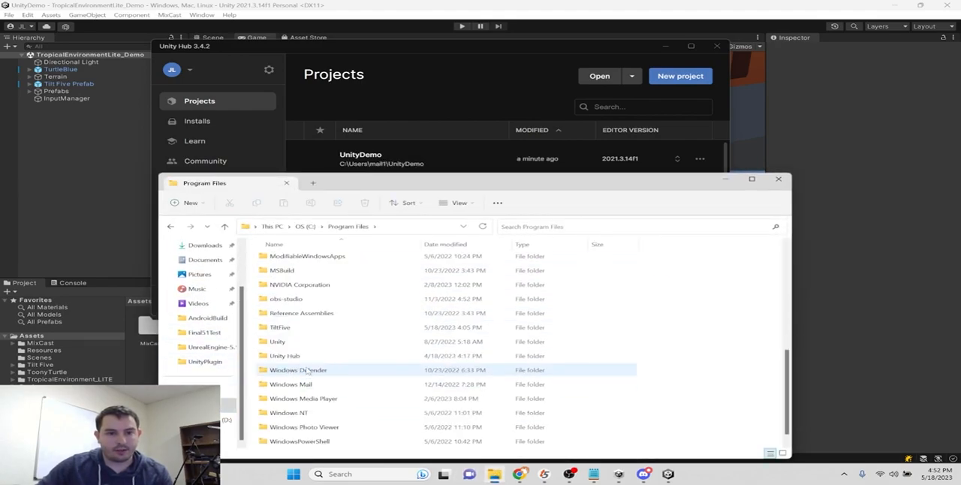
double_click(307, 313)
double_click(300, 303)
double_click(304, 289)
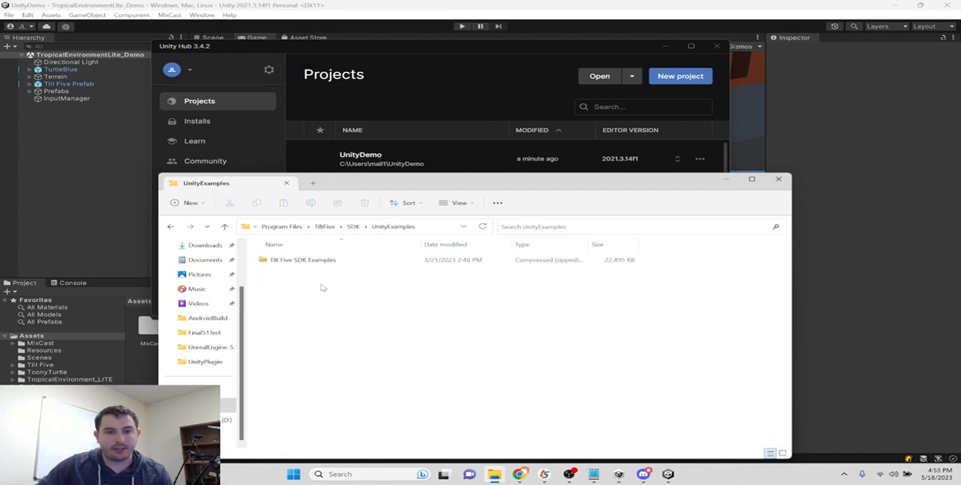
- Check the Tilt Five SDK Examples archive, and close File Explorer and Unity Hub
left_click(304, 260)
left_click(319, 261)
key("Escape")
left_click(779, 179)
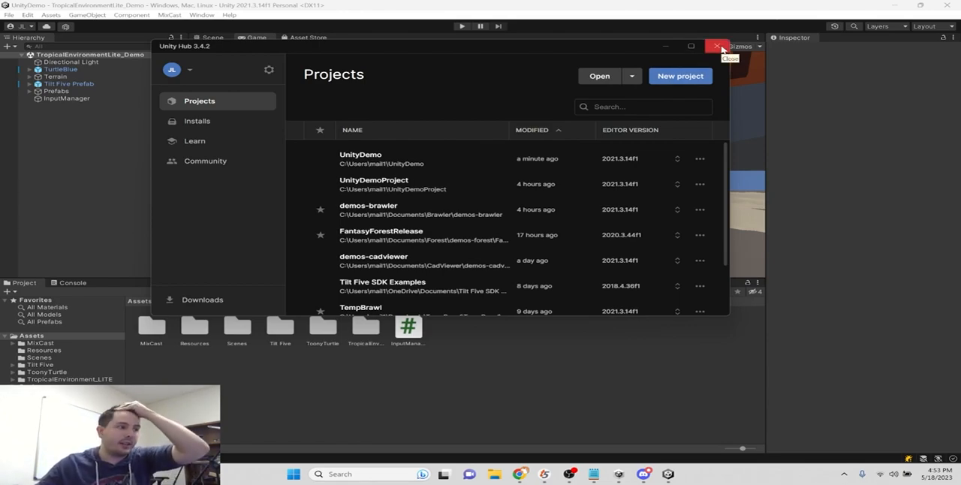
left_click(717, 46)
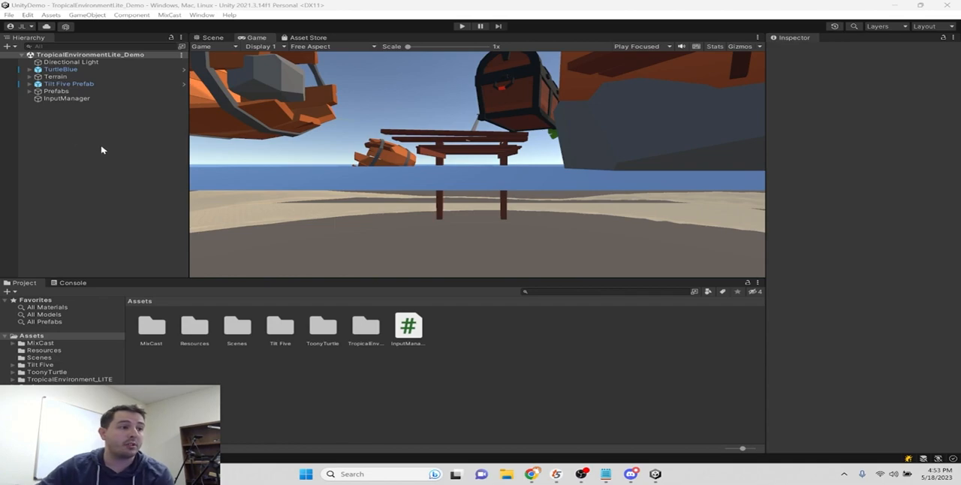
- Show the Tilt Five Manager inside the Tilt Five Prefab and widen the Inspector to read its settings
left_click(45, 84)
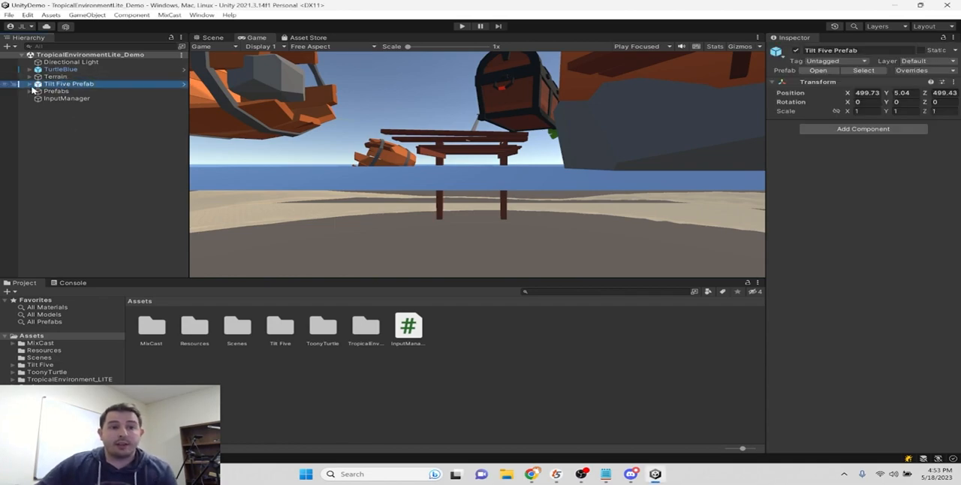
left_click(30, 84)
left_click(75, 91)
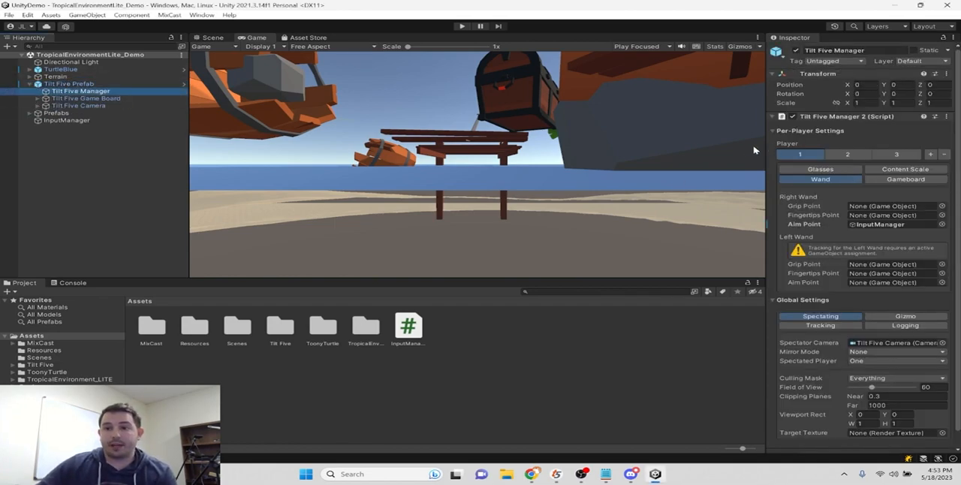
left_click_drag(762, 147, 629, 148)
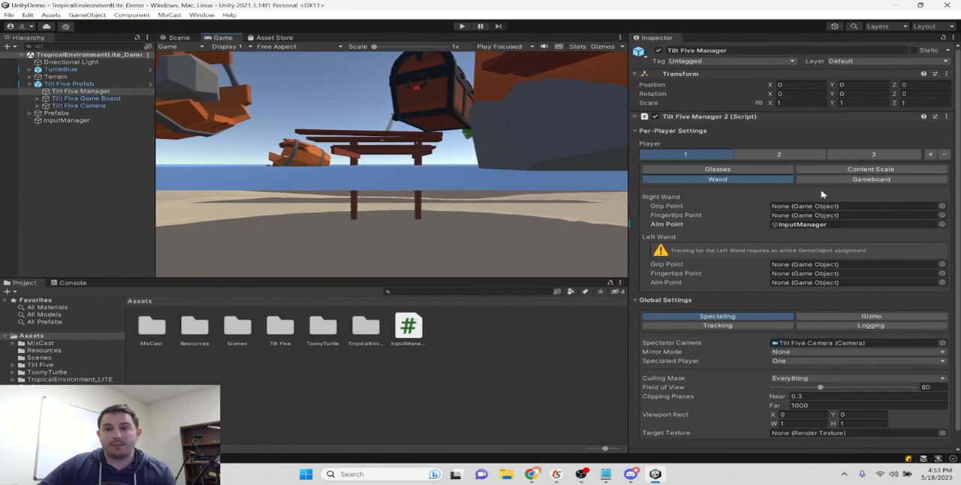
- Compare the wand settings of players 1, 2 and 3 in the Tilt Five Manager
left_click(781, 154)
left_click(683, 154)
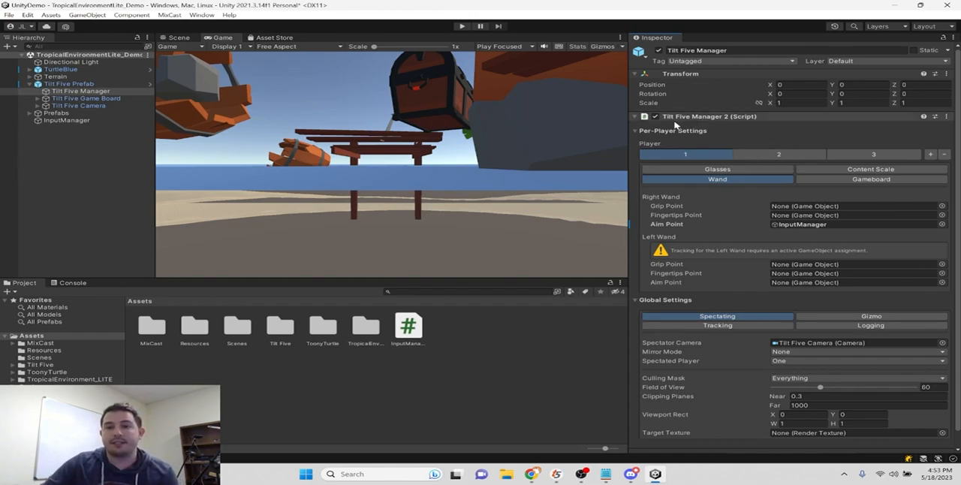
left_click(781, 156)
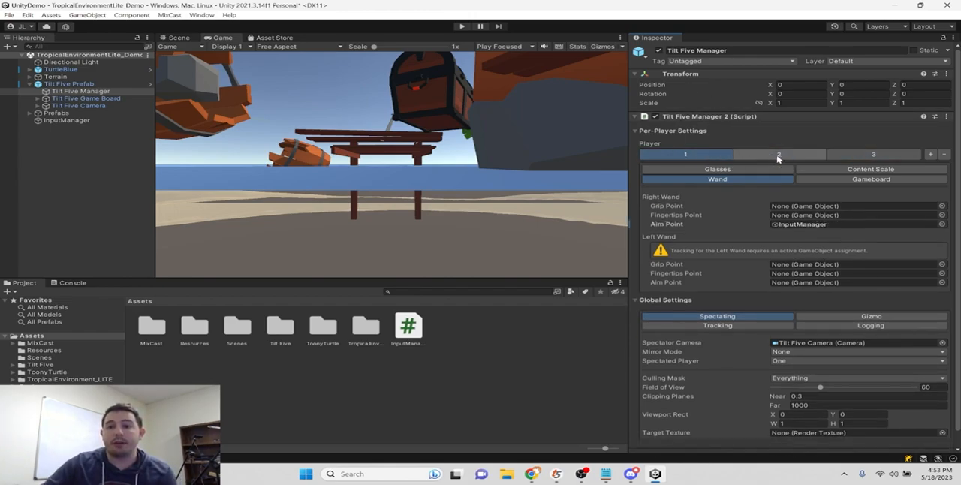
left_click(871, 155)
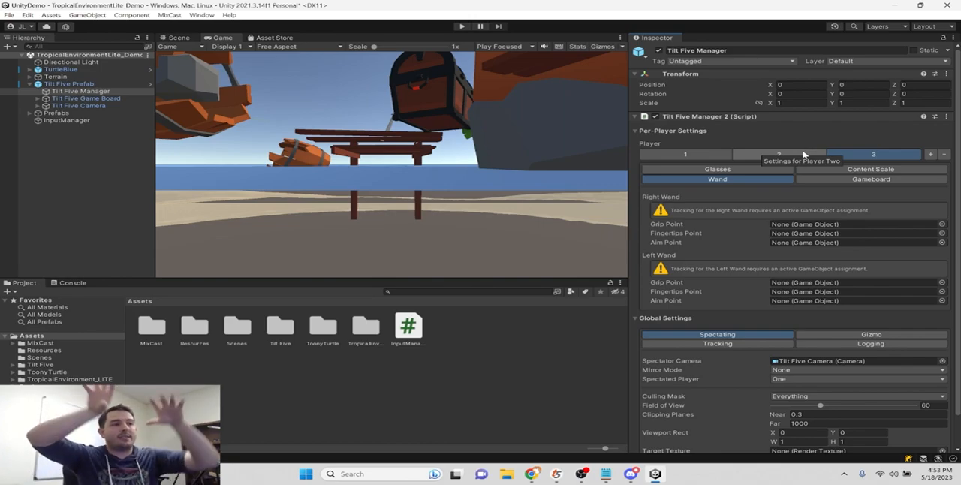
- Compare the Glasses settings of players 3 and 1, and look through the Culling Mask layer options for player 1
left_click(762, 169)
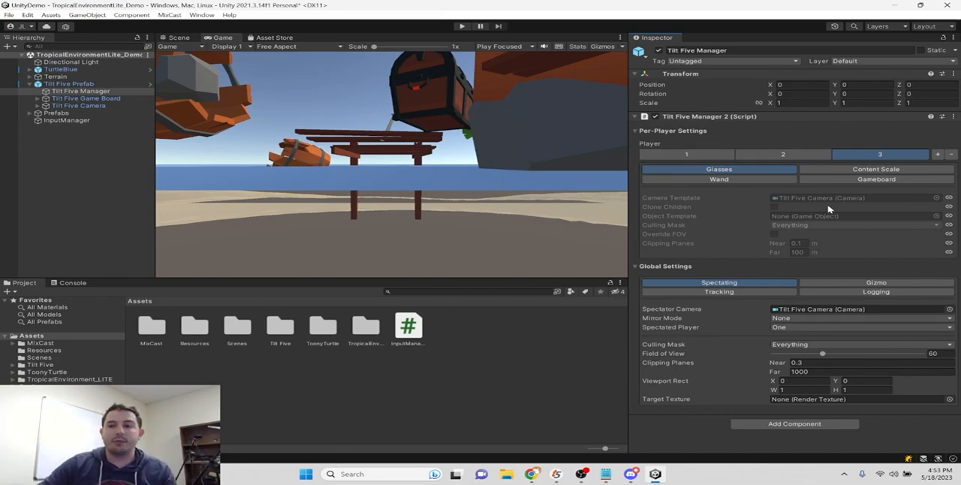
left_click(719, 158)
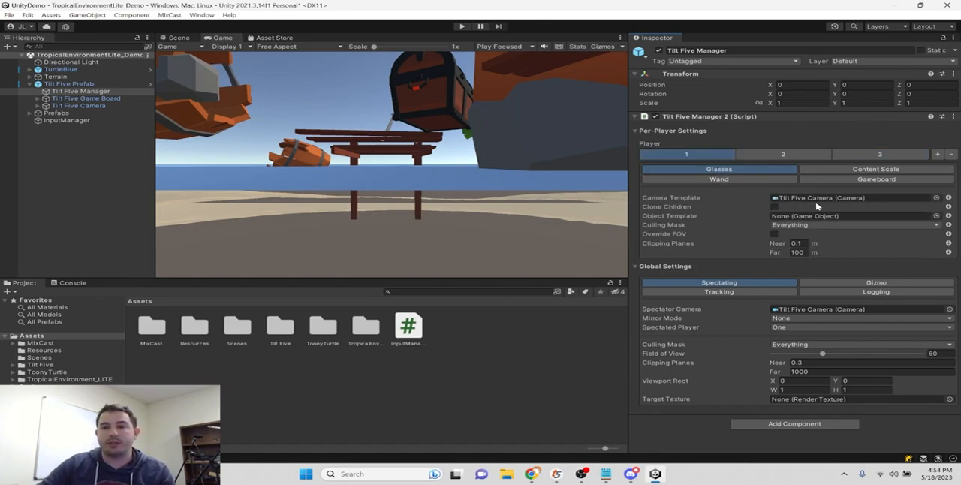
left_click(832, 225)
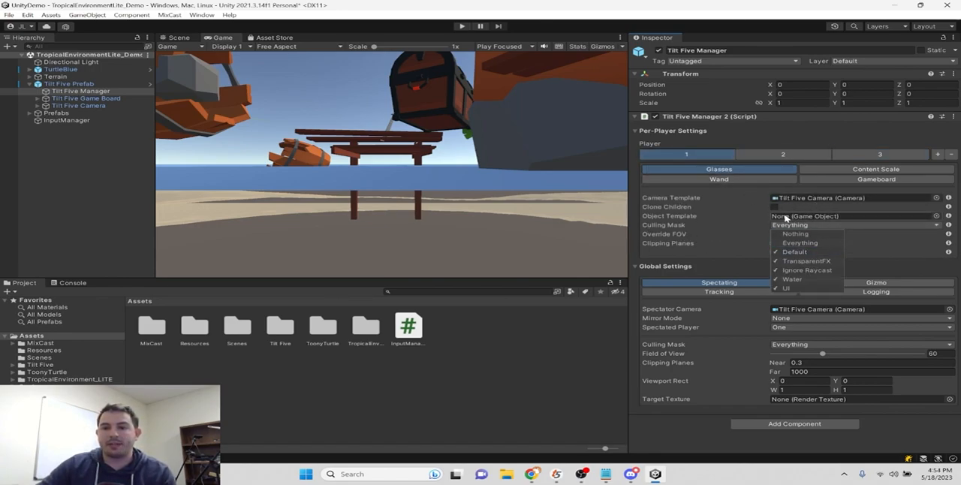
left_click(682, 228)
left_click(810, 226)
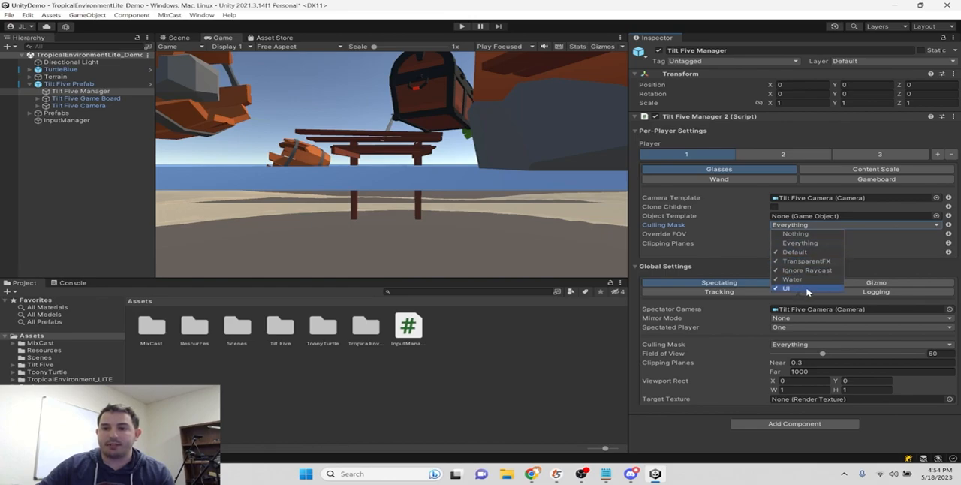
left_click(410, 162)
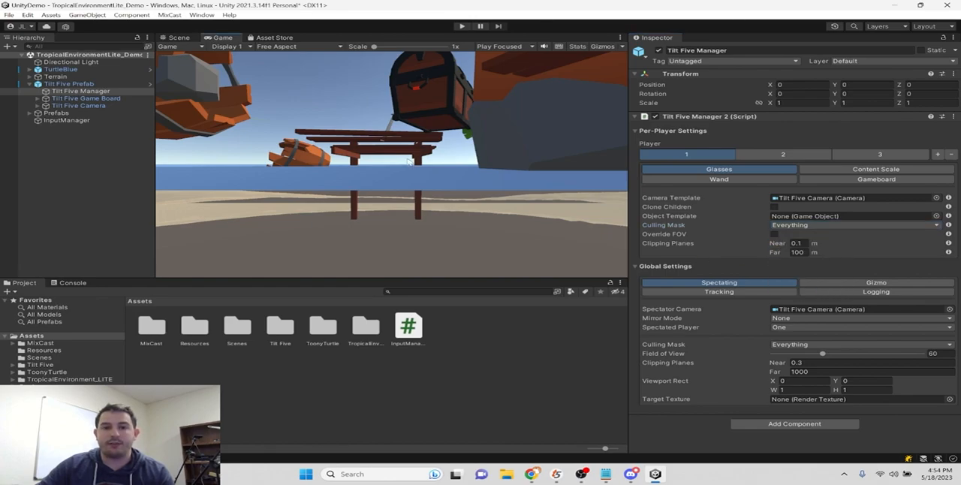
- Starting from the blue turtle's layer options in the scene, define User Layer 6 as Player2
left_click(177, 37)
scroll(263, 138, "down", 2)
middle_click_drag(265, 138, 424, 148)
scroll(424, 149, "up", 2)
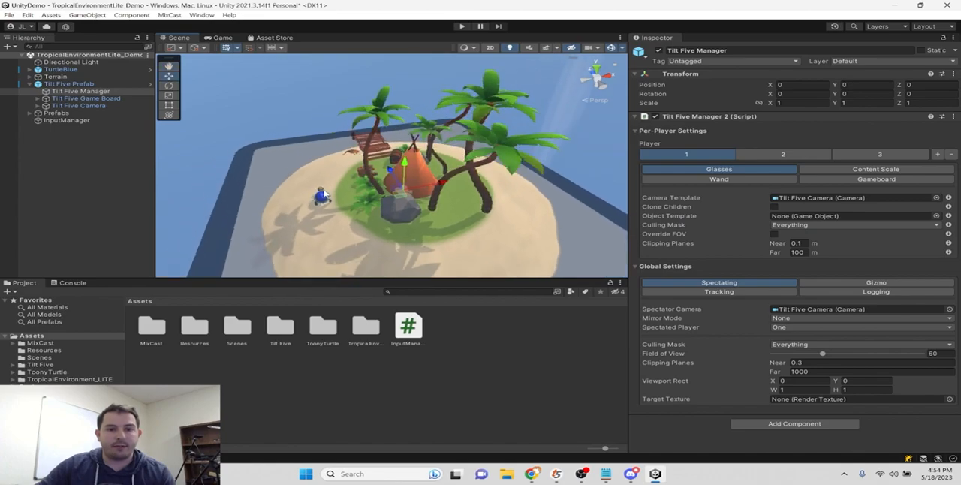
left_click(325, 192)
left_click(63, 71)
left_click(862, 61)
left_click(869, 129)
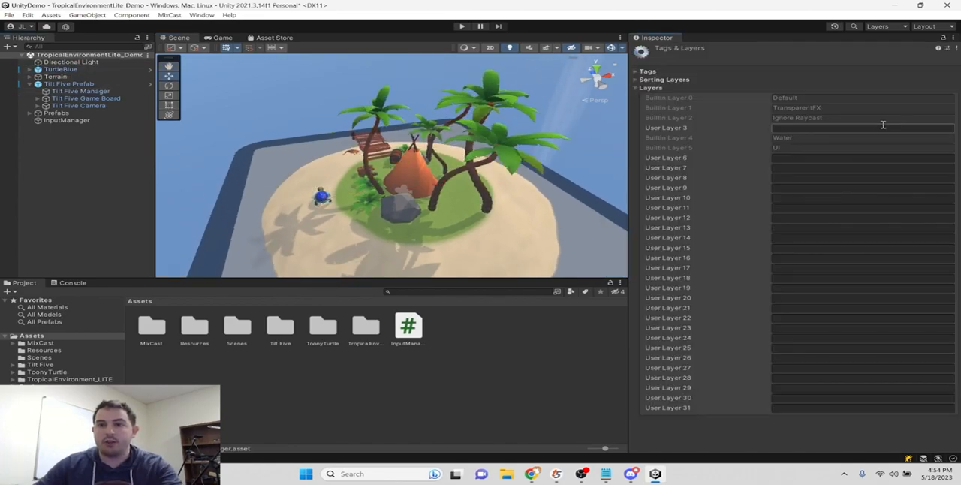
left_click(792, 158)
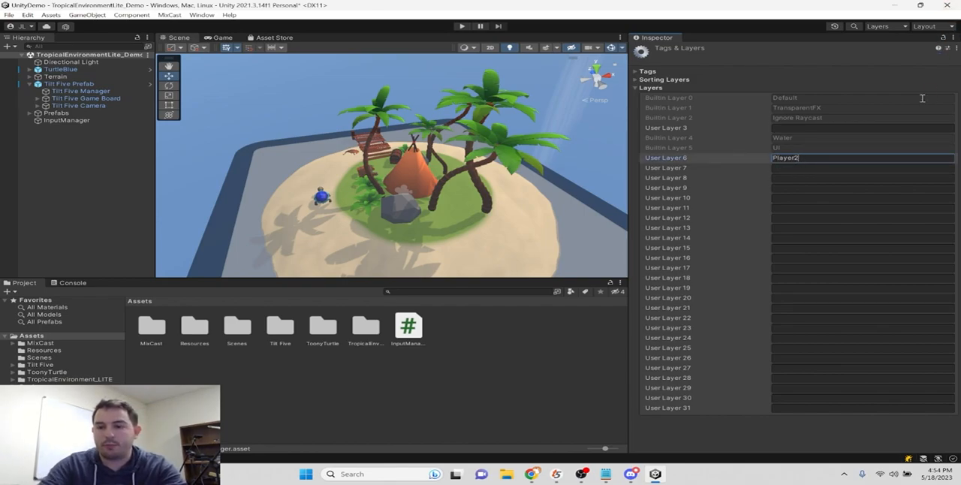
left_click(882, 74)
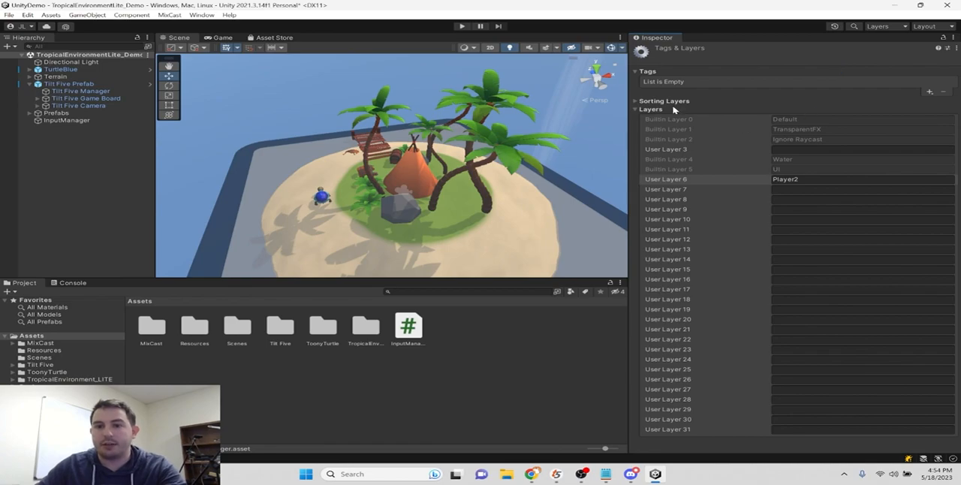
left_click(652, 110)
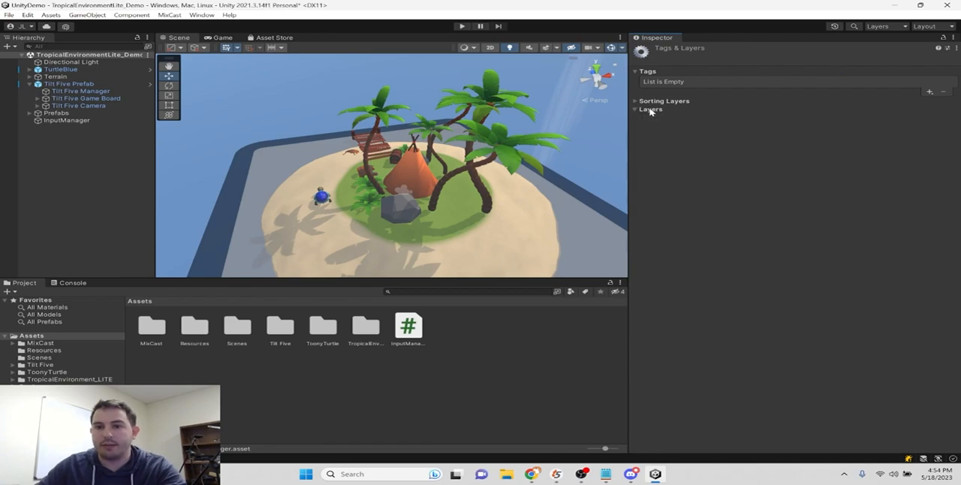
- Exclude the Player2 layer from player 1's Glasses culling mask in the Tilt Five Manager, and briefly test-play the scene
left_click(79, 90)
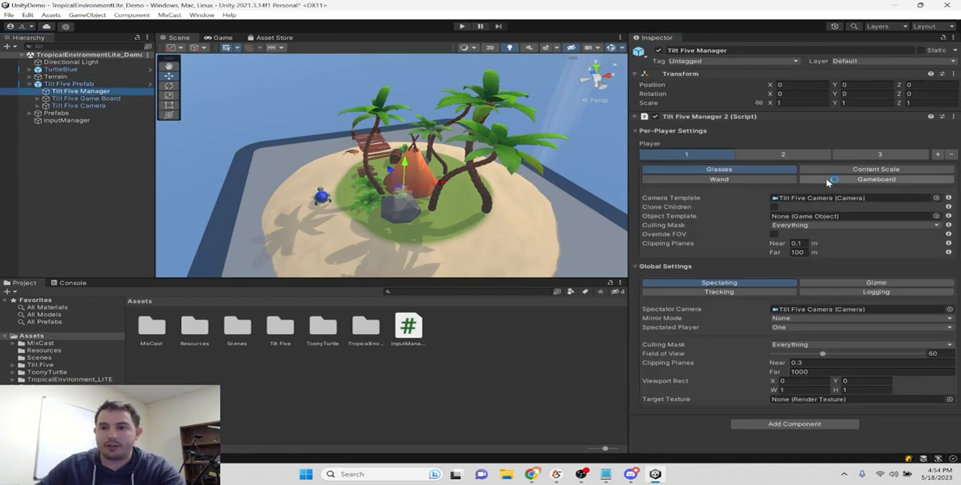
left_click(833, 225)
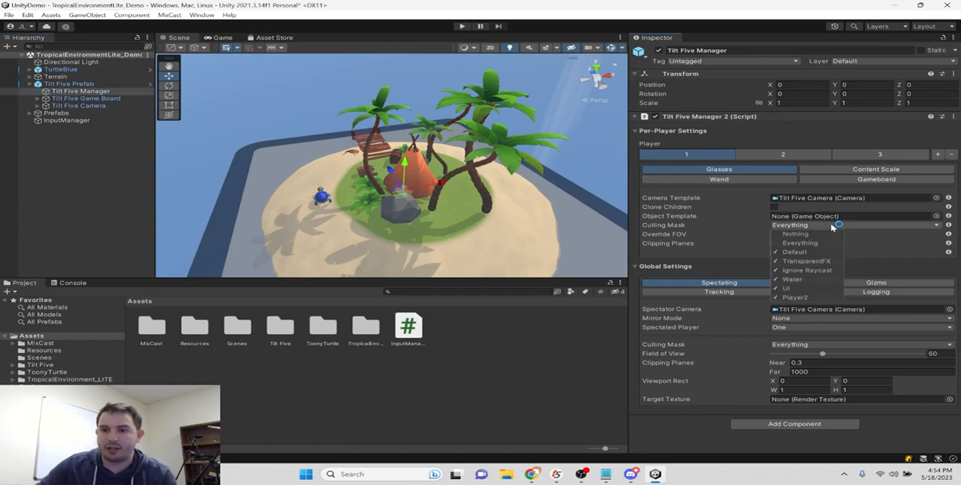
left_click(908, 271)
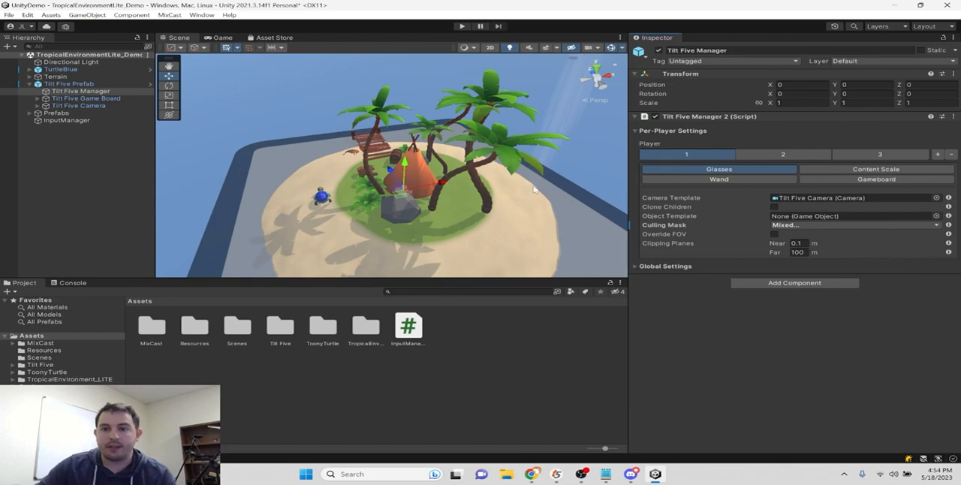
left_click(462, 27)
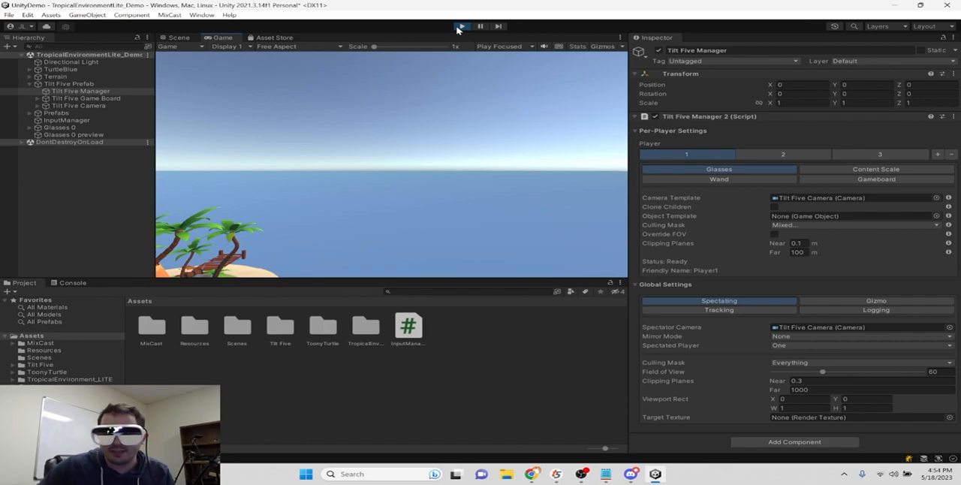
left_click(460, 27)
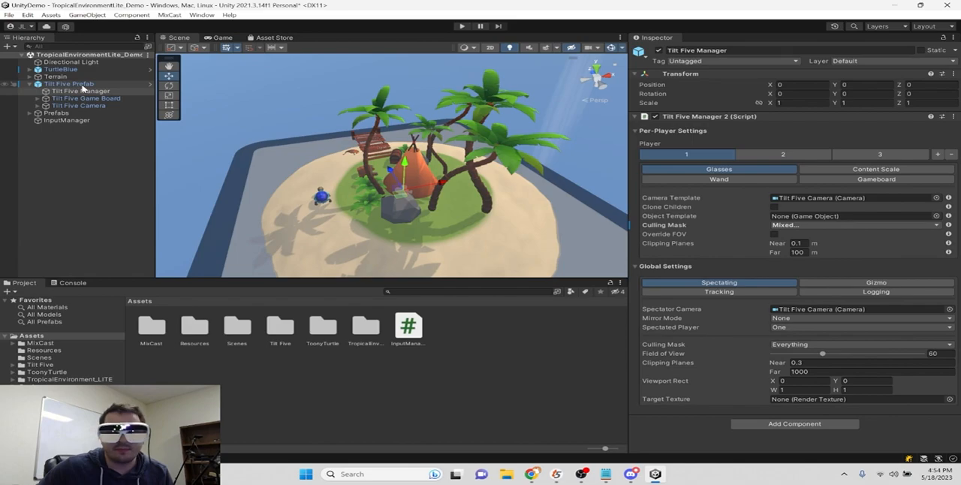
- Assign TurtleBlue and all its child objects to the Player2 layer, and test-play the scene
left_click(75, 83)
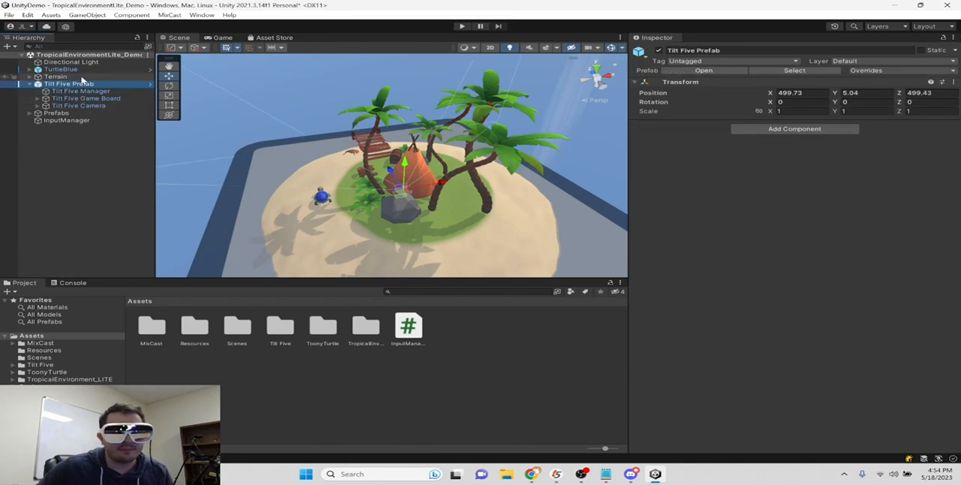
left_click(82, 70)
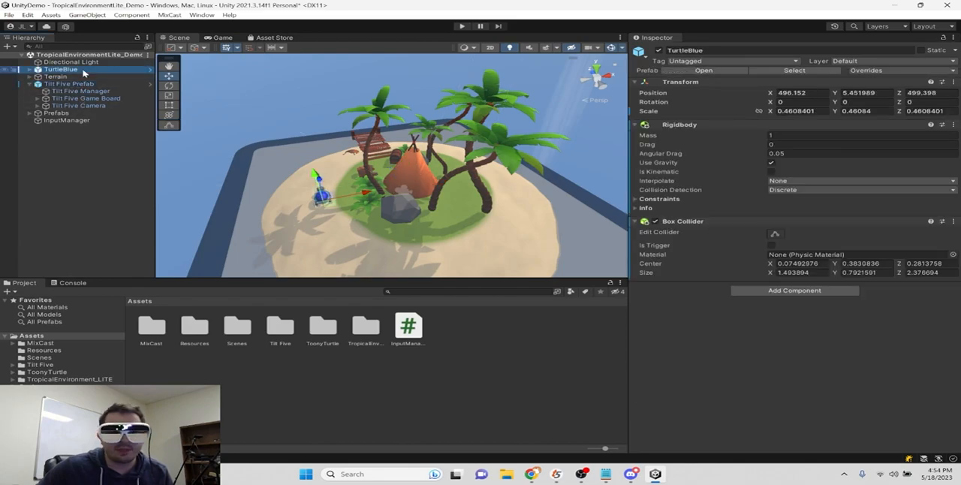
left_click(863, 63)
left_click(879, 125)
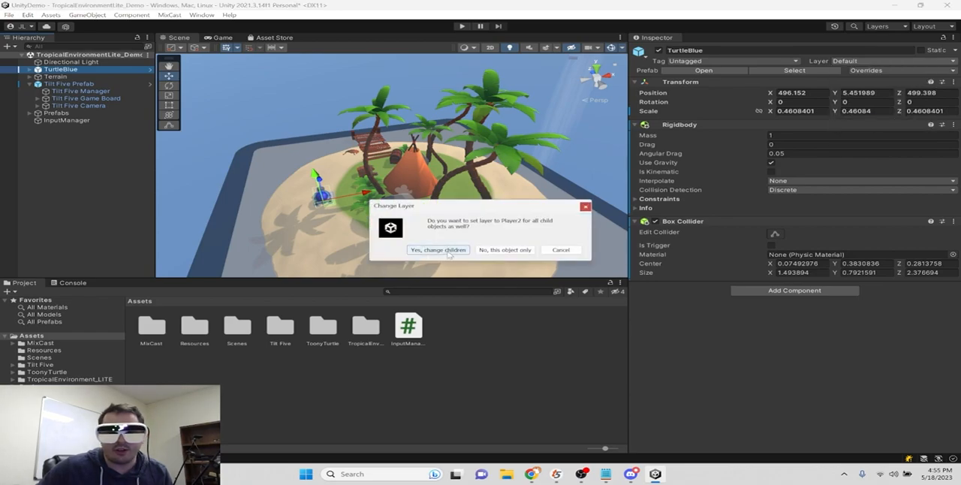
left_click(438, 250)
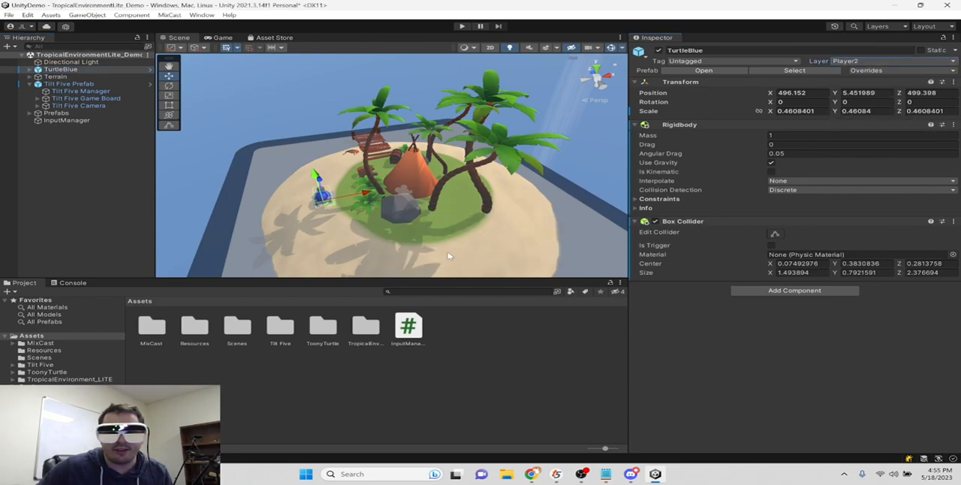
left_click(463, 27)
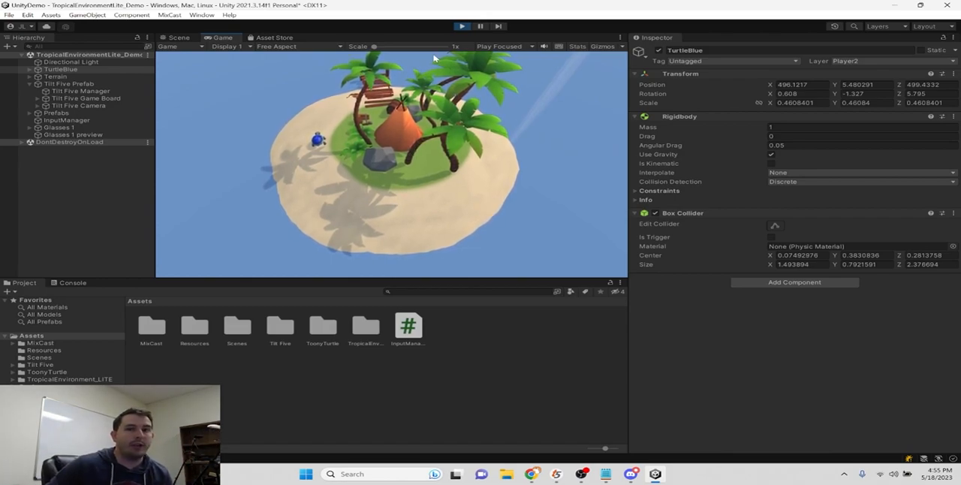
left_click(464, 27)
- Set the spectator Mirror Mode in the Tilt Five Manager to Left Eye
left_click(84, 85)
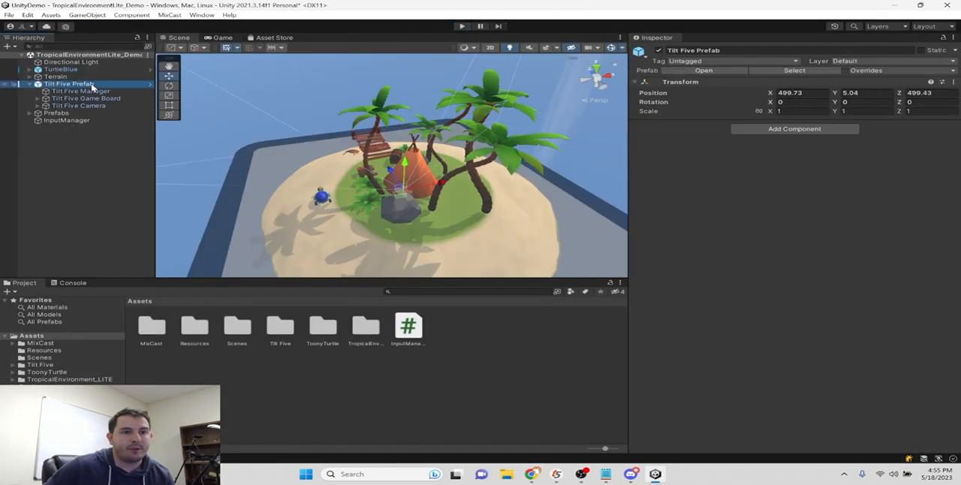
left_click(84, 91)
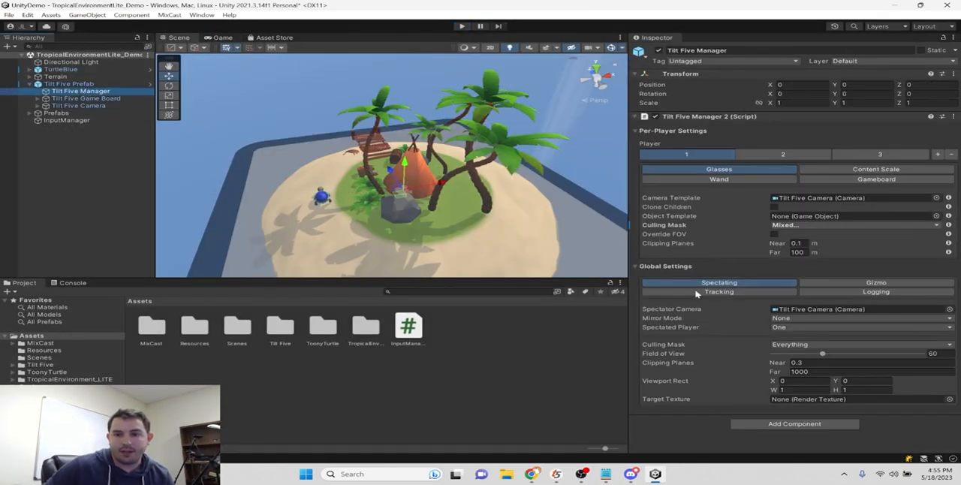
left_click(822, 319)
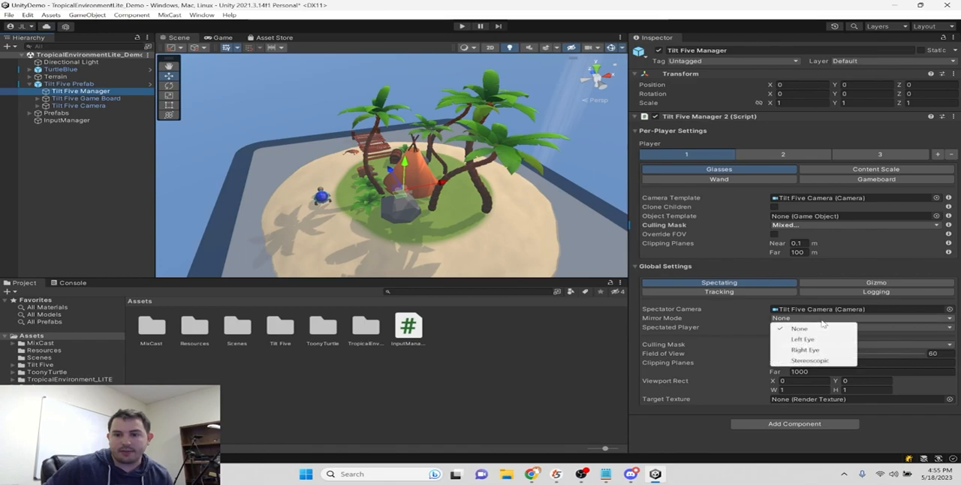
left_click(811, 342)
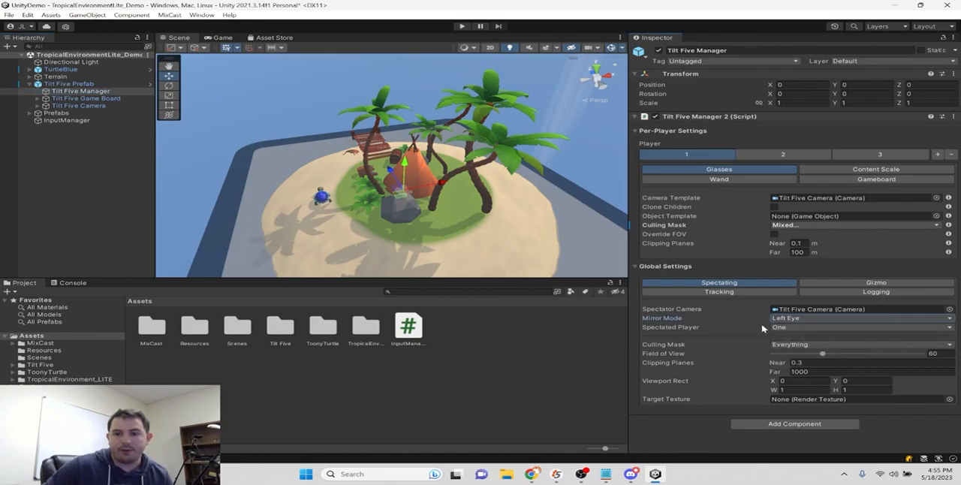
left_click(800, 319)
left_click(811, 324)
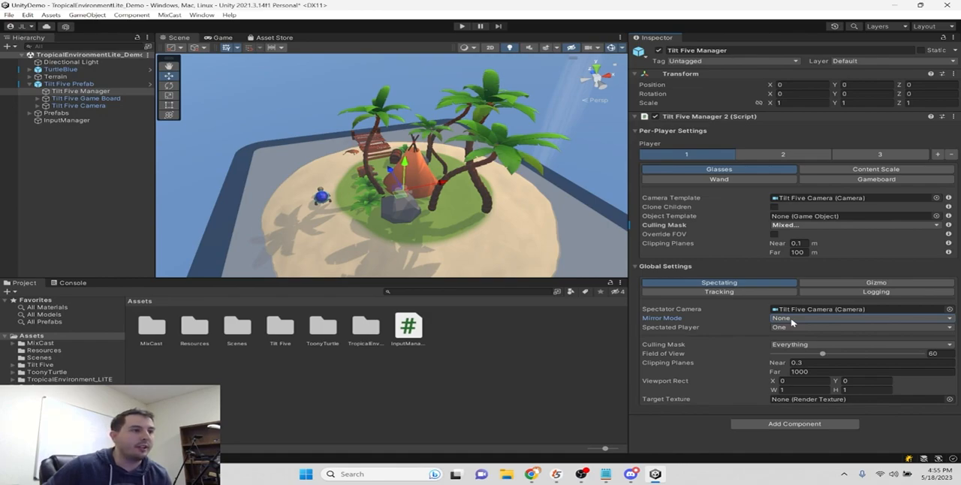
left_click(793, 323)
left_click(809, 337)
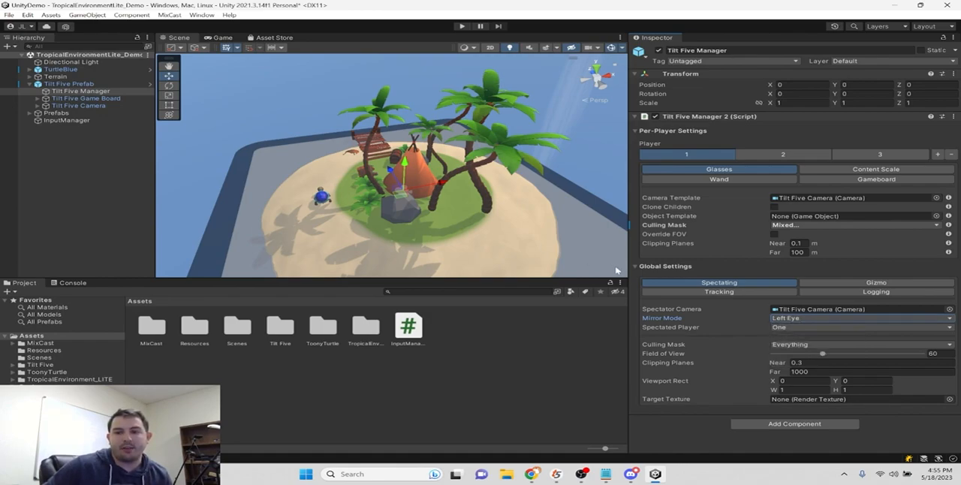
- Play the scene to compare the Left Eye mirror view with Mirror Mode None, and stop playback
left_click(463, 26)
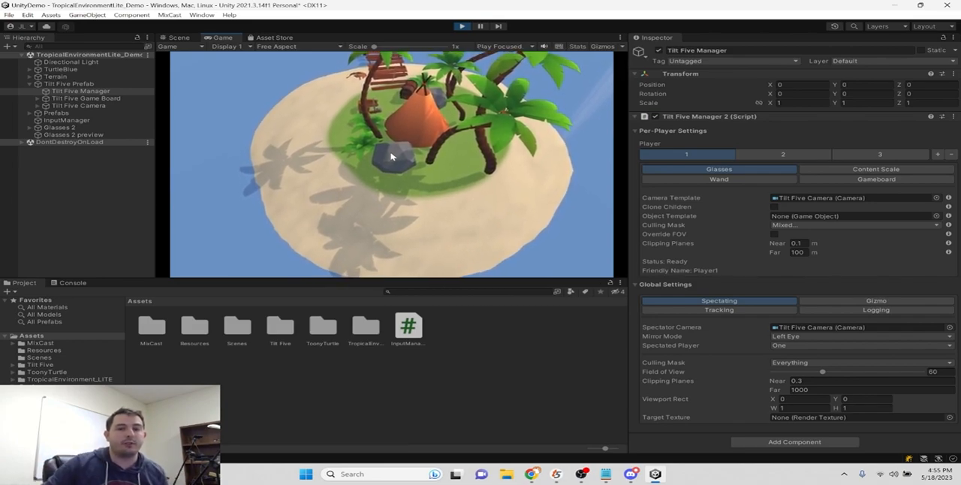
left_click(797, 336)
left_click(801, 347)
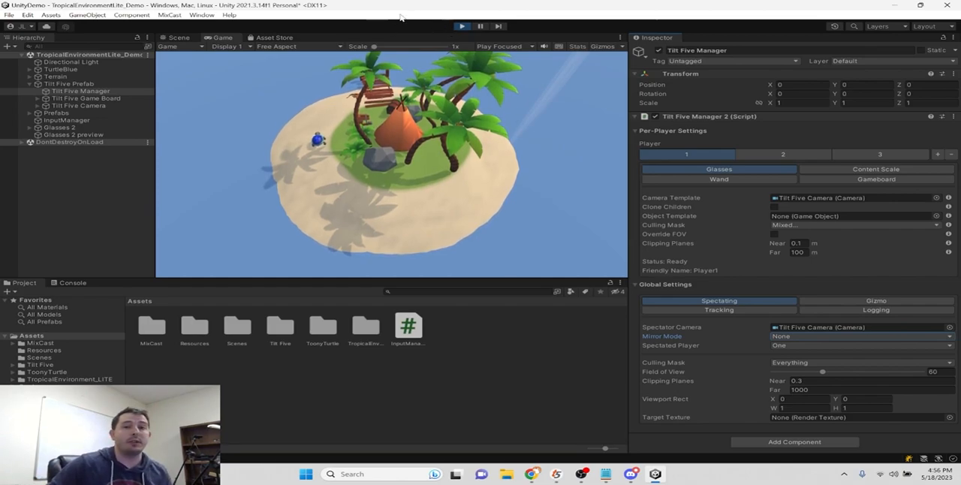
left_click(462, 27)
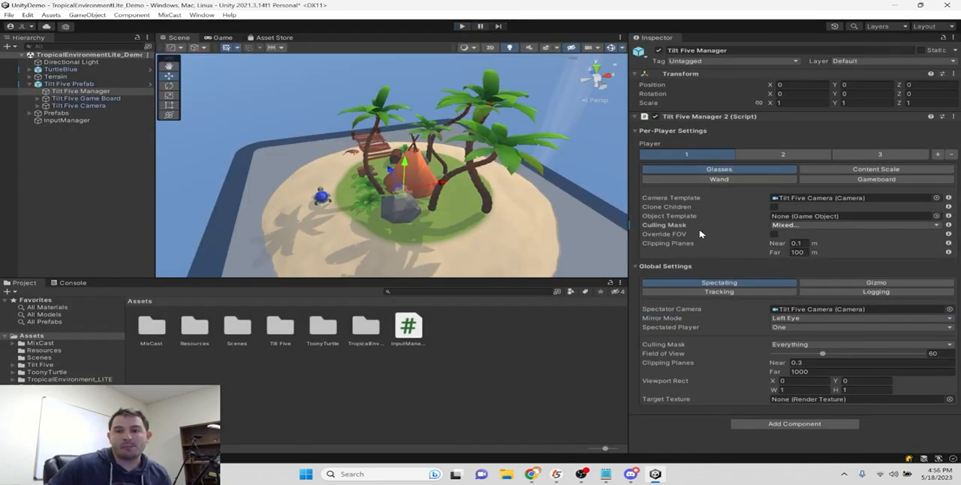
- Unlink player 2's Glasses culling mask from player 1 and include the Player2 layer so the mask is Everything
left_click(802, 226)
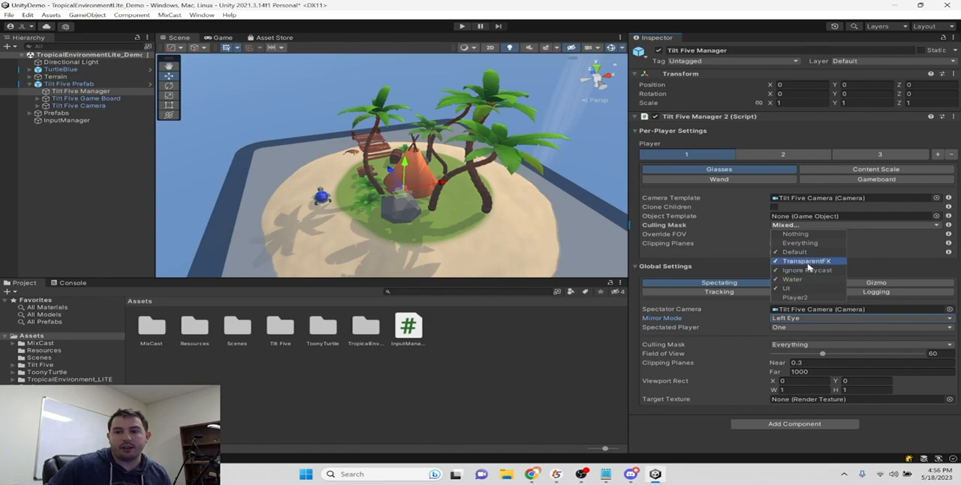
left_click(781, 154)
left_click(782, 154)
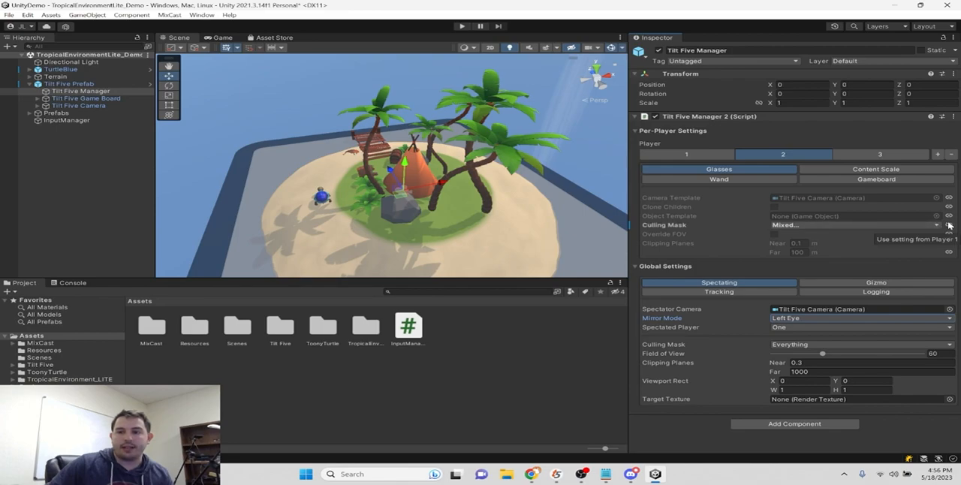
left_click(782, 226)
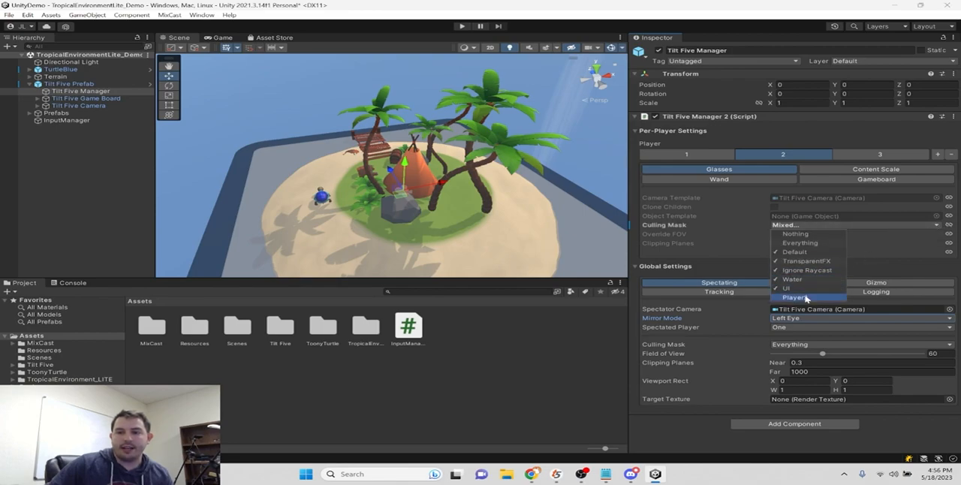
left_click(707, 268)
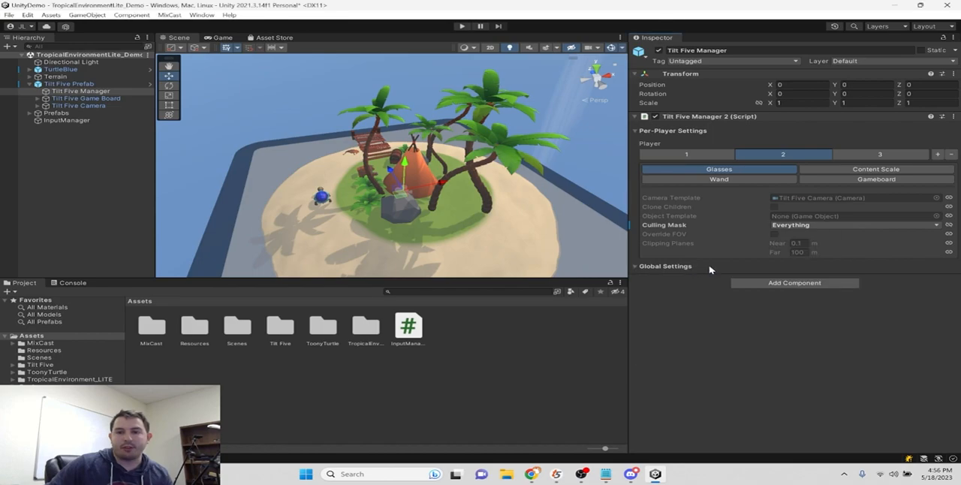
left_click(710, 269)
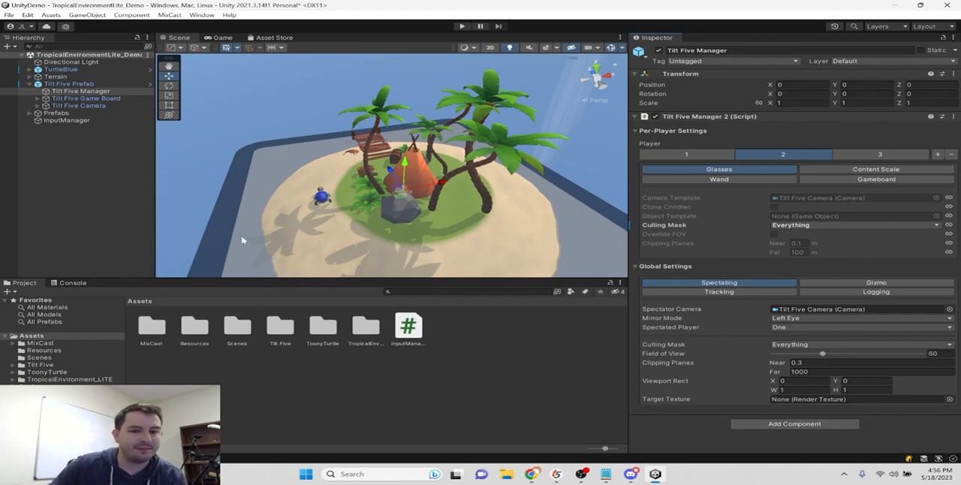
- Clear the selection and narrow the Inspector to enlarge the Scene view
left_click(371, 361)
left_click_drag(625, 214, 780, 210)
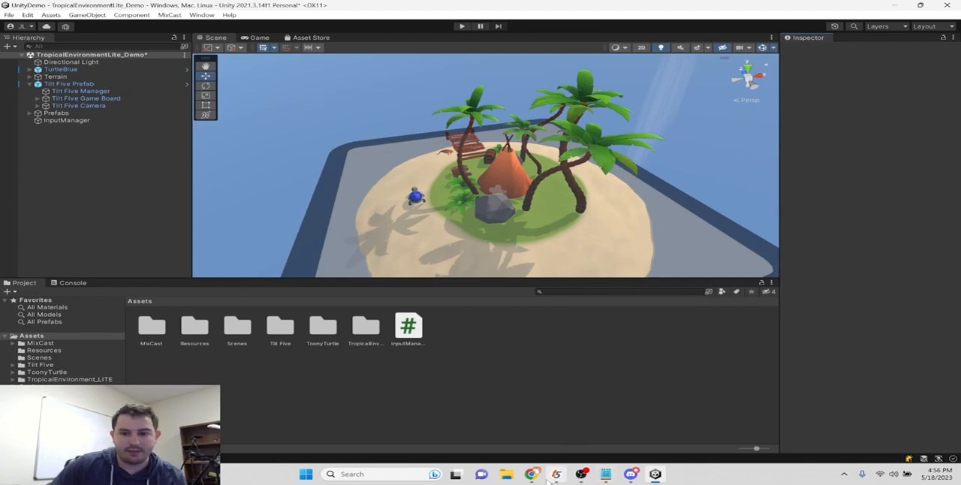
- Launch MixCast and play the scene in Unity to view its mixed-reality camera output
left_click(359, 476)
type("mixcast")
key("Return")
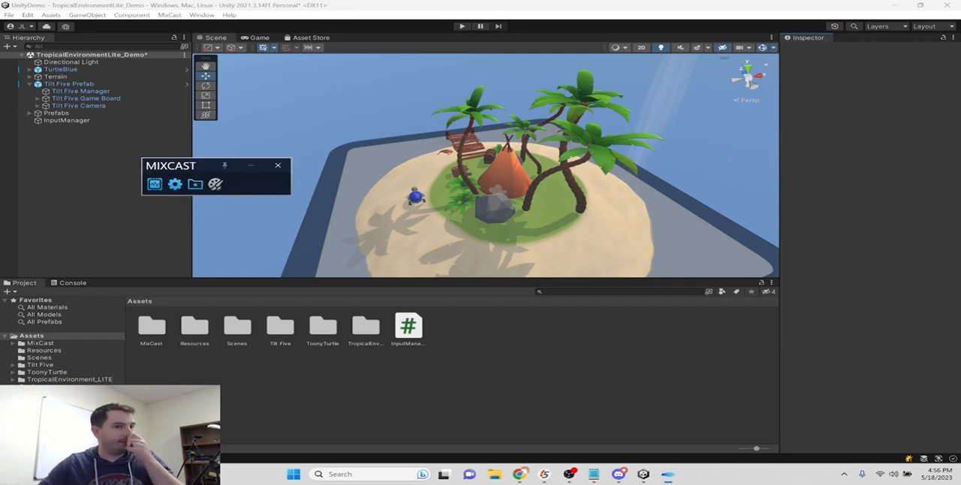
left_click(462, 26)
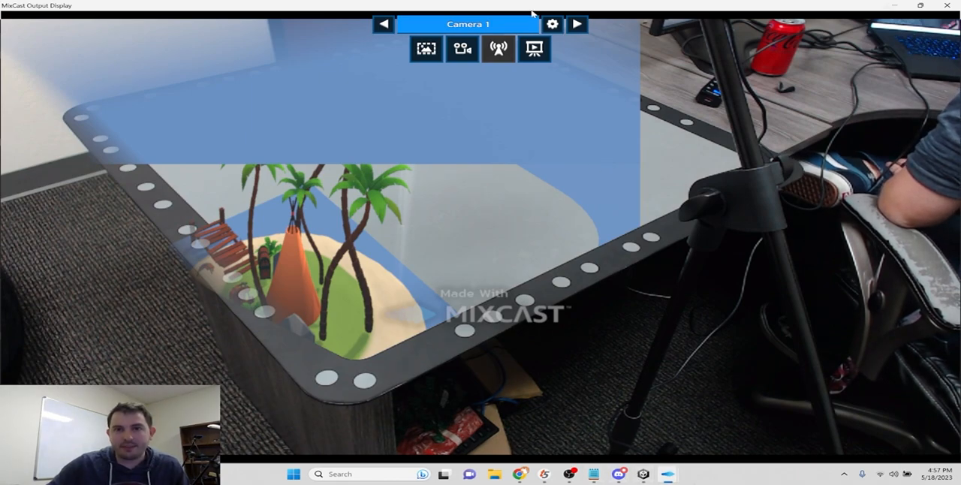
- Close the MixCast status window and output display, and stop the scene playback
mouse_move(667, 474)
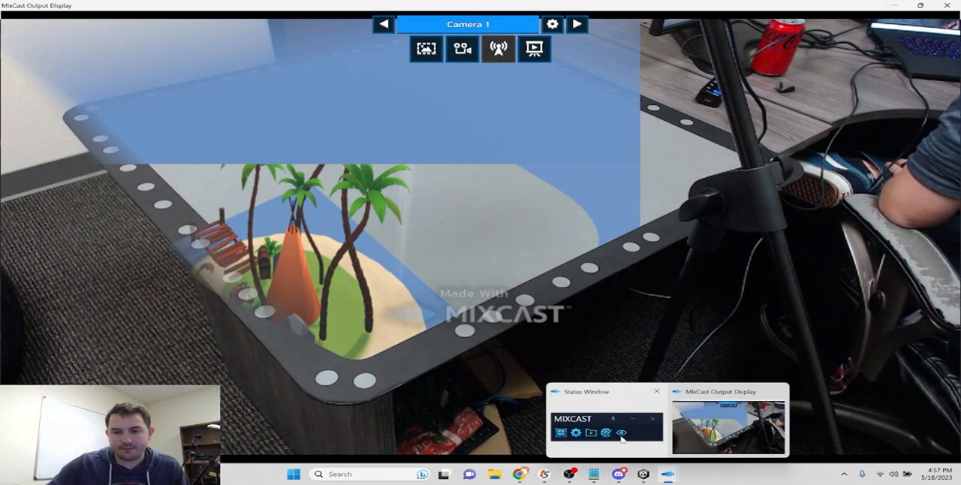
left_click(622, 439)
left_click(278, 165)
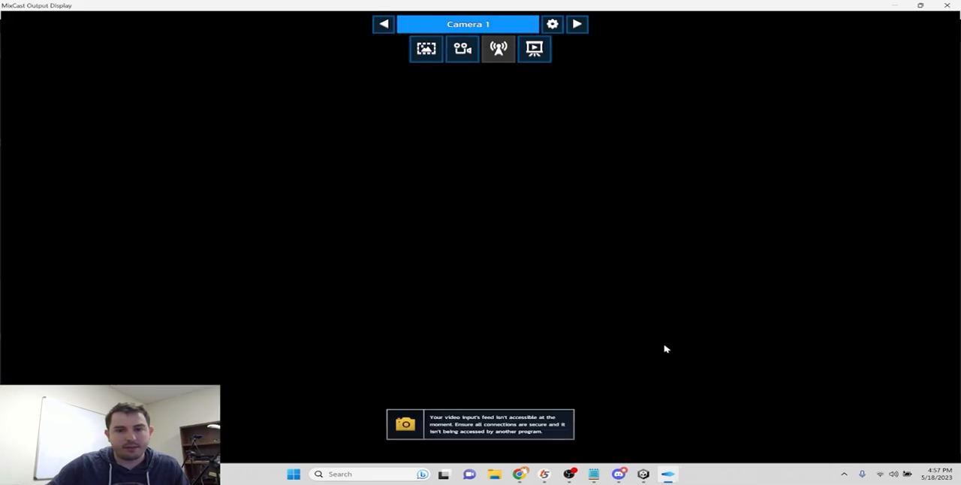
left_click(947, 6)
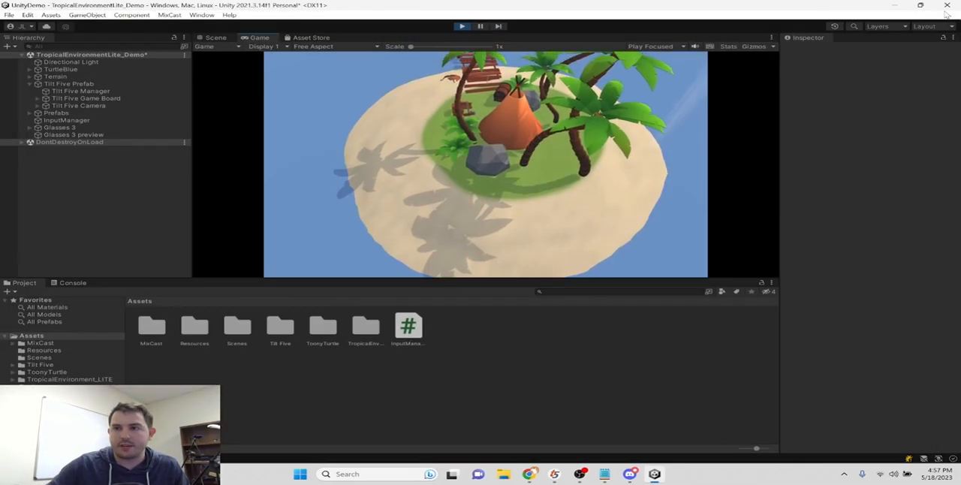
left_click(461, 26)
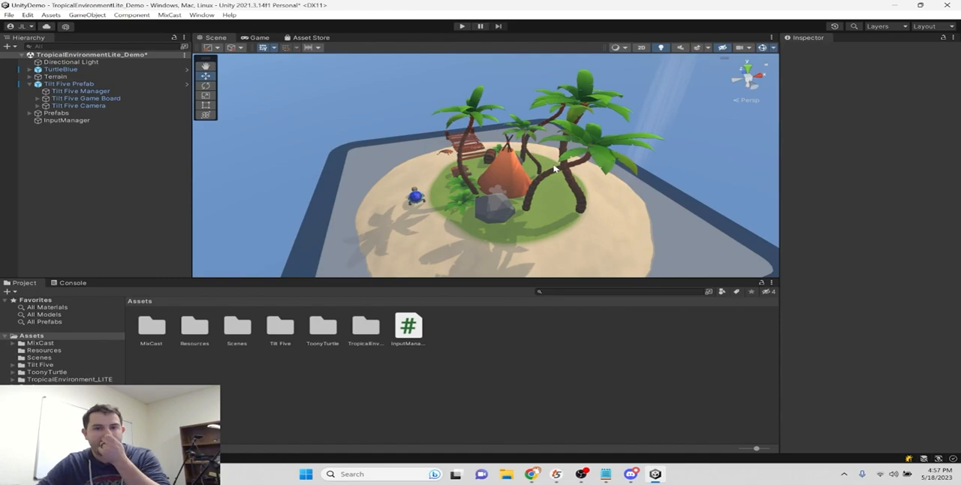
- Examine the island and its game board from several angles and distances in the Scene view
scroll(591, 197, "down", 8)
right_click_drag(576, 150, 476, 120)
middle_click_drag(476, 120, 365, 133)
scroll(481, 176, "up", 6)
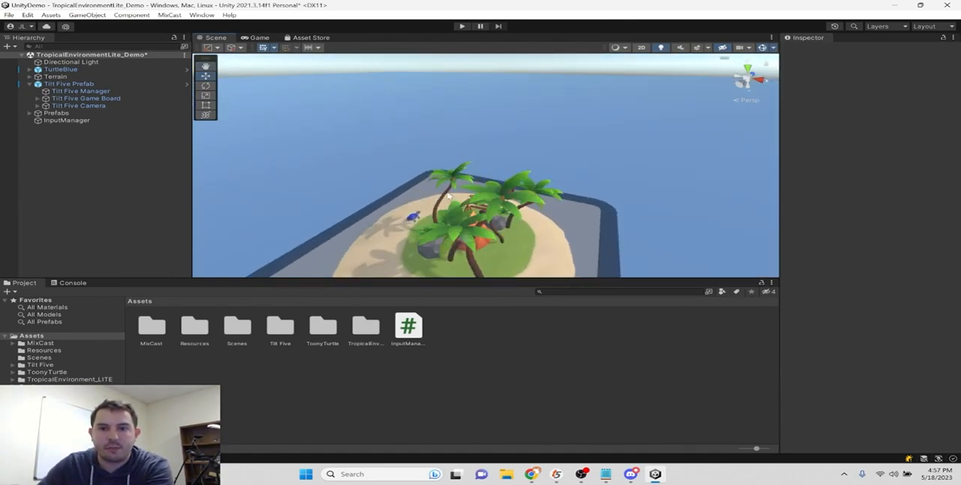
right_click_drag(477, 191, 555, 216)
middle_click_drag(555, 216, 610, 127)
right_click_drag(610, 128, 542, 112)
middle_click_drag(542, 112, 510, 126)
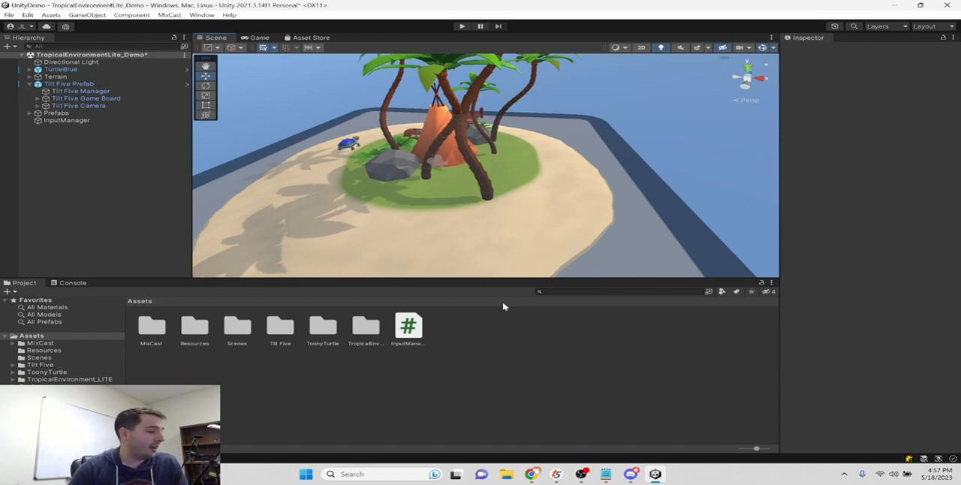
key("alt+Tab")
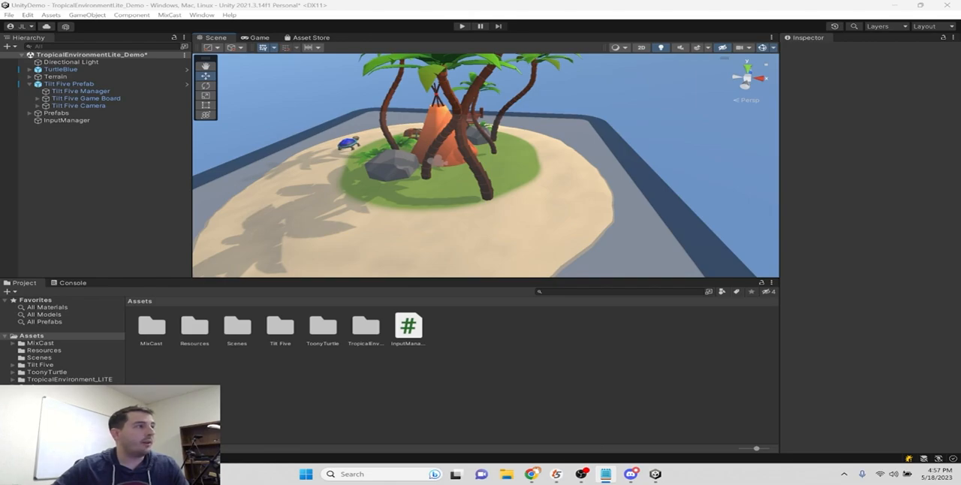
key("alt+Tab")
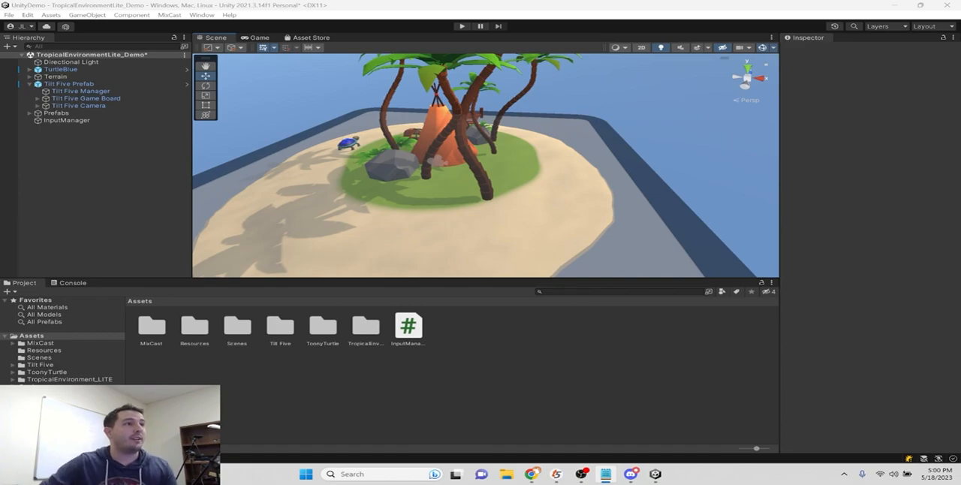
- Switch to Chrome and look over the XE kits and the XE and LE gameboards on the Tilt Five shop page
left_click(531, 474)
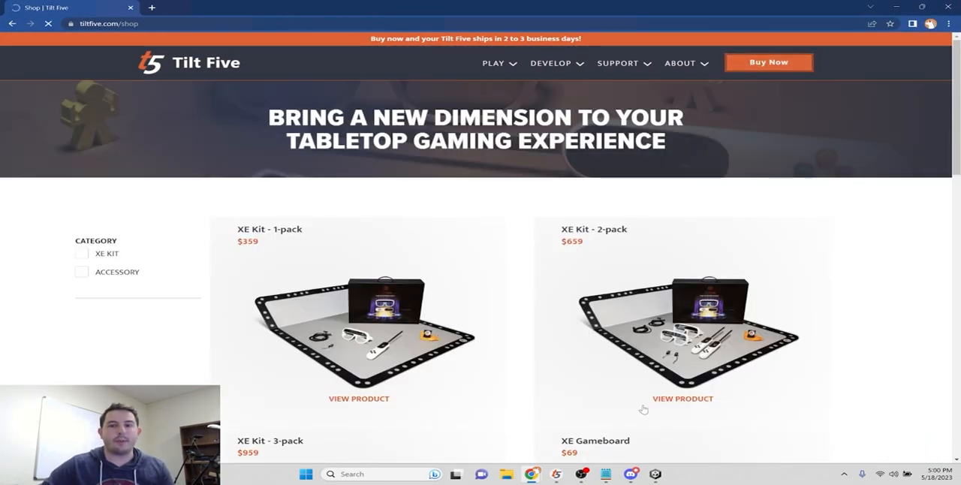
scroll(467, 230, "down", 10)
scroll(466, 232, "up", 10)
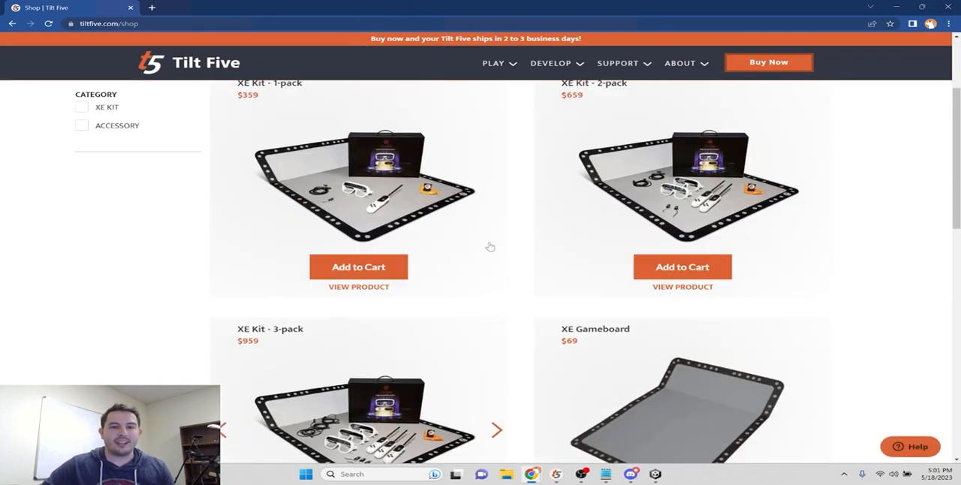
scroll(489, 246, "down", 3)
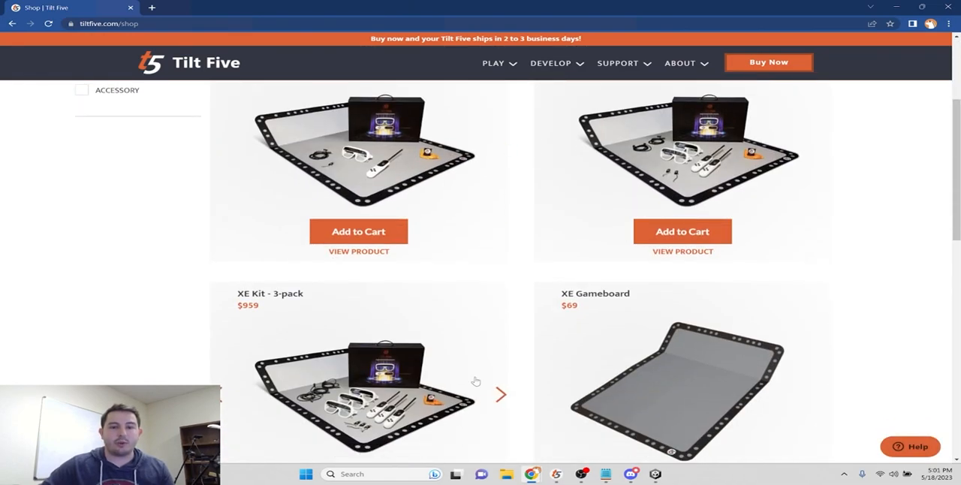
scroll(672, 300, "down", 3)
scroll(434, 412, "up", 2)
scroll(434, 412, "down", 2)
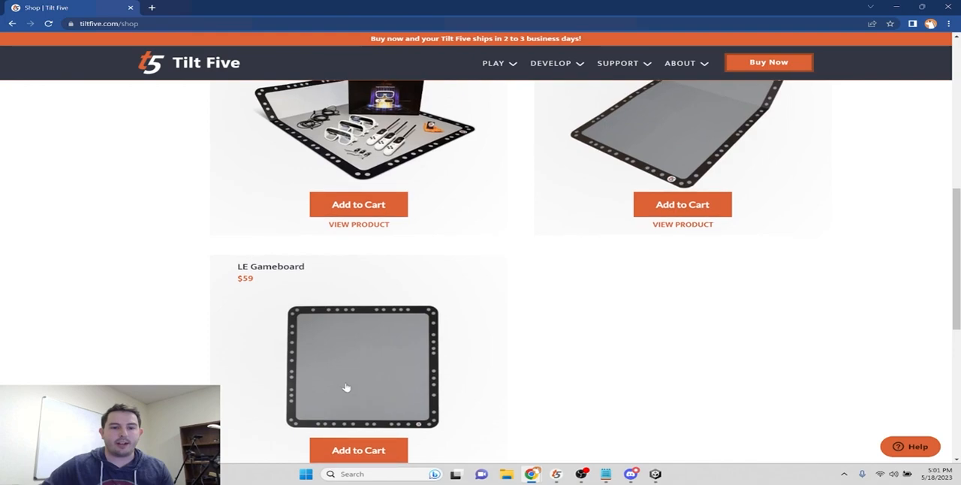
scroll(350, 393, "up", 2)
scroll(416, 391, "up", 3)
scroll(474, 389, "down", 2)
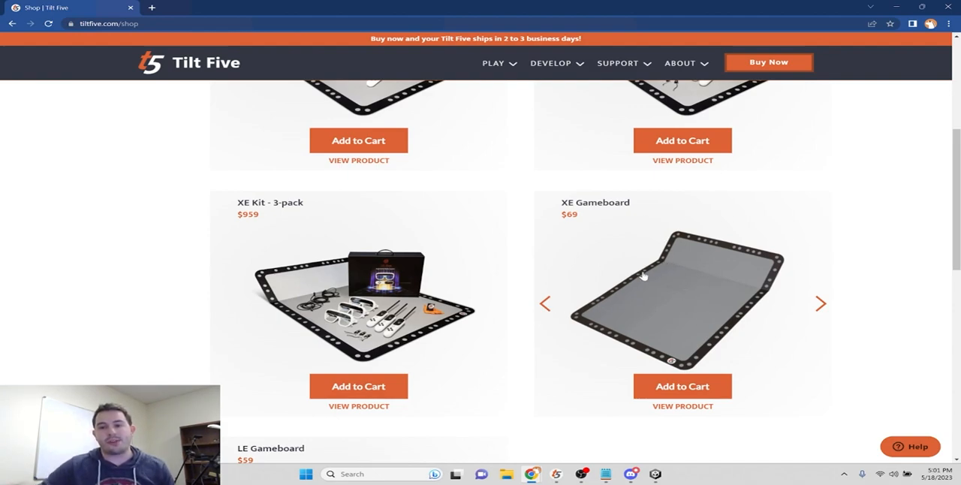
left_click(630, 474)
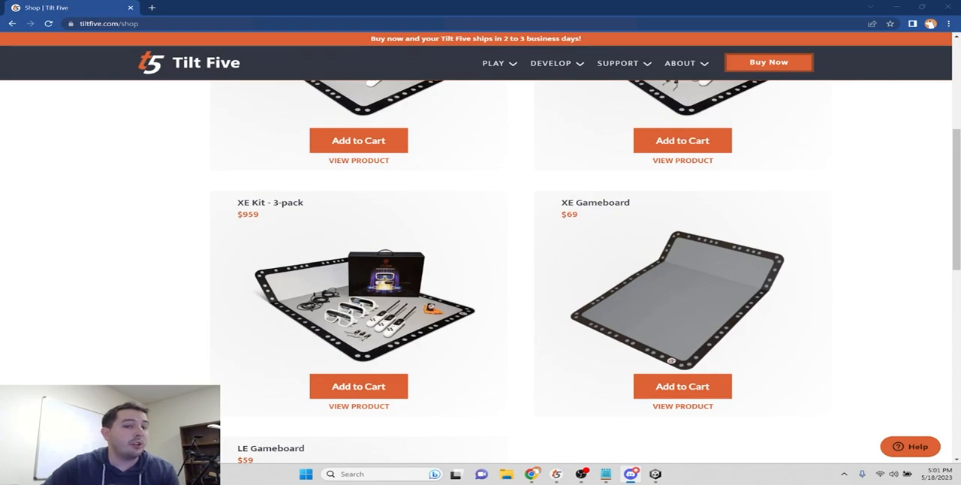
scroll(301, 258, "up", 2)
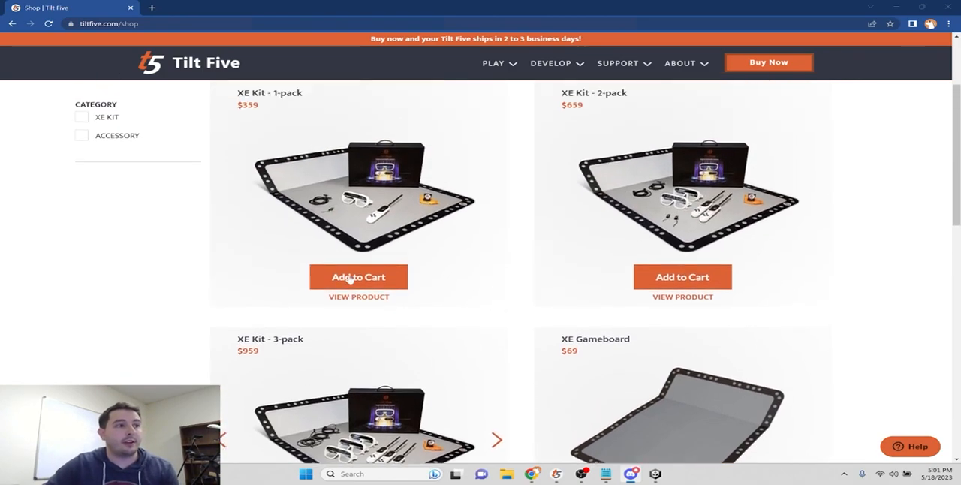
scroll(349, 279, "down", 2)
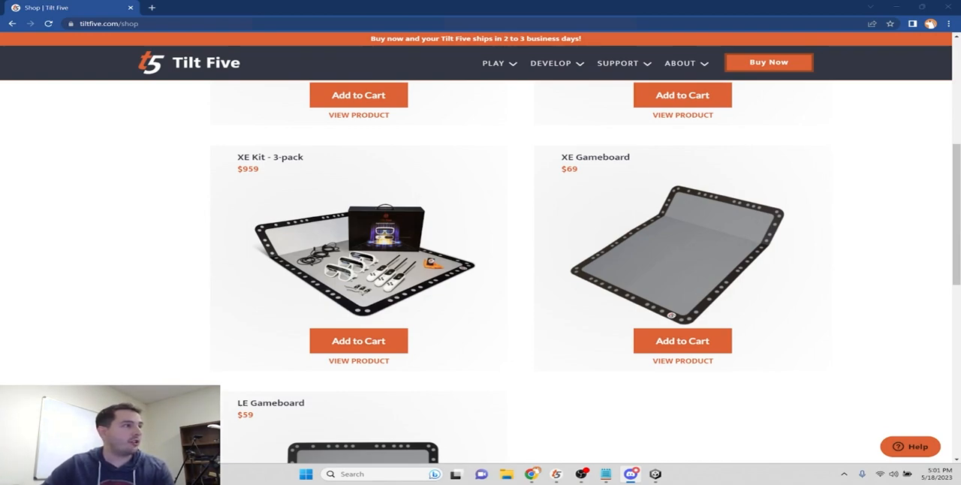
scroll(697, 196, "up", 5)
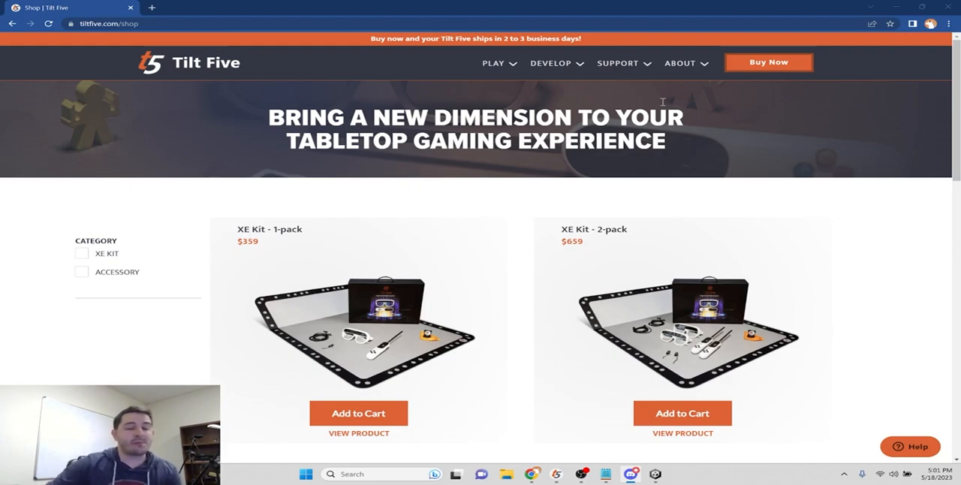
- Open the Tilt Five Control Panel and view the selectable gameboard types without changing the LE gameboard
mouse_move(655, 480)
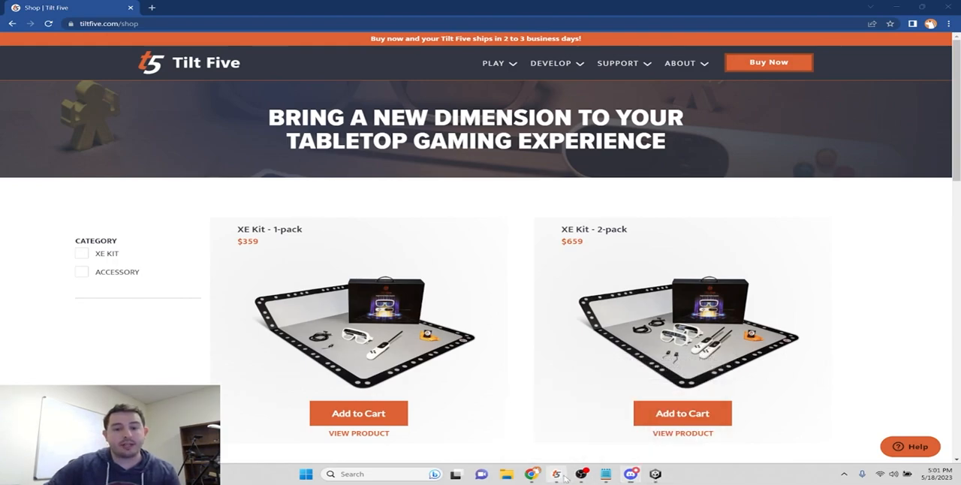
left_click_drag(0, 96, 433, 61)
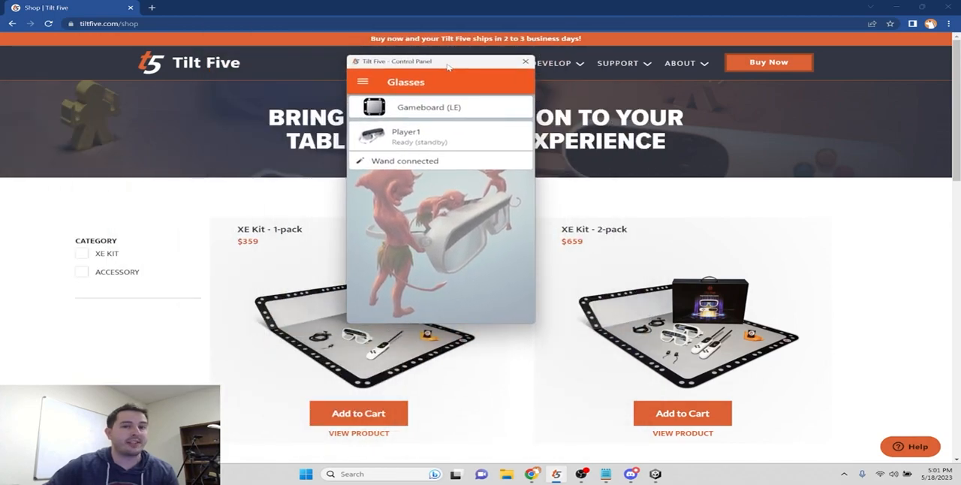
left_click(434, 112)
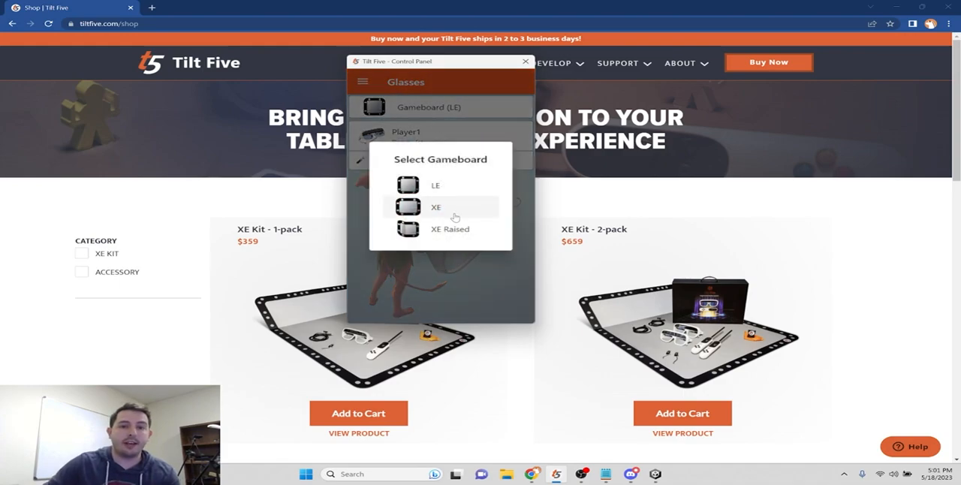
left_click(457, 271)
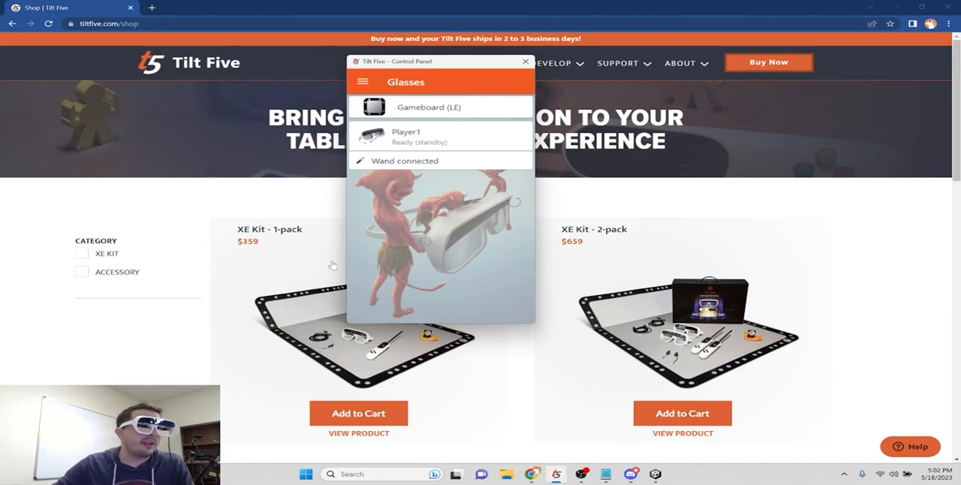
- Switch to Unity, widen the Inspector, and set the Tilt Five Manager's global Gizmo Override to Gameboard Type_XE
left_click(655, 474)
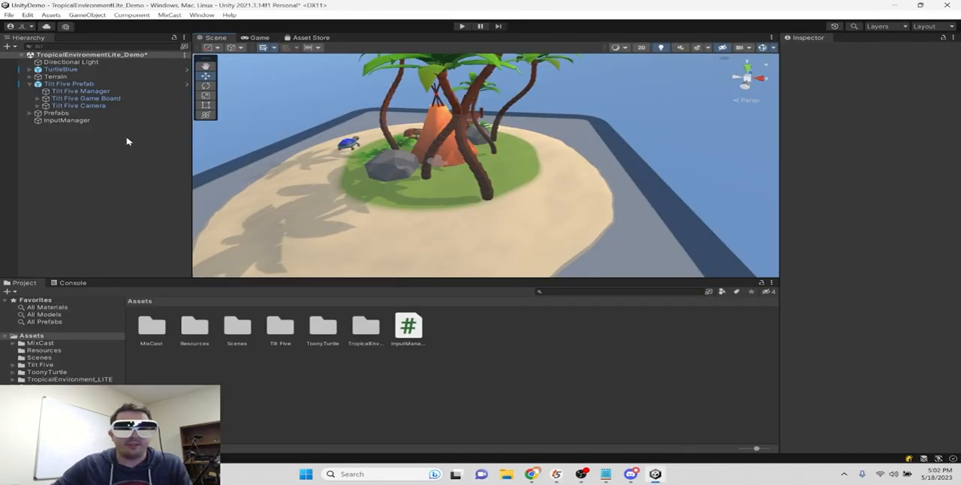
left_click(86, 97)
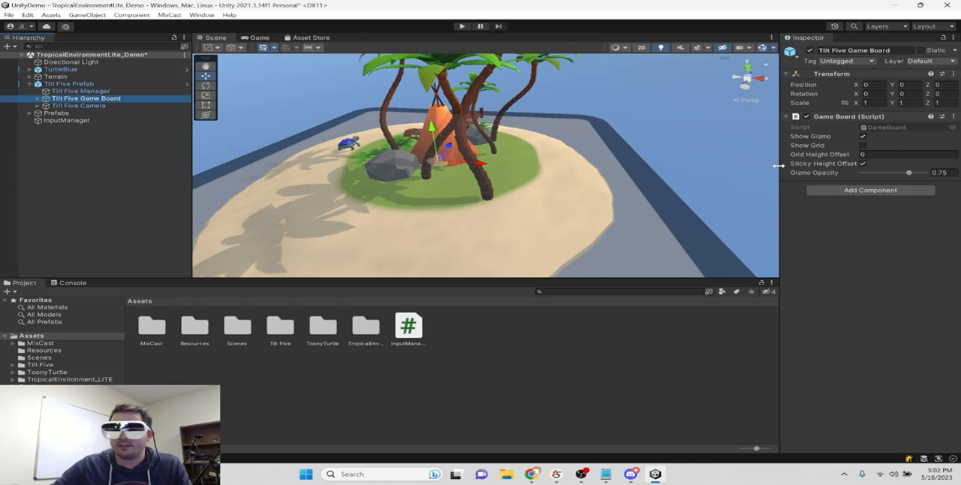
left_click_drag(781, 169, 667, 169)
left_click(69, 90)
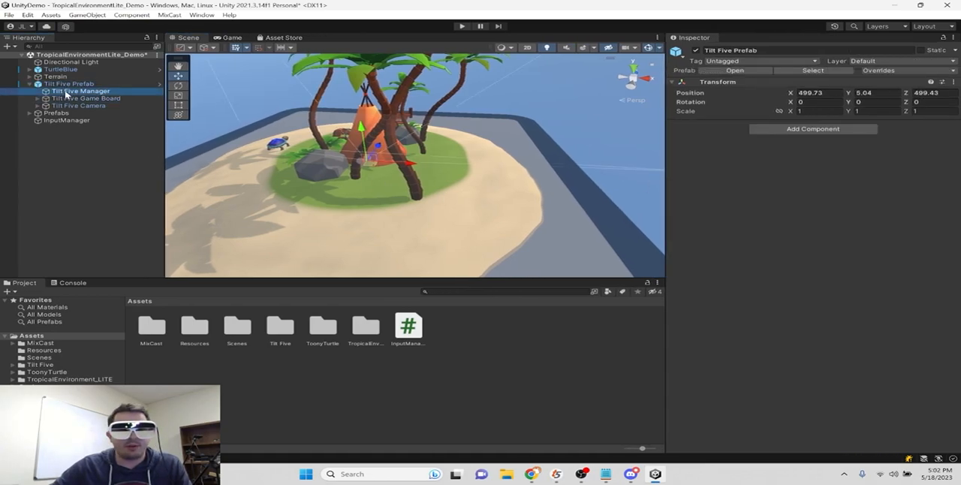
left_click(859, 285)
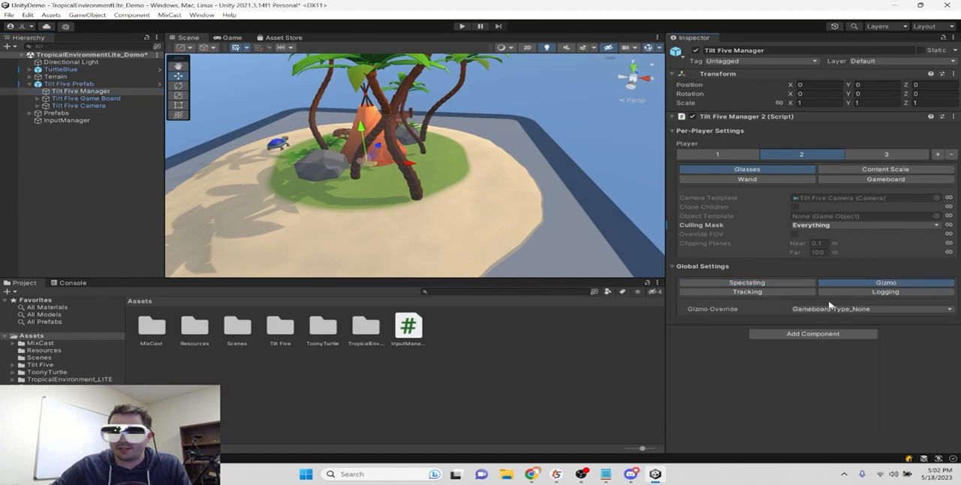
left_click(828, 309)
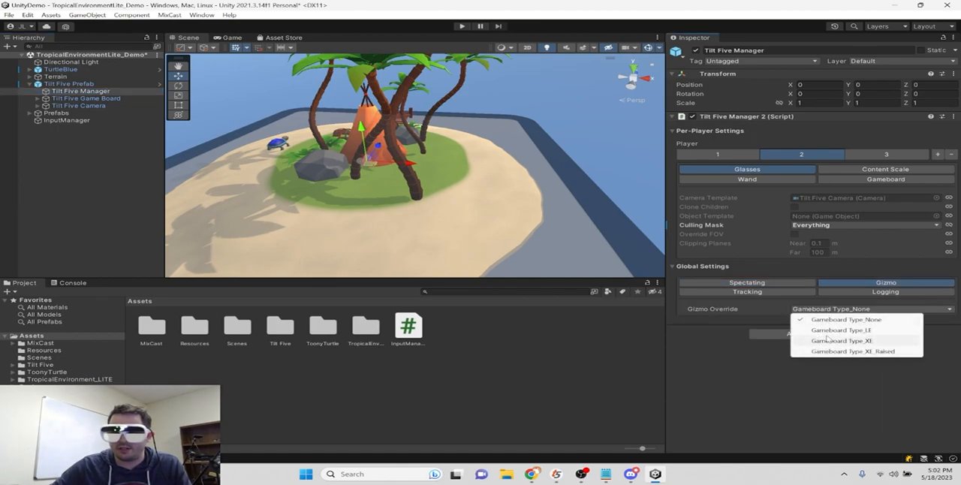
left_click(829, 341)
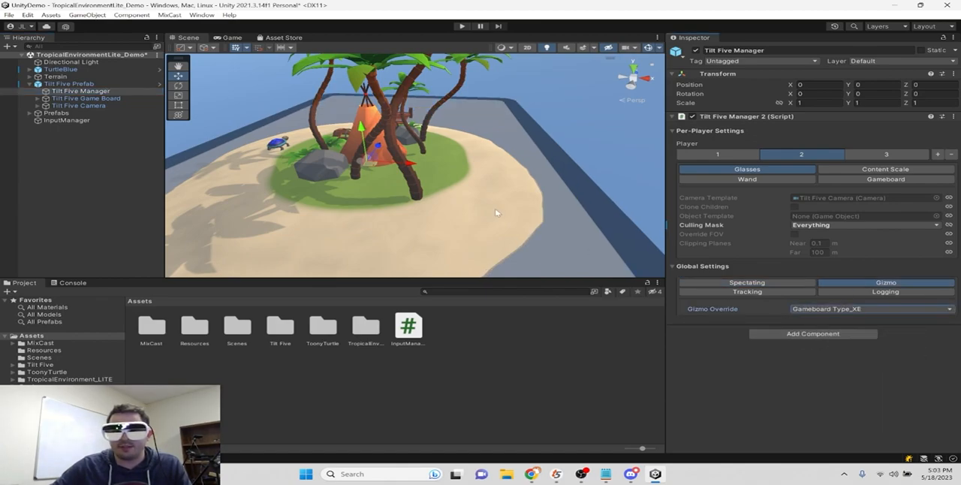
- Frame the whole game board in the Scene view and set the Gizmo Override to Gameboard Type_XE_Raised
key("f")
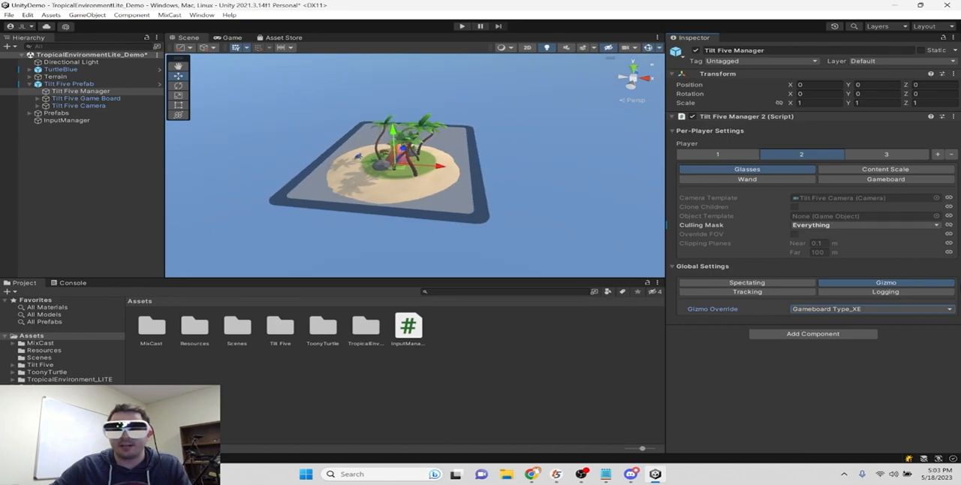
left_click(877, 308)
left_click(841, 350)
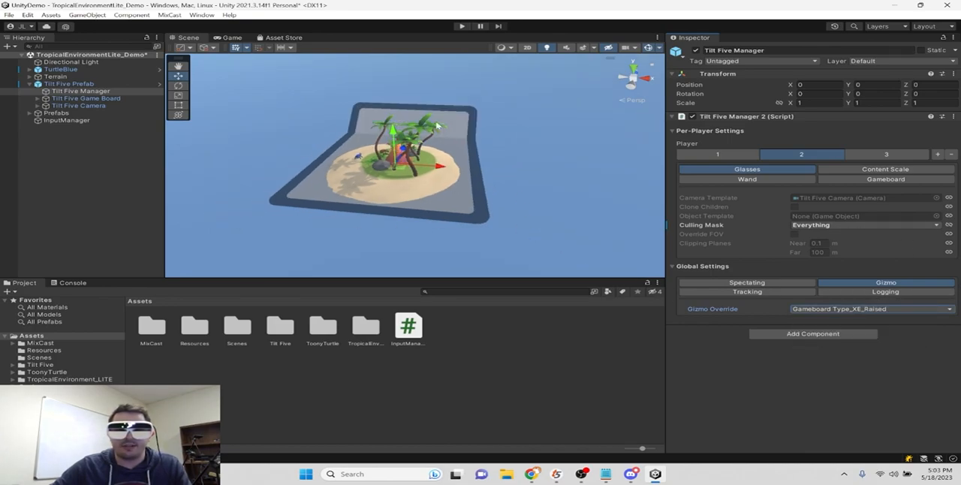